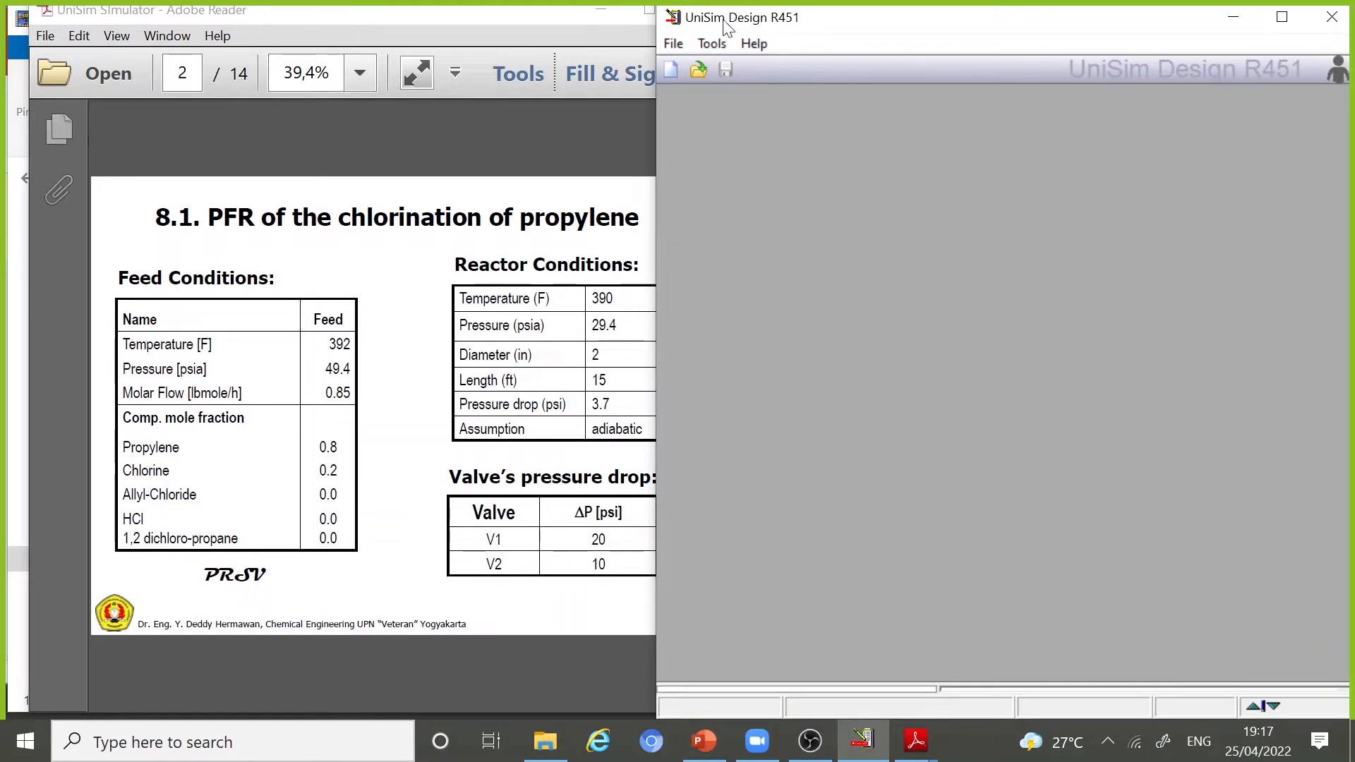
Step: Create a new simulation case and add propylene from the library to the master component list
left_click(673, 70)
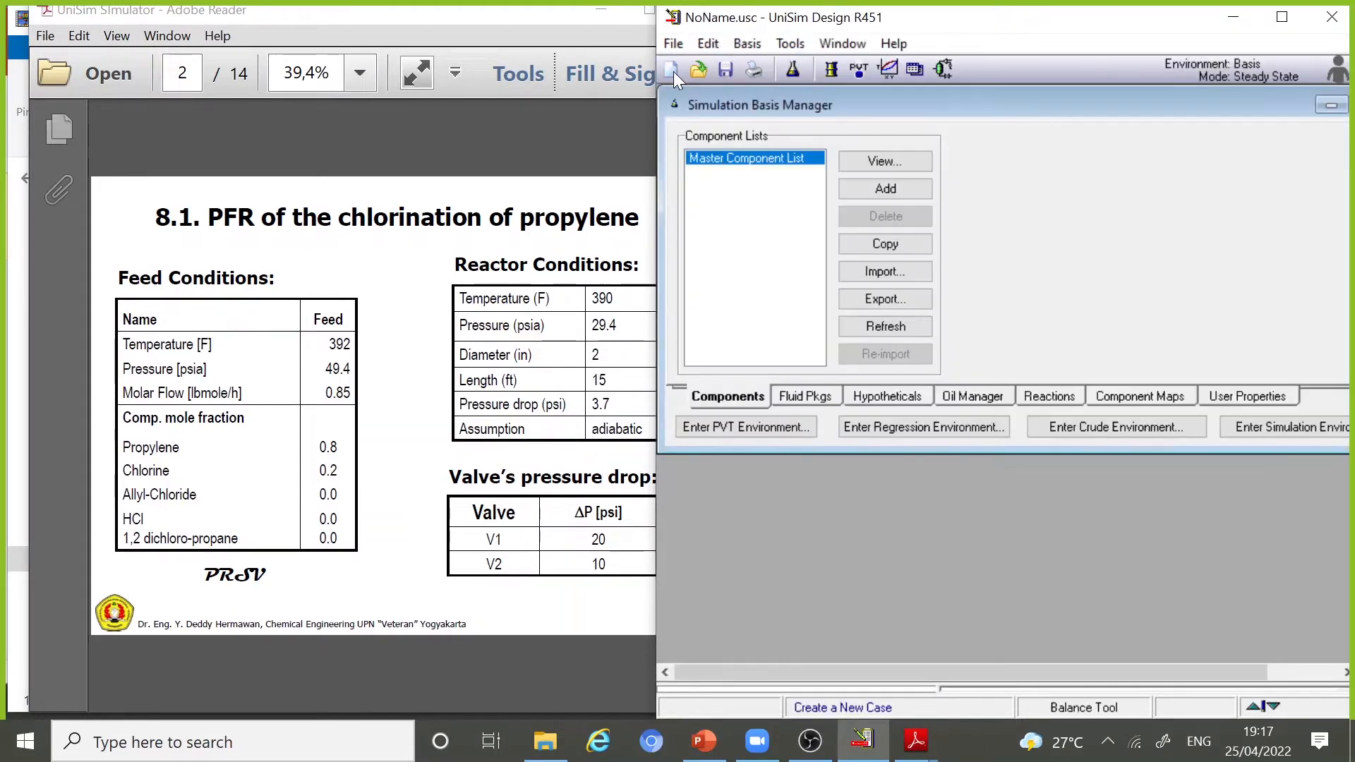
left_click(882, 160)
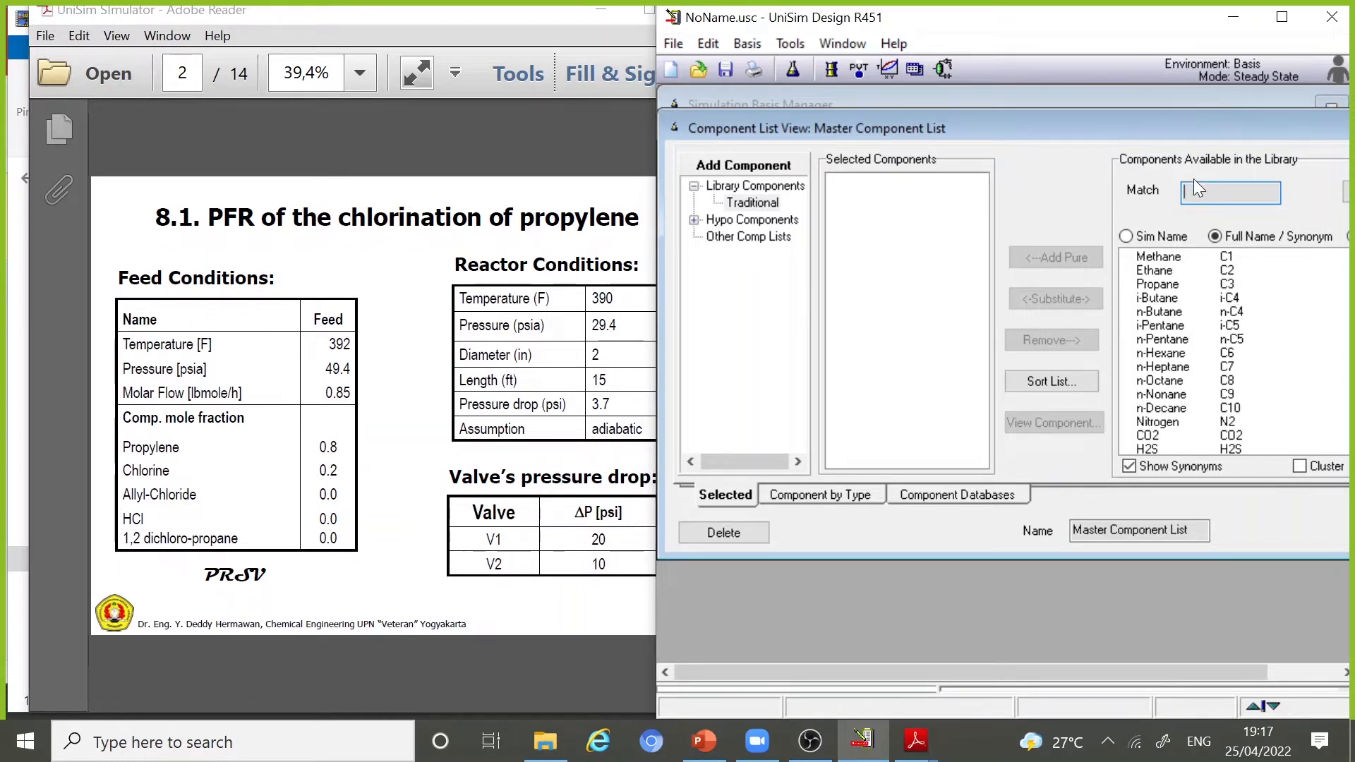
type("pro")
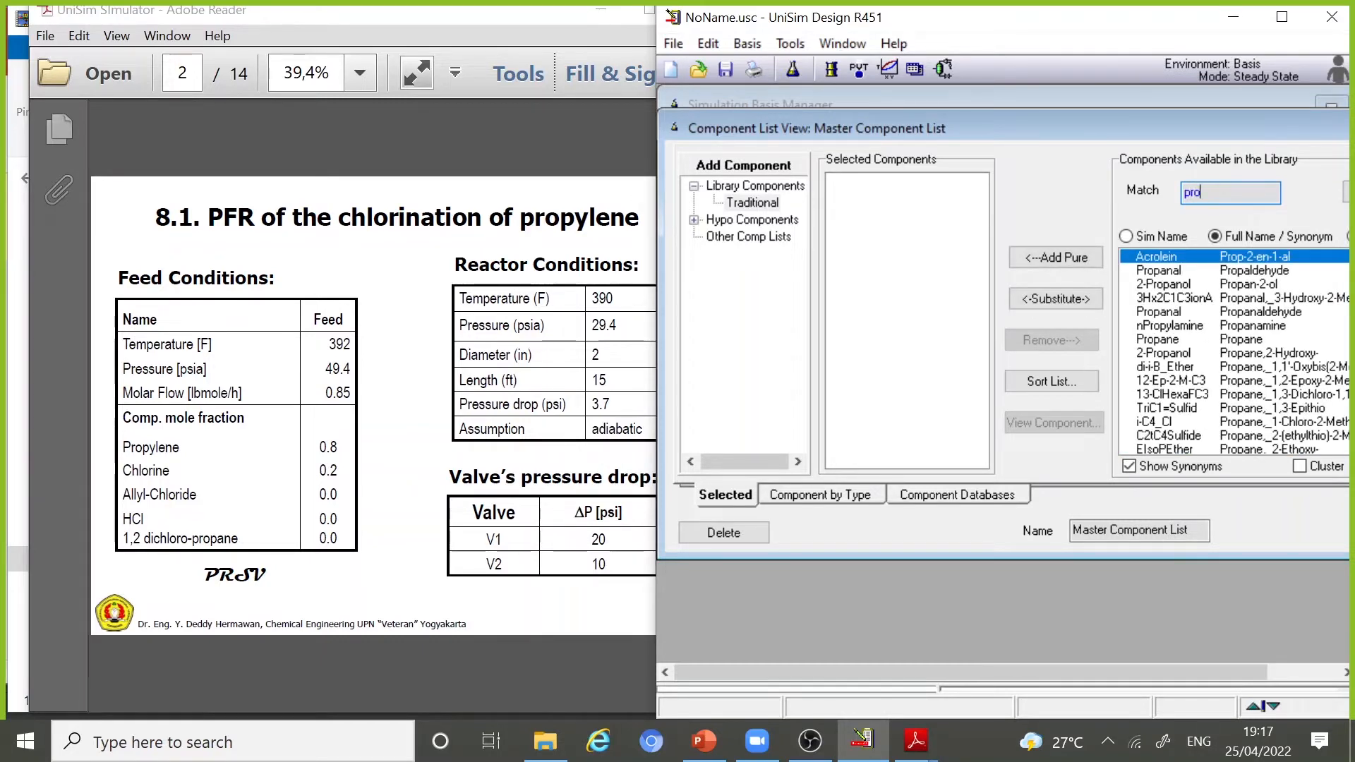
type("pylene")
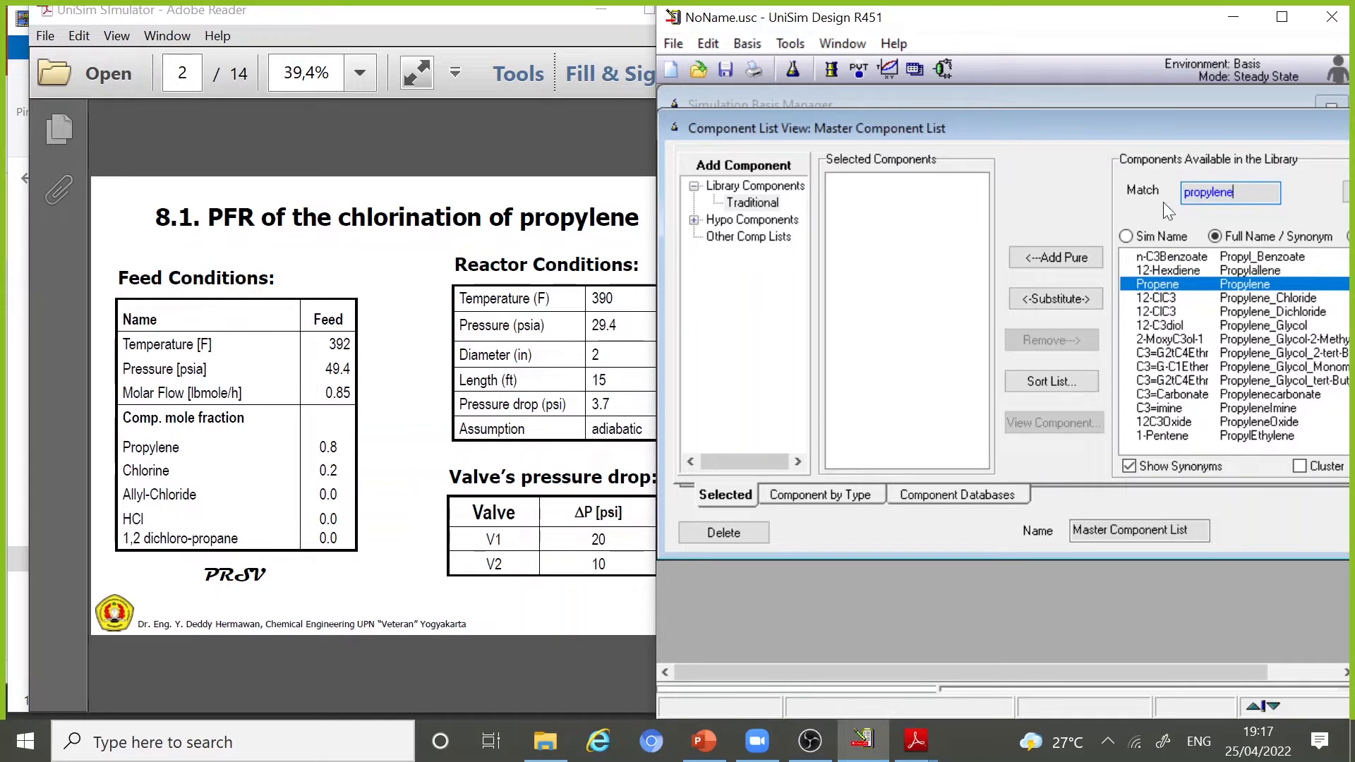
left_click(1074, 257)
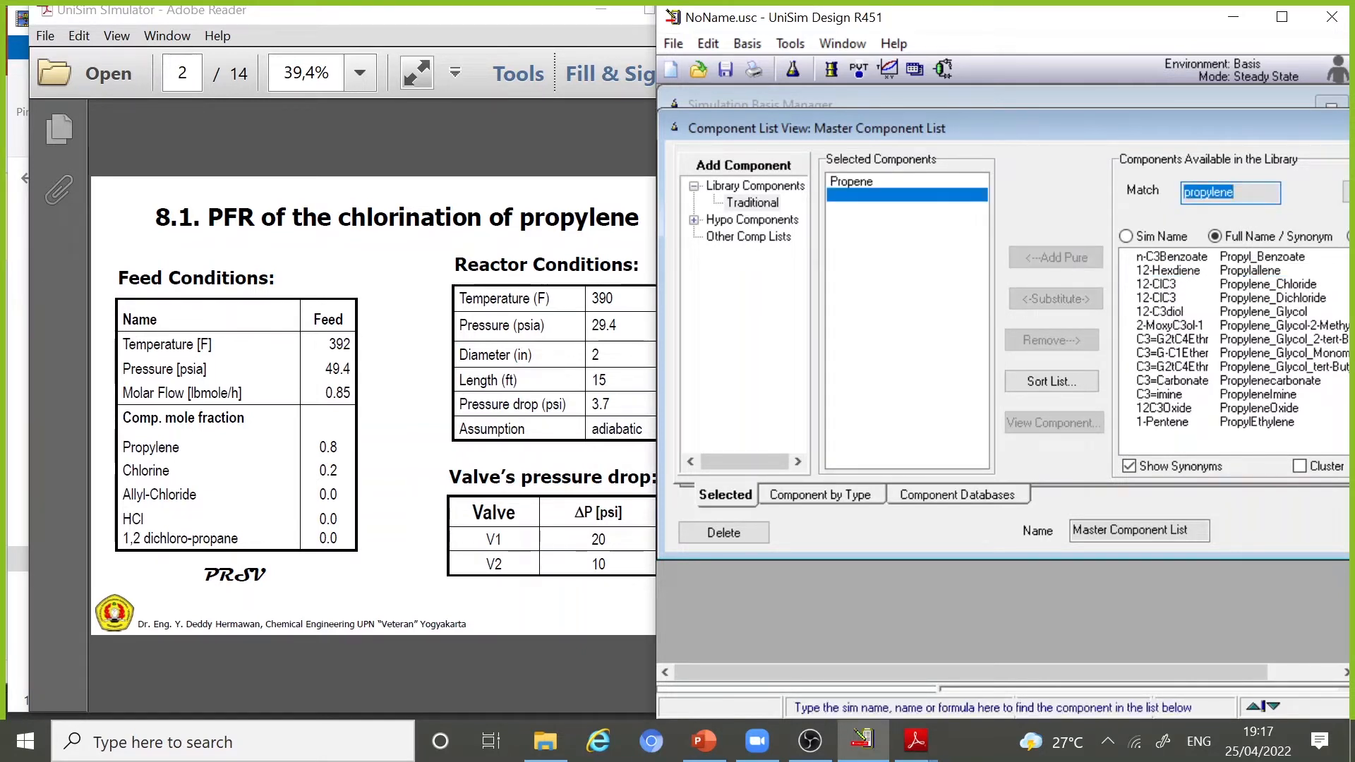
Step: Find chlorine in the component library and add it to the selected components
type("ch")
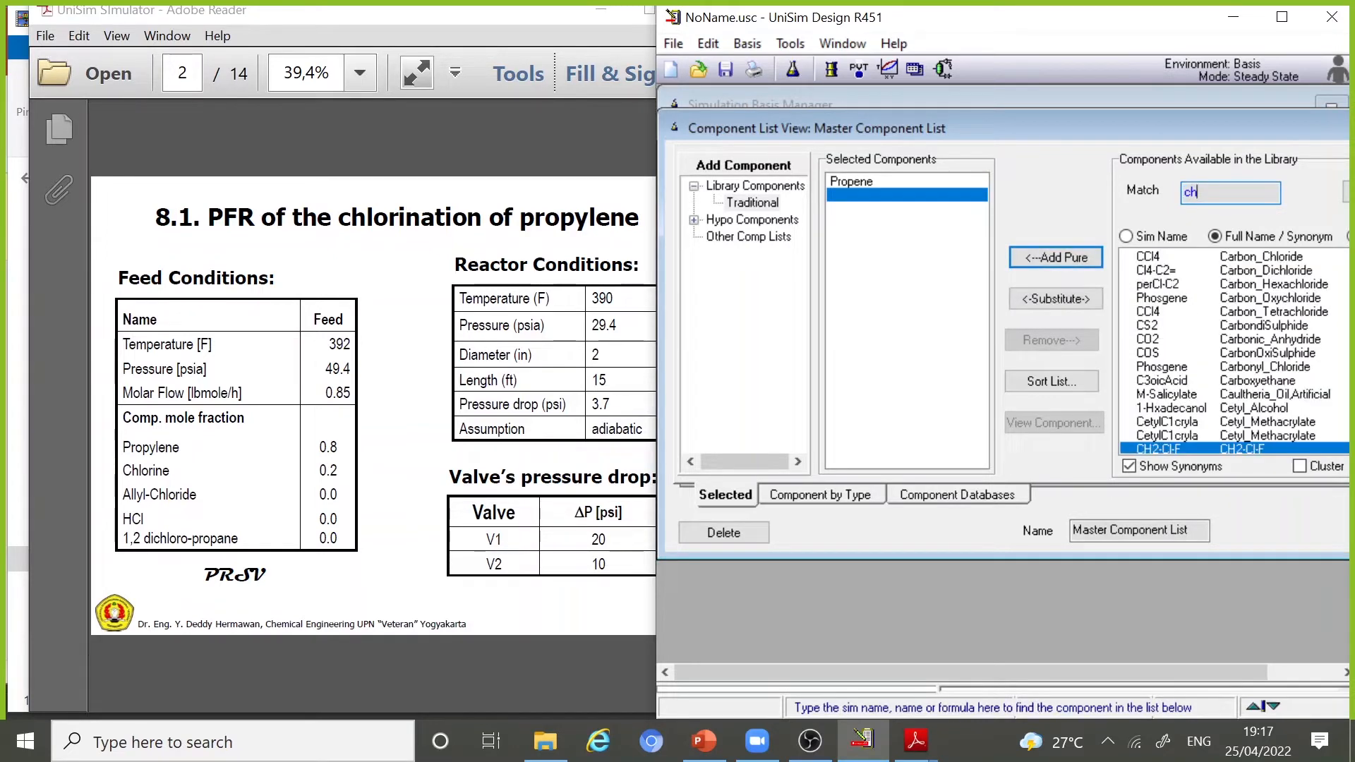
type("lorine")
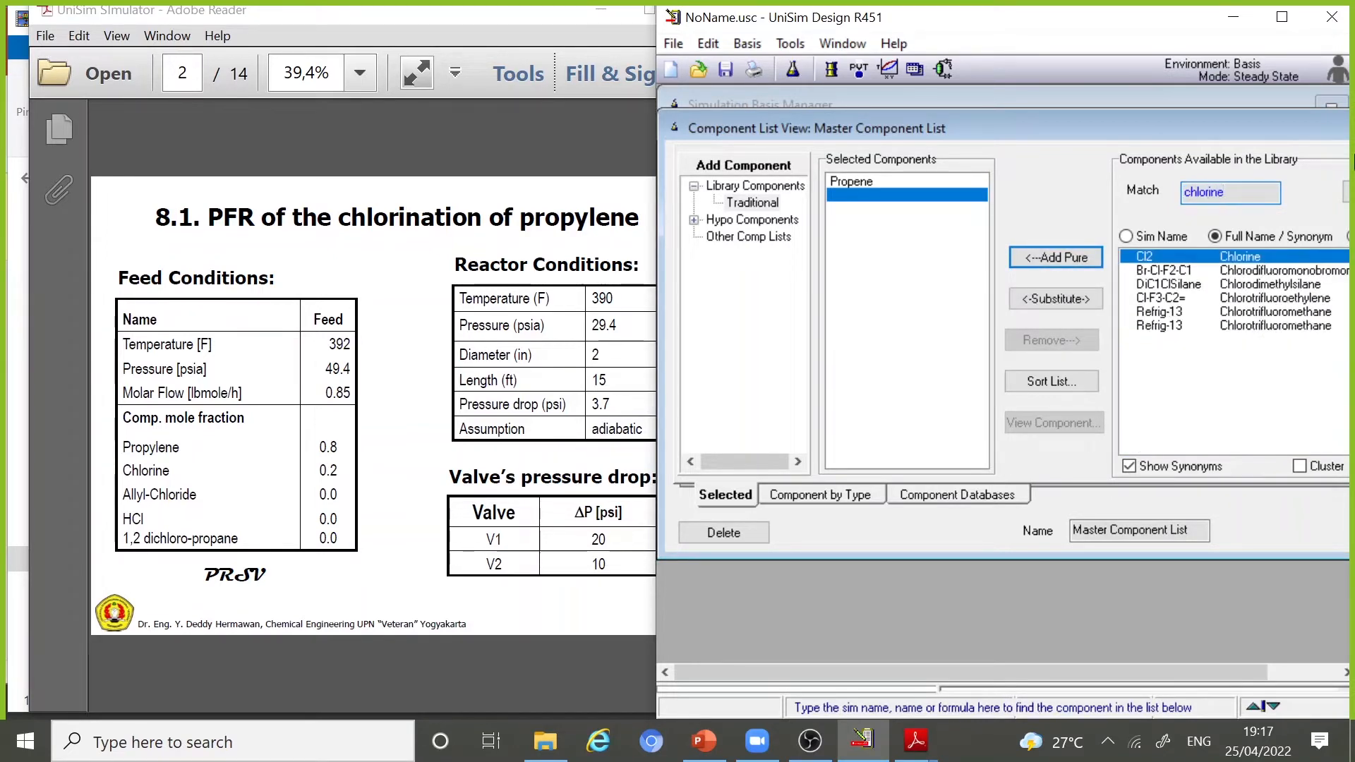
left_click(1044, 253)
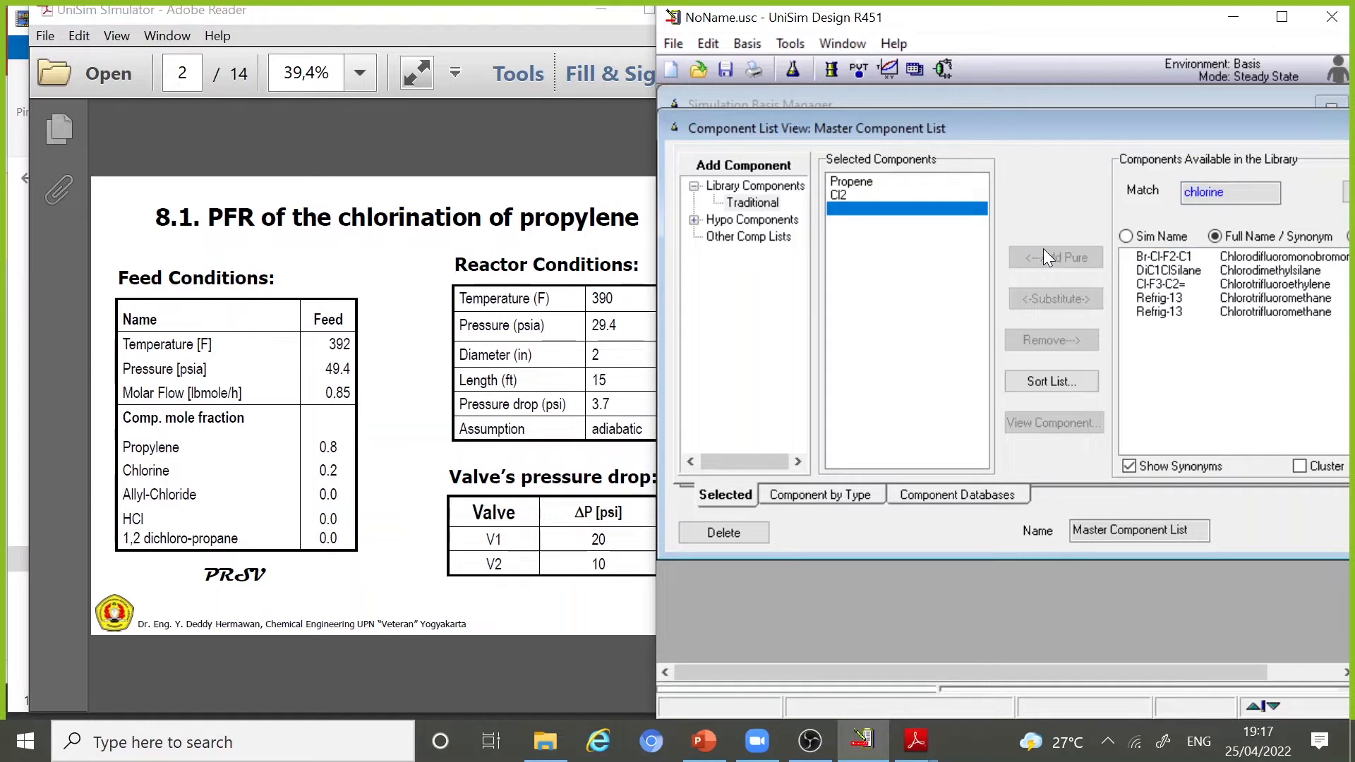
Step: Find AllylChloride in the component library and add it to the selected components
double_click(1204, 193)
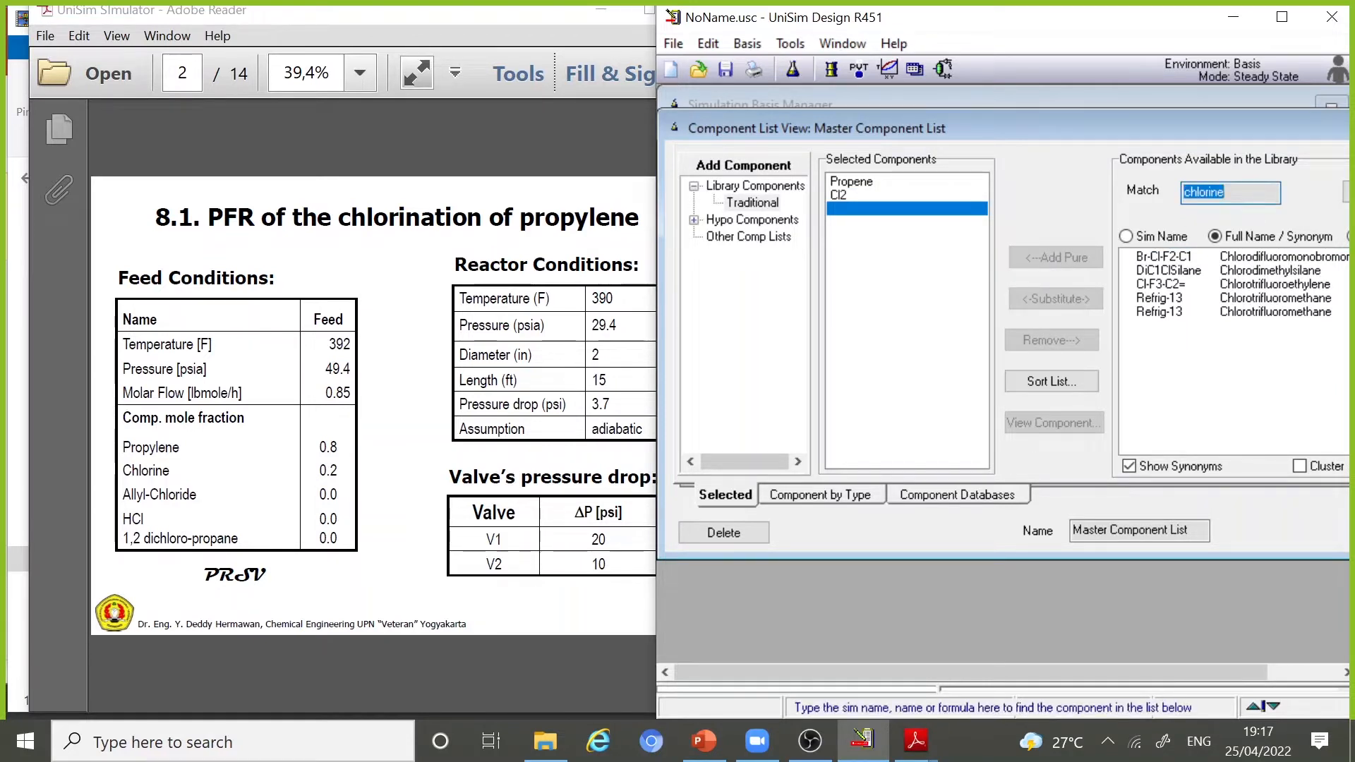
type("ally")
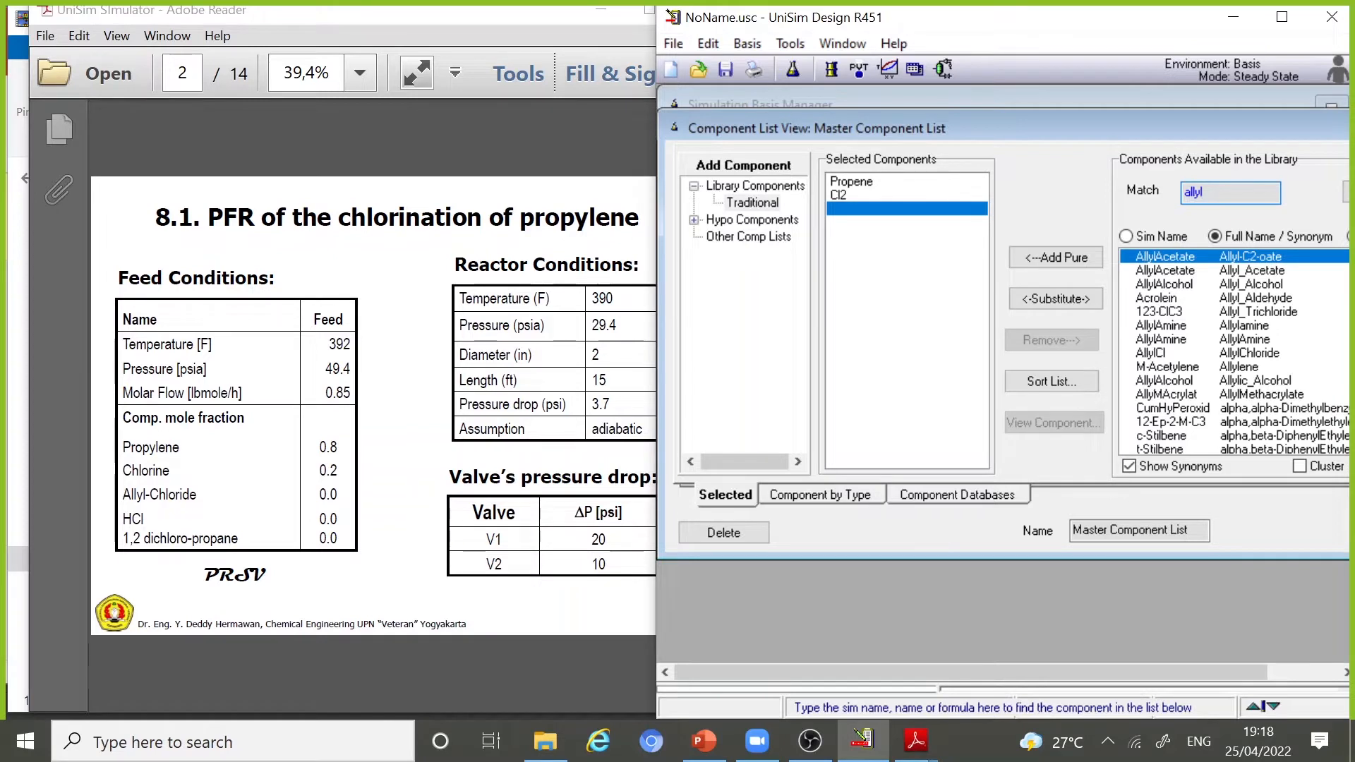
type("l-chlo")
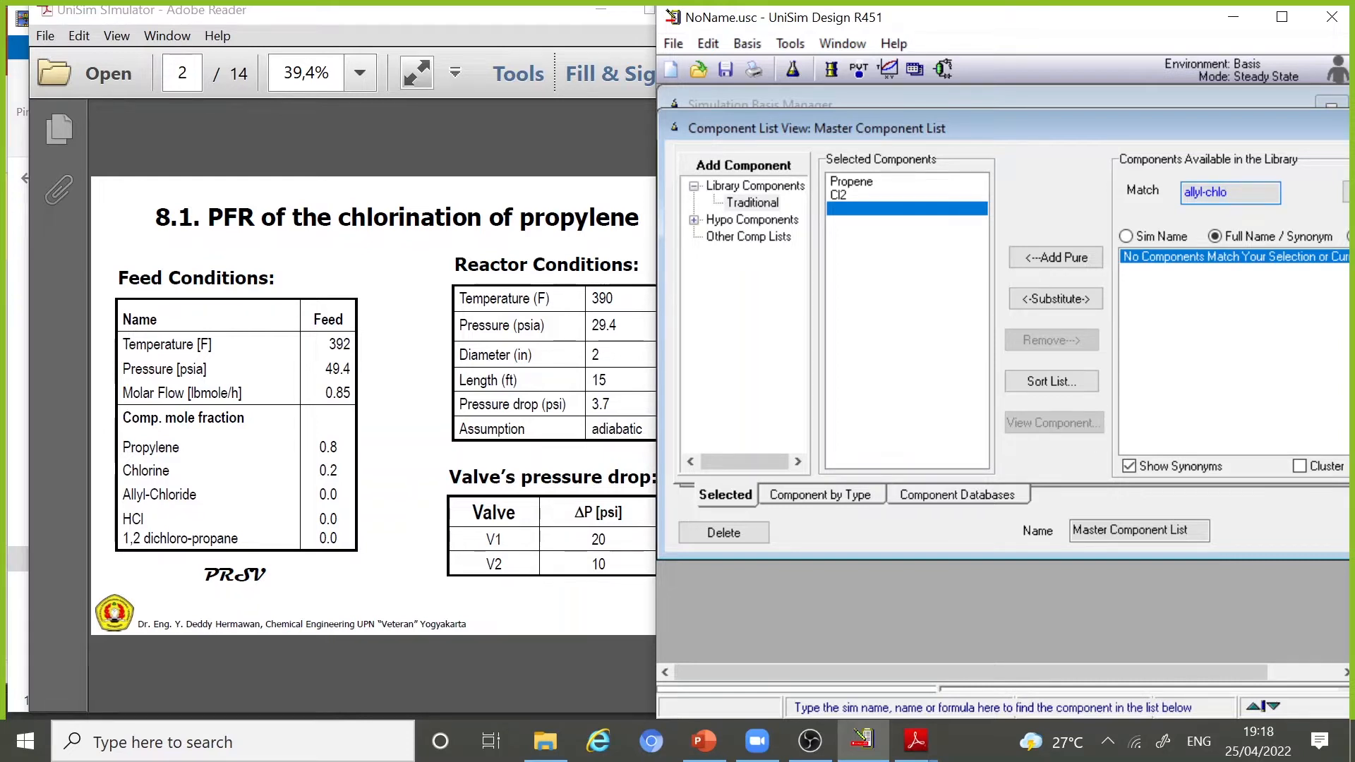
key("BackSpace")
key("BackSpace")
key("BackSpace")
key("BackSpace")
key("BackSpace")
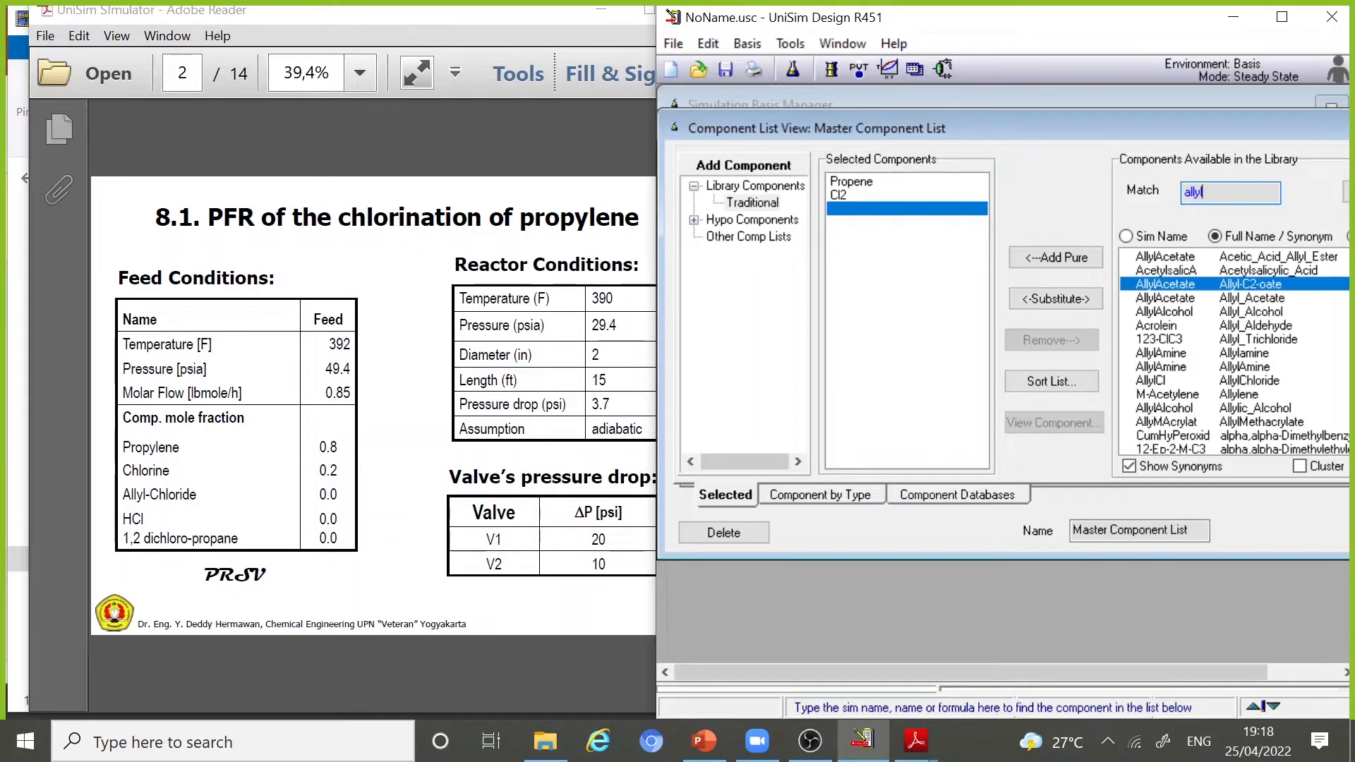
type("chlo")
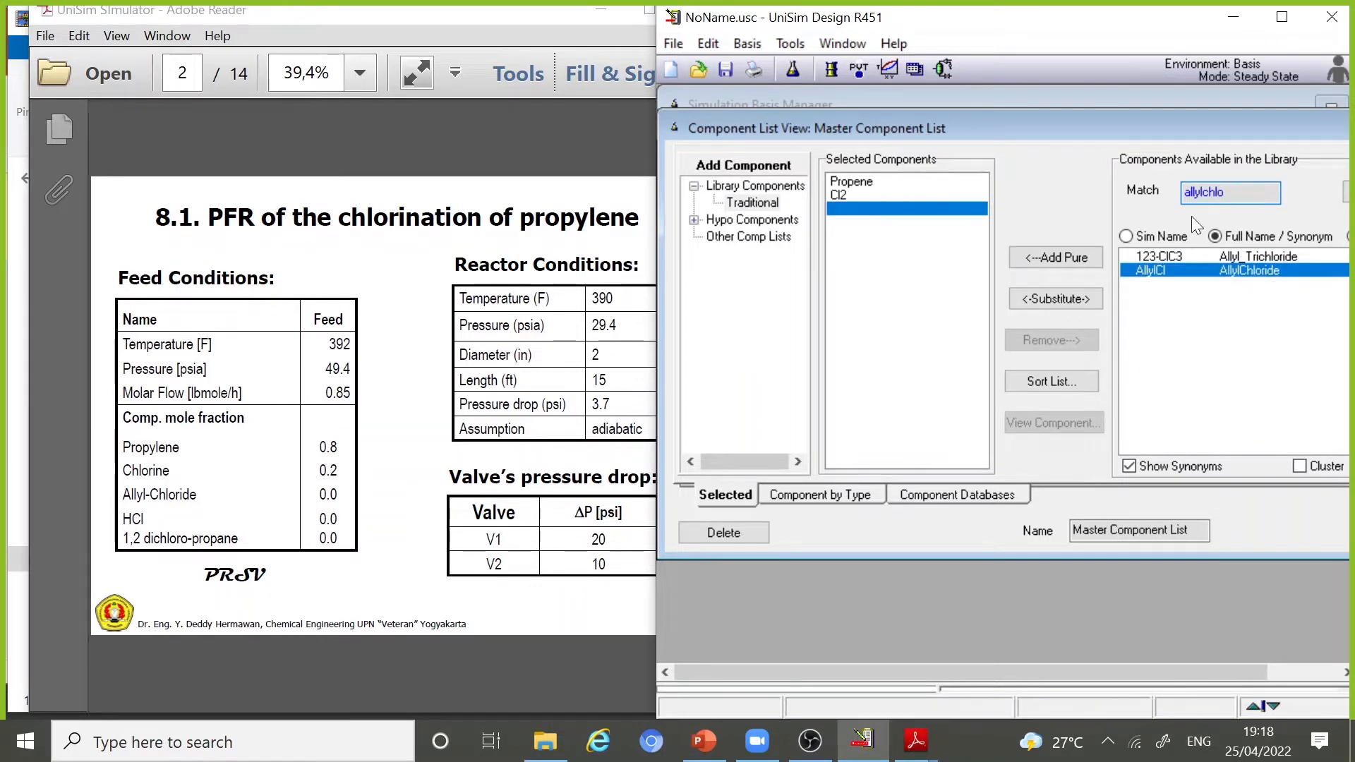
left_click(1065, 261)
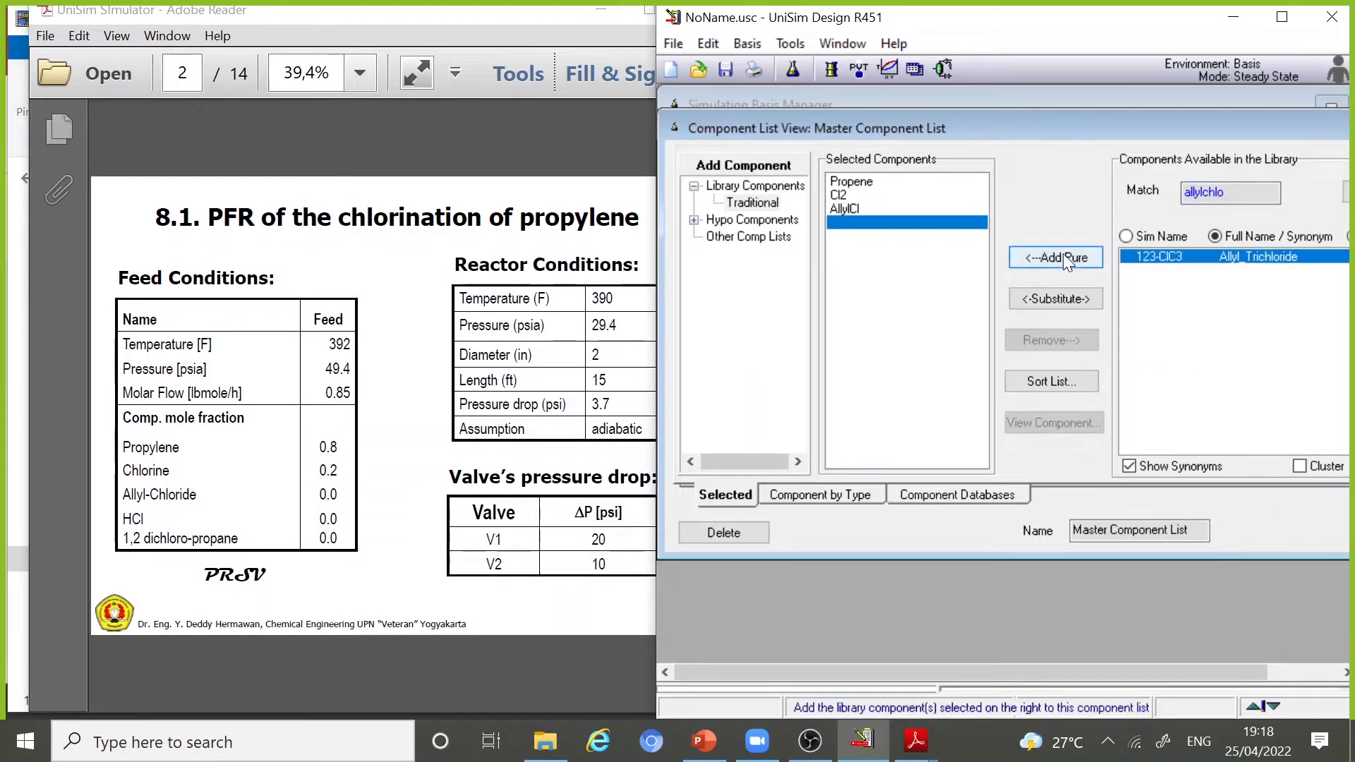
Step: Find HCl in the component library and add it to the selected components
left_click(1231, 193)
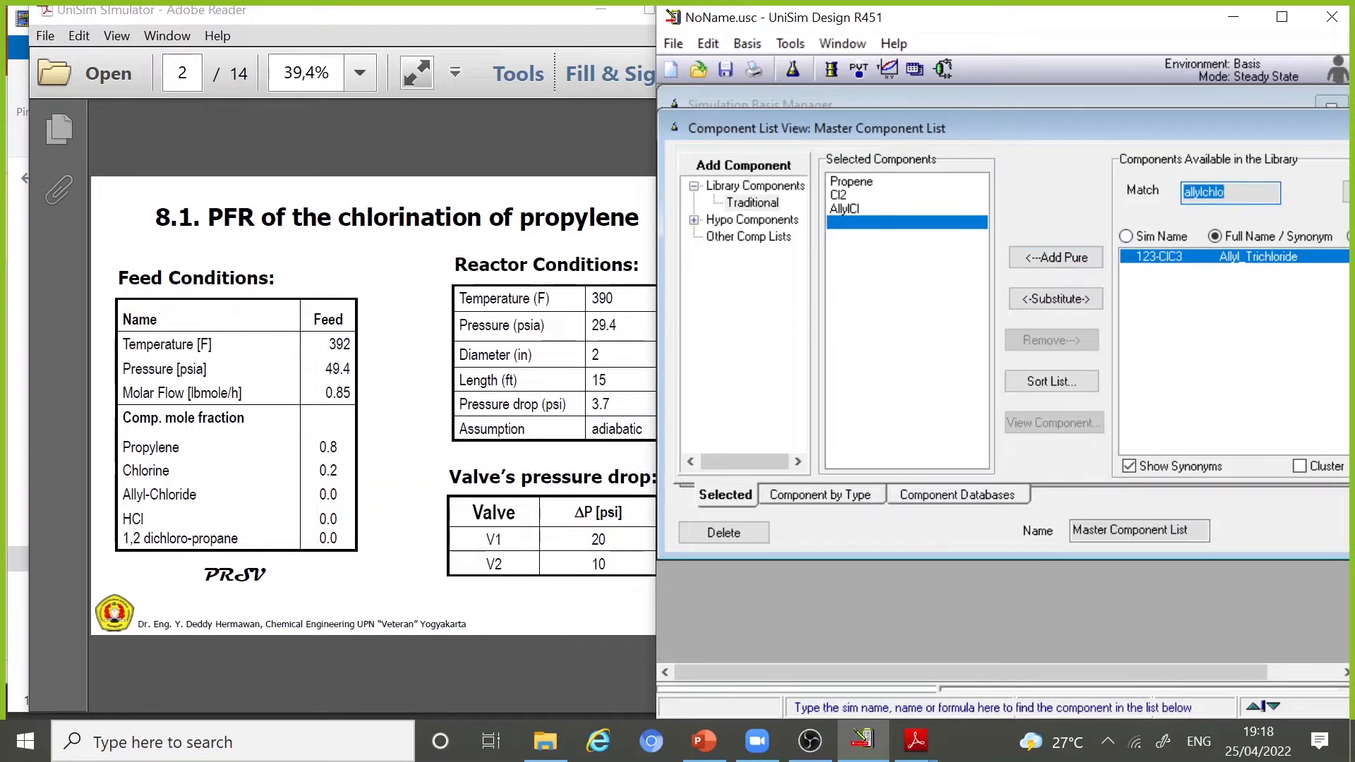
type("hcl")
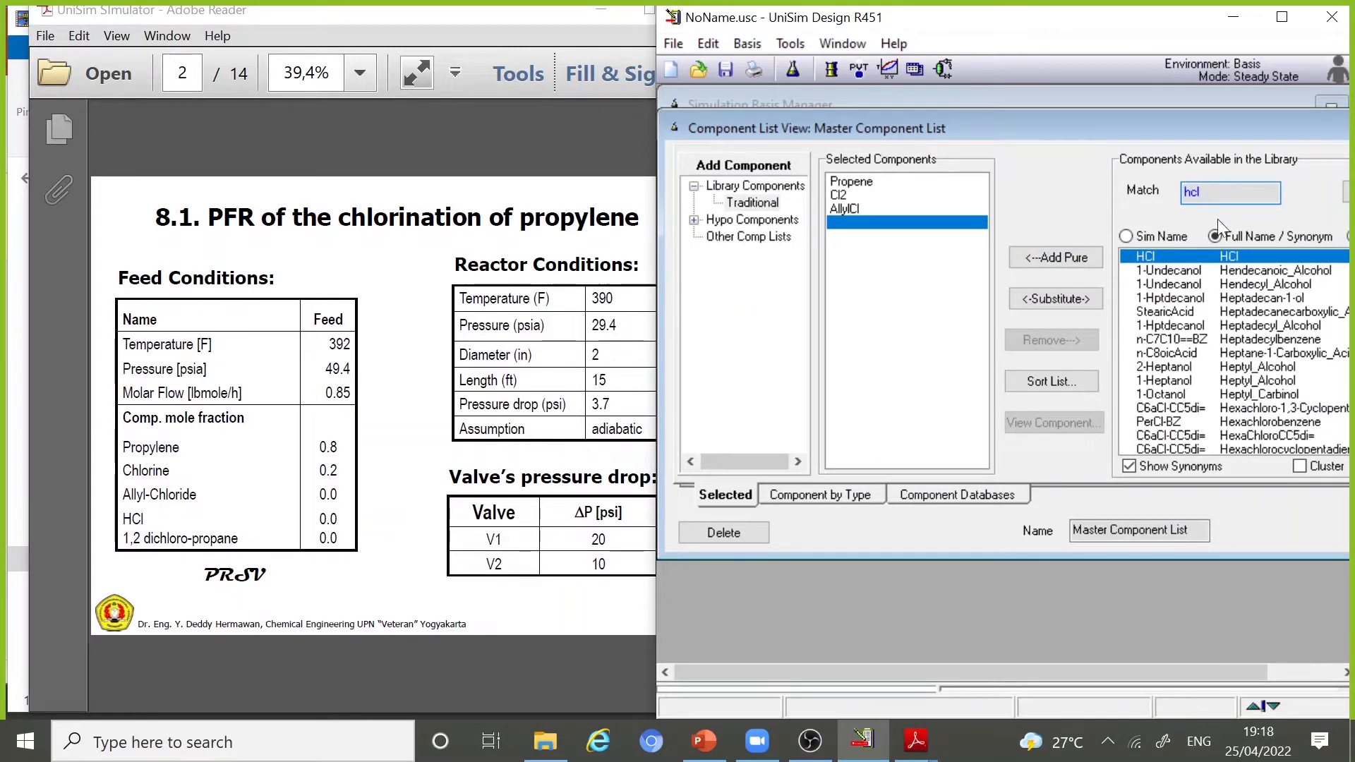
left_click(1085, 256)
Step: Add 1,2-Dichloropropane from the library to the selected components and close the master component list
left_click(1203, 193)
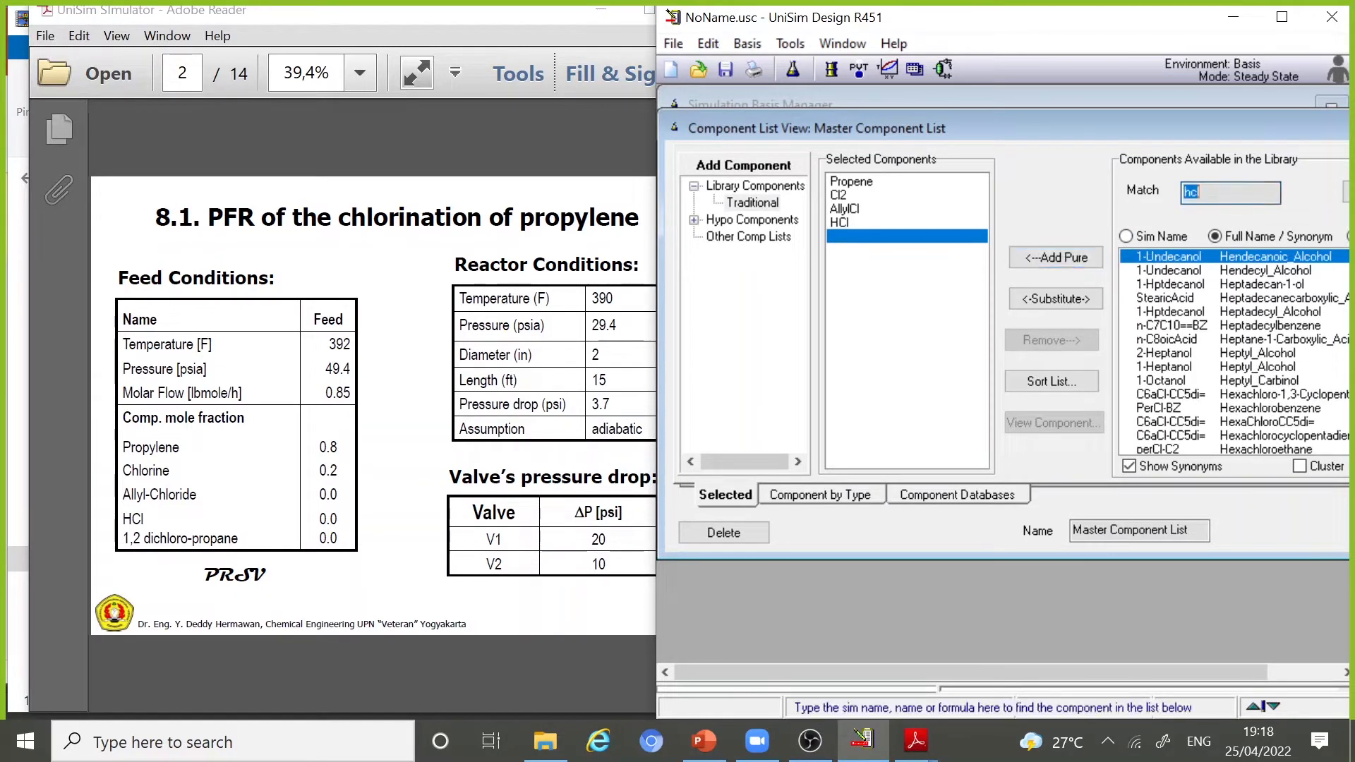
type("1,")
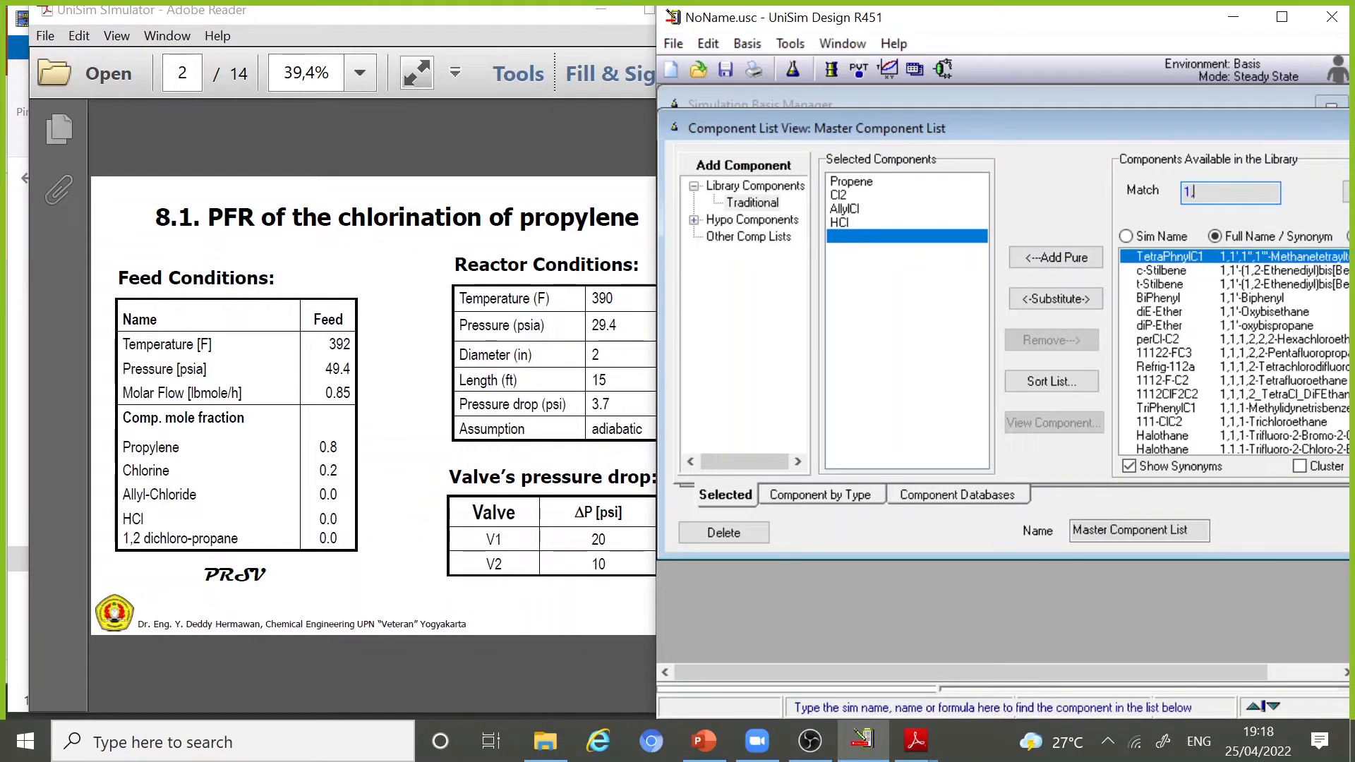
type("2")
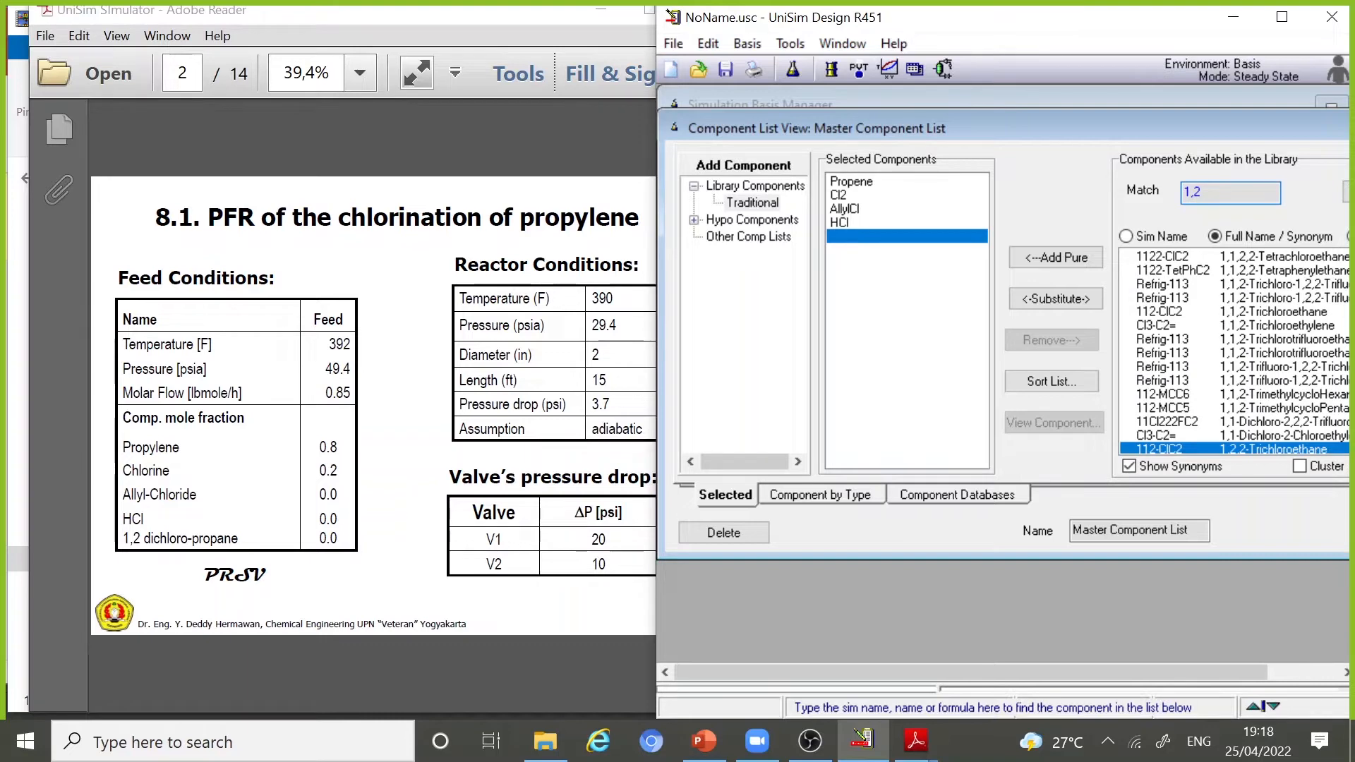
type("dich")
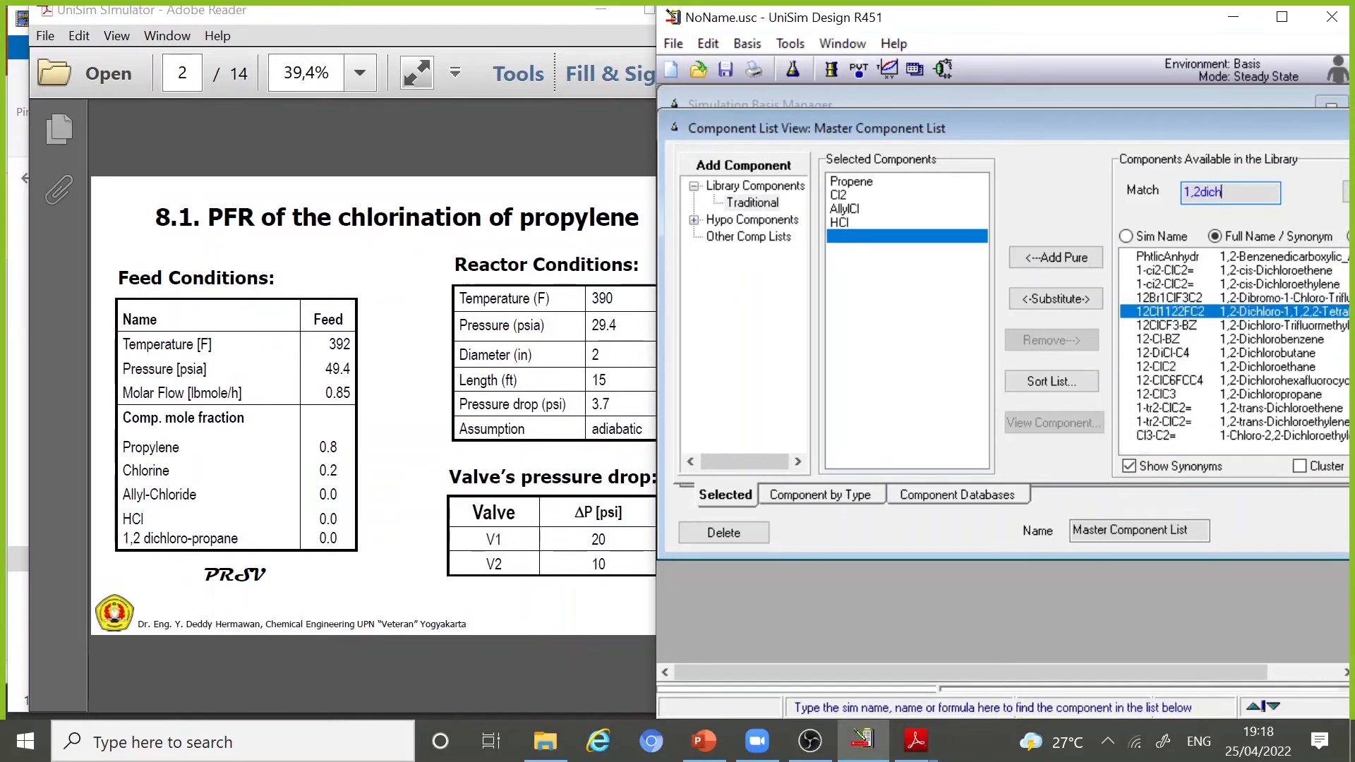
type("lor")
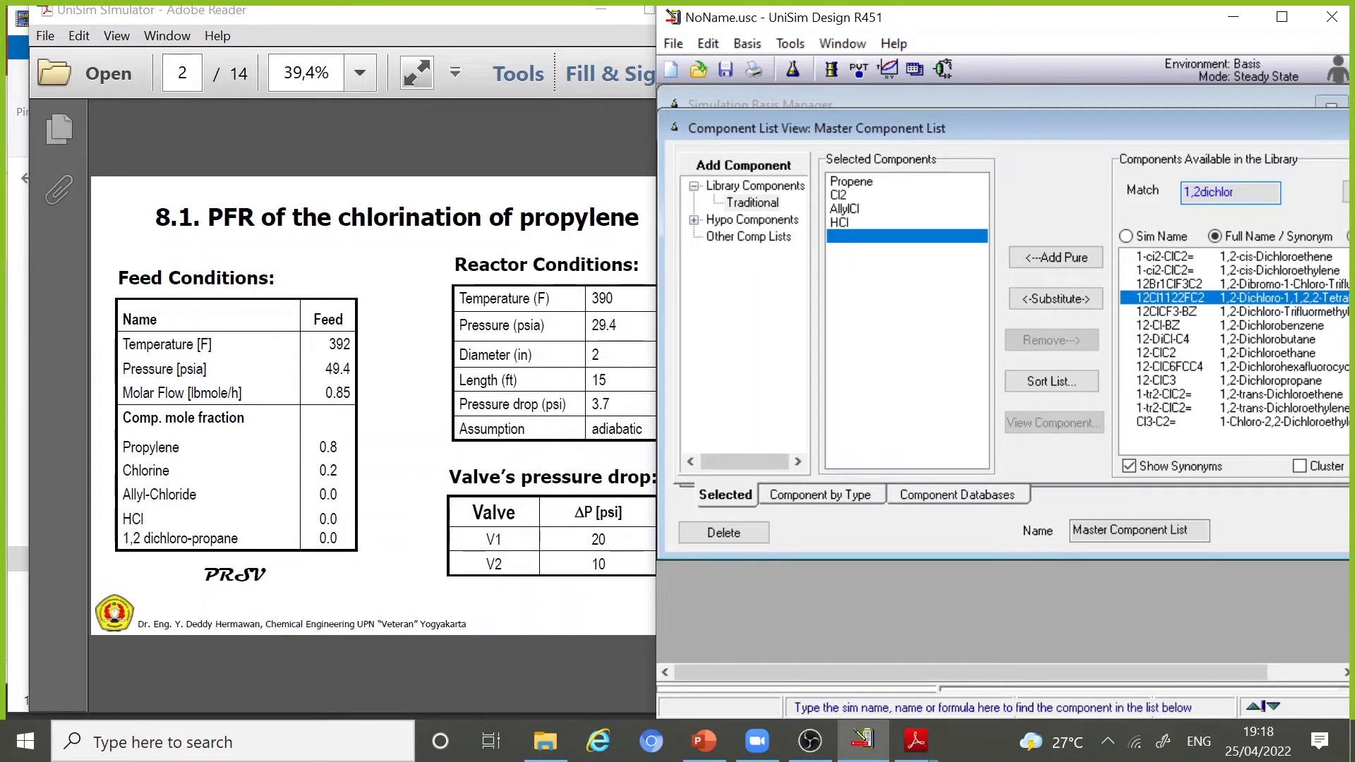
type("opro")
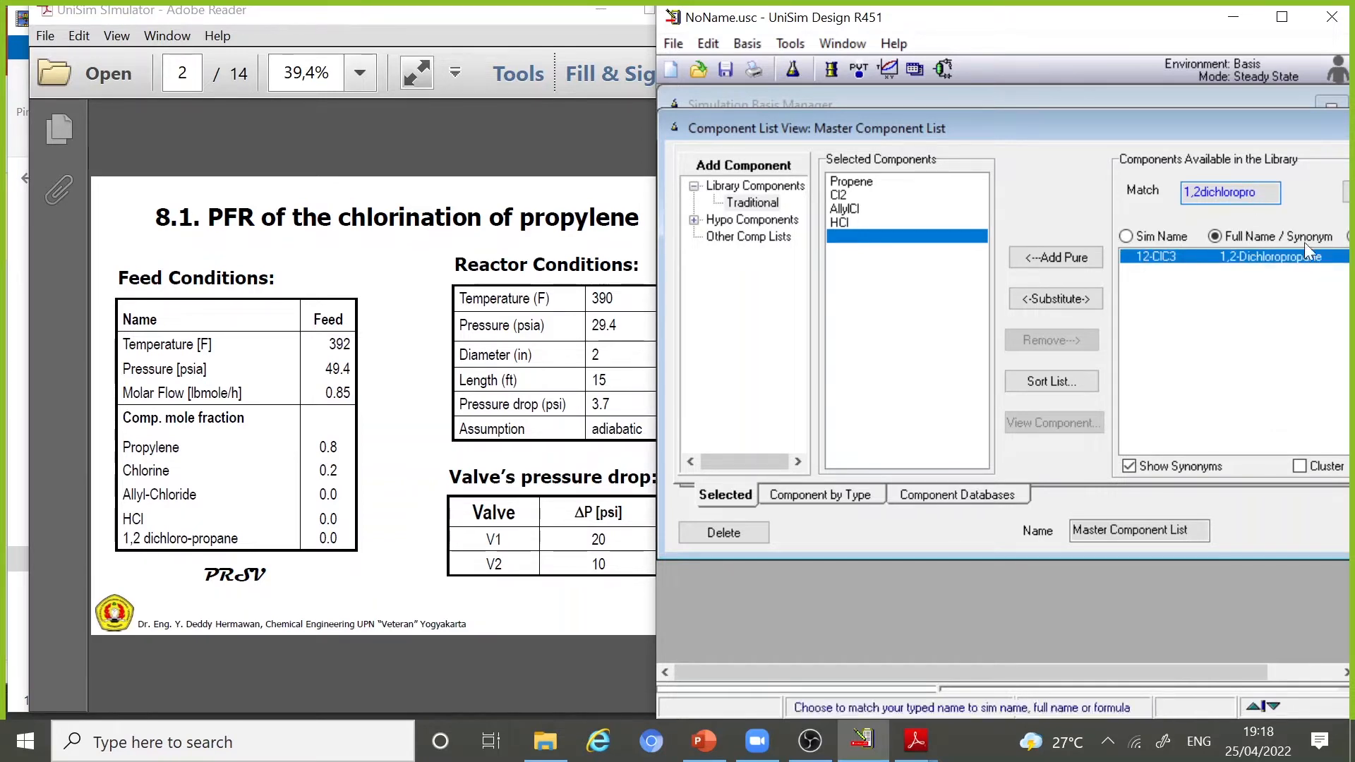
left_click(1070, 257)
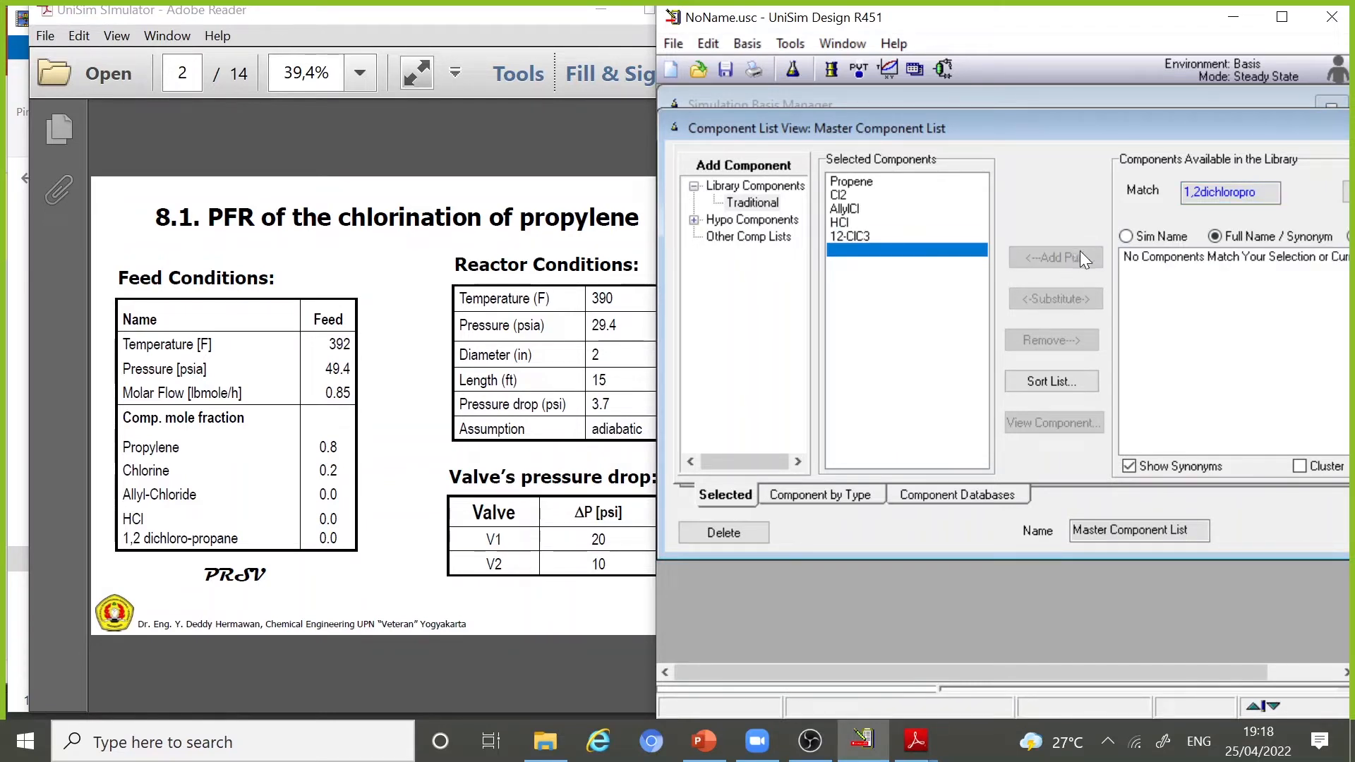
left_click_drag(1179, 116, 1019, 151)
left_click_drag(1153, 163, 1051, 180)
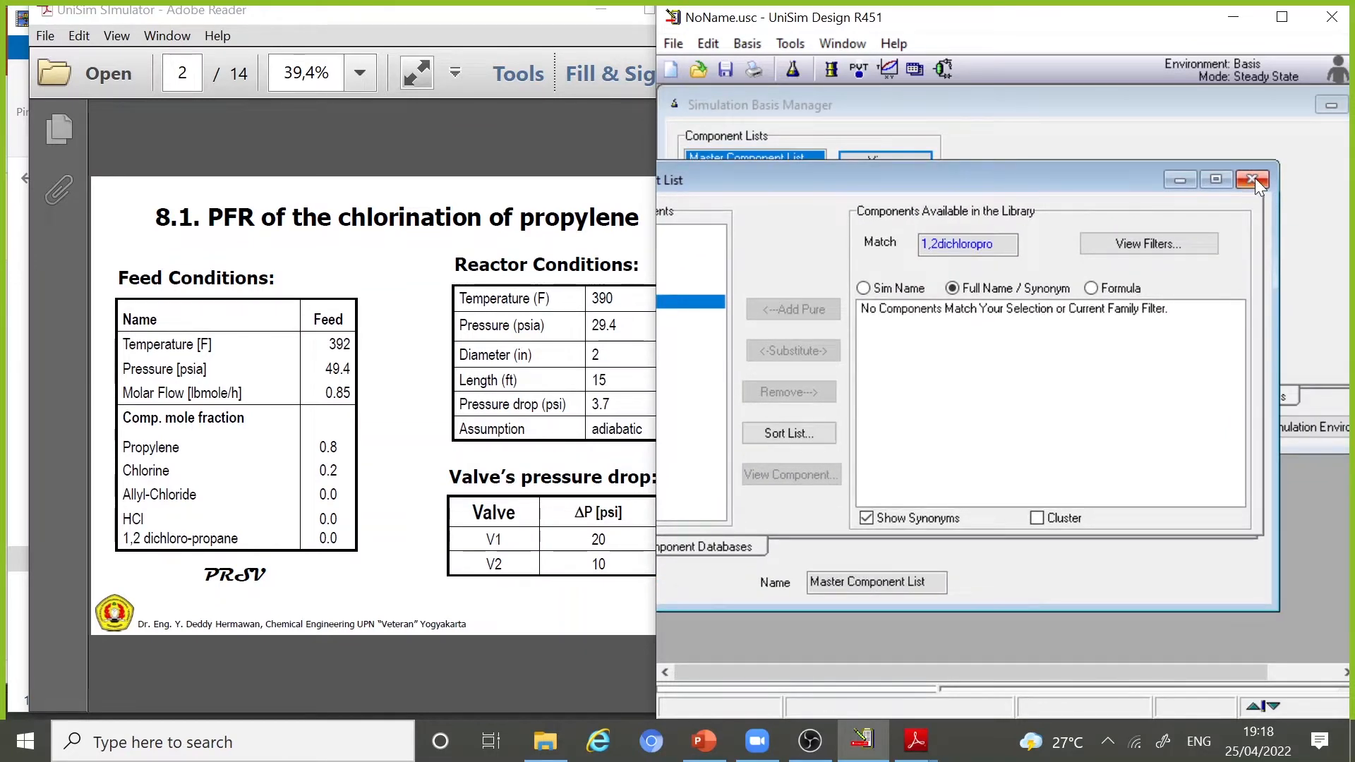
left_click(1253, 179)
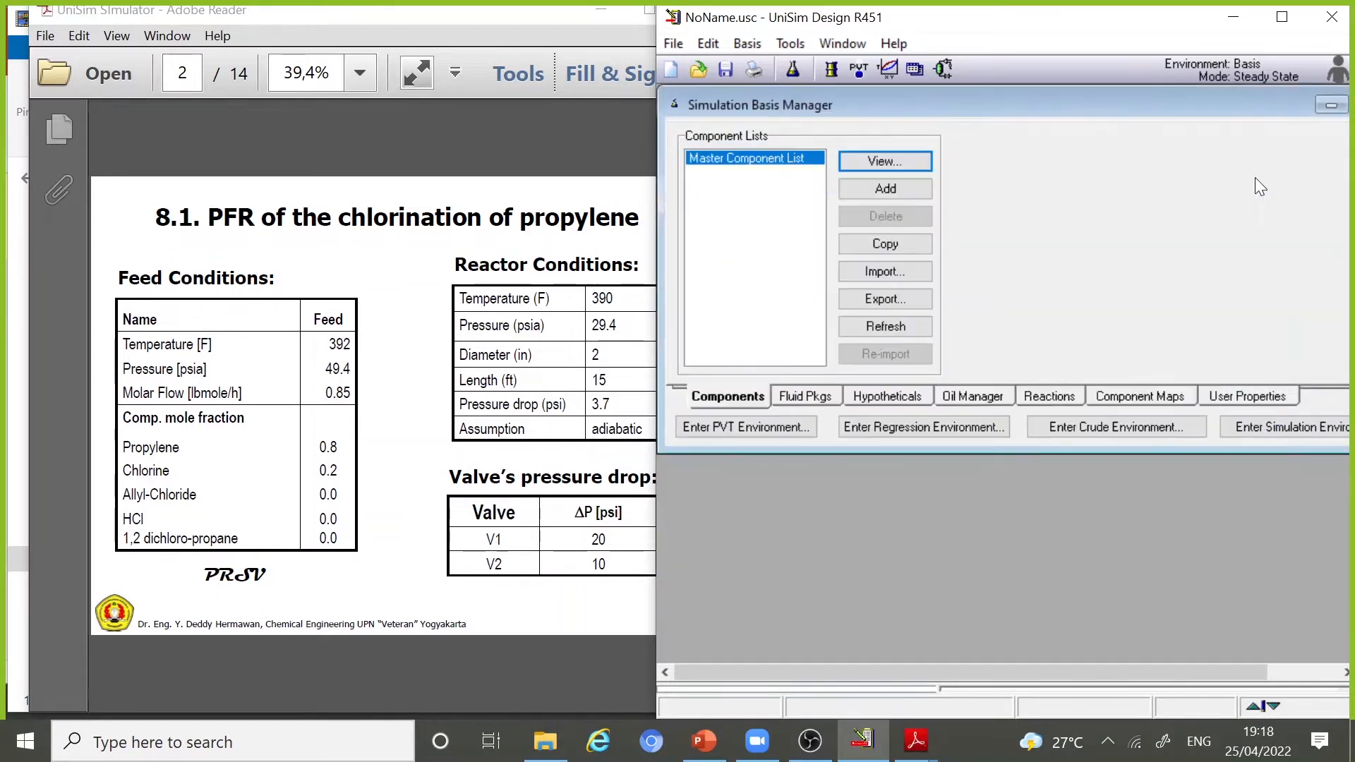
Step: Add a fluid package using the PRSV property package and close its setup window
left_click(805, 396)
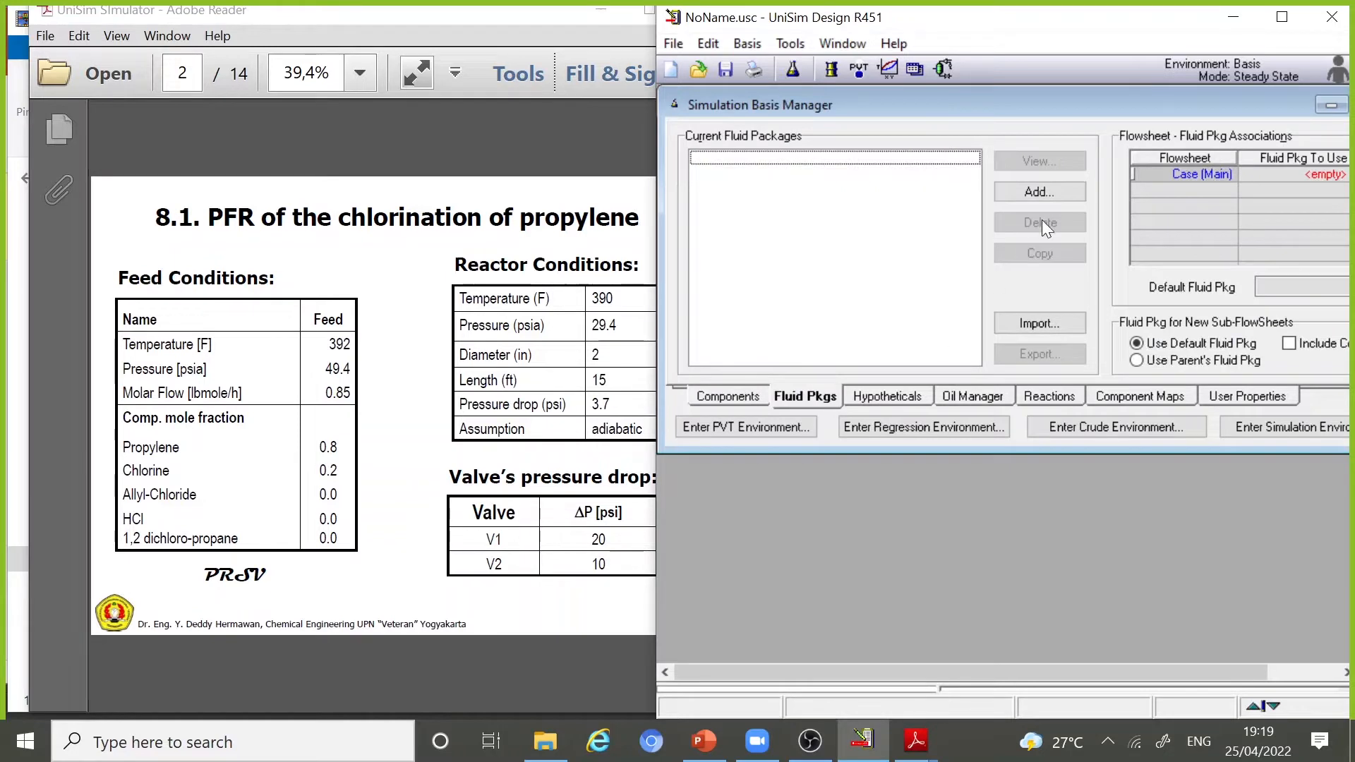
left_click(1045, 192)
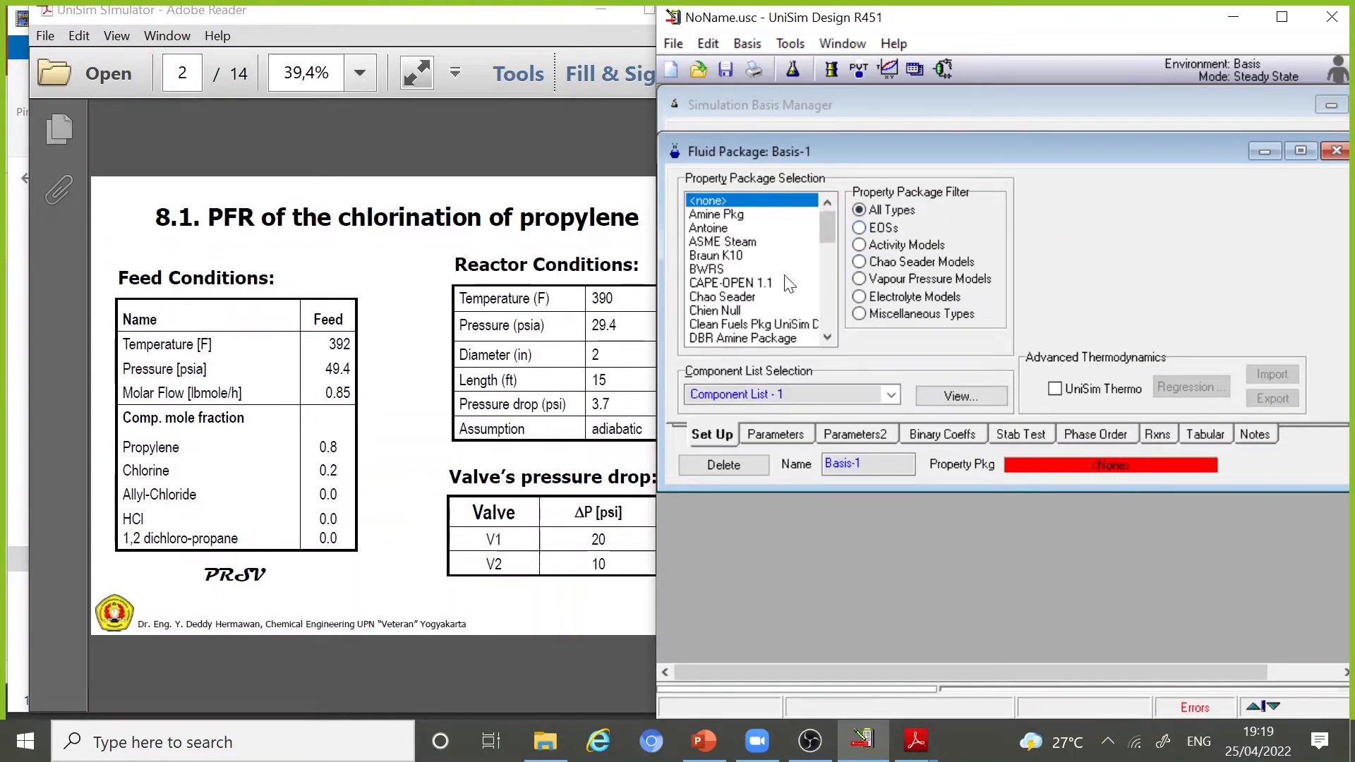
scroll(790, 282, "down", 4)
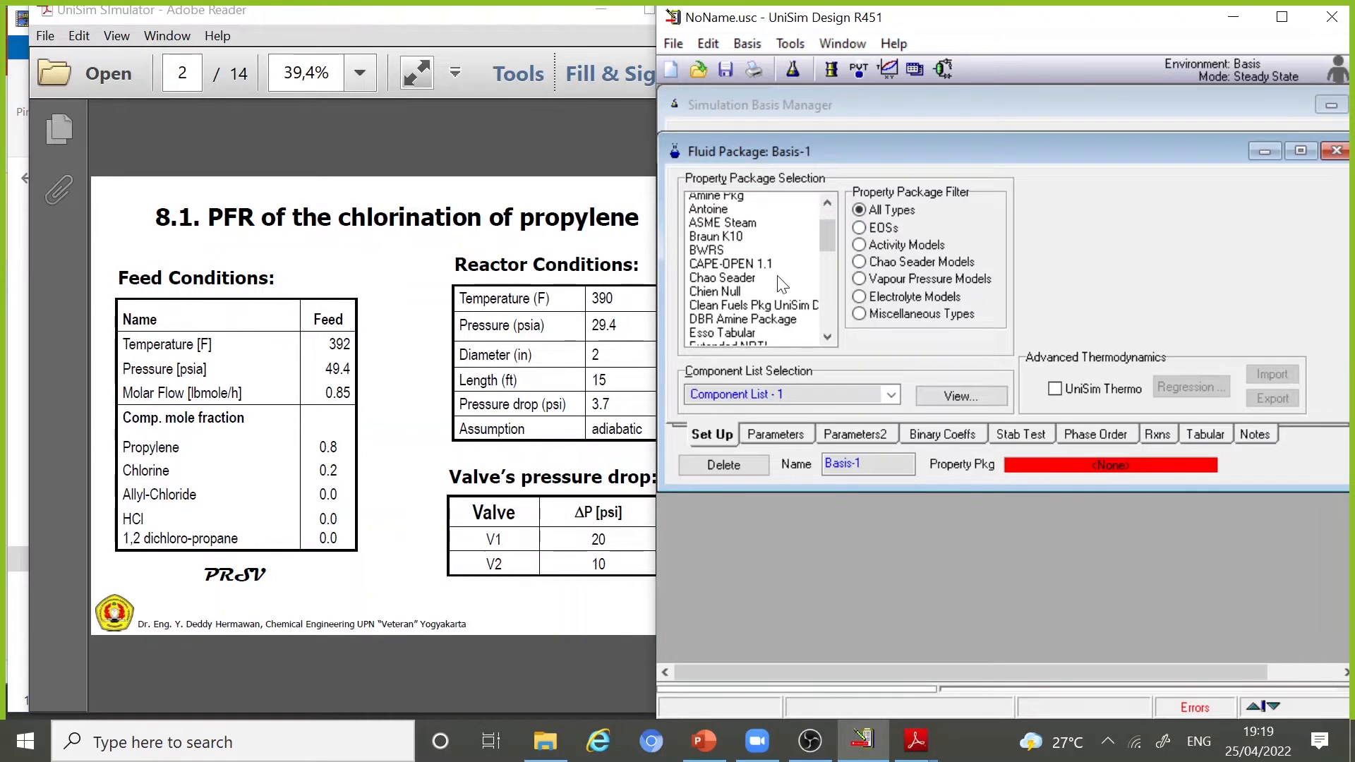
scroll(776, 283, "down", 2)
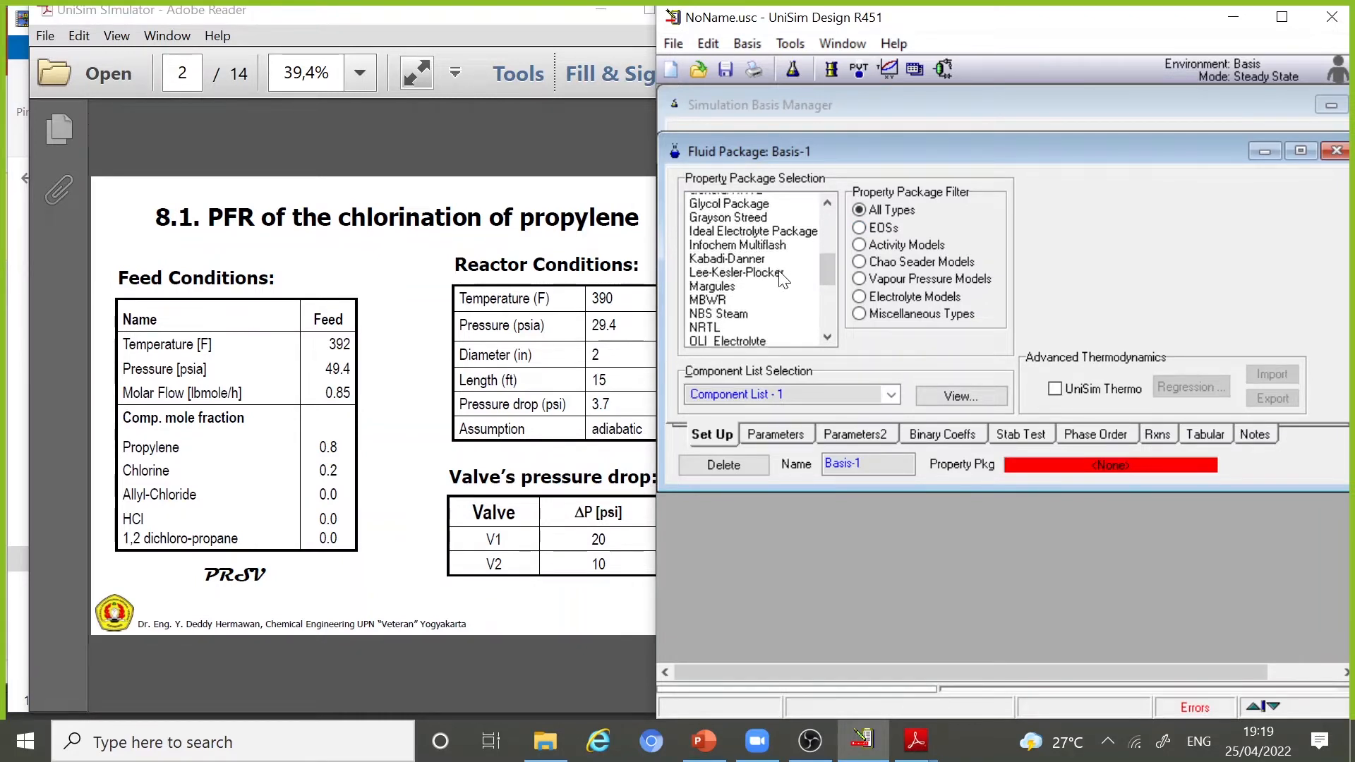
left_click(710, 337)
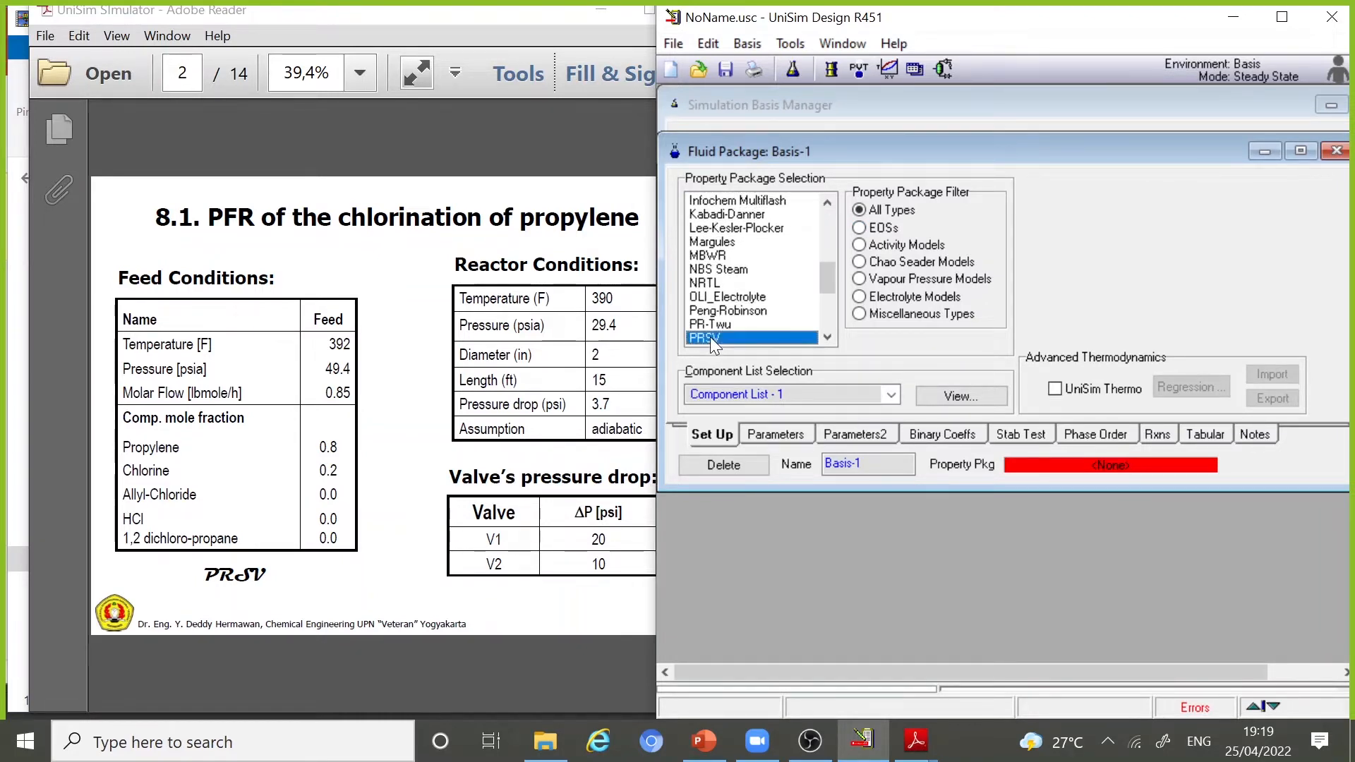
left_click(1335, 151)
Step: Switch to the PDF, show page 3 with the propylene chlorination reactions, narrow its window and return to UniSim Design
left_click(416, 499)
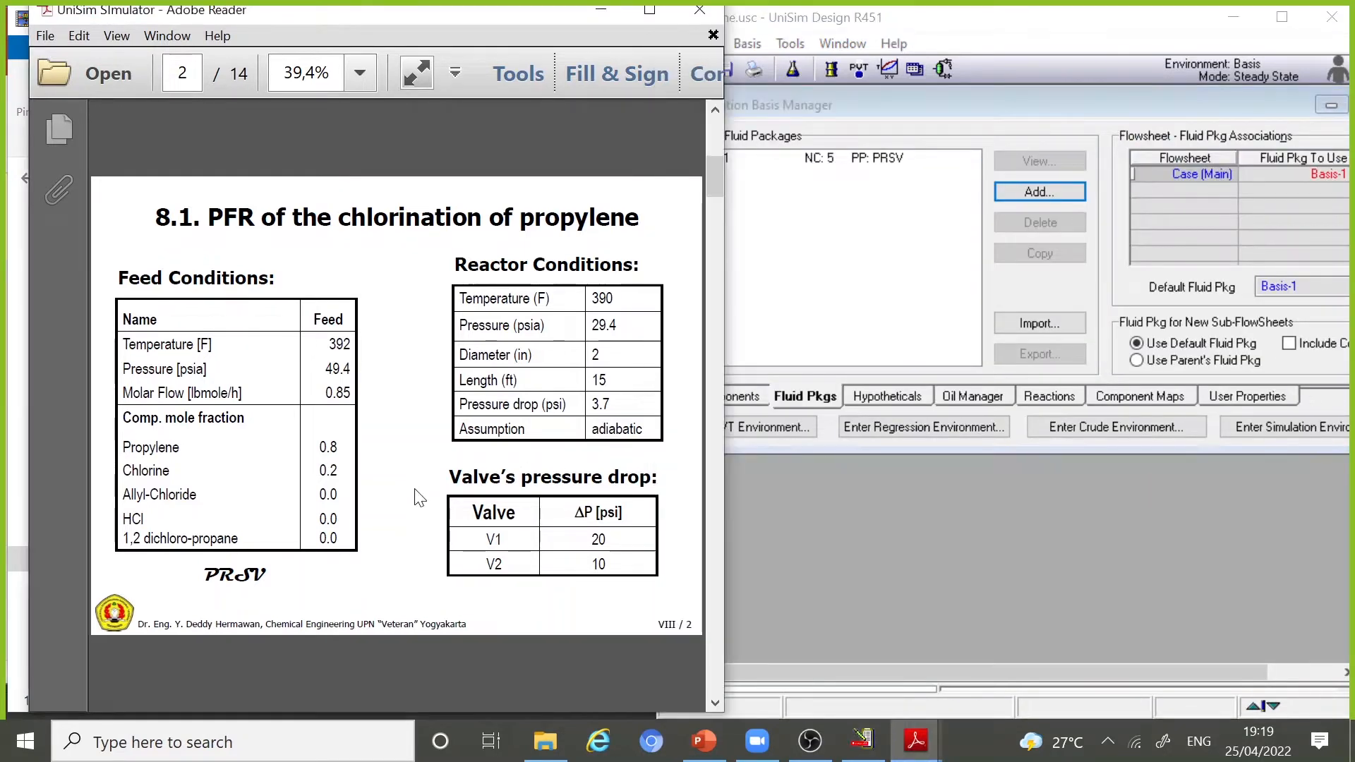
scroll(416, 487, "down", 2)
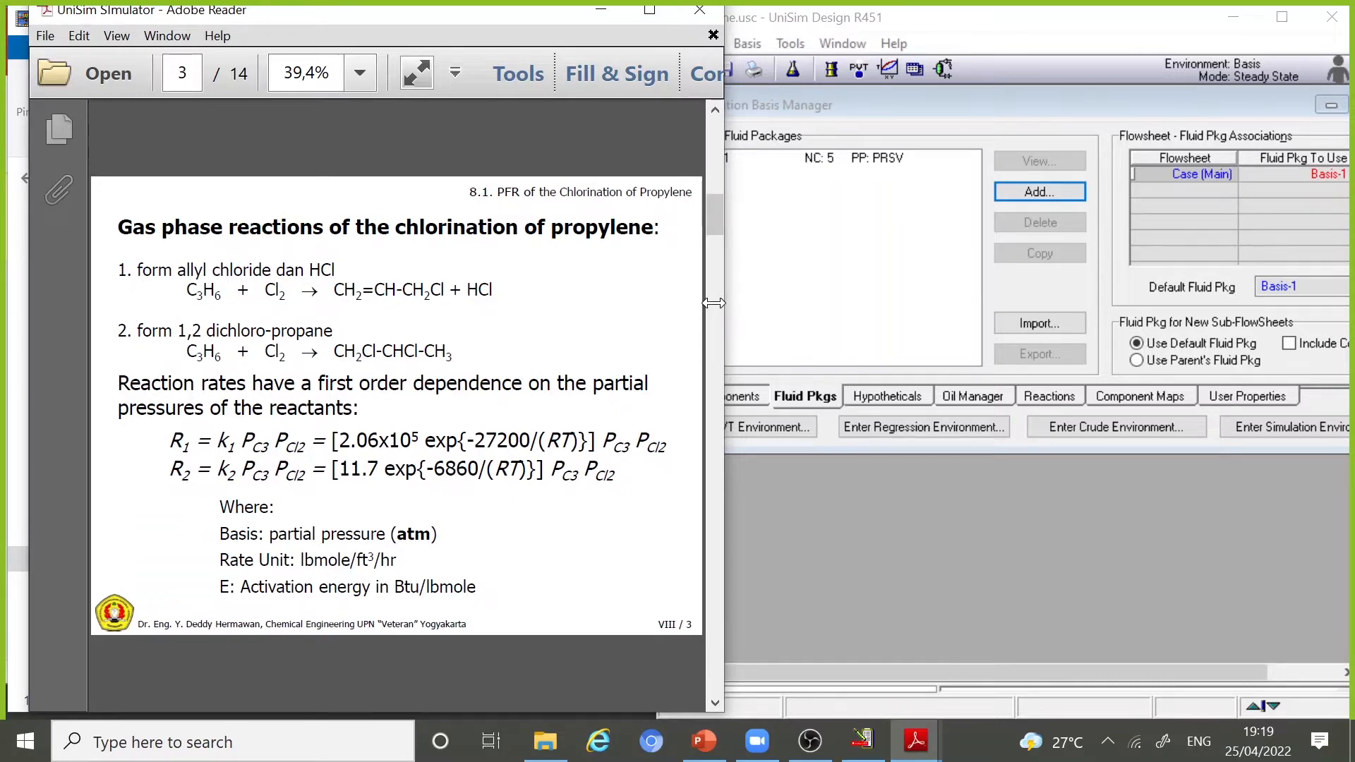
left_click_drag(730, 307, 658, 305)
left_click(805, 271)
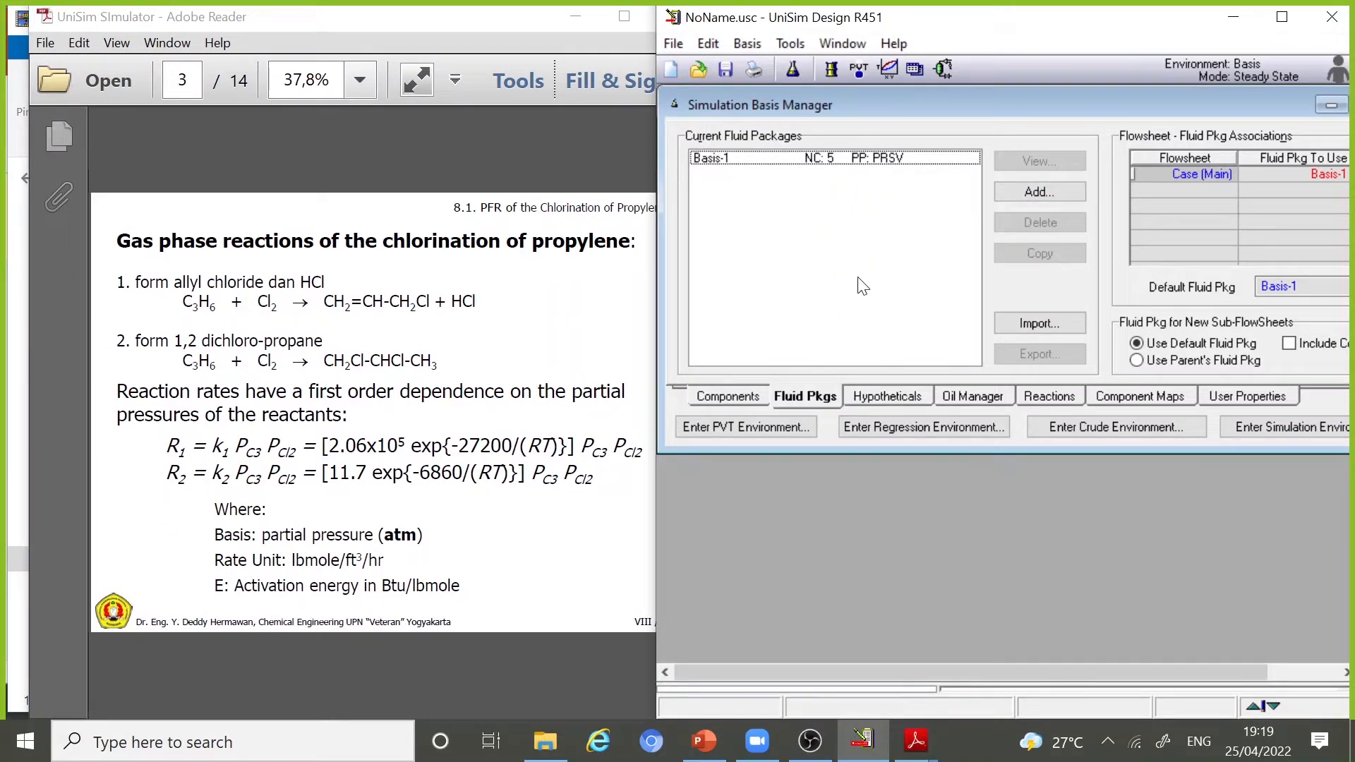
Step: Add a new reaction of type Kinetic to the simulation basis
left_click(1048, 398)
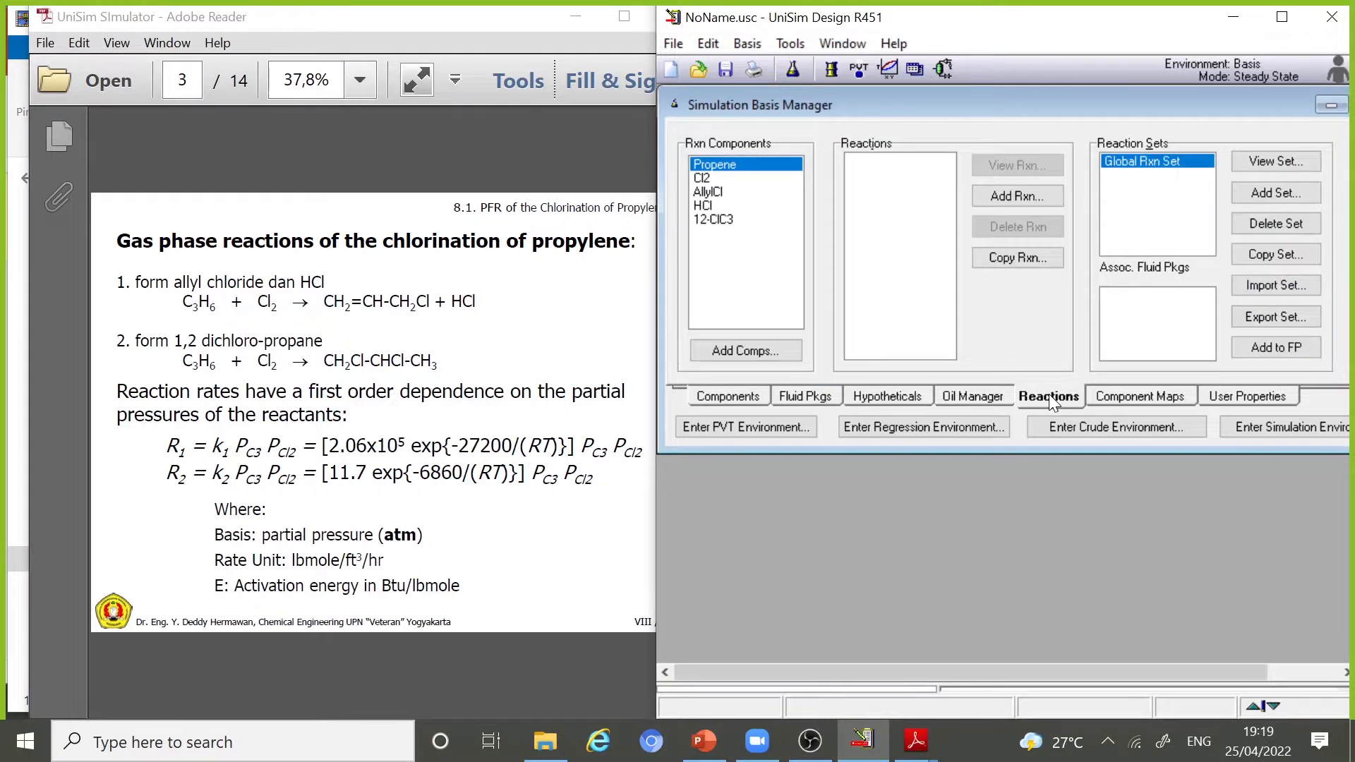
left_click(1028, 196)
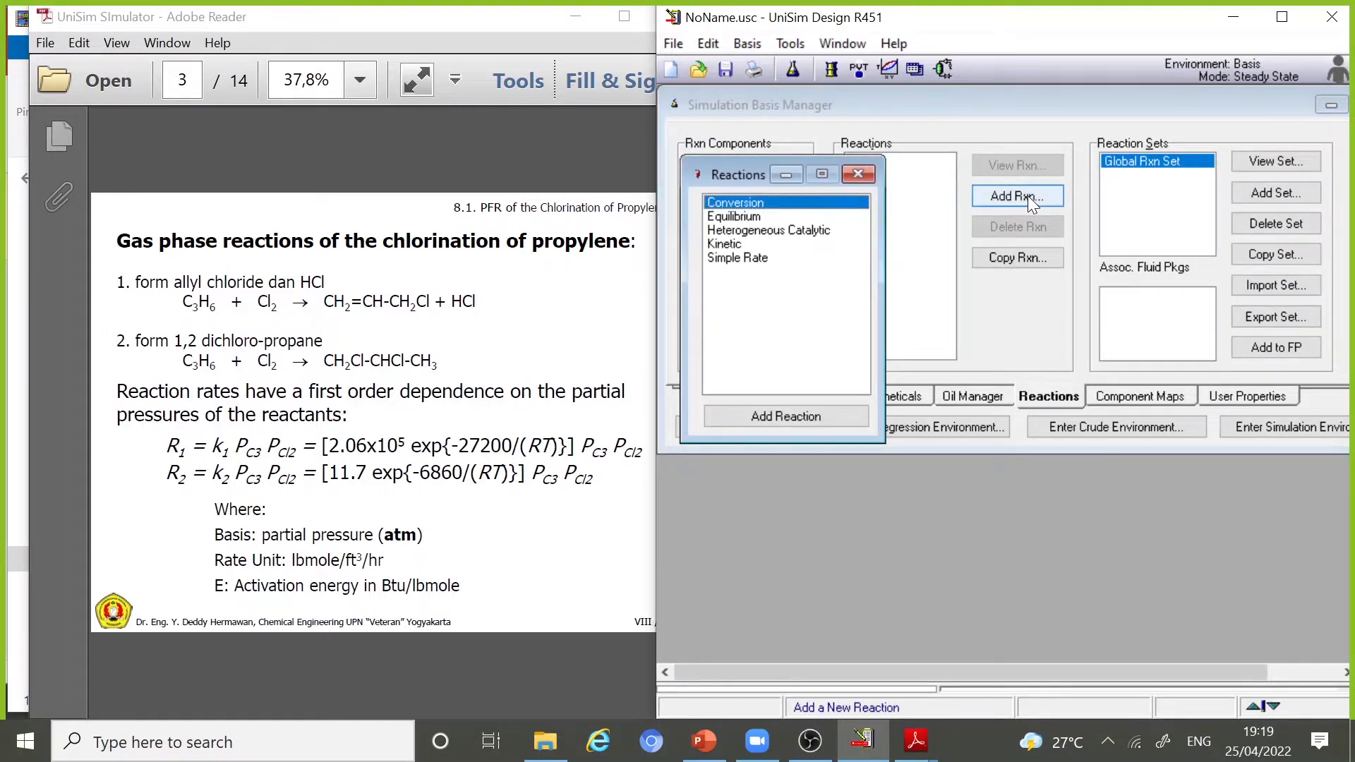
left_click(727, 244)
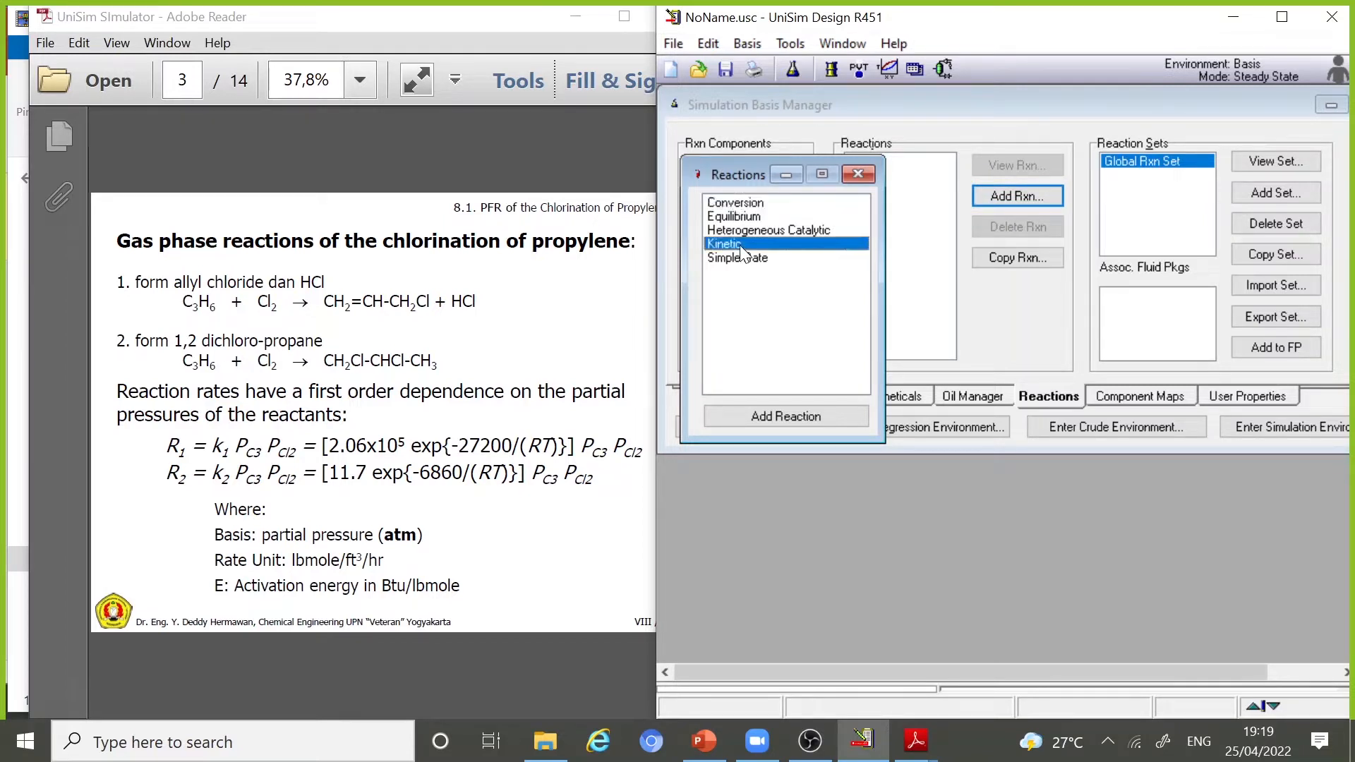
left_click(789, 415)
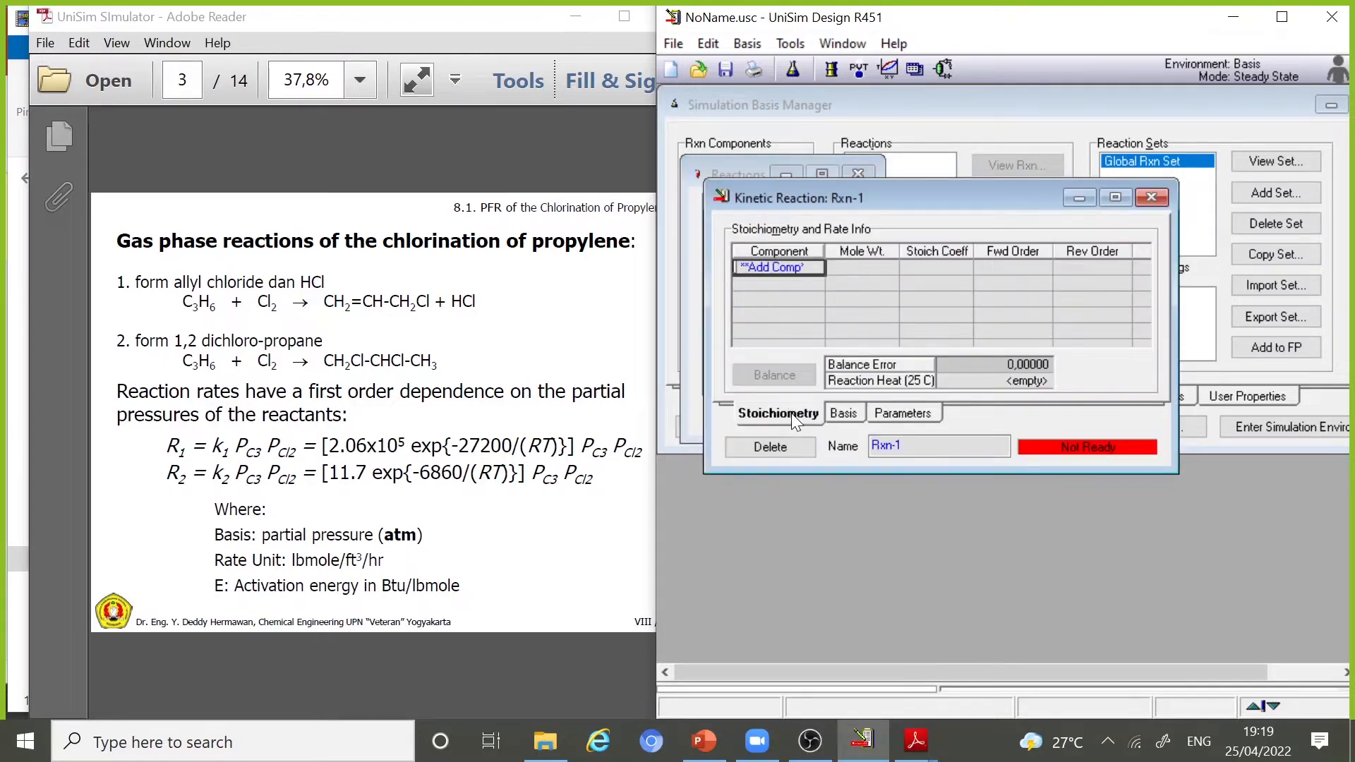
Step: Add Propene, Cl2, AllylCl and HCl as the components of the kinetic reaction's stoichiometry
left_click(818, 272)
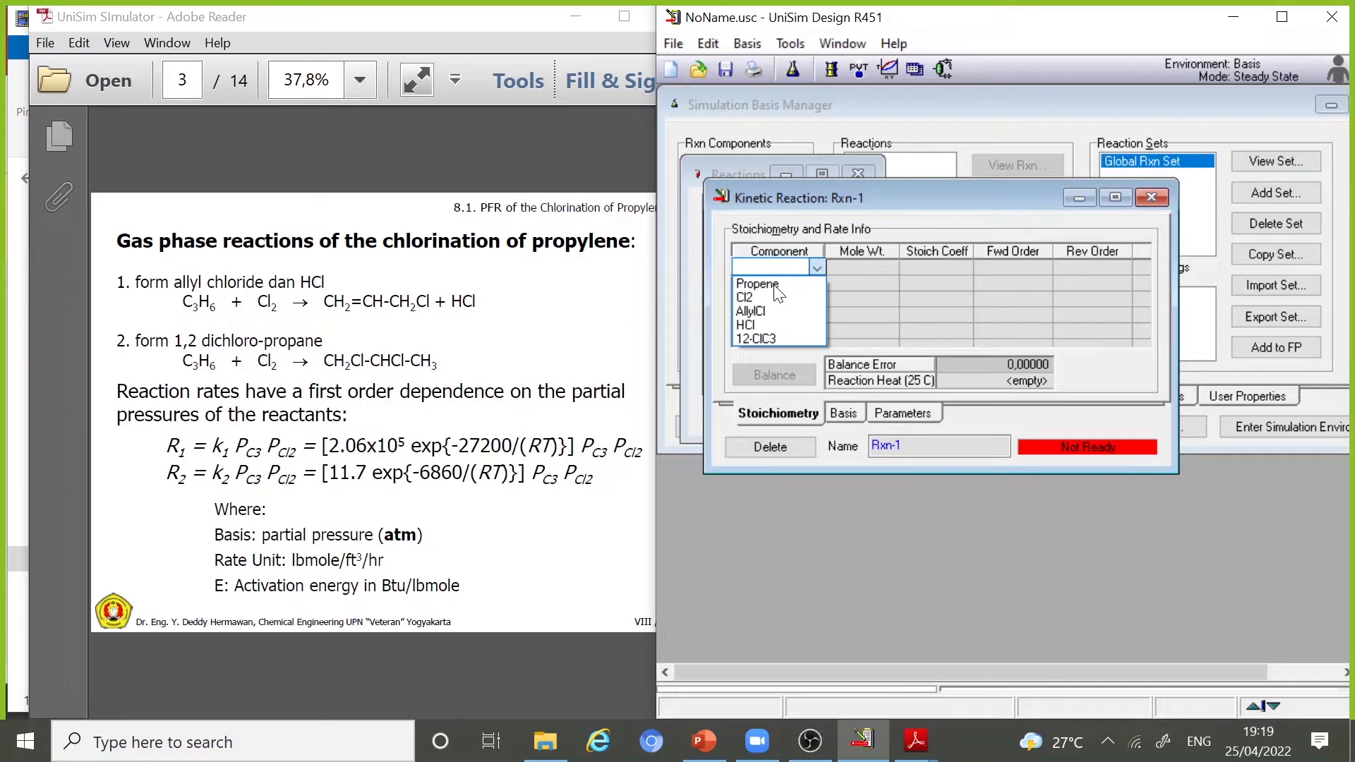
left_click(774, 285)
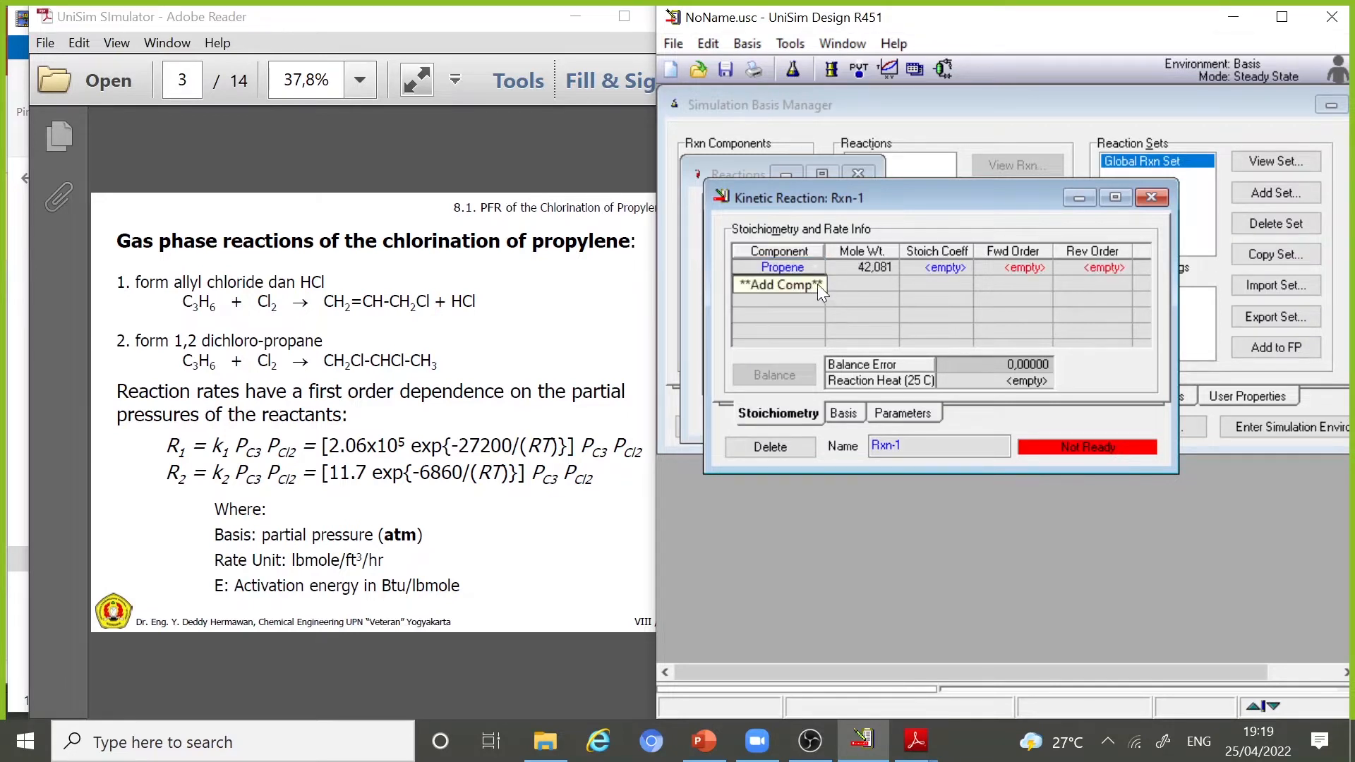
left_click(819, 288)
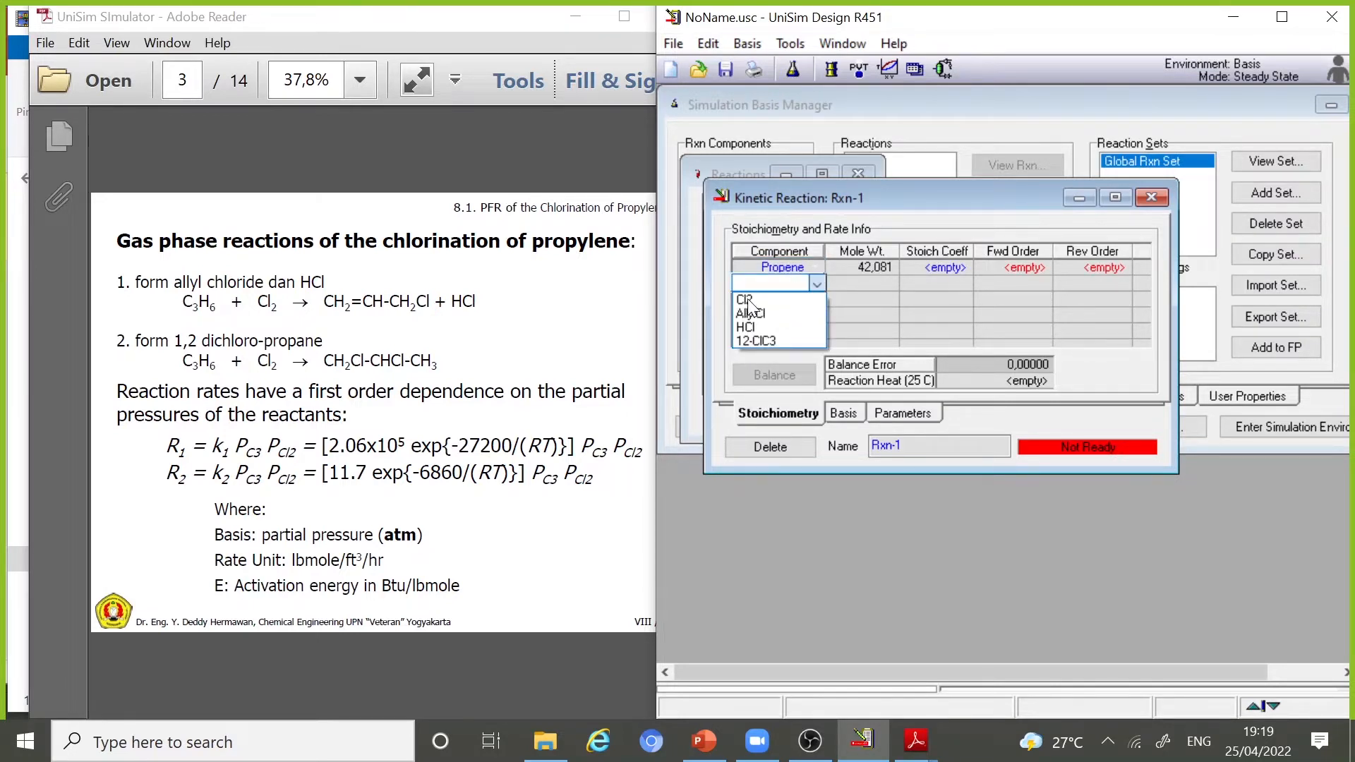
left_click(747, 300)
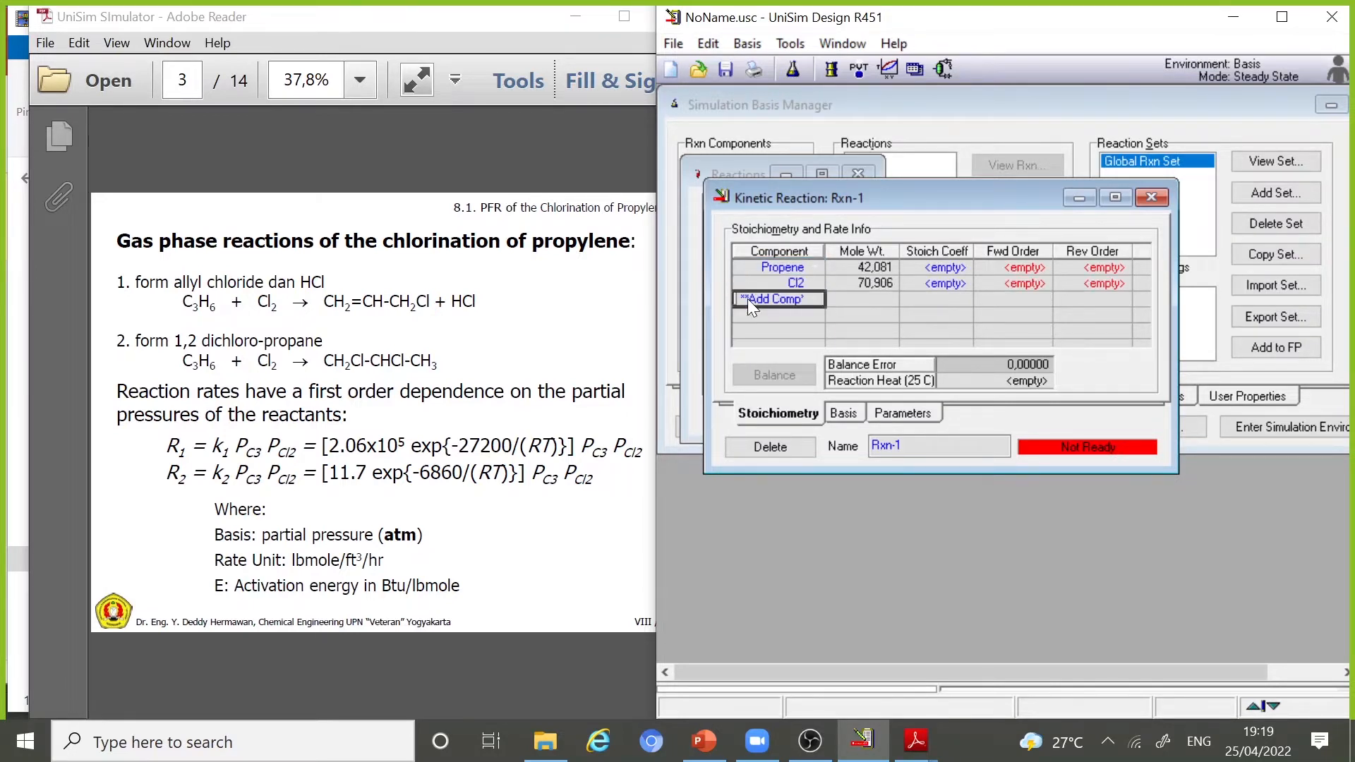
left_click(813, 302)
left_click(808, 314)
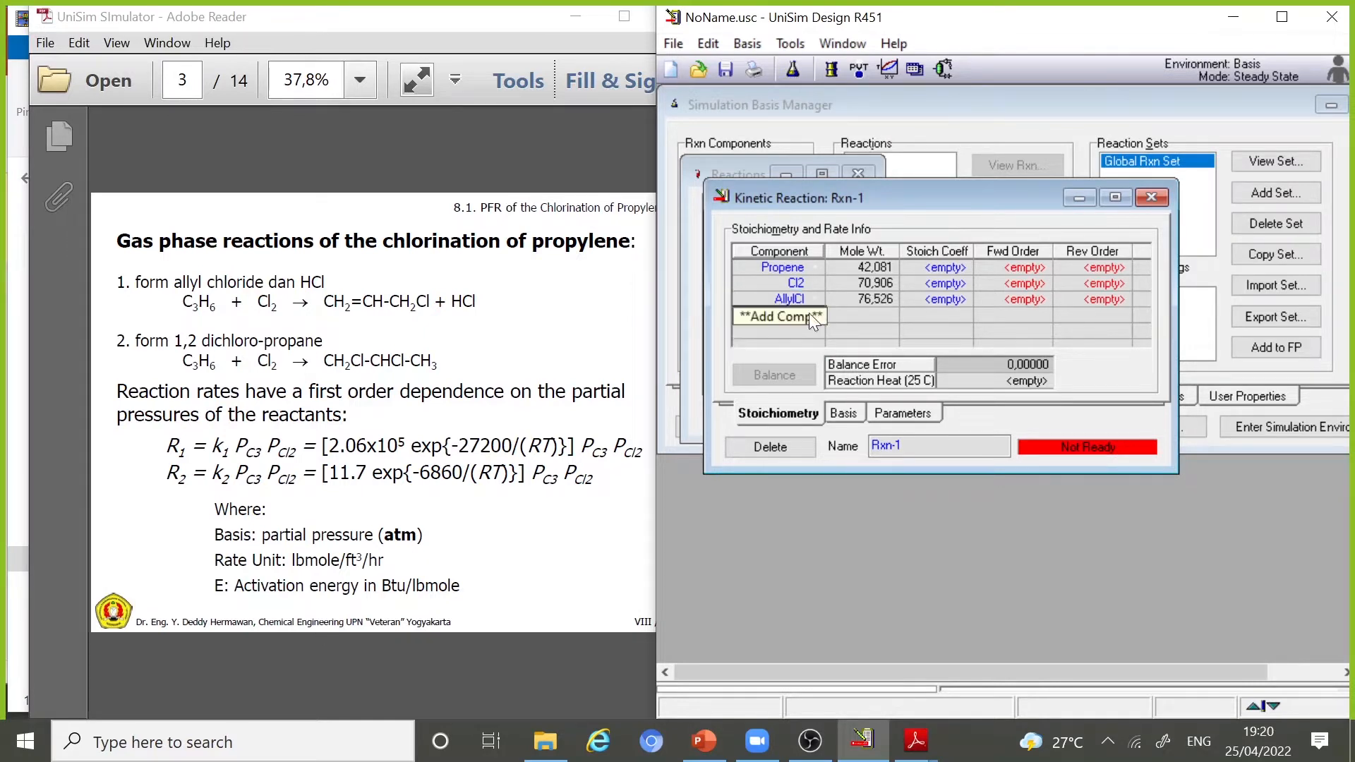
left_click(818, 312)
left_click(752, 330)
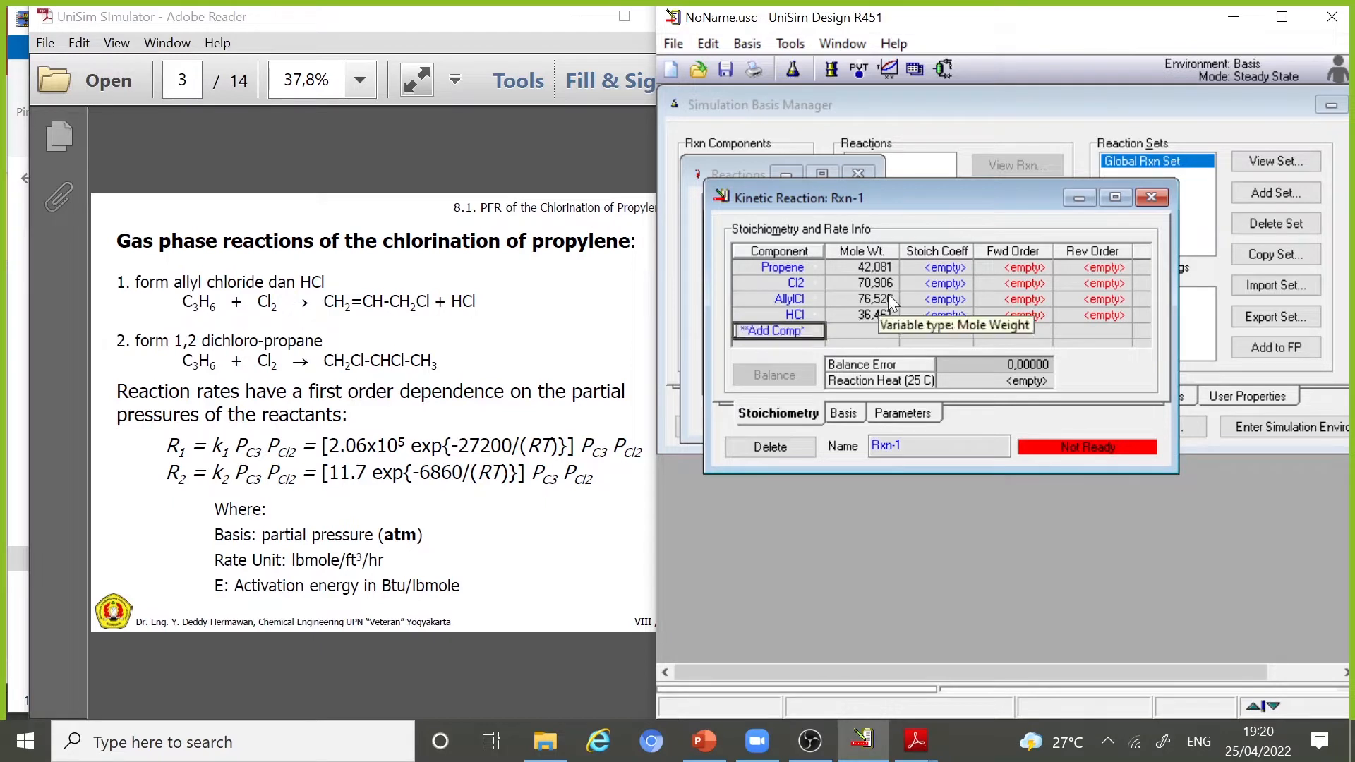
Step: Set the stoichiometric coefficients to -1 for Propene and Cl2 and 1 for AllylCl and HCl
left_click(953, 266)
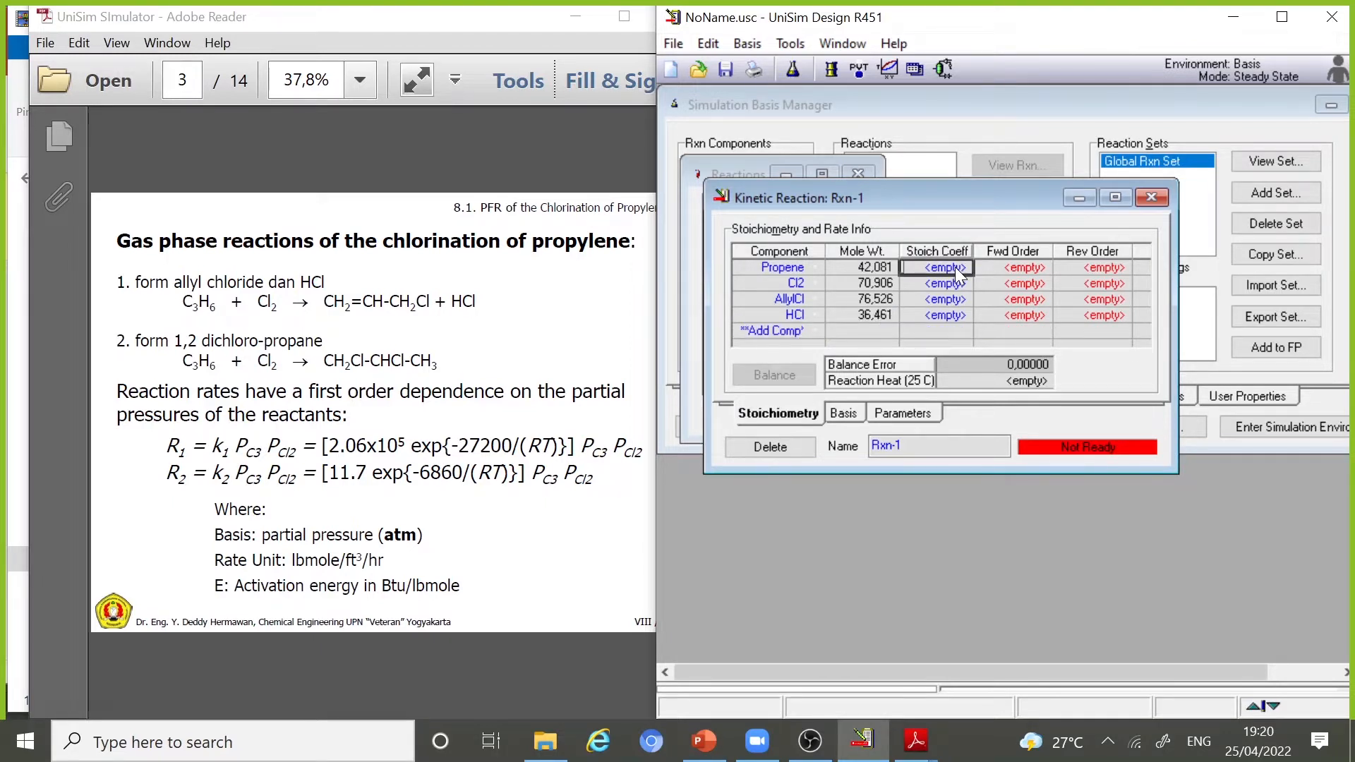
type("-1")
key("Return")
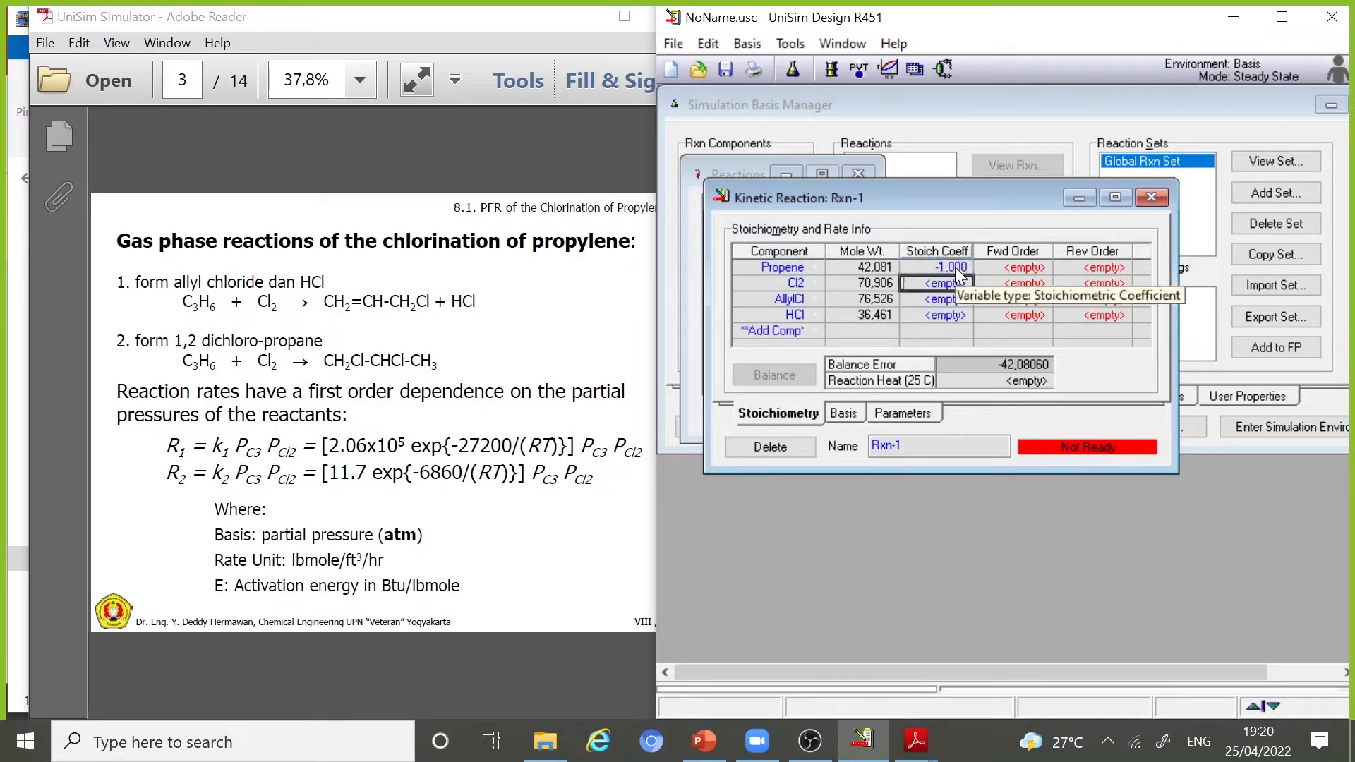
type("-1")
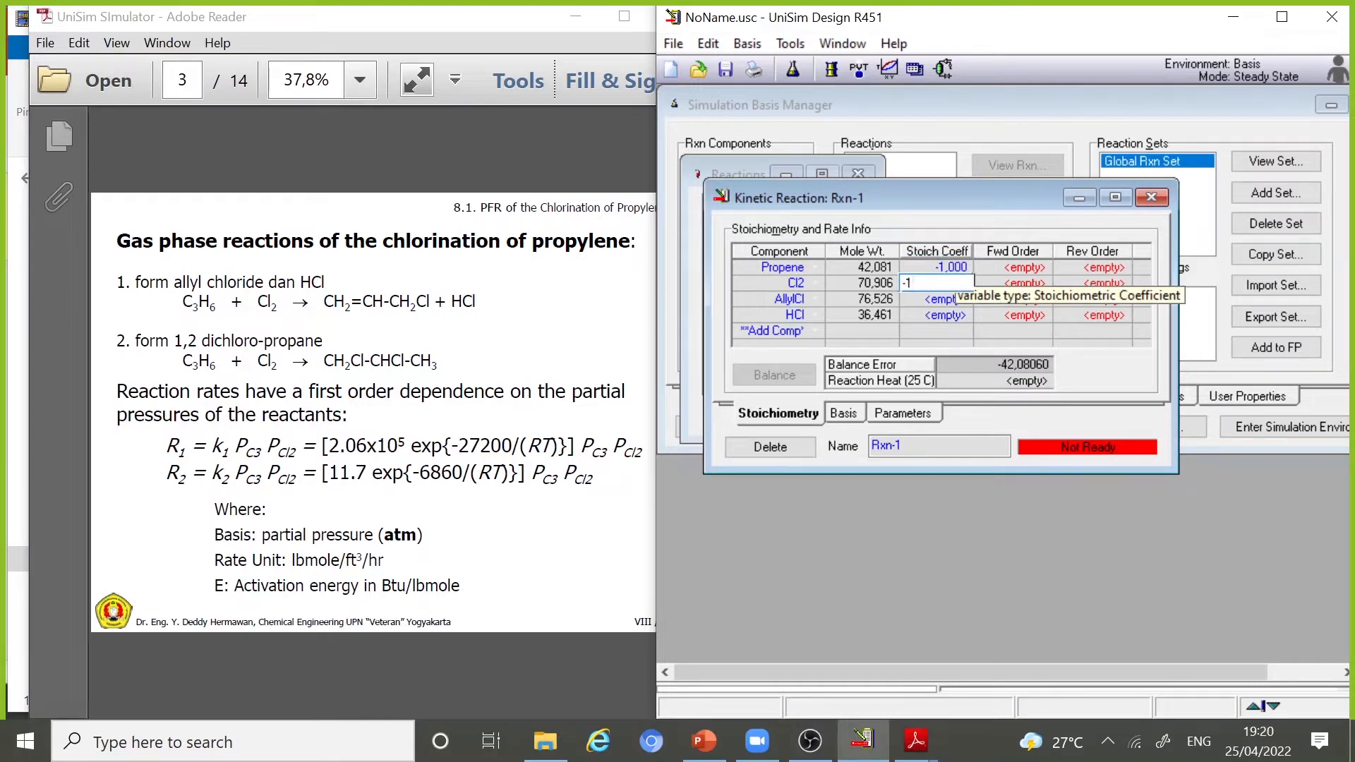
key("Return")
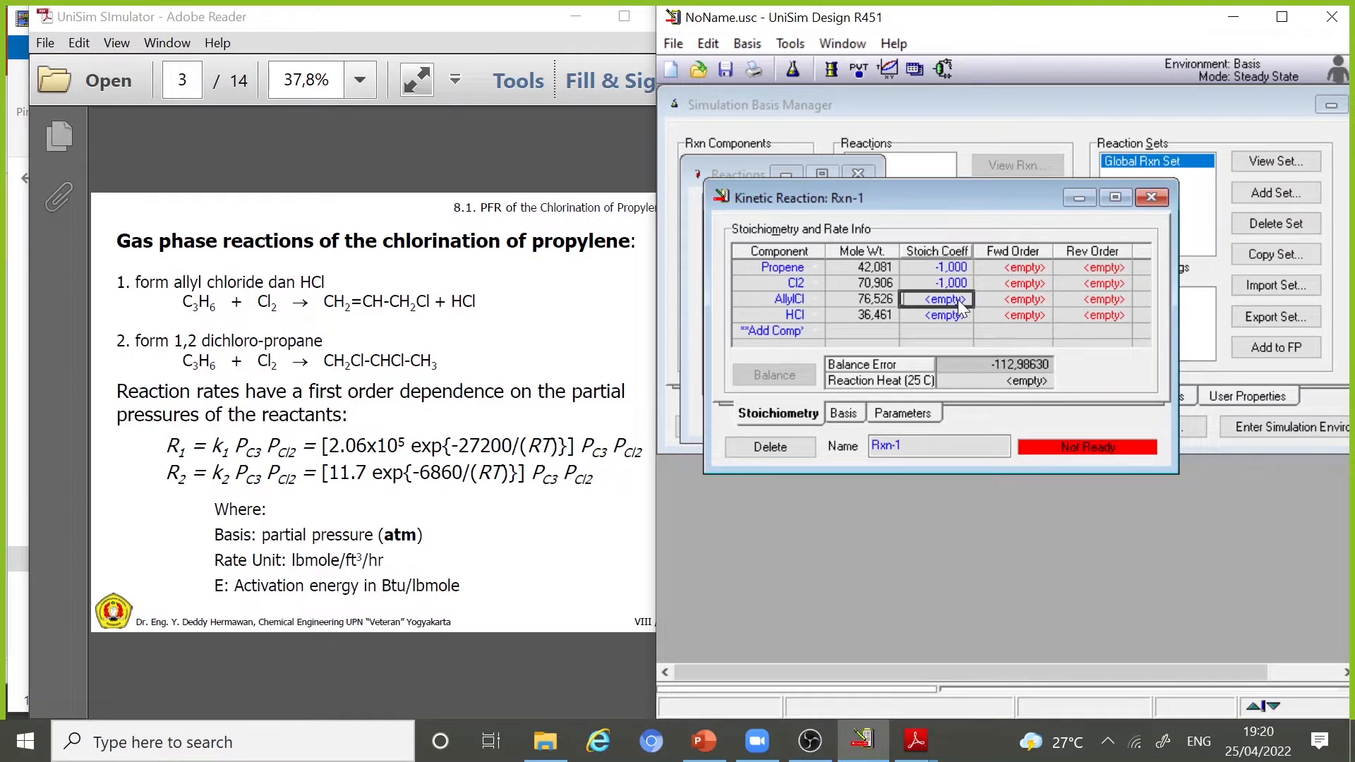
type("1")
key("Return")
type("1")
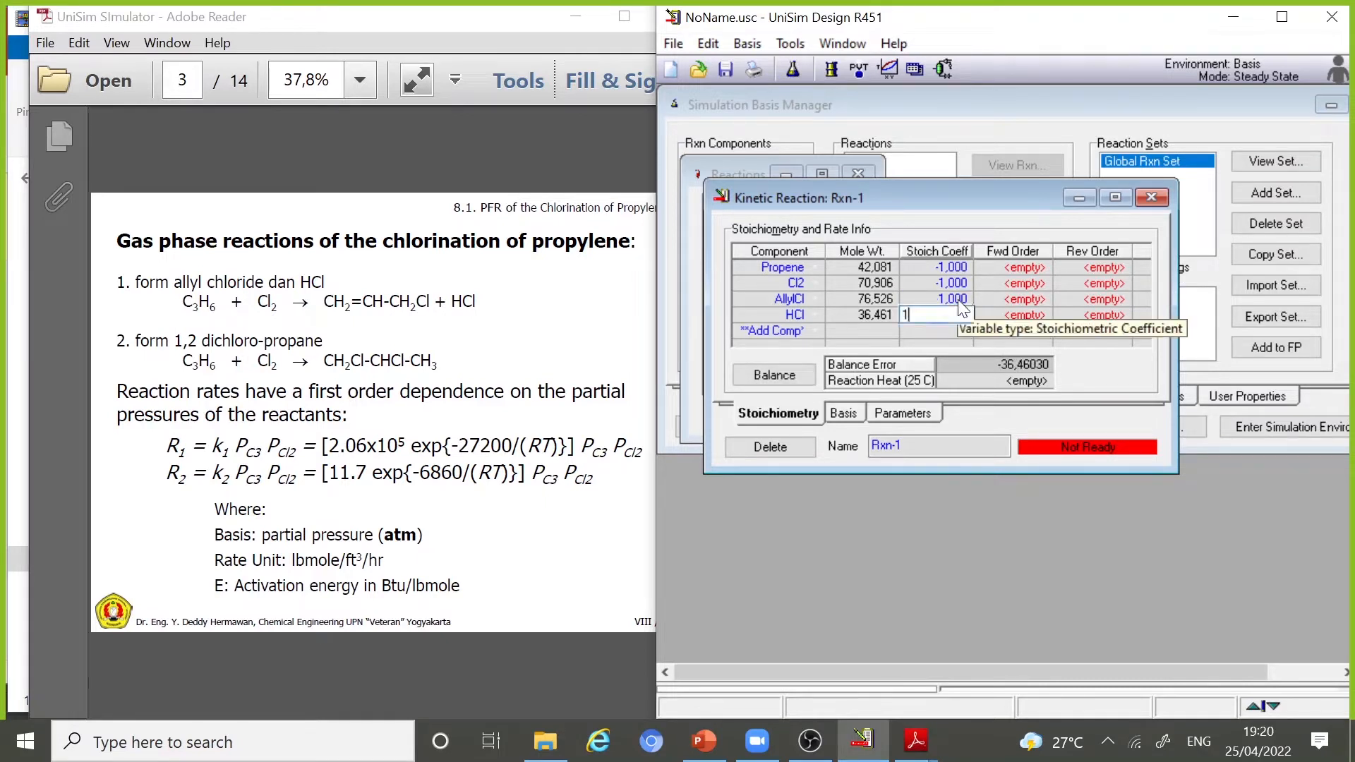
key("Return")
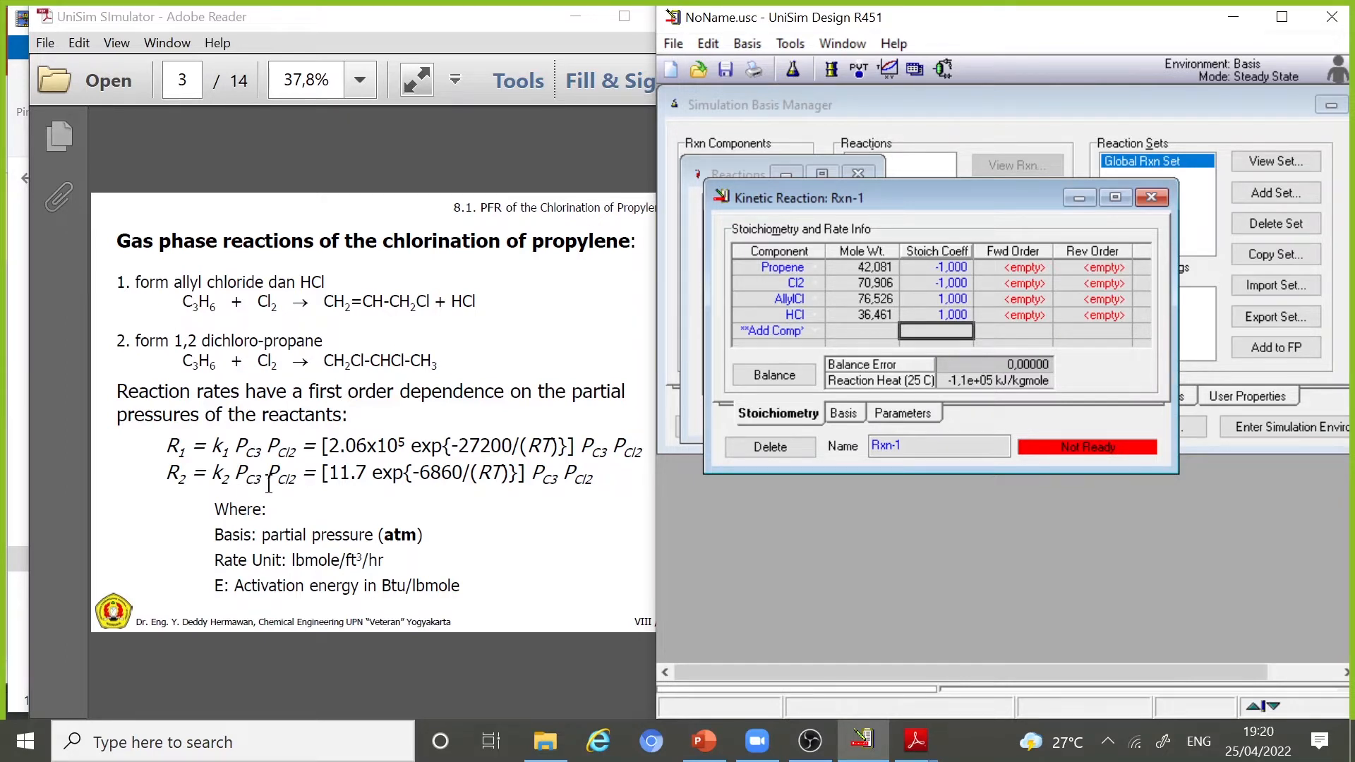
Step: Set the forward order of Propene and Cl2 to 1, and open the choices for the reaction's basis
left_click(1024, 274)
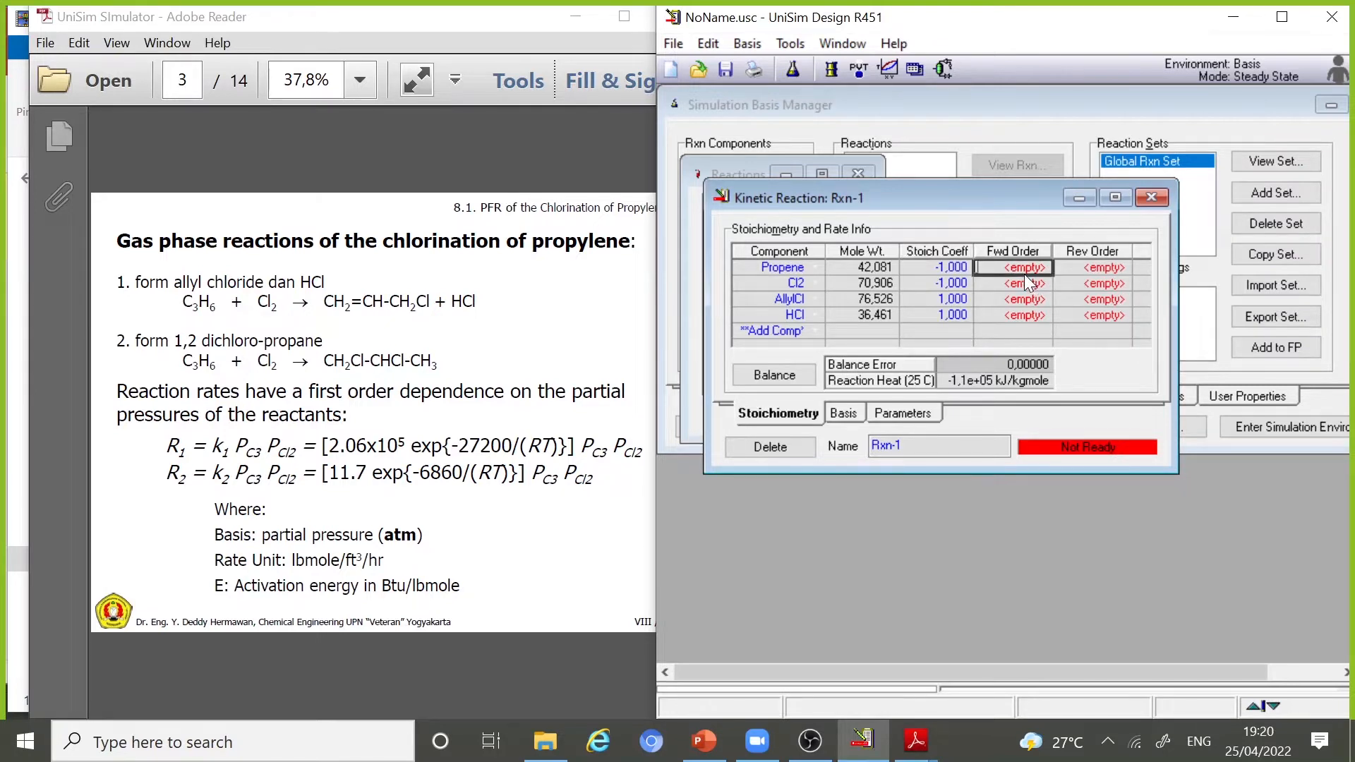
type("1")
key("Return")
type("1")
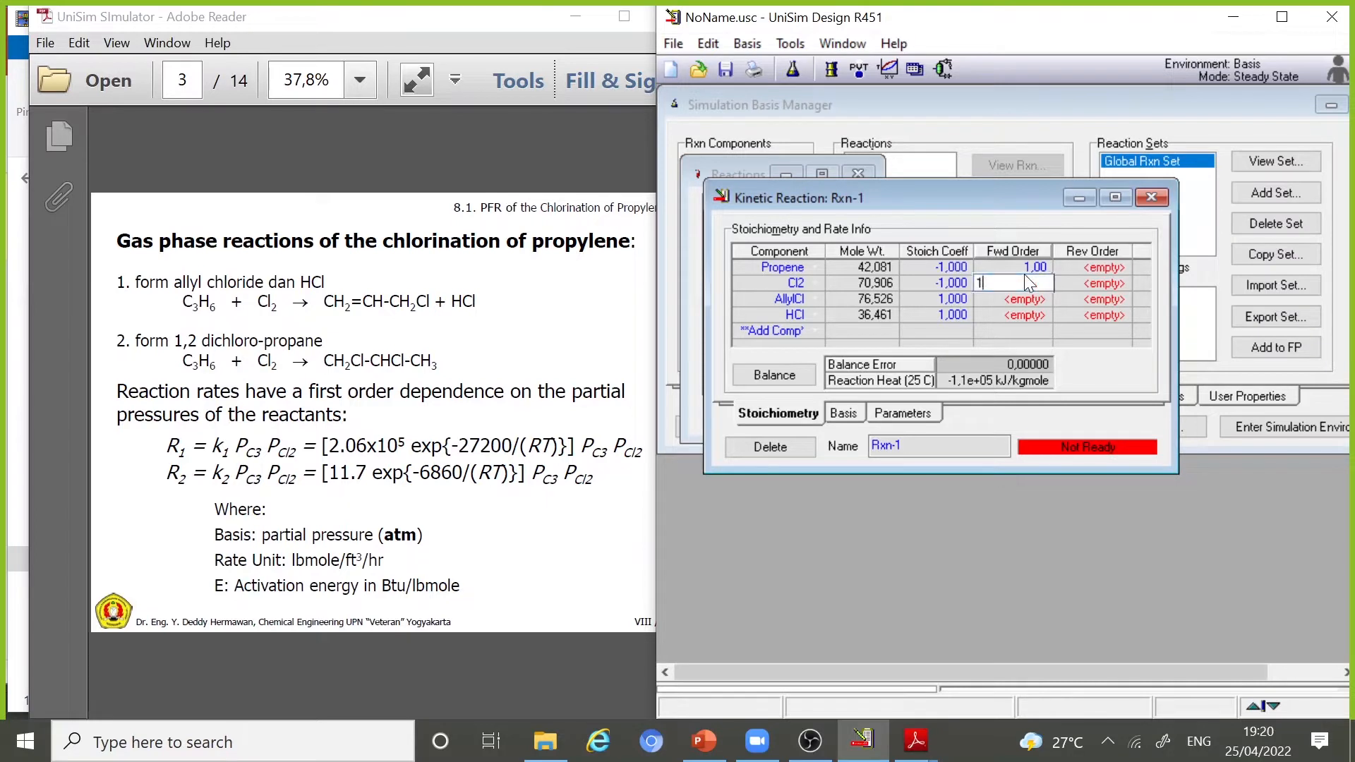
key("Return")
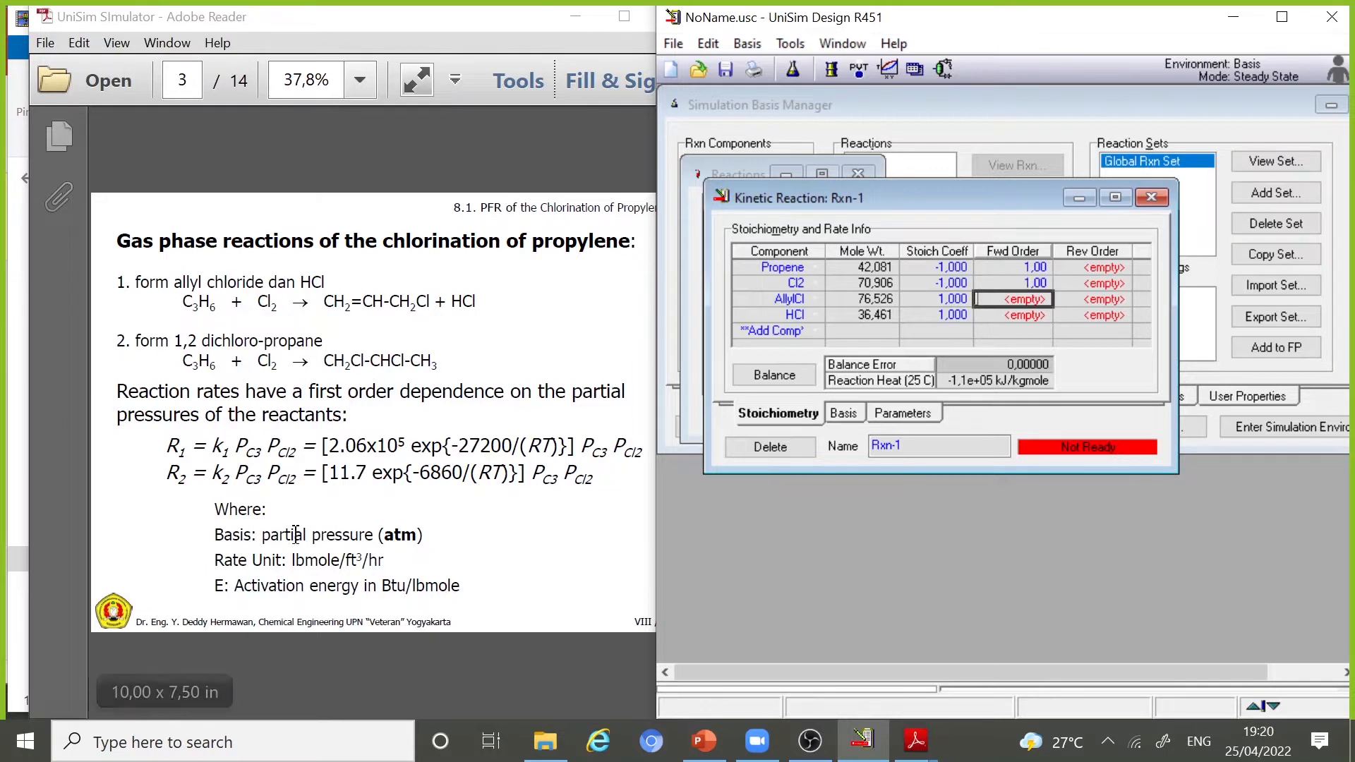
left_click(847, 414)
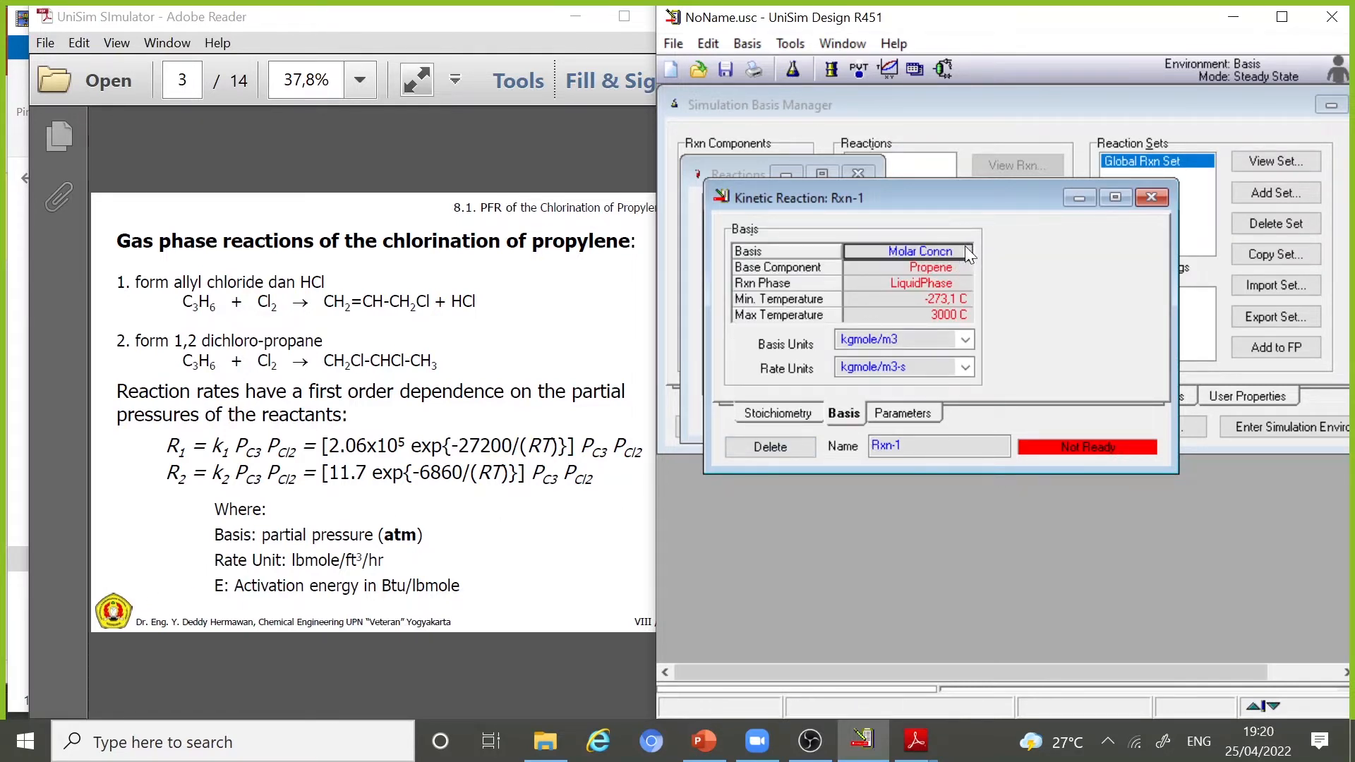
left_click(964, 252)
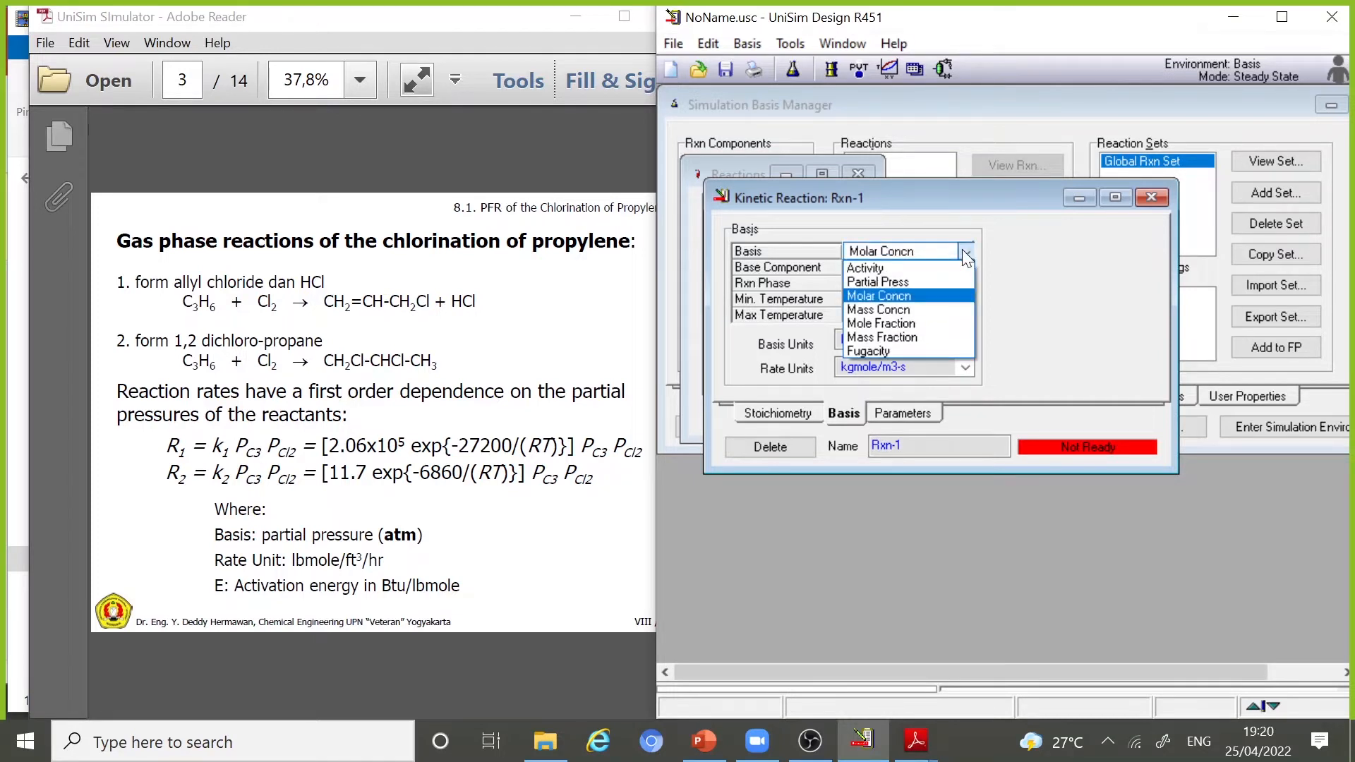
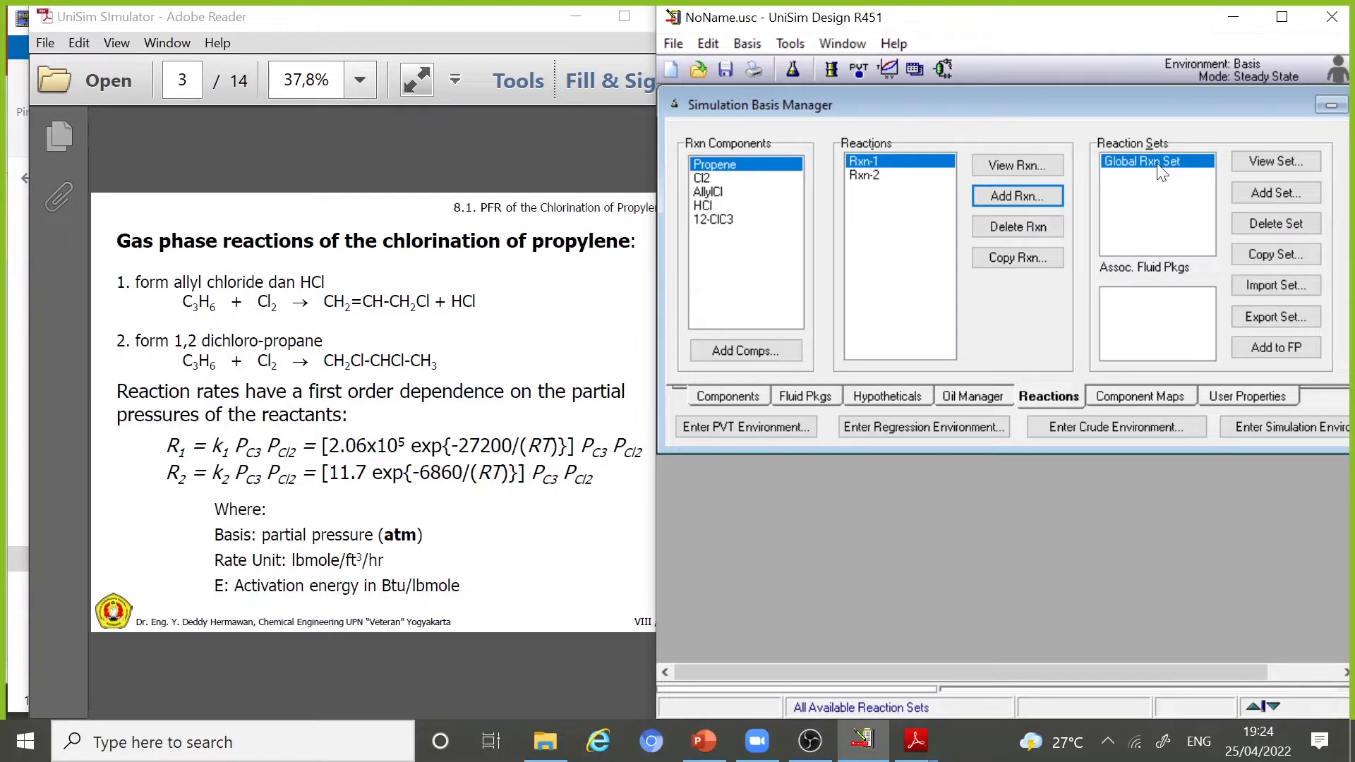
Step: Add the Global Rxn Set to the Basis-1 fluid package and enter the simulation environment
left_click(1267, 353)
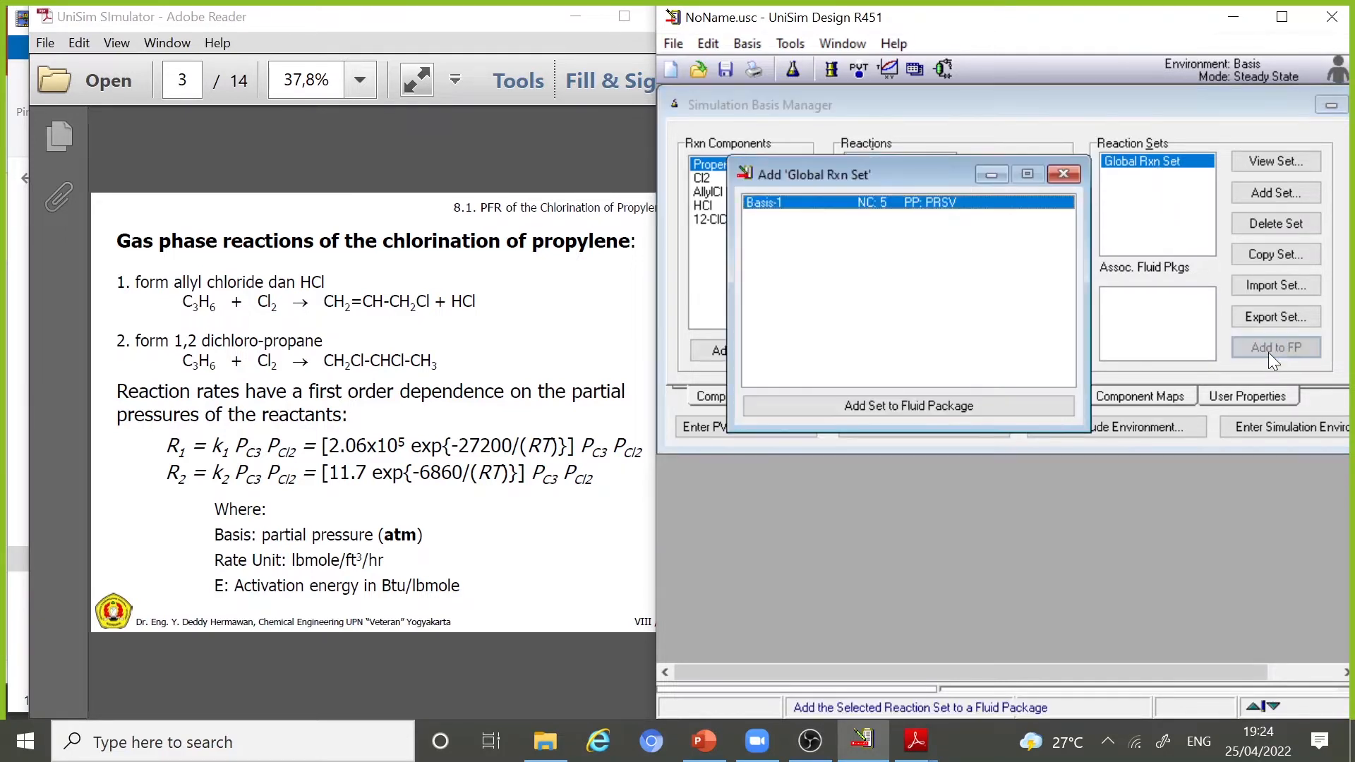
left_click(929, 408)
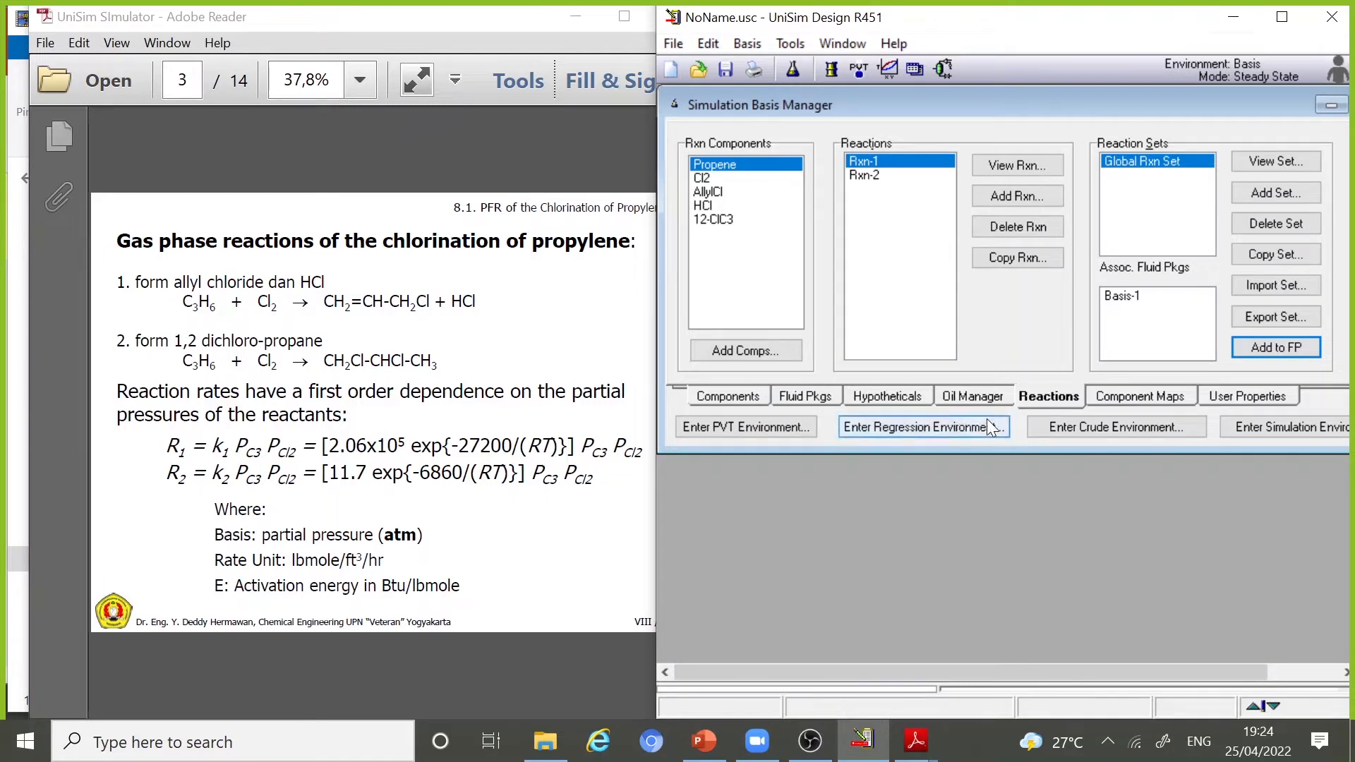
left_click(1263, 429)
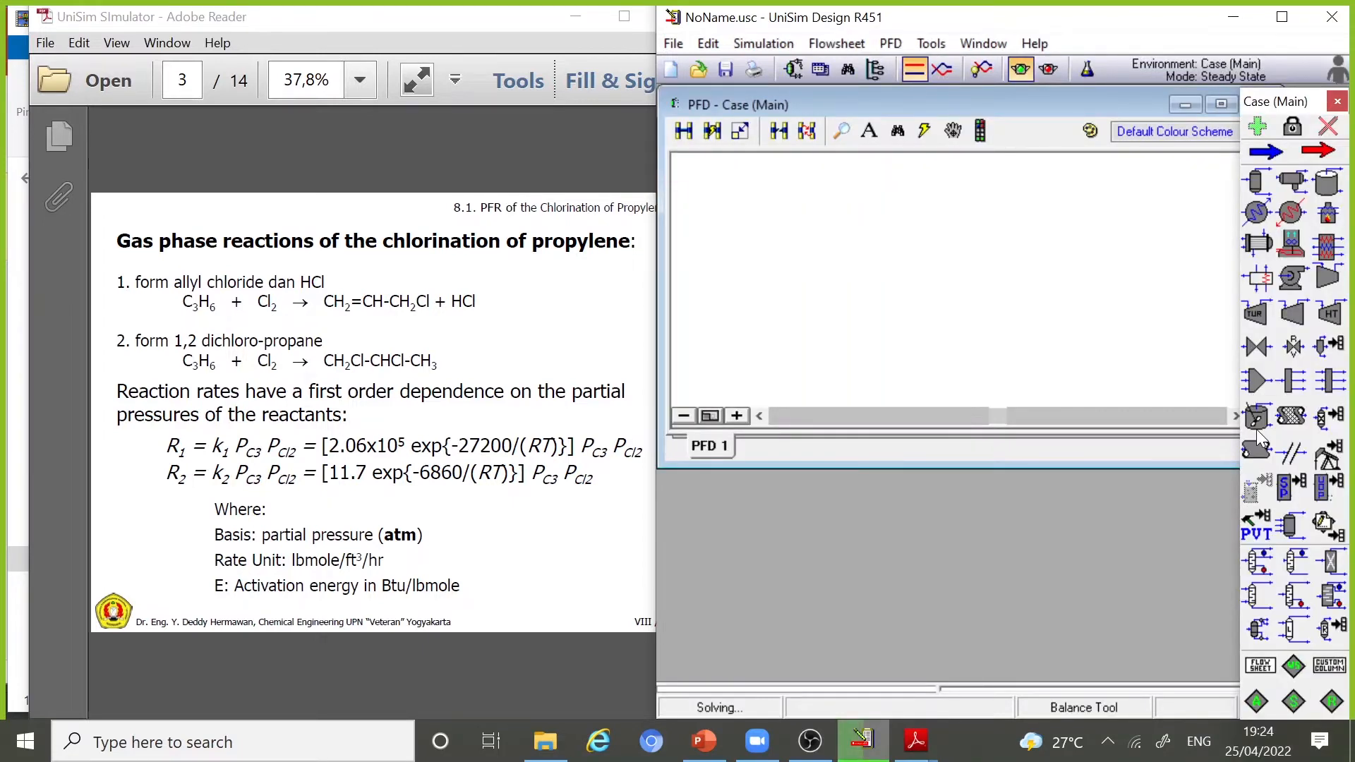
Step: Show the process flow diagram on page 6 of the PDF, and place a material stream and a valve in the UniSim Design flowsheet
left_click(546, 544)
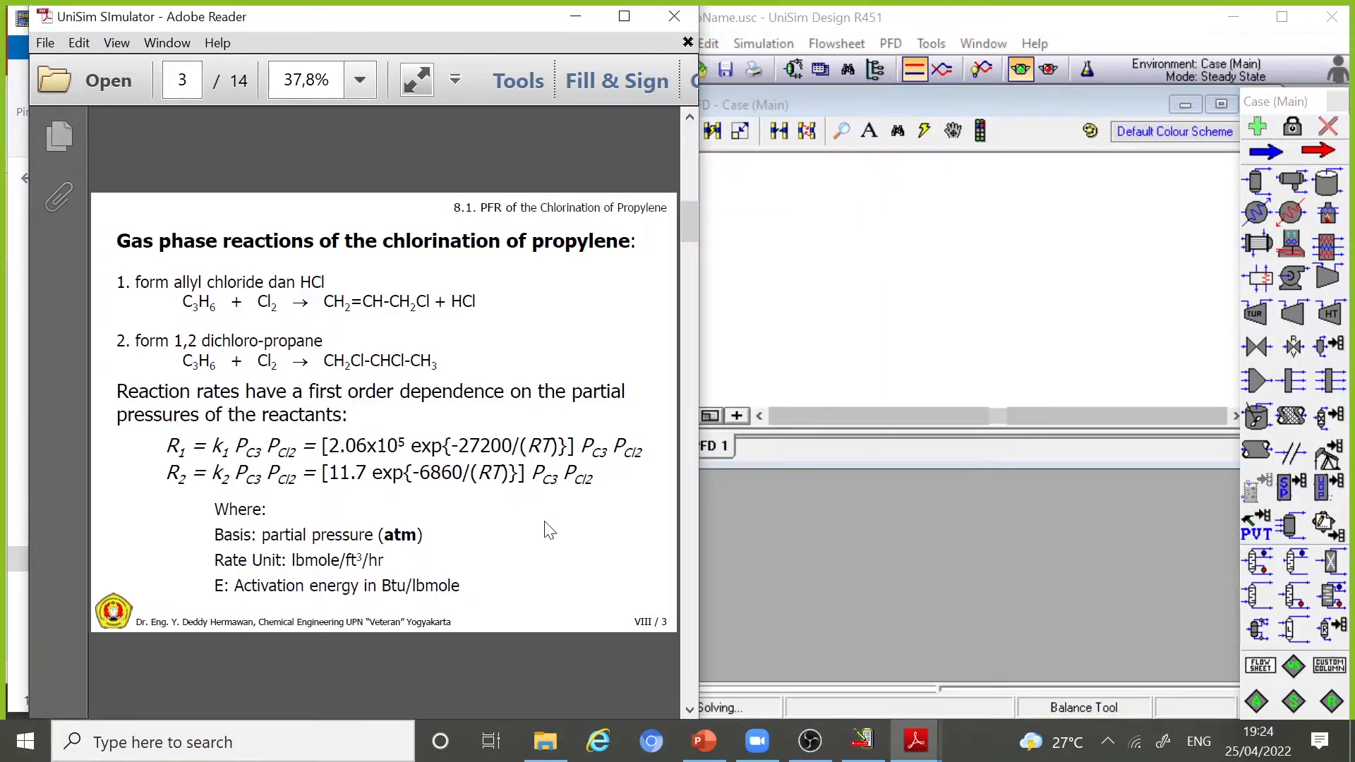
scroll(544, 520, "down", 3)
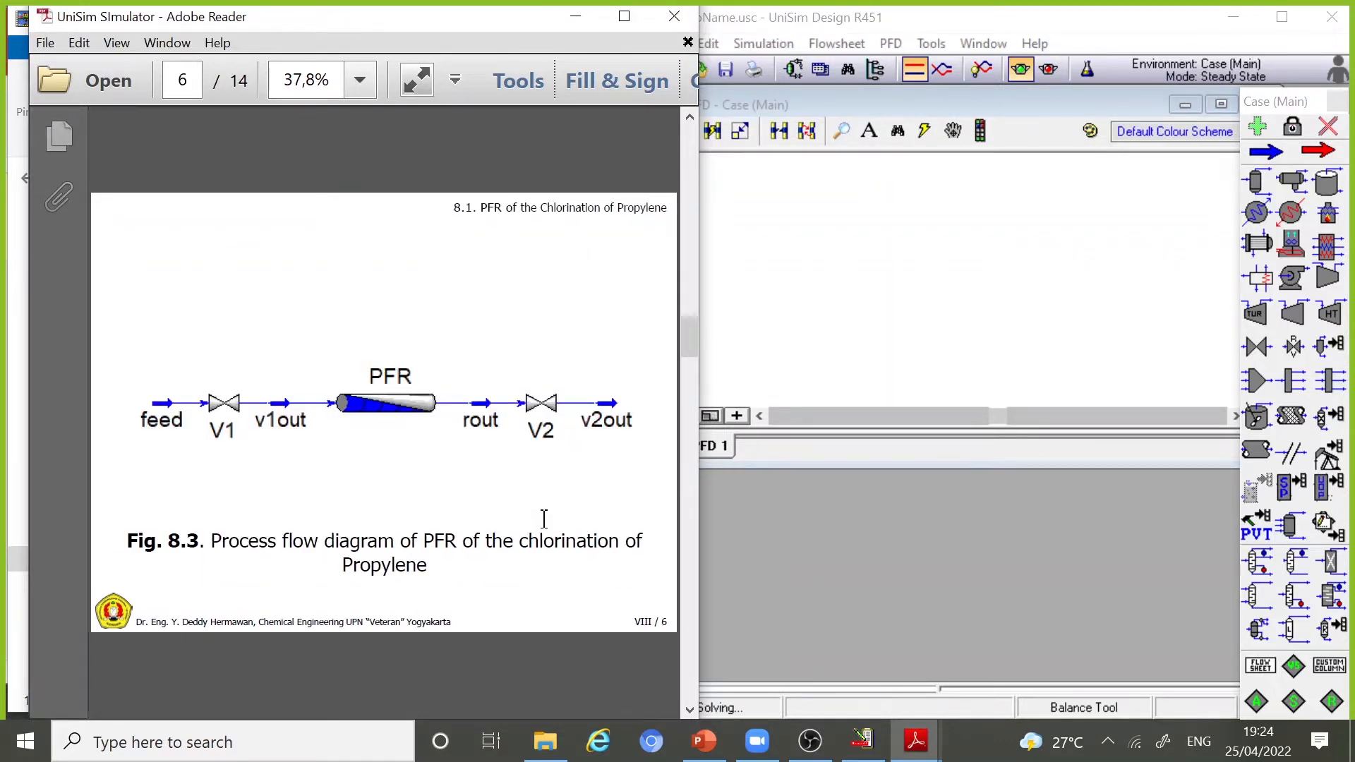
left_click(1266, 151)
left_click(715, 262)
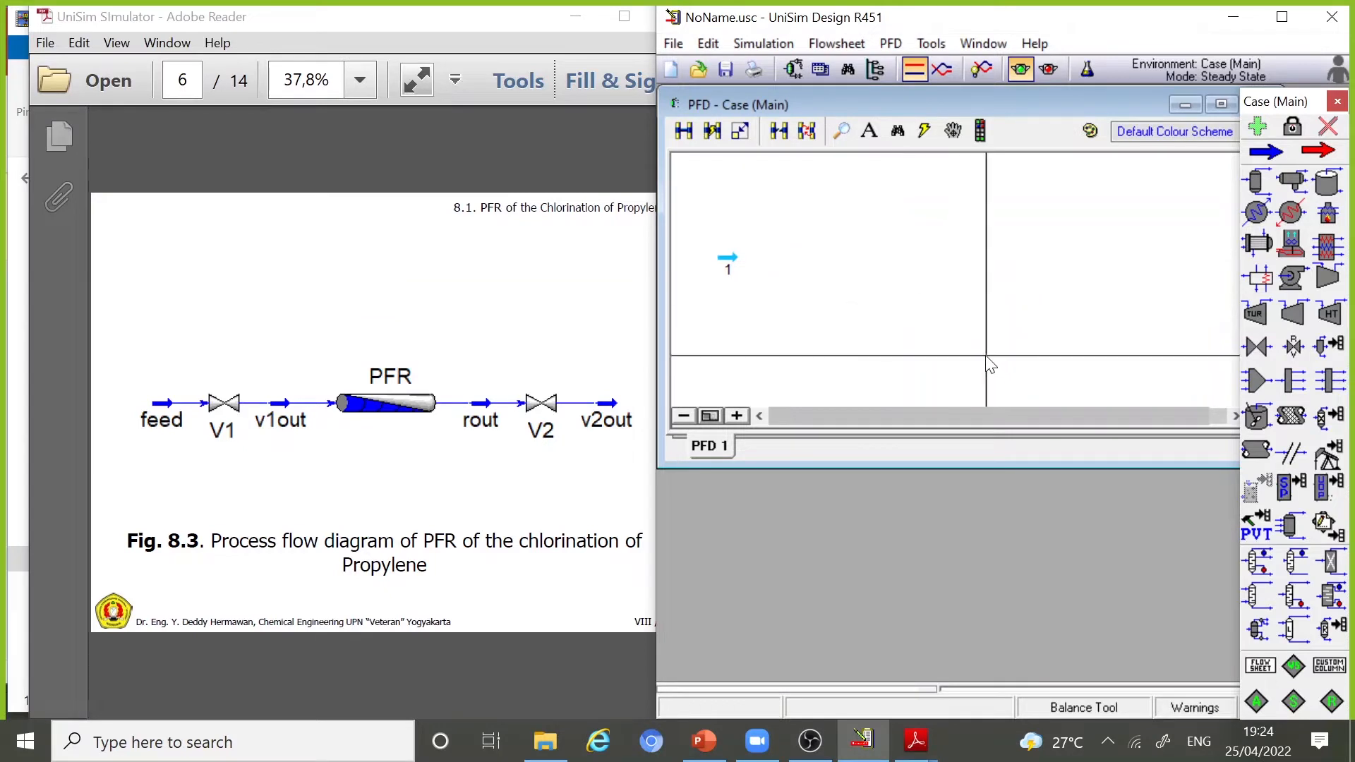
left_click(1261, 356)
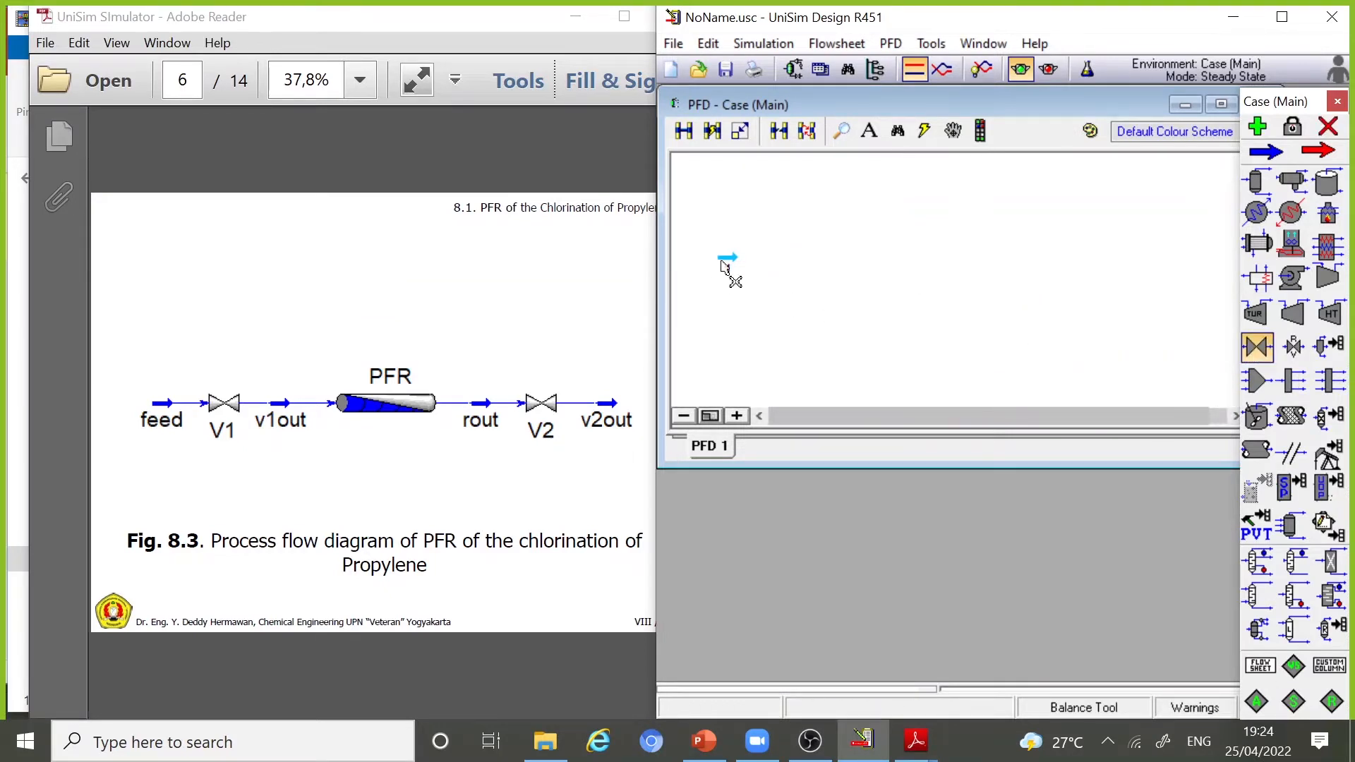
left_click(776, 257)
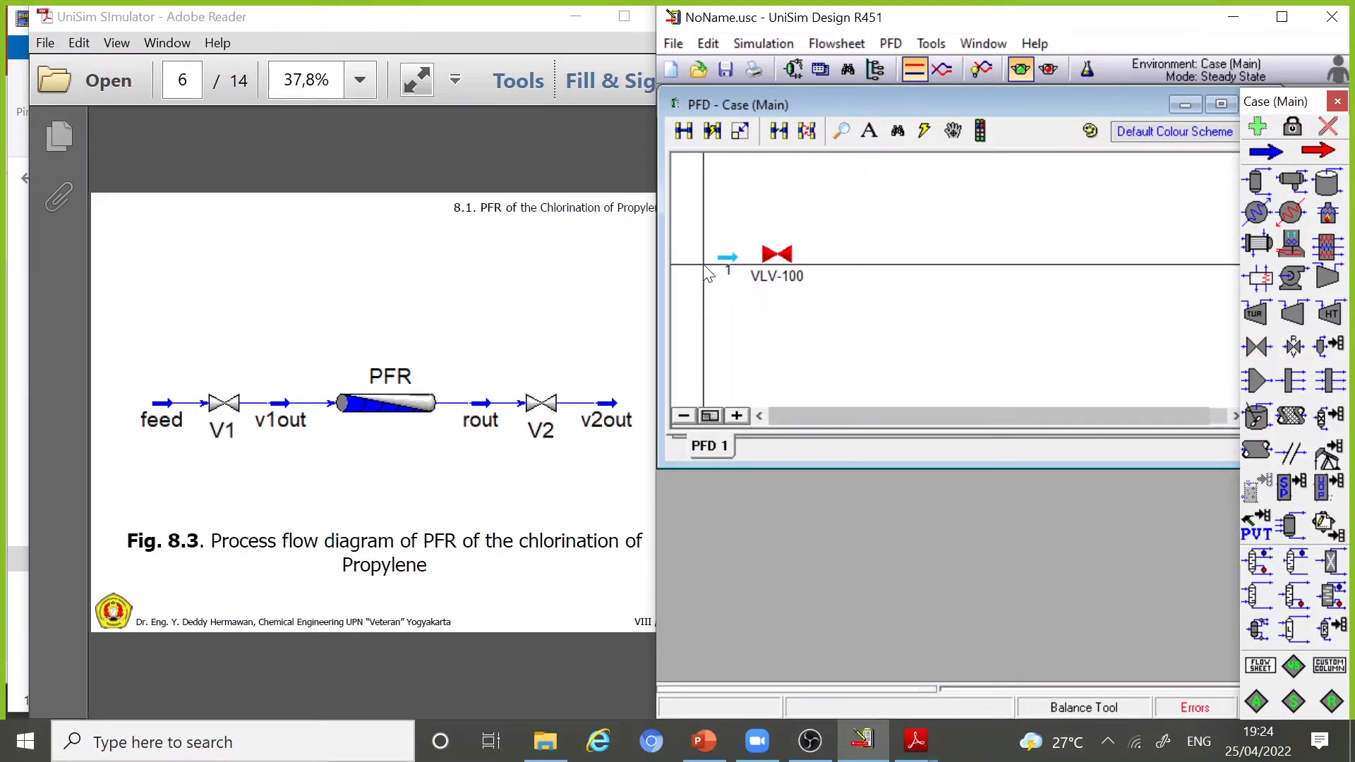
Step: Rename the material stream as feed and close its property window
double_click(729, 258)
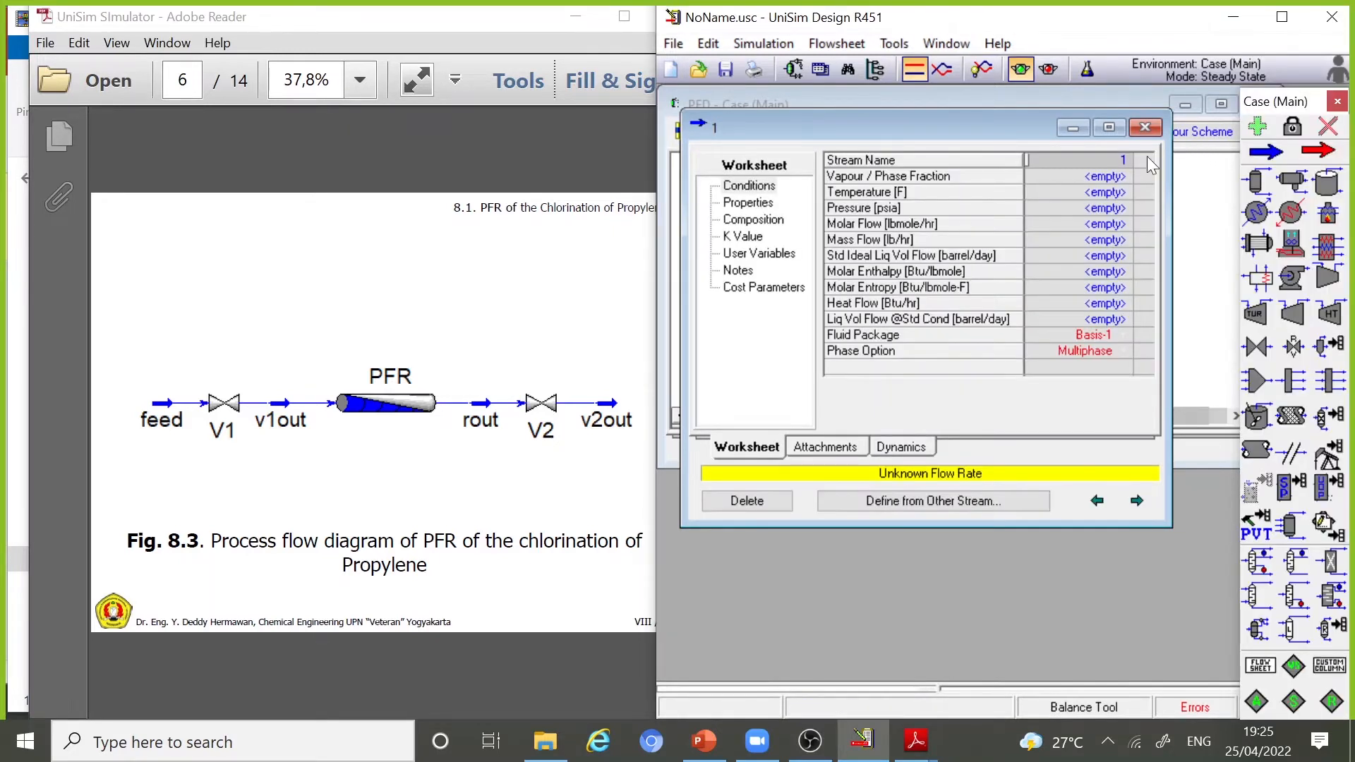
left_click(1127, 158)
type("feed")
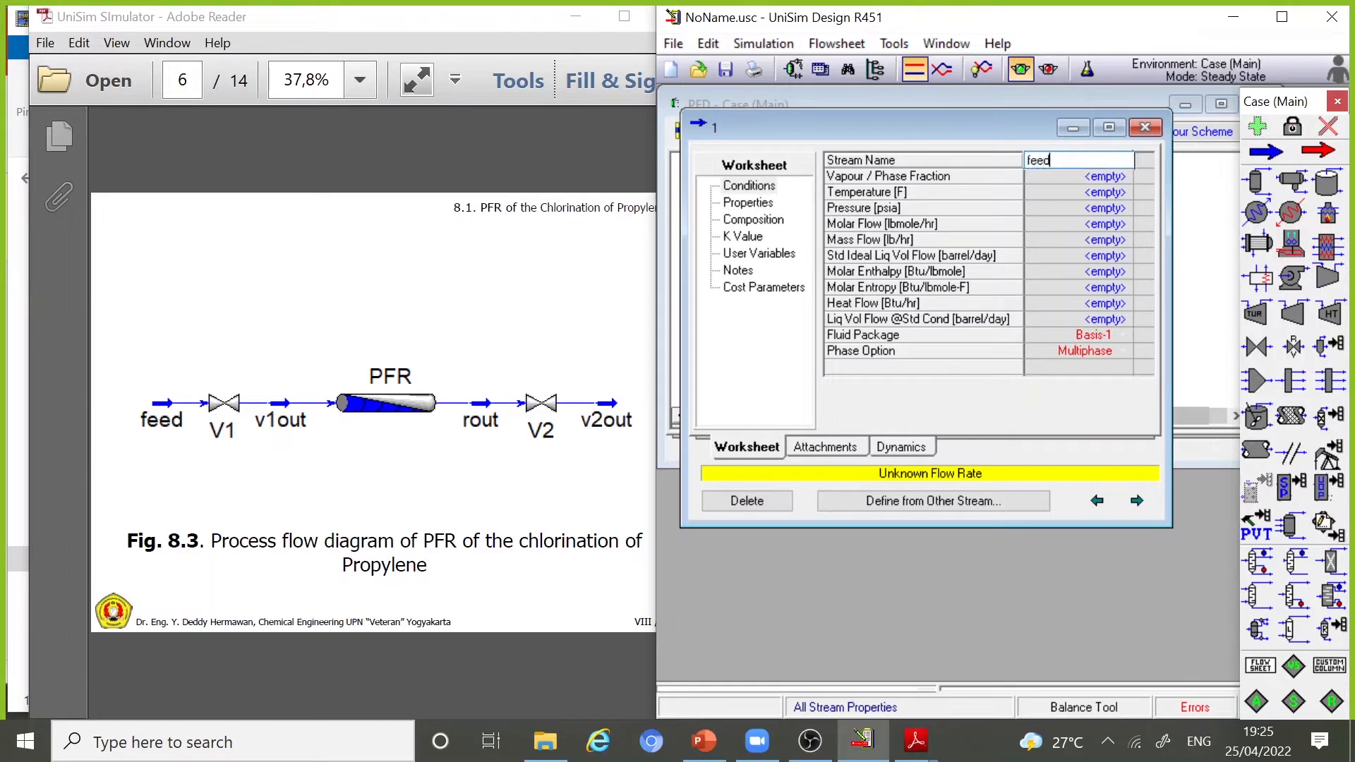
key("Return")
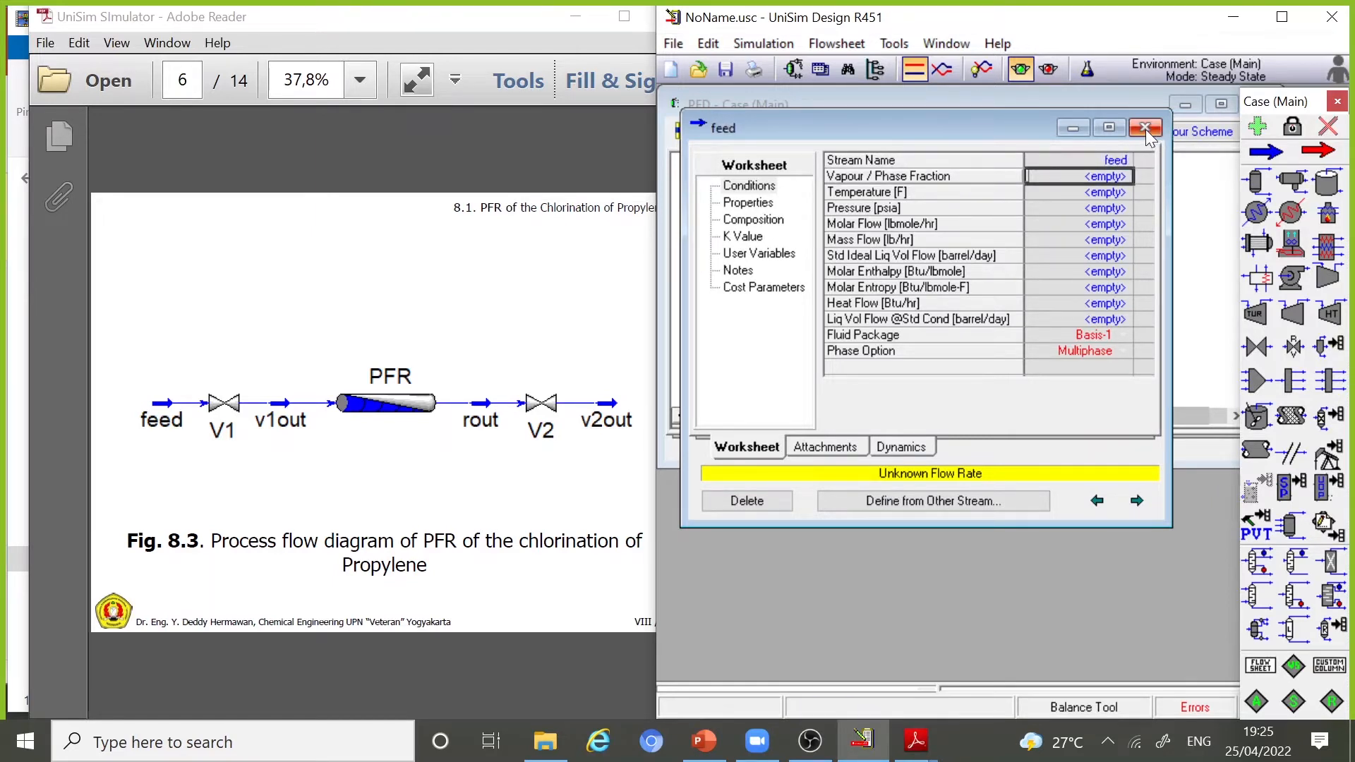
left_click(1145, 129)
Step: Move the valve beside the feed stream and rename it as V1
mouse_move(788, 265)
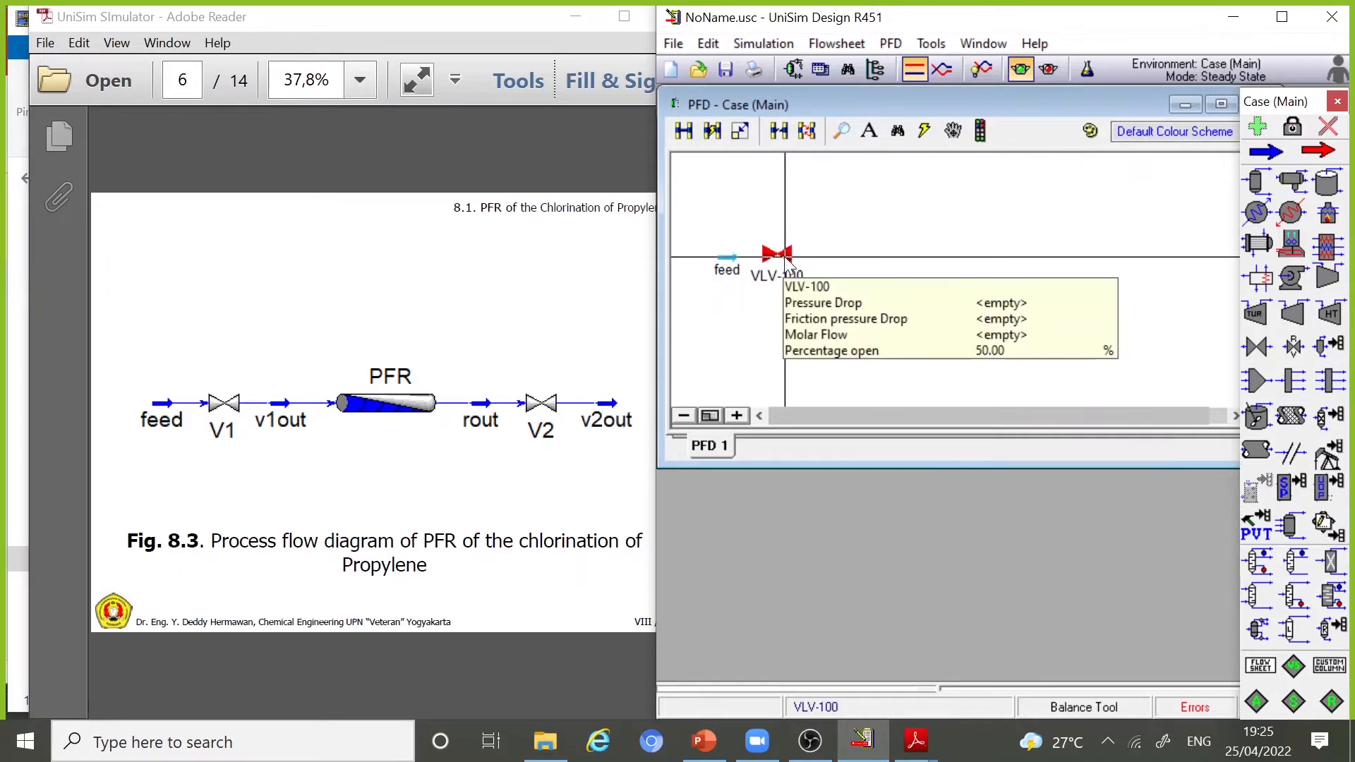
left_click_drag(784, 258, 791, 262)
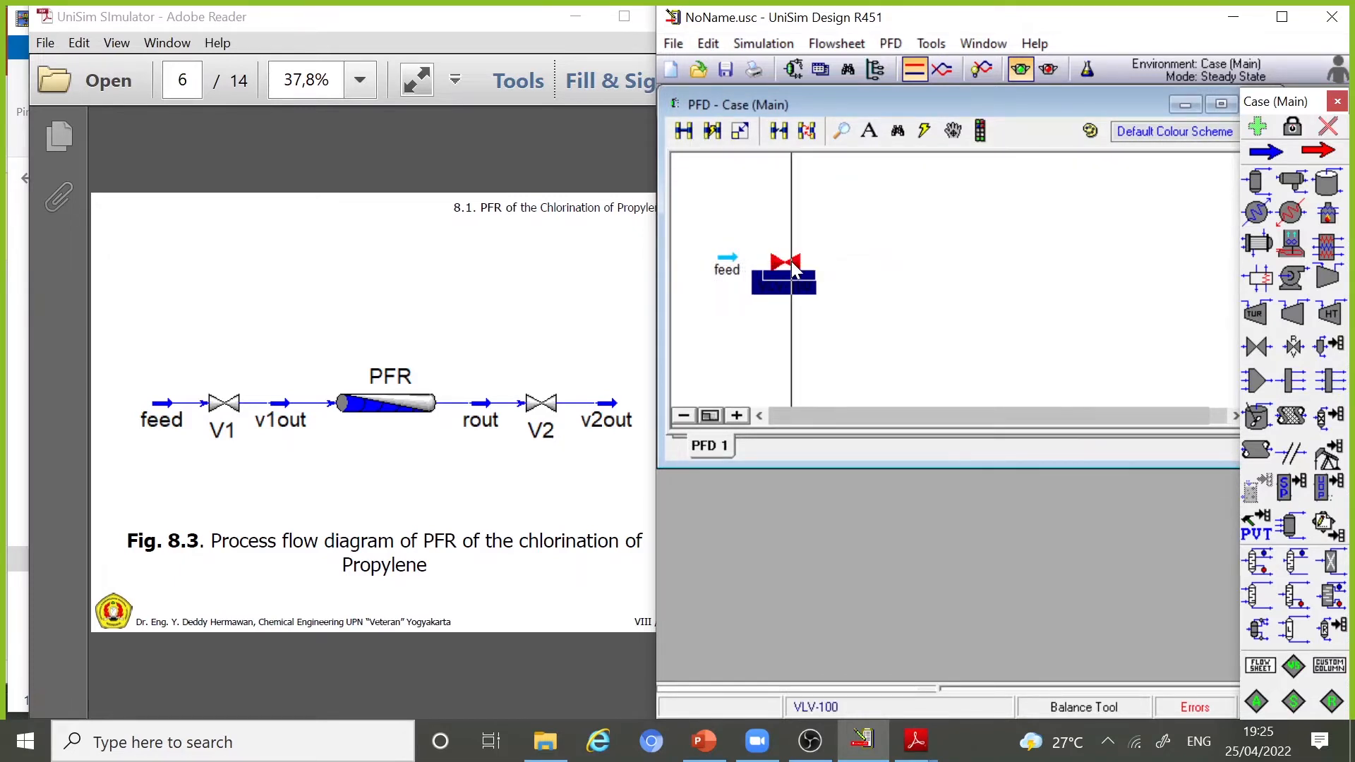
double_click(791, 262)
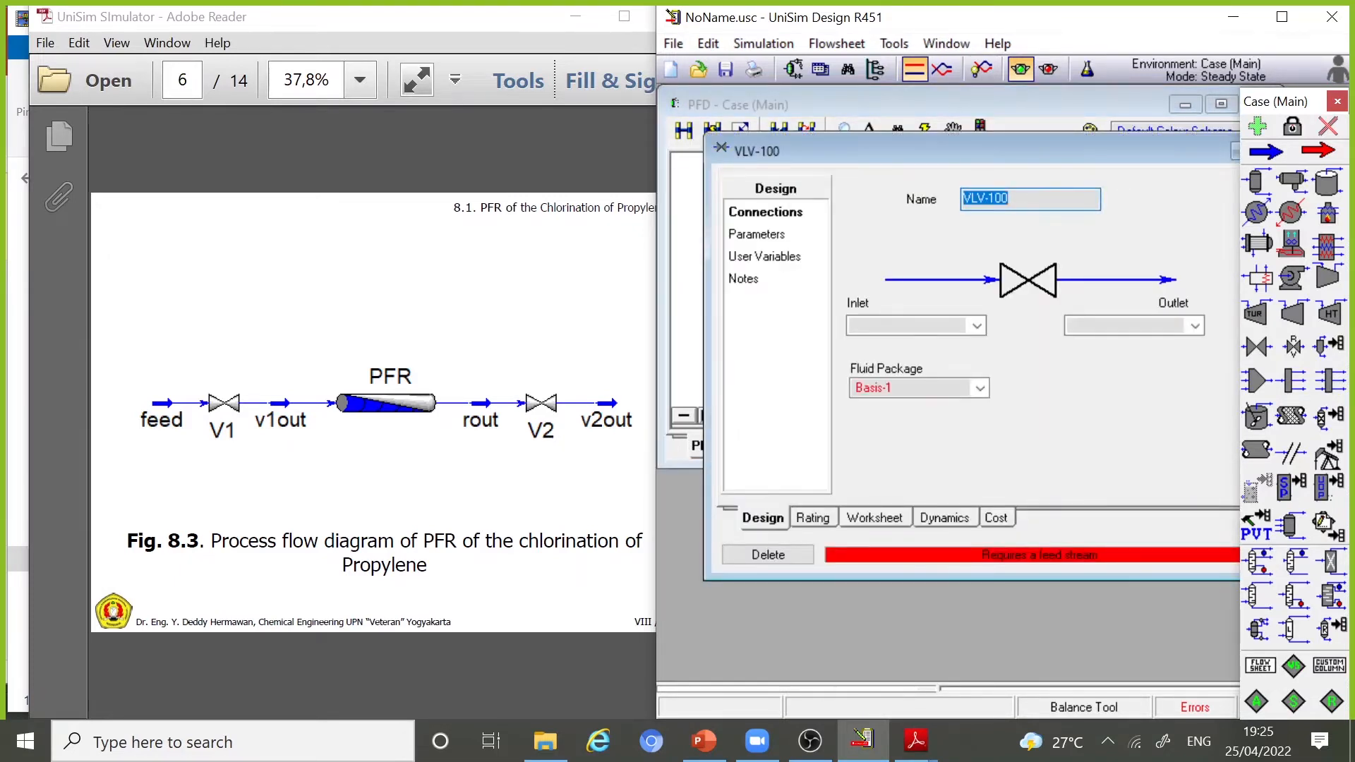
type("V1")
key("Return")
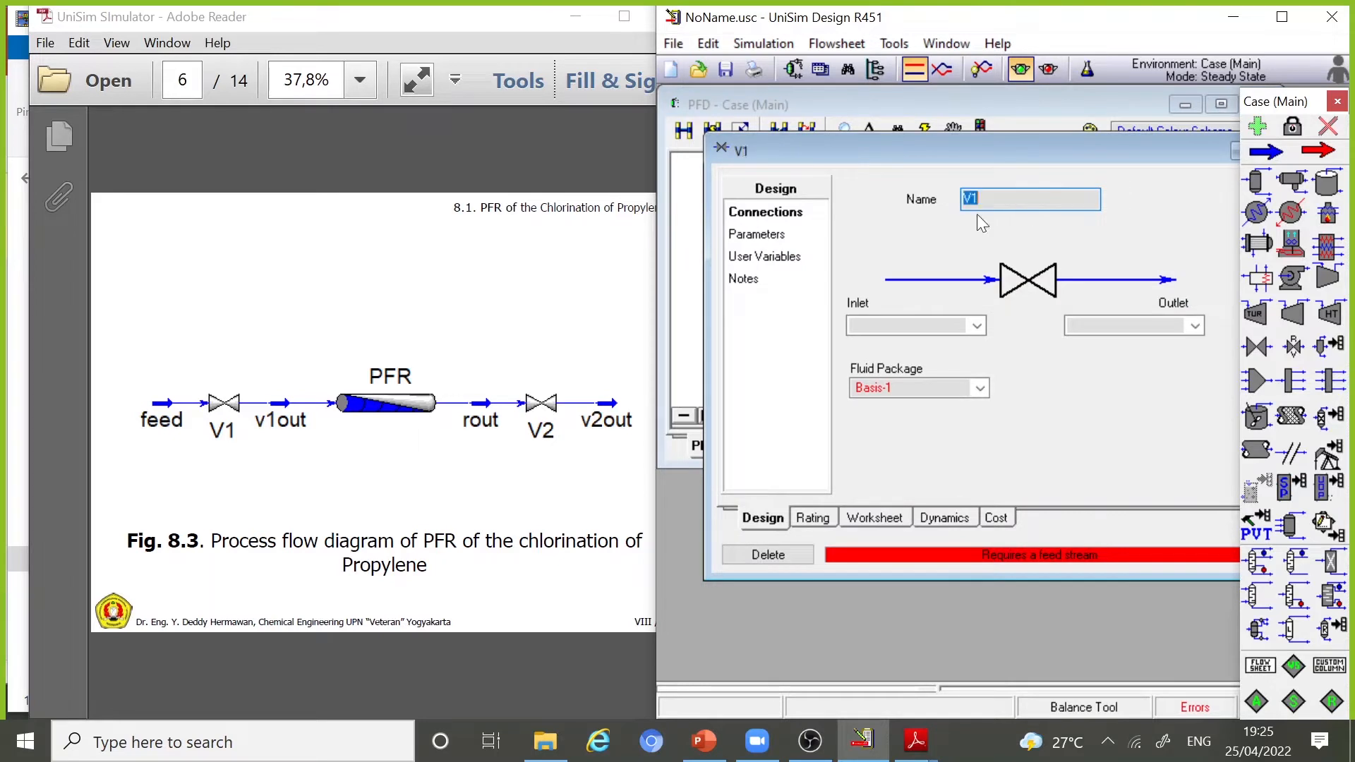
Step: Connect feed as the inlet of valve V1 and v1out as its outlet, and close the valve's property window
left_click(976, 326)
left_click(967, 341)
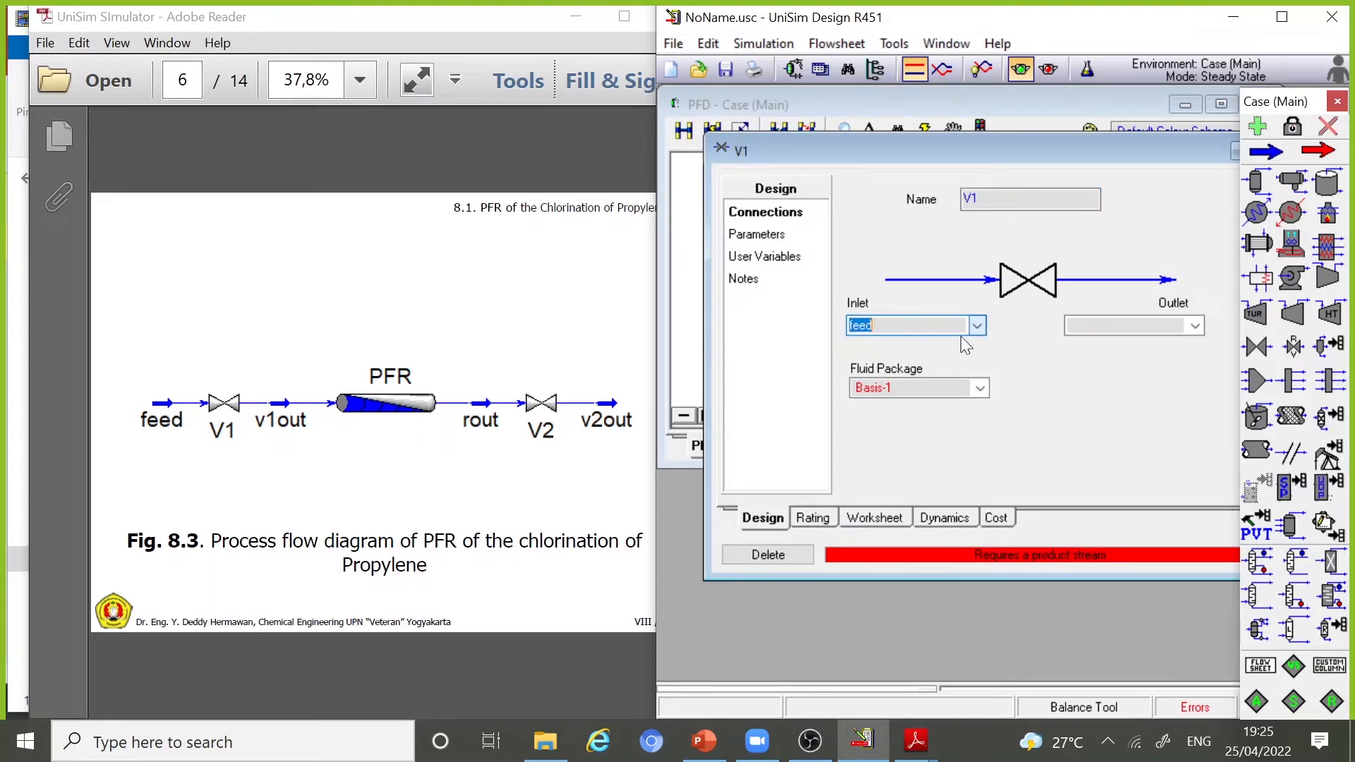
left_click(1093, 325)
type("v")
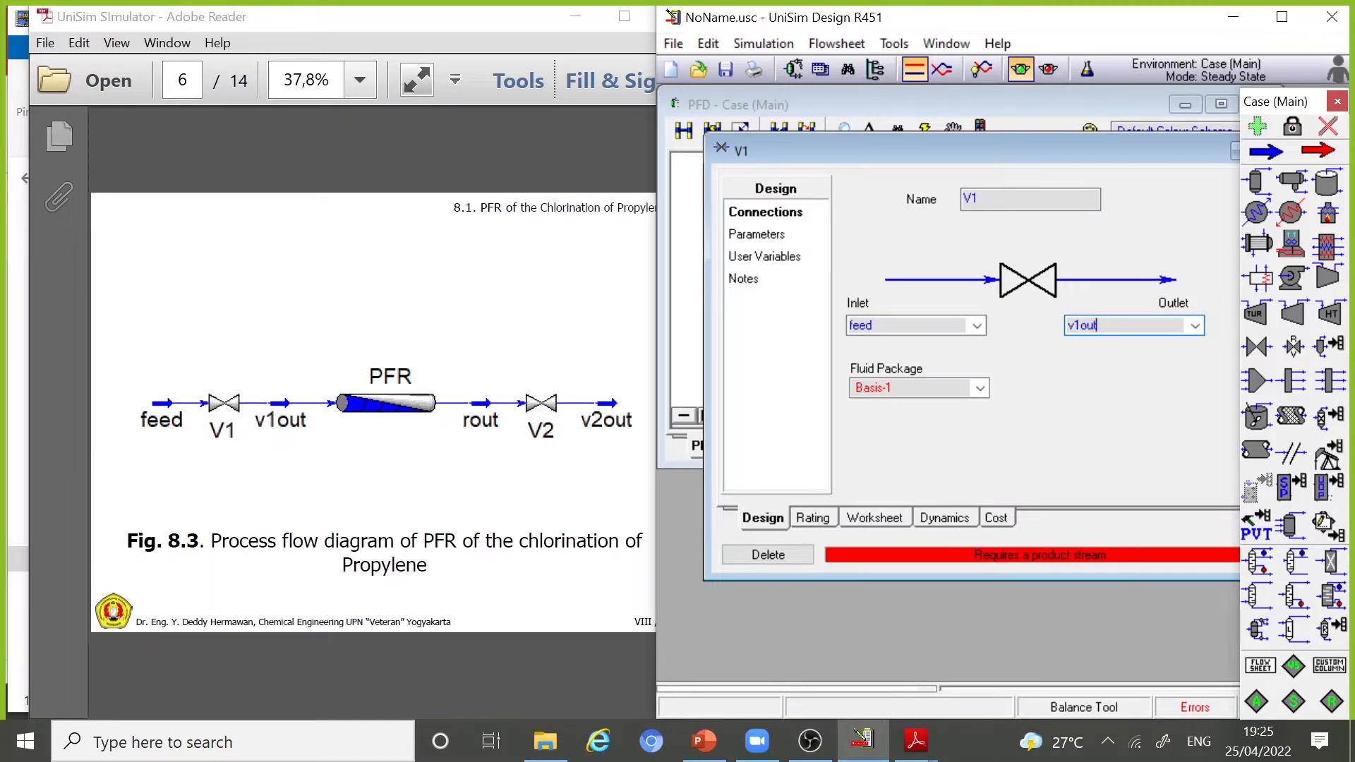
type("1out")
key("Return")
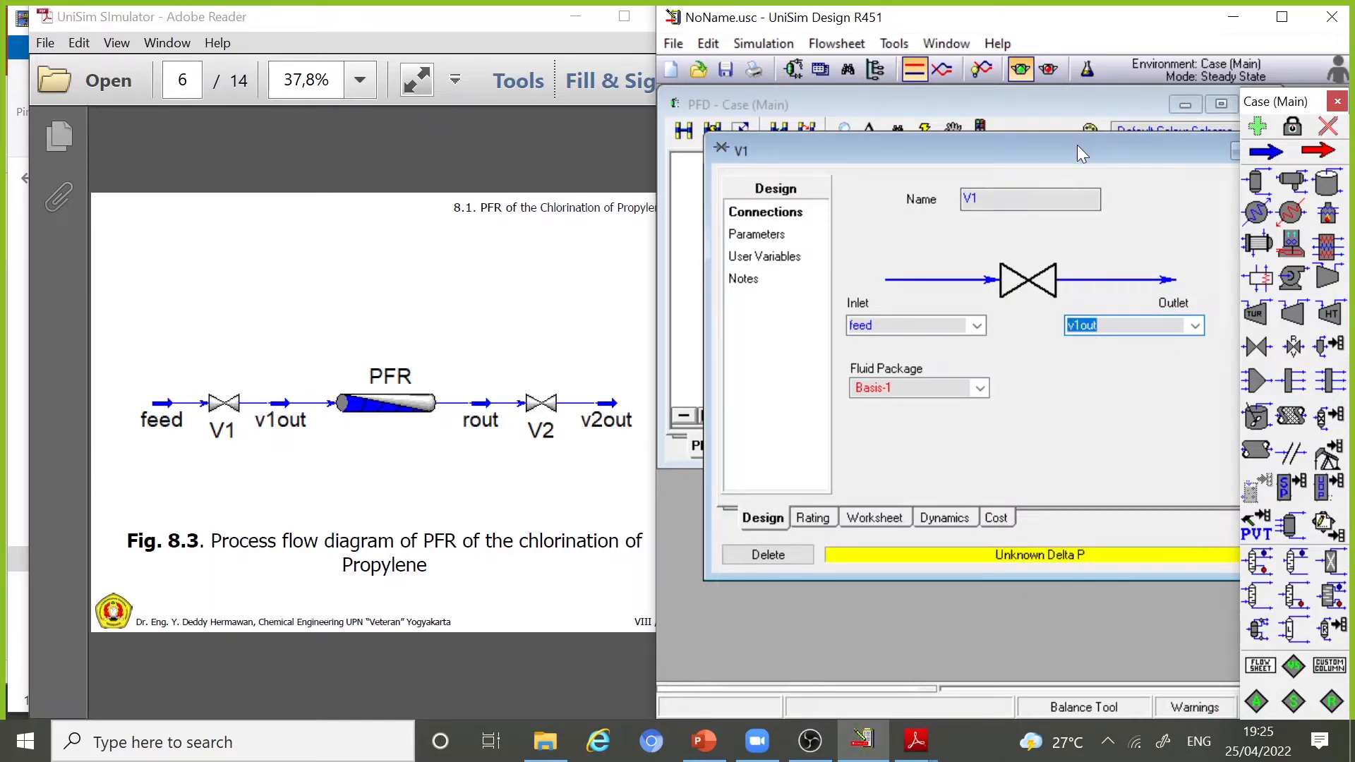
left_click_drag(1078, 147, 956, 148)
left_click(1200, 156)
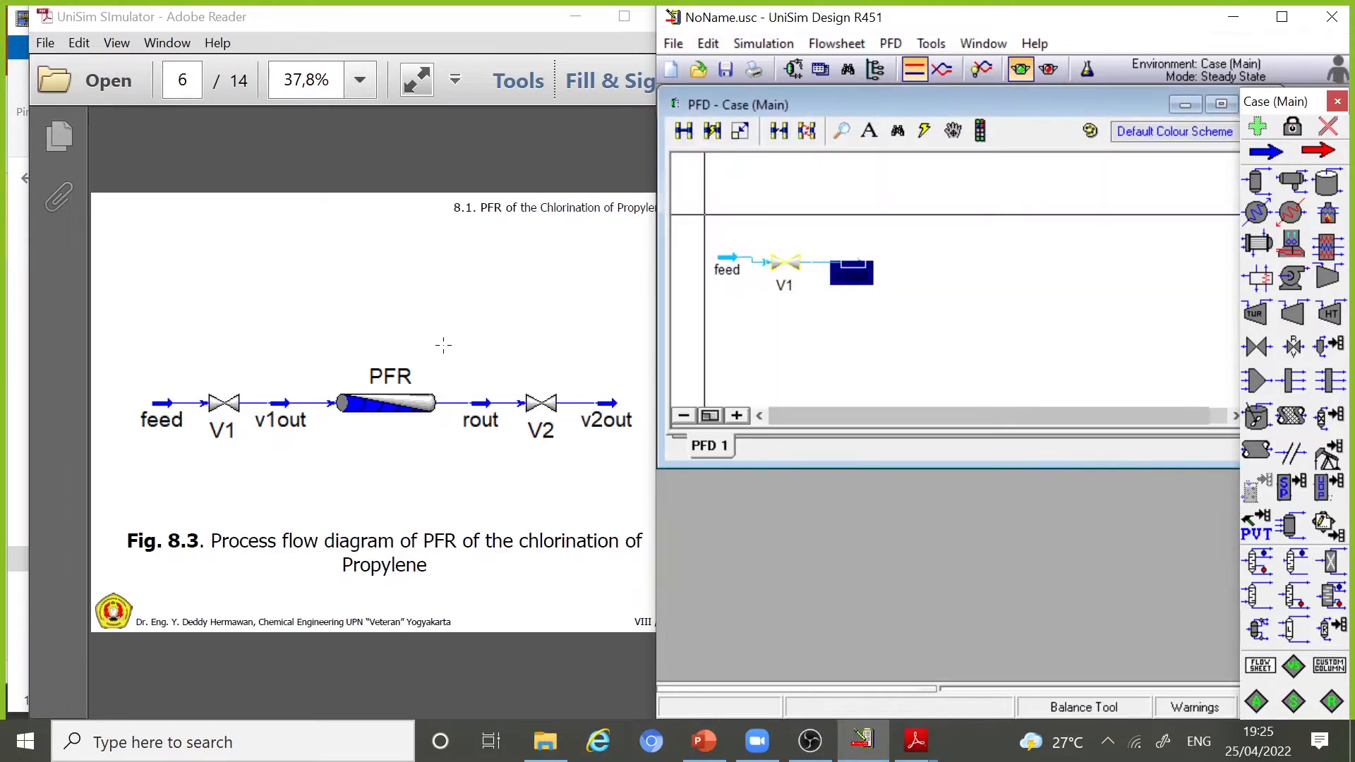
Step: Show the feed and reactor conditions on page 2 of the PDF, and align the feed stream horizontally with valve V1 in the flowsheet
scroll(444, 345, "up", 3)
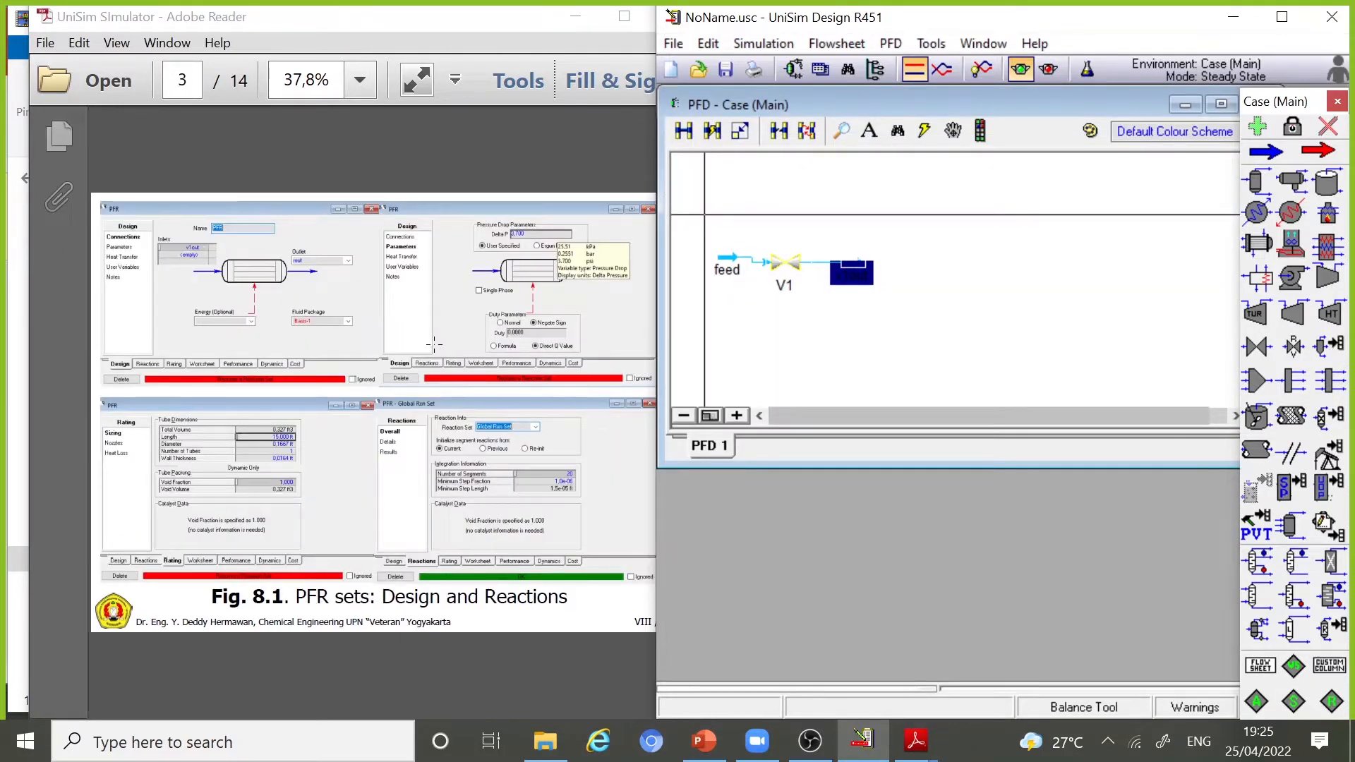
scroll(434, 345, "up", 4)
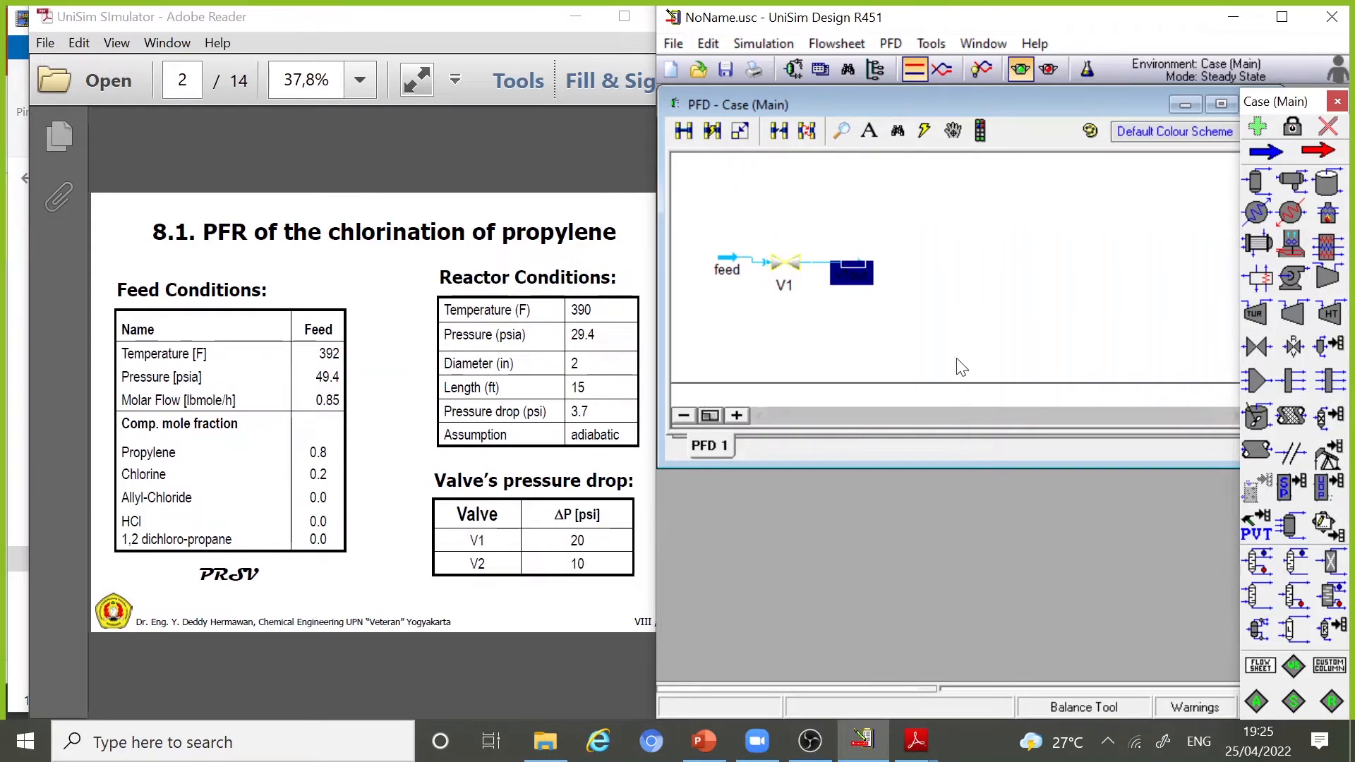
double_click(734, 263)
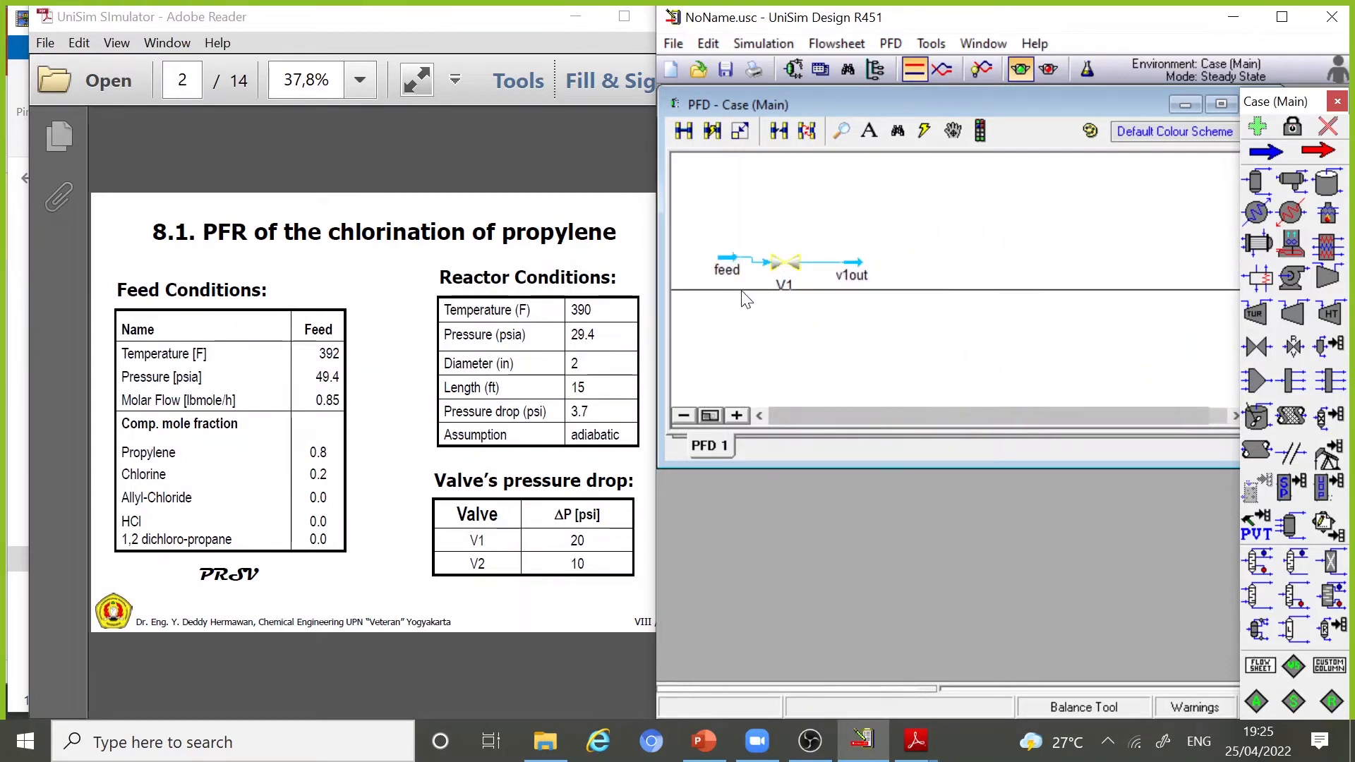
left_click_drag(726, 263, 712, 270)
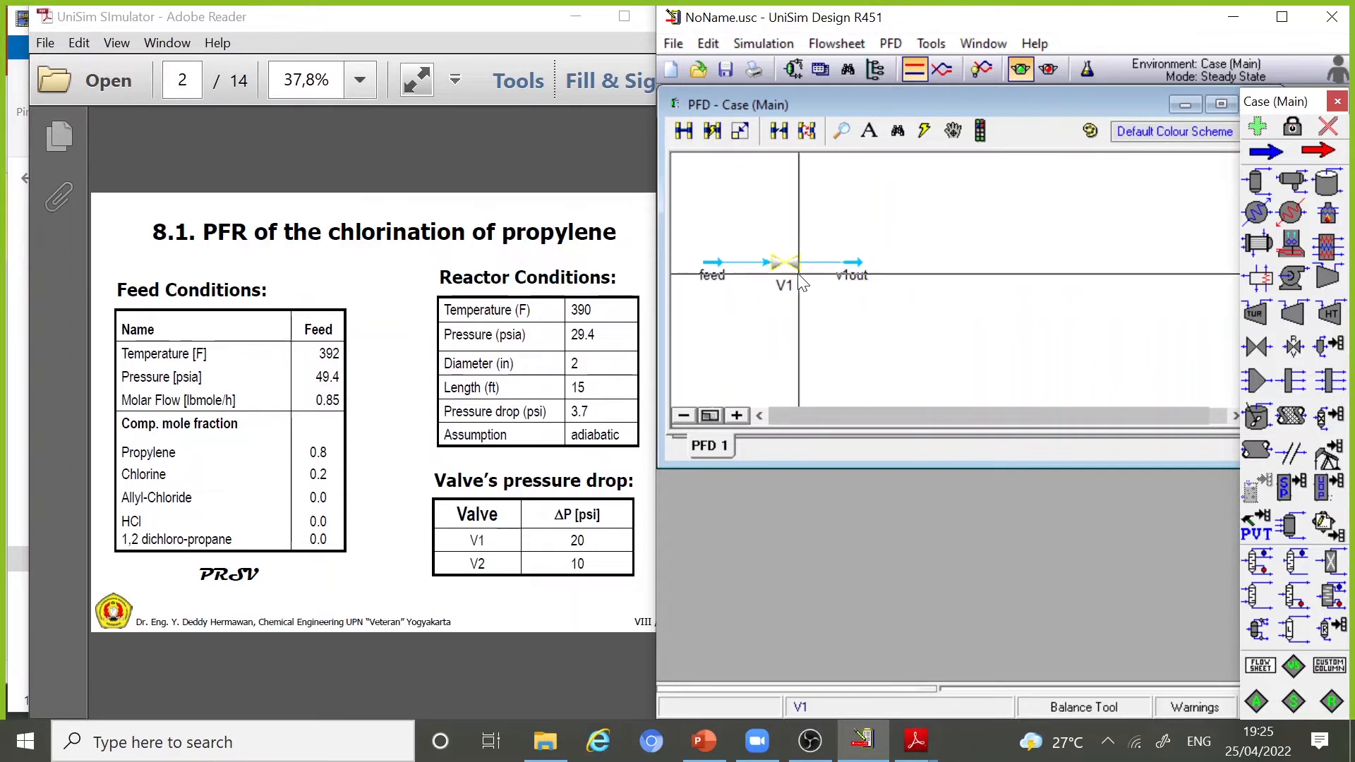
Step: Set the feed stream's temperature to 392 F, pressure to 49.4 psia and molar flow to 0.85 lbmole/hr
double_click(715, 281)
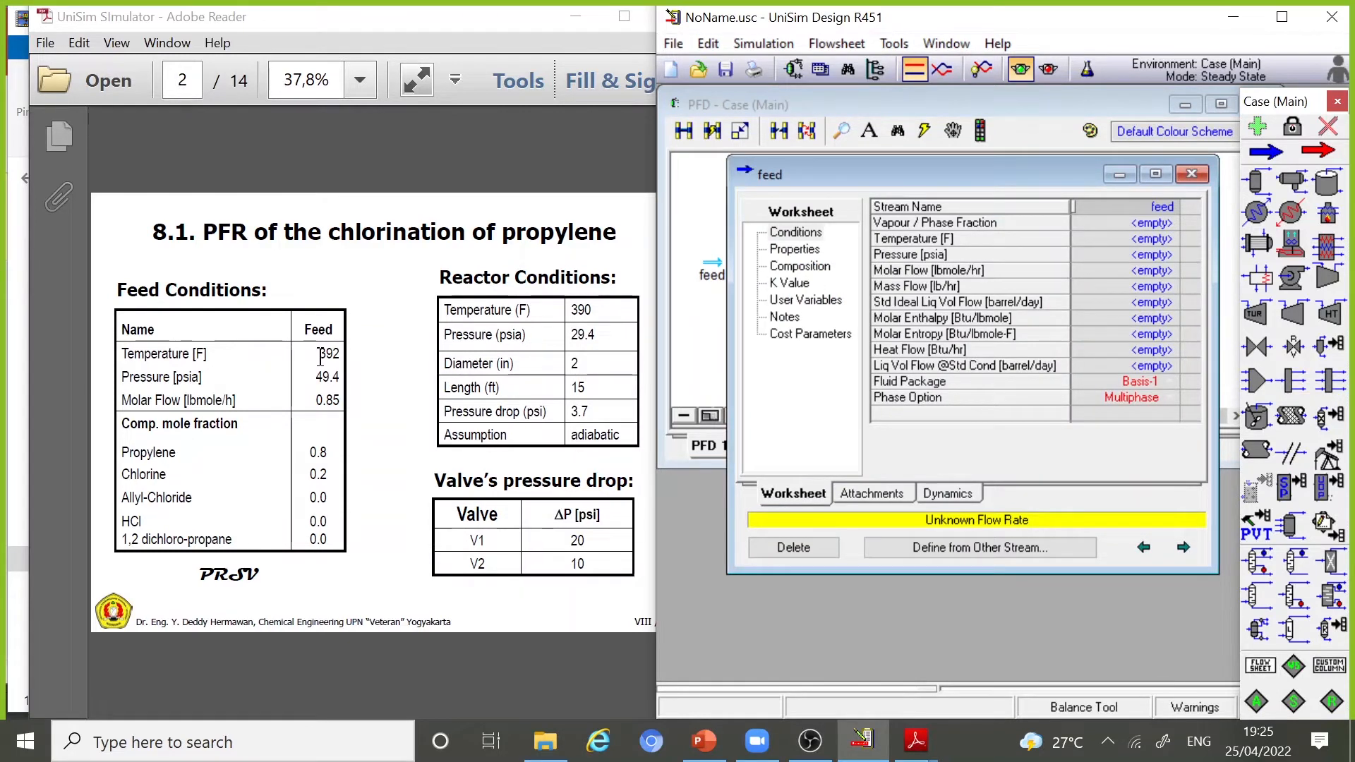
left_click(1128, 240)
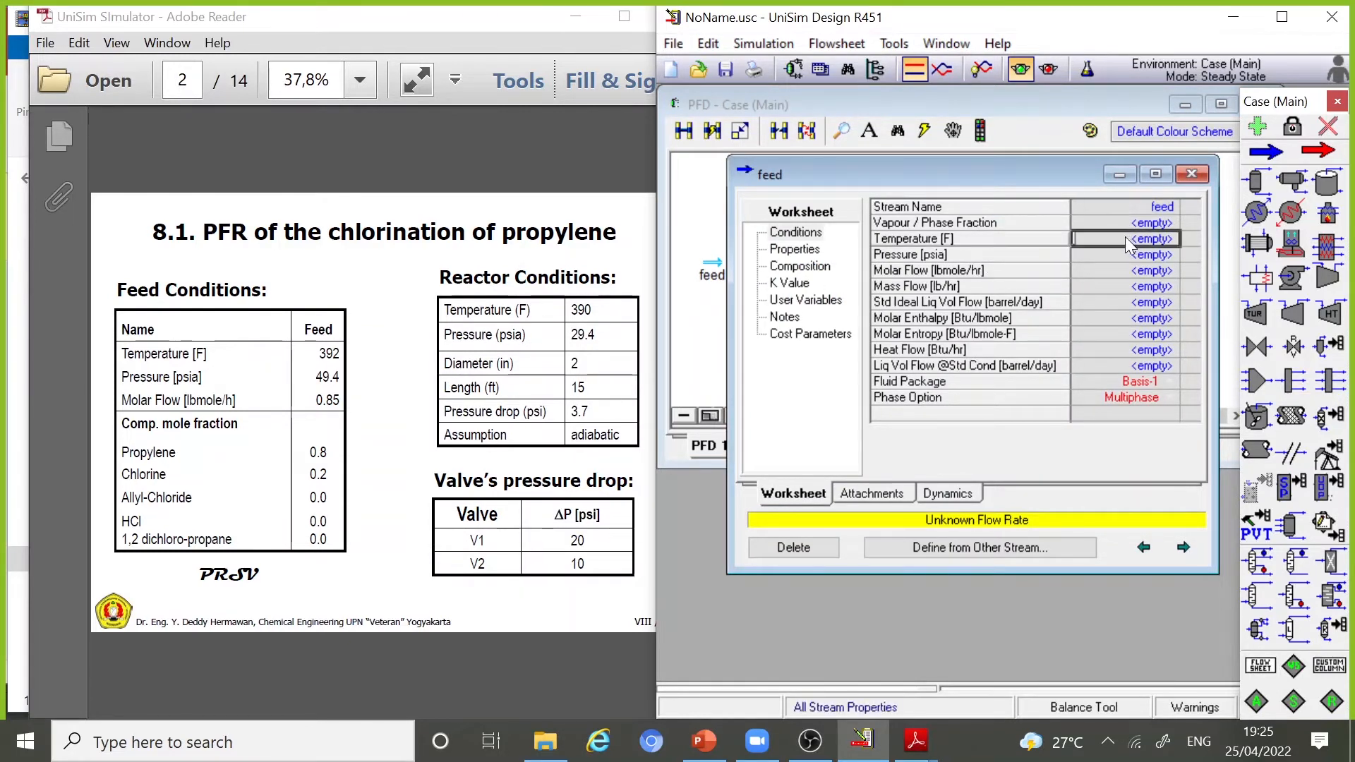
type("392")
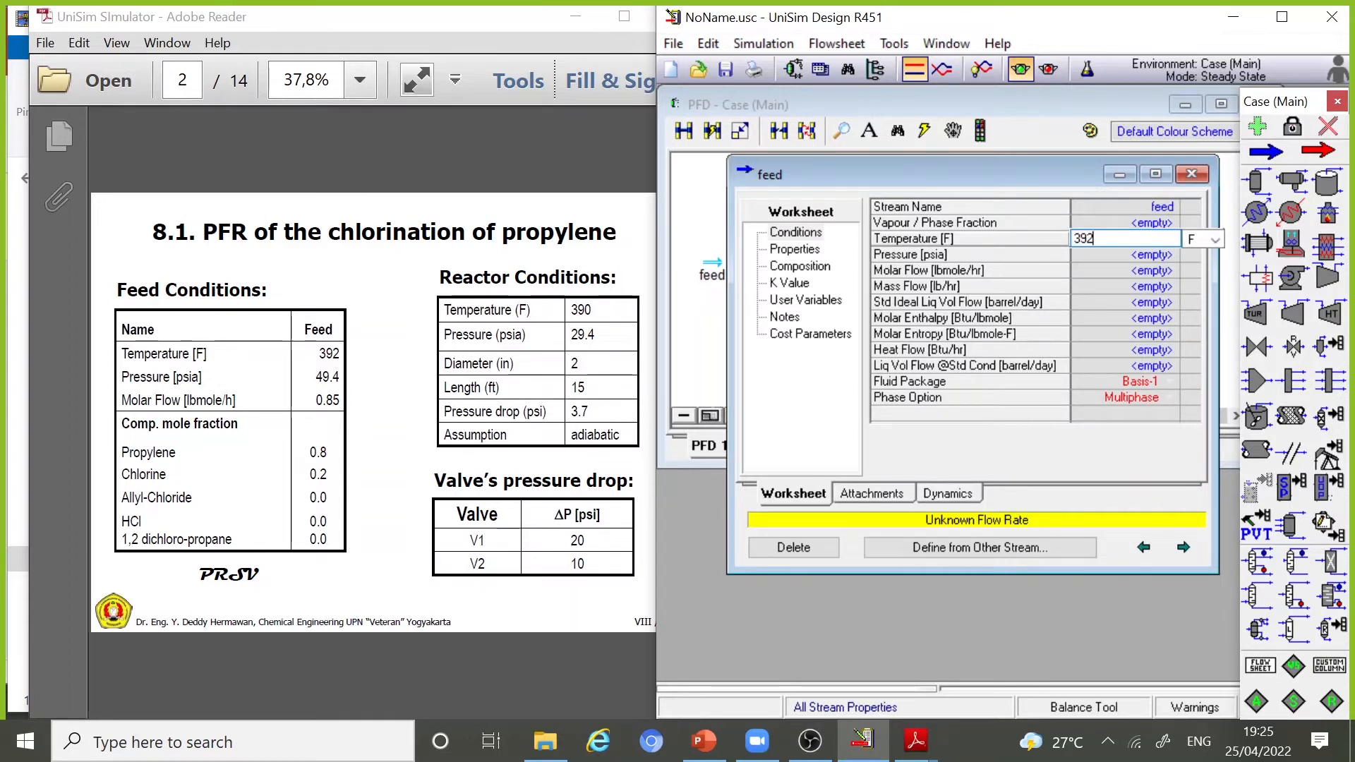
key("Return")
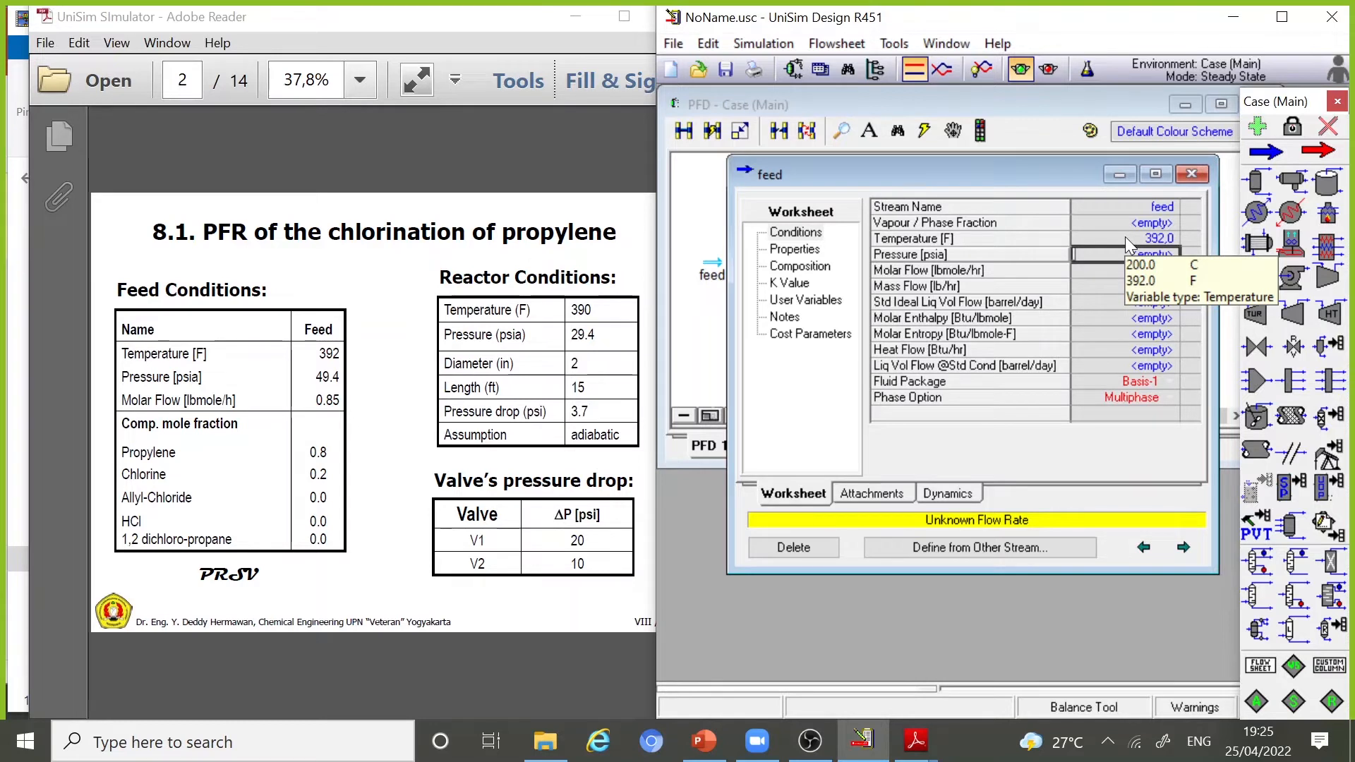
type("49.4")
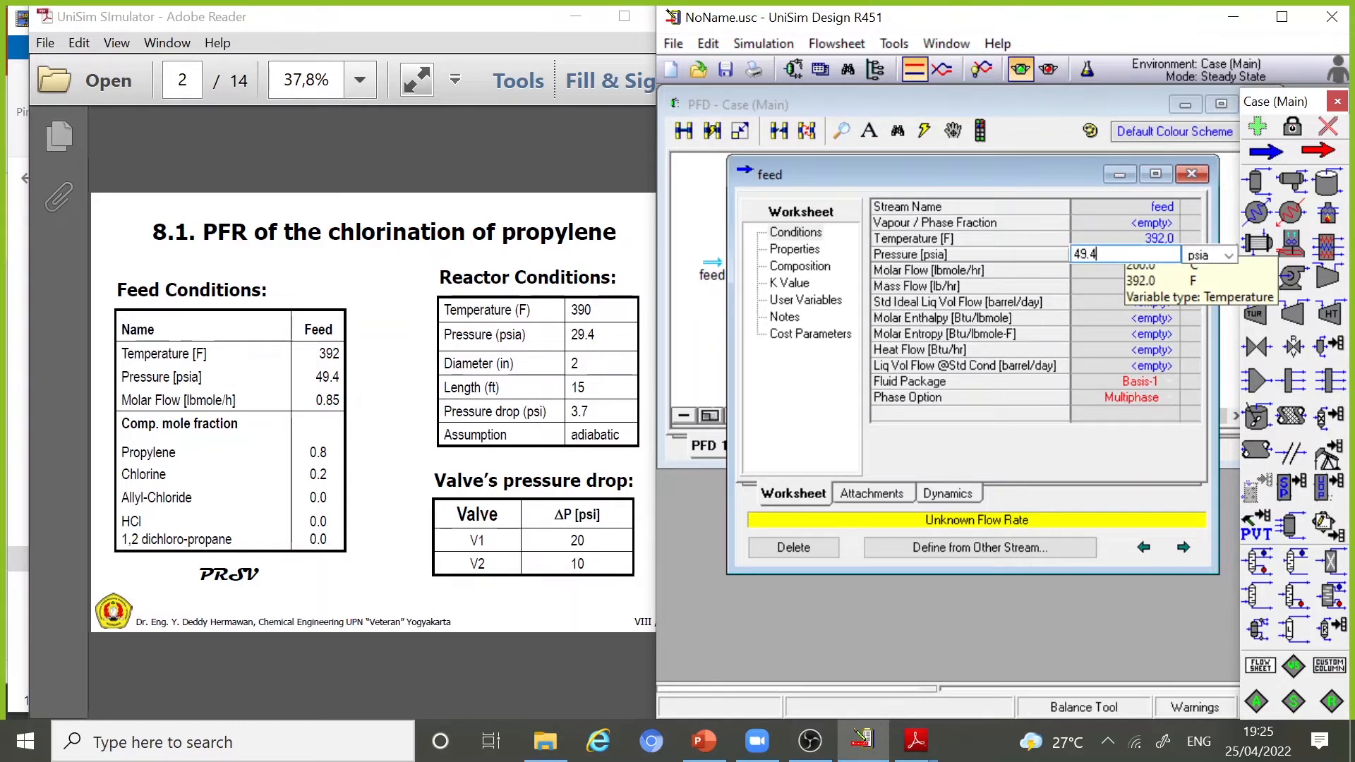
key("Return")
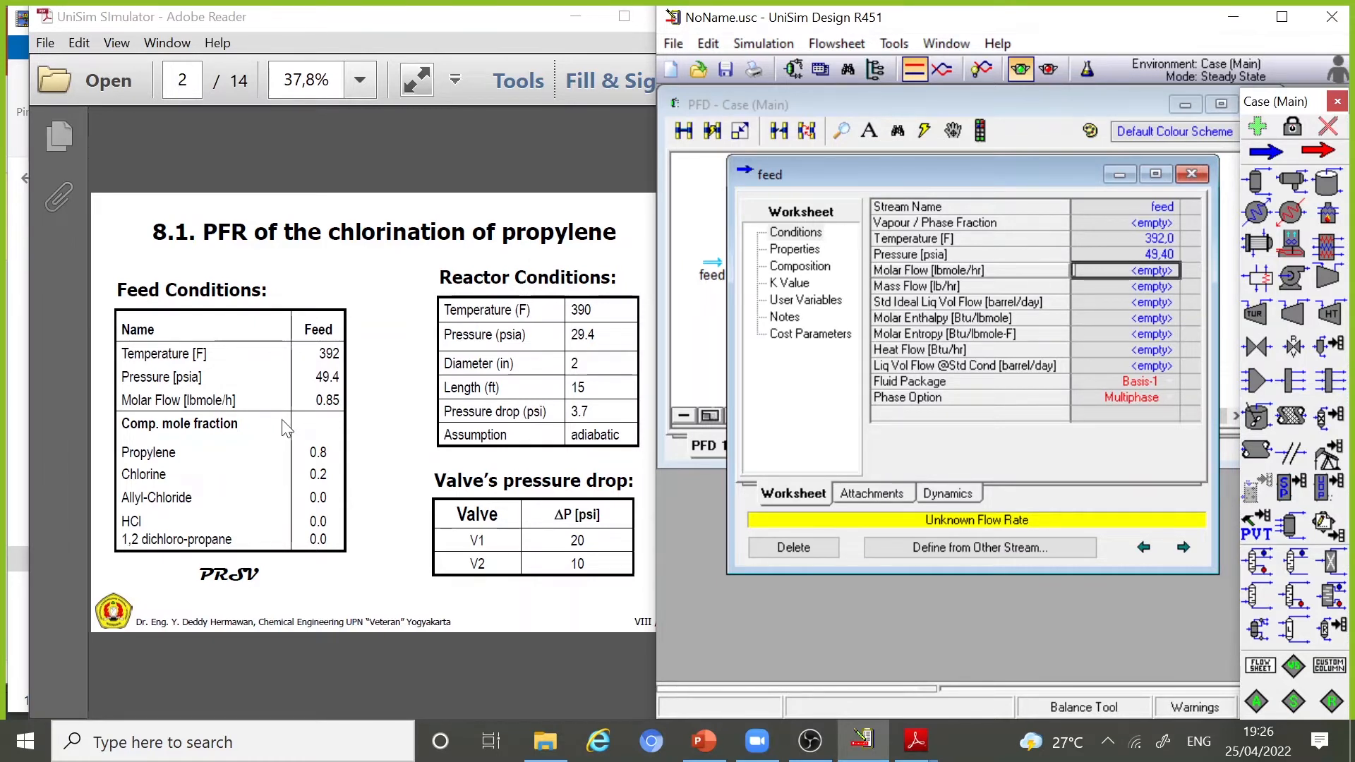
type("0.85")
key("Return")
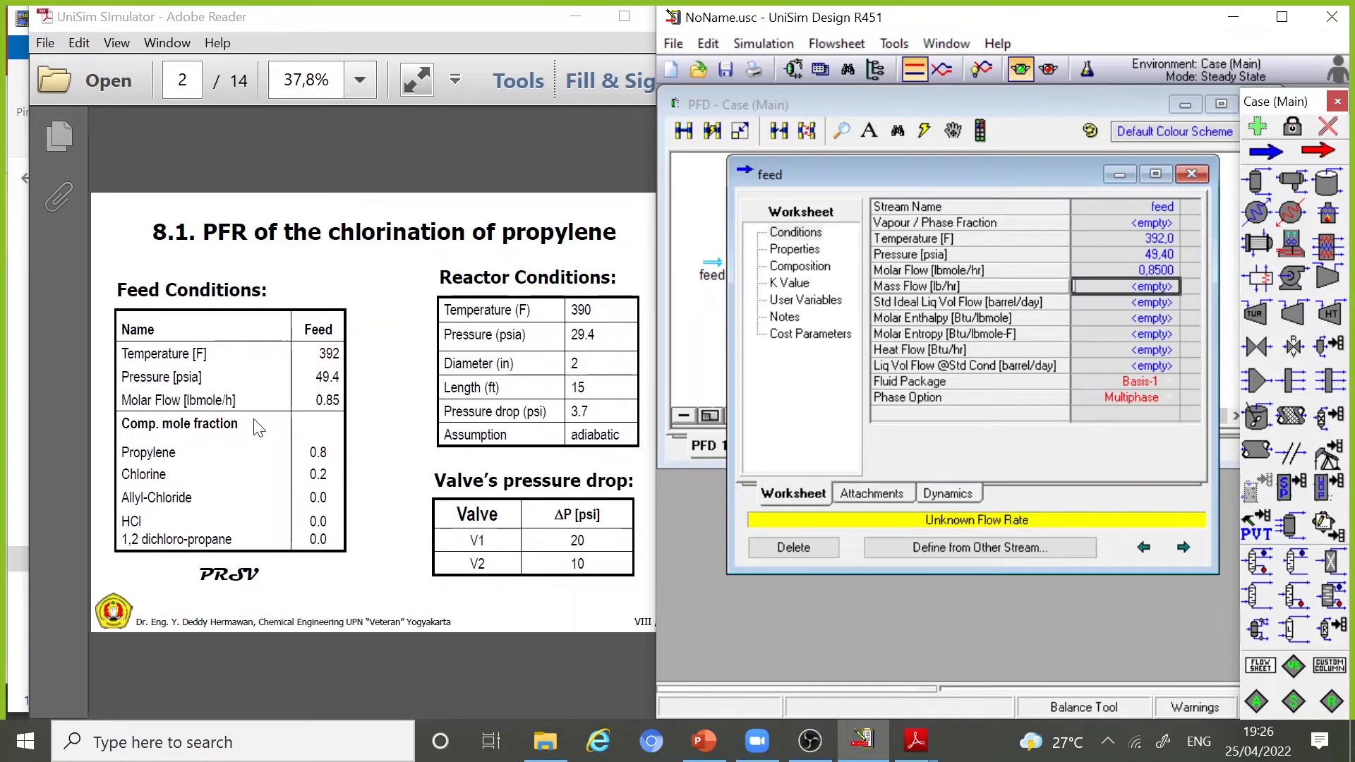
Step: Set the feed's mole fractions to 0.8 Propene and 0.2 Cl2, check its conditions and close the stream's property window
left_click(815, 266)
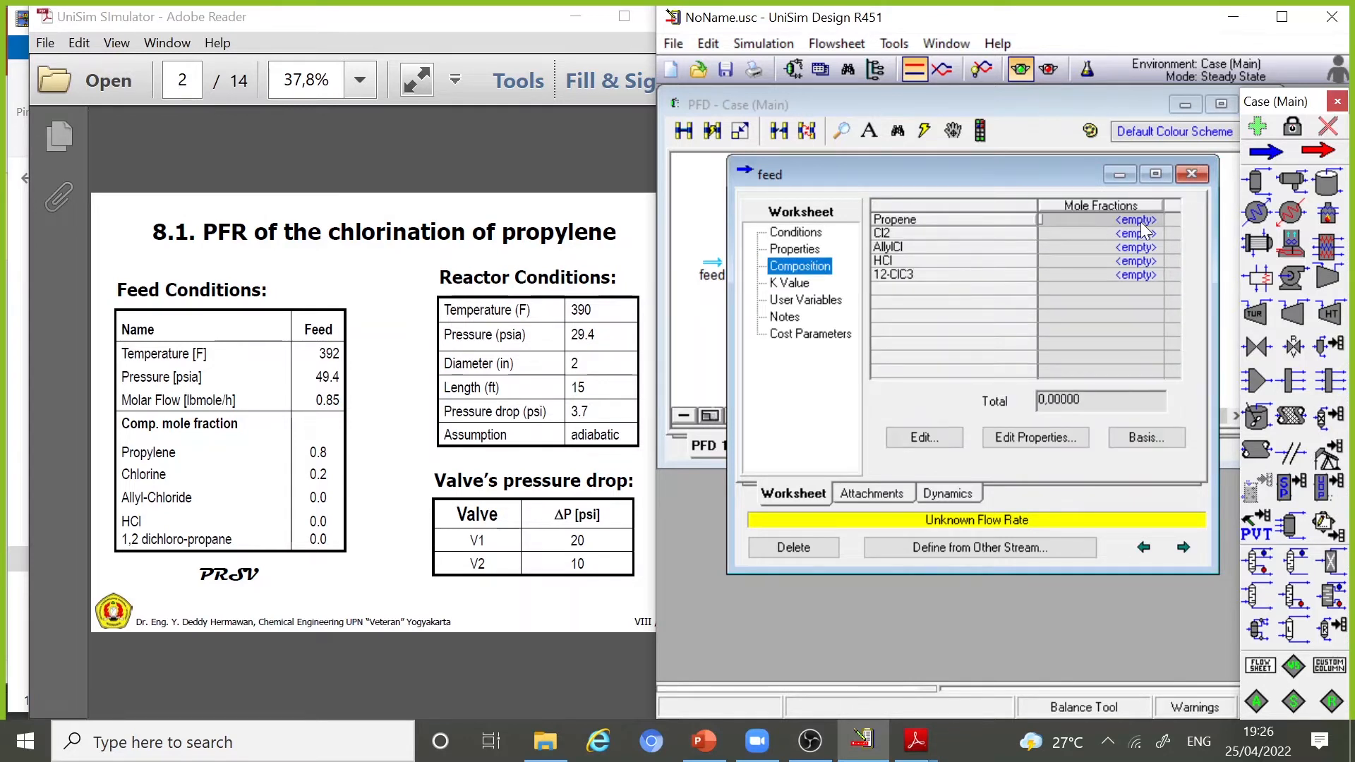
type("0.")
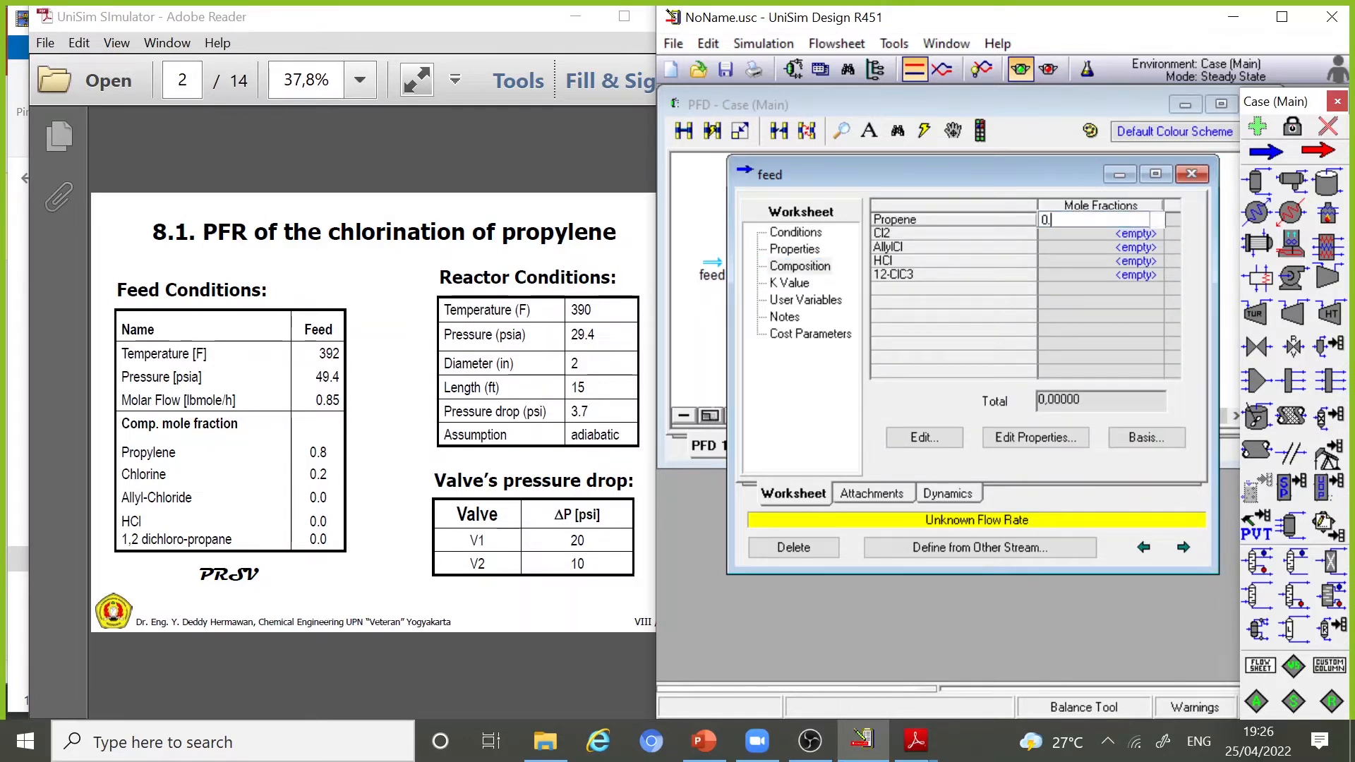
type("8")
key("Return")
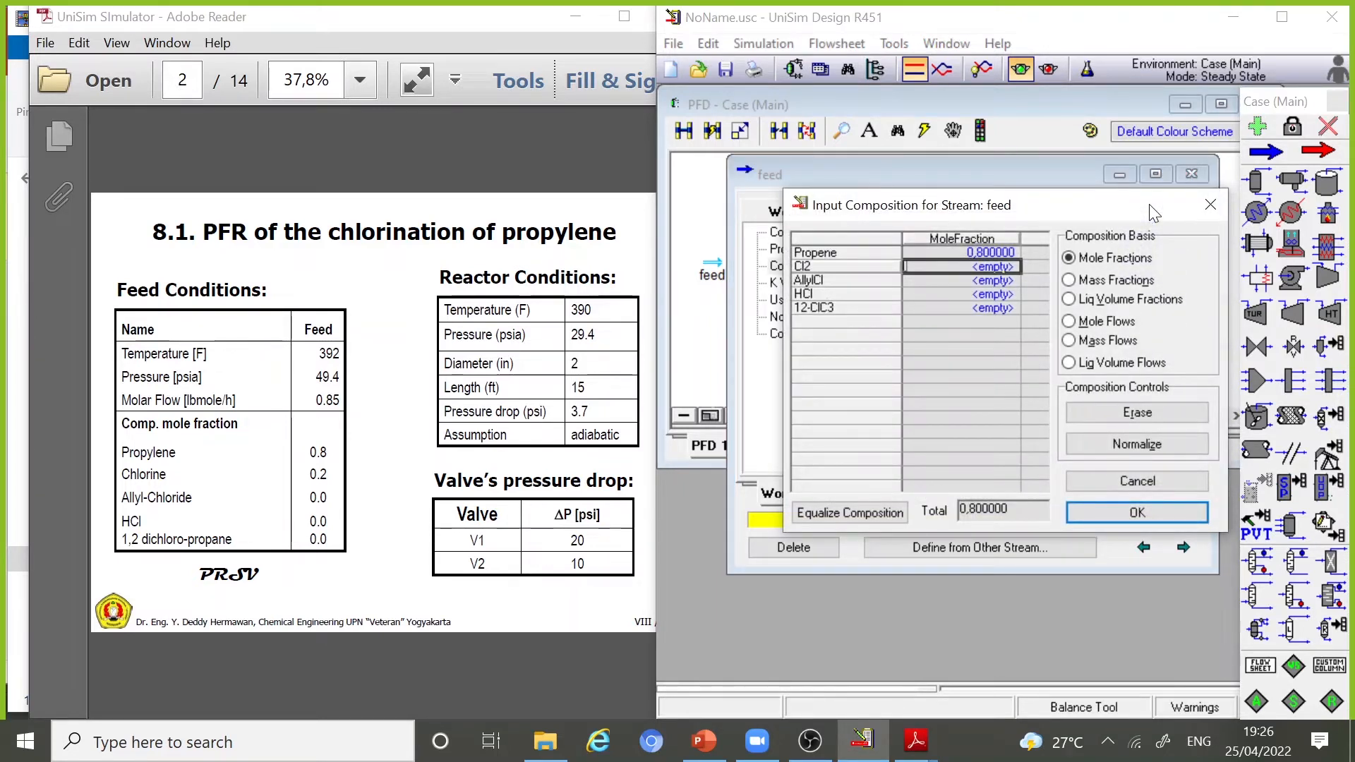
type("0")
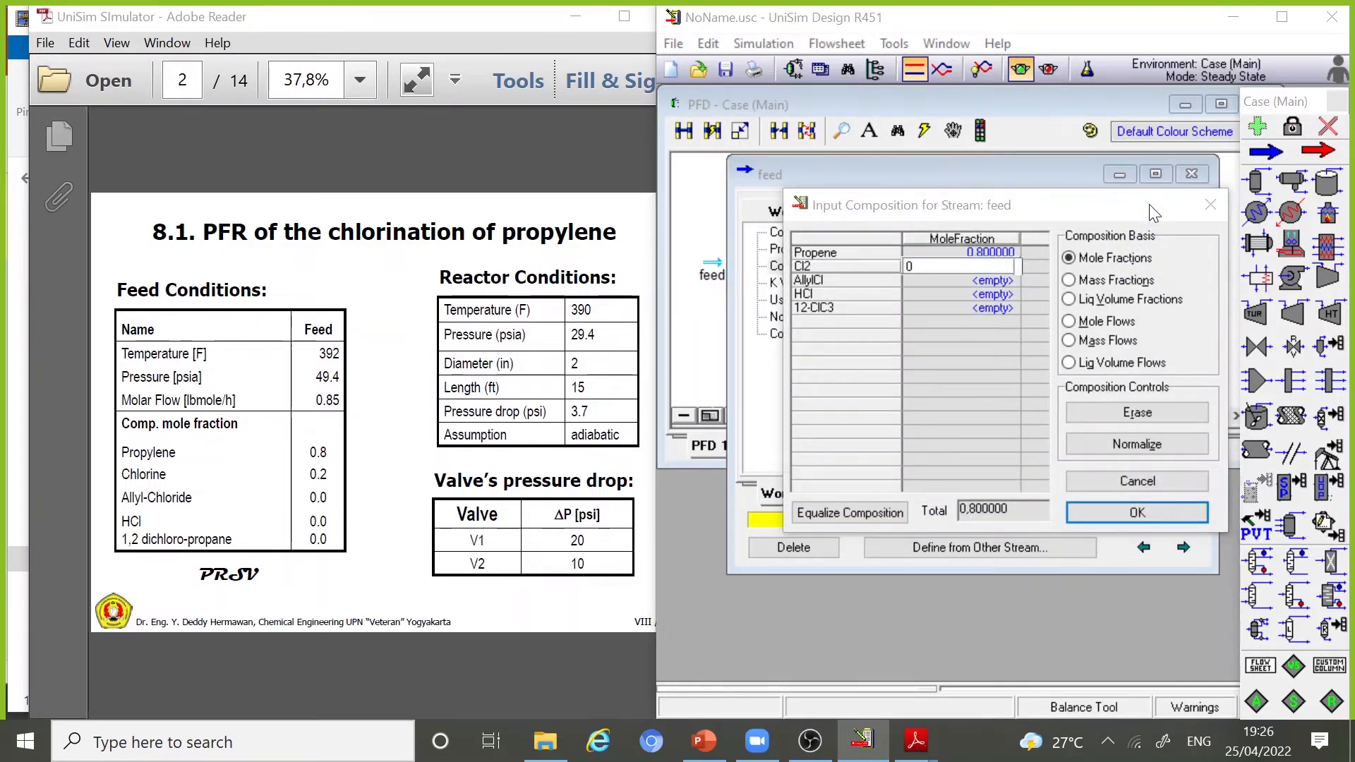
type(".2")
key("Return")
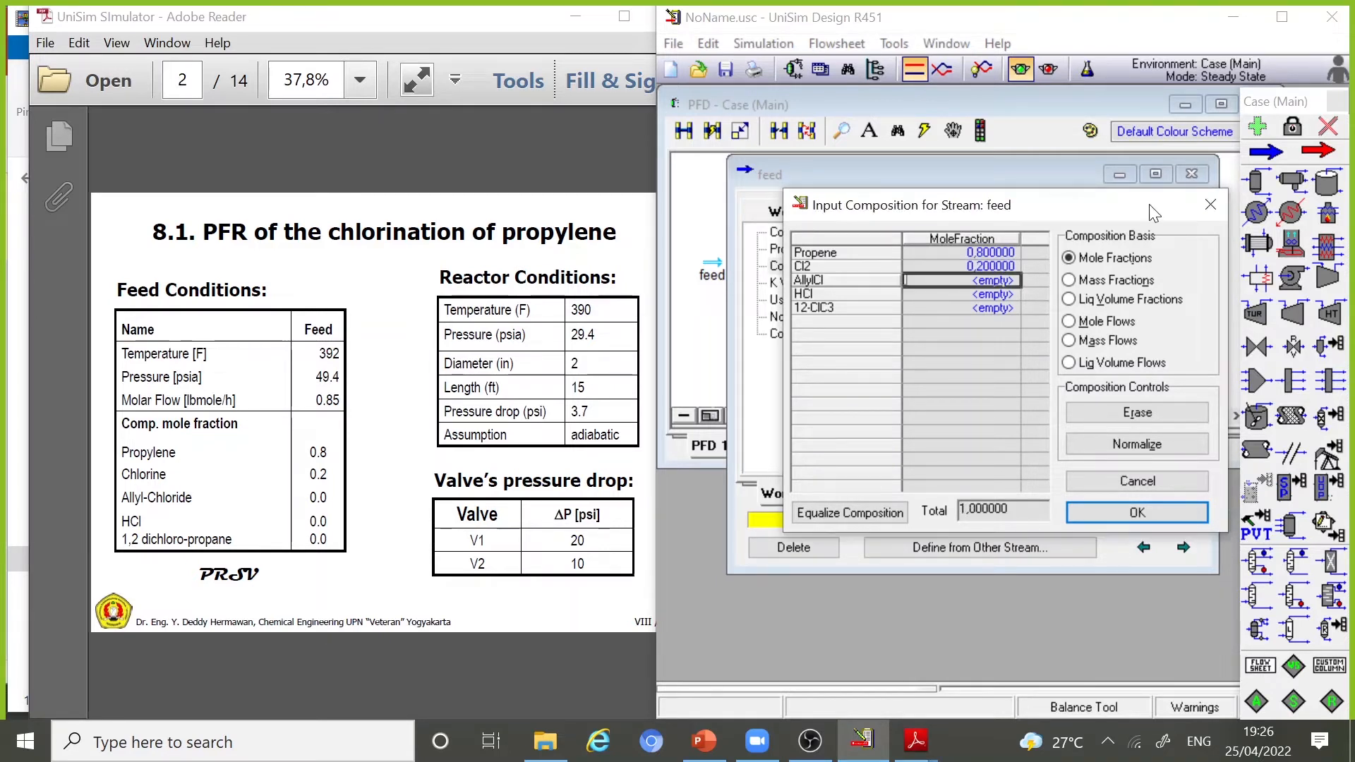
left_click(1140, 516)
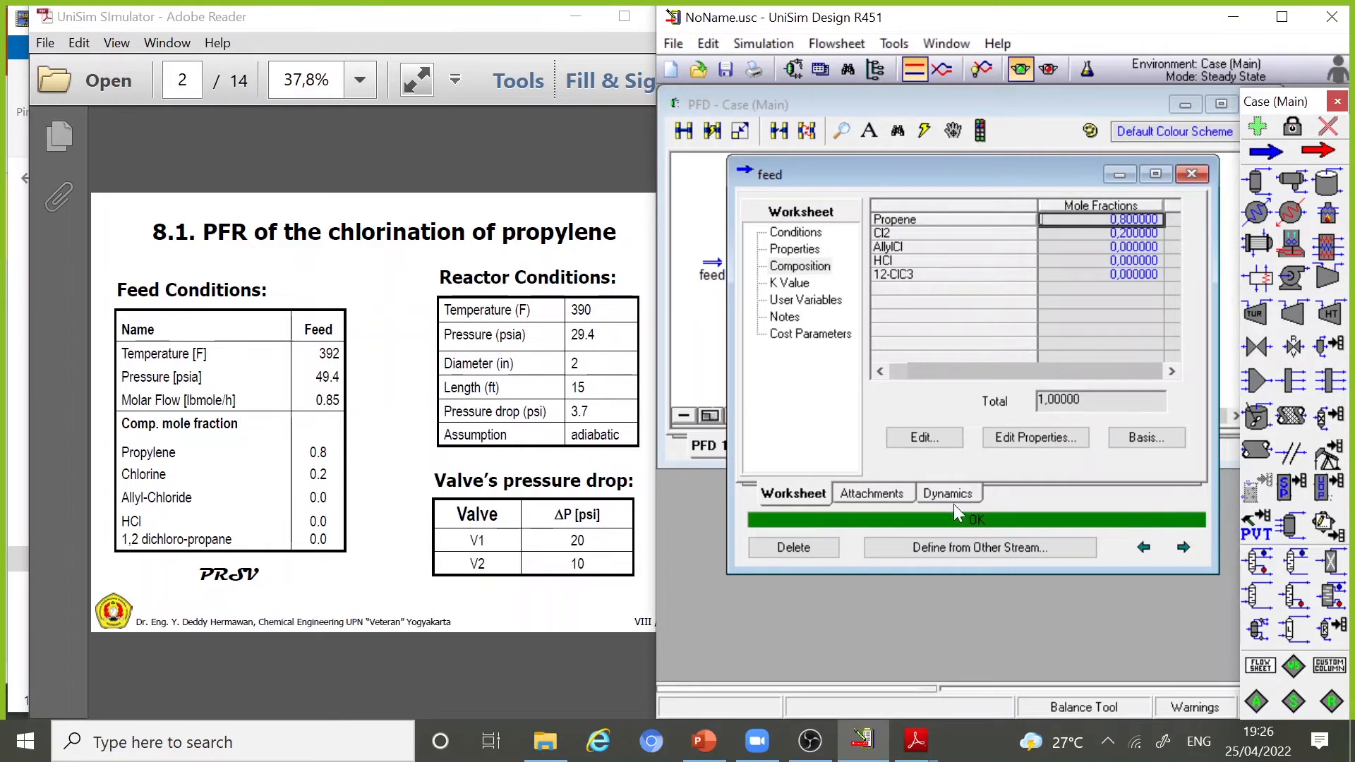
left_click(795, 235)
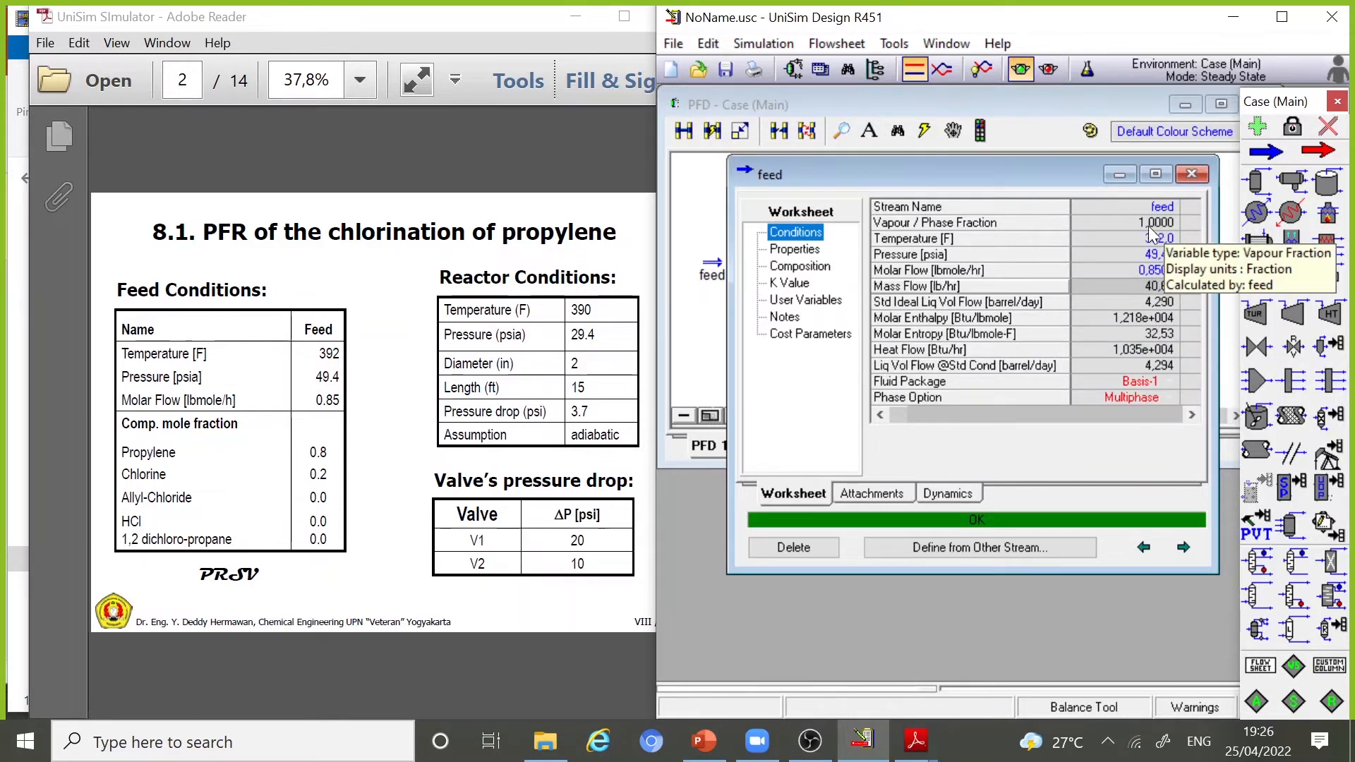
left_click(1190, 176)
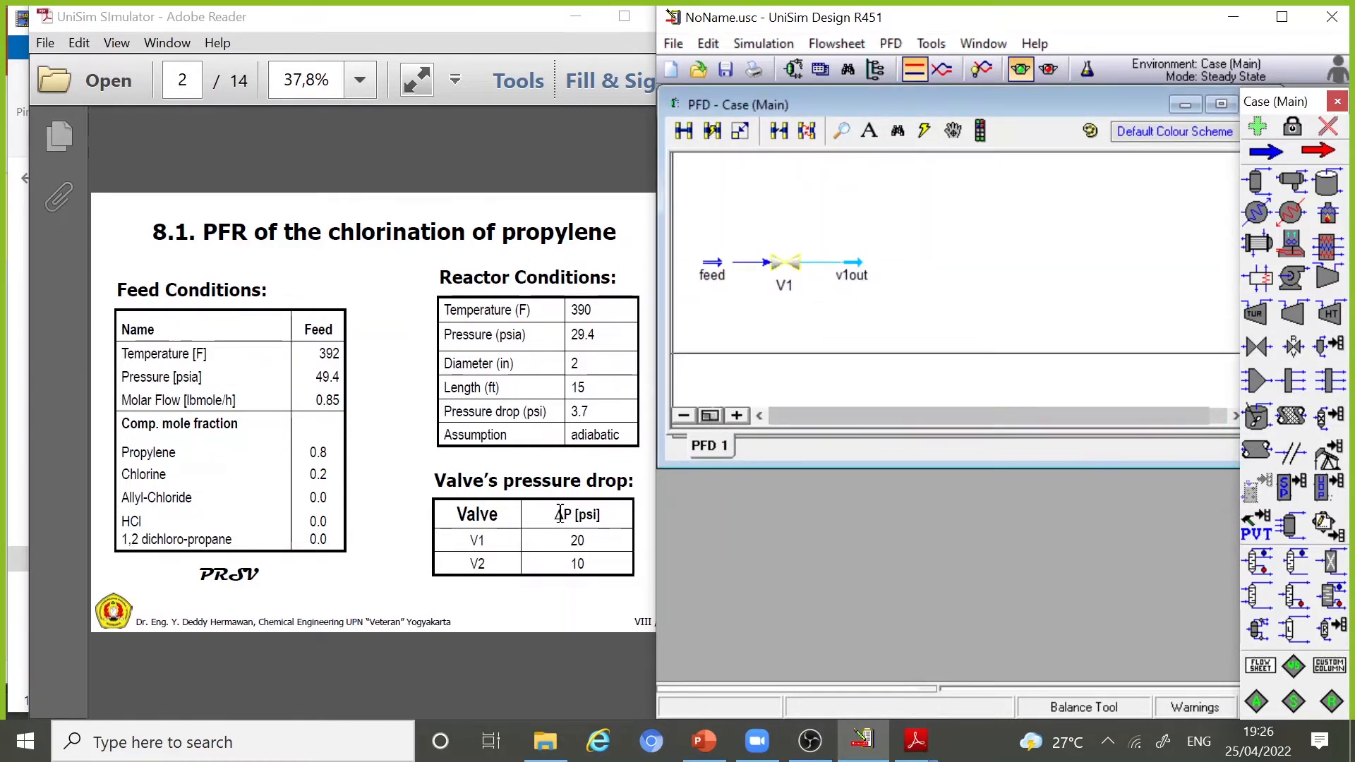
Step: Set the pressure drop of valve V1 to 20 psi and close its property window
double_click(784, 263)
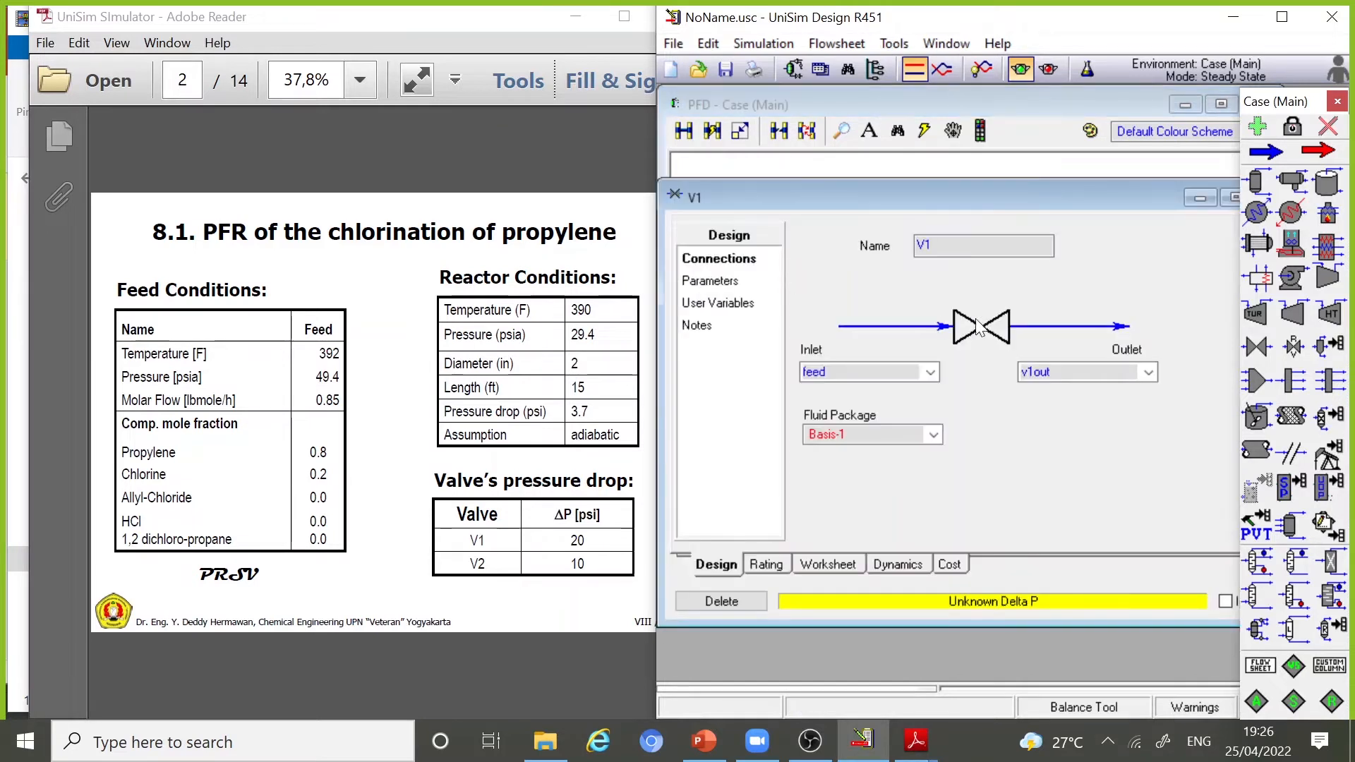
left_click(726, 281)
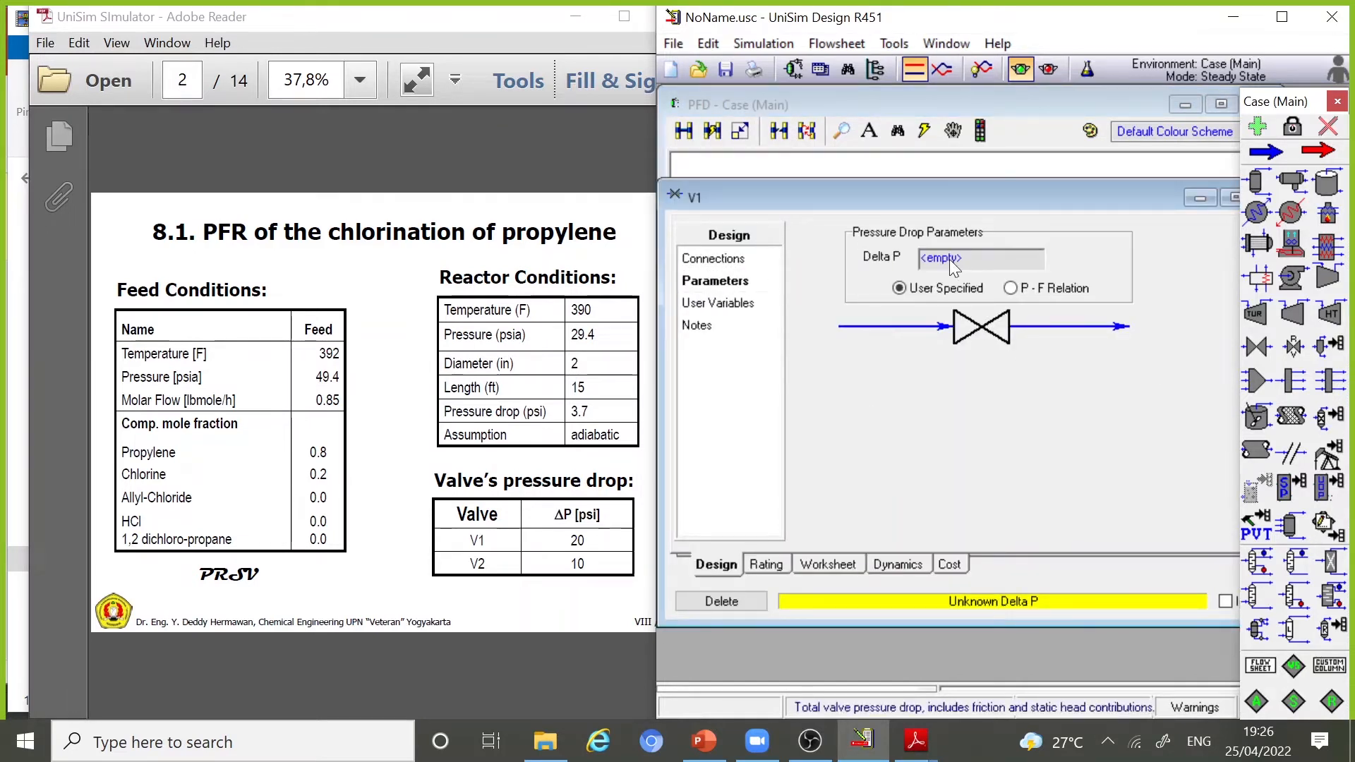
left_click(950, 258)
type("20")
key("Return")
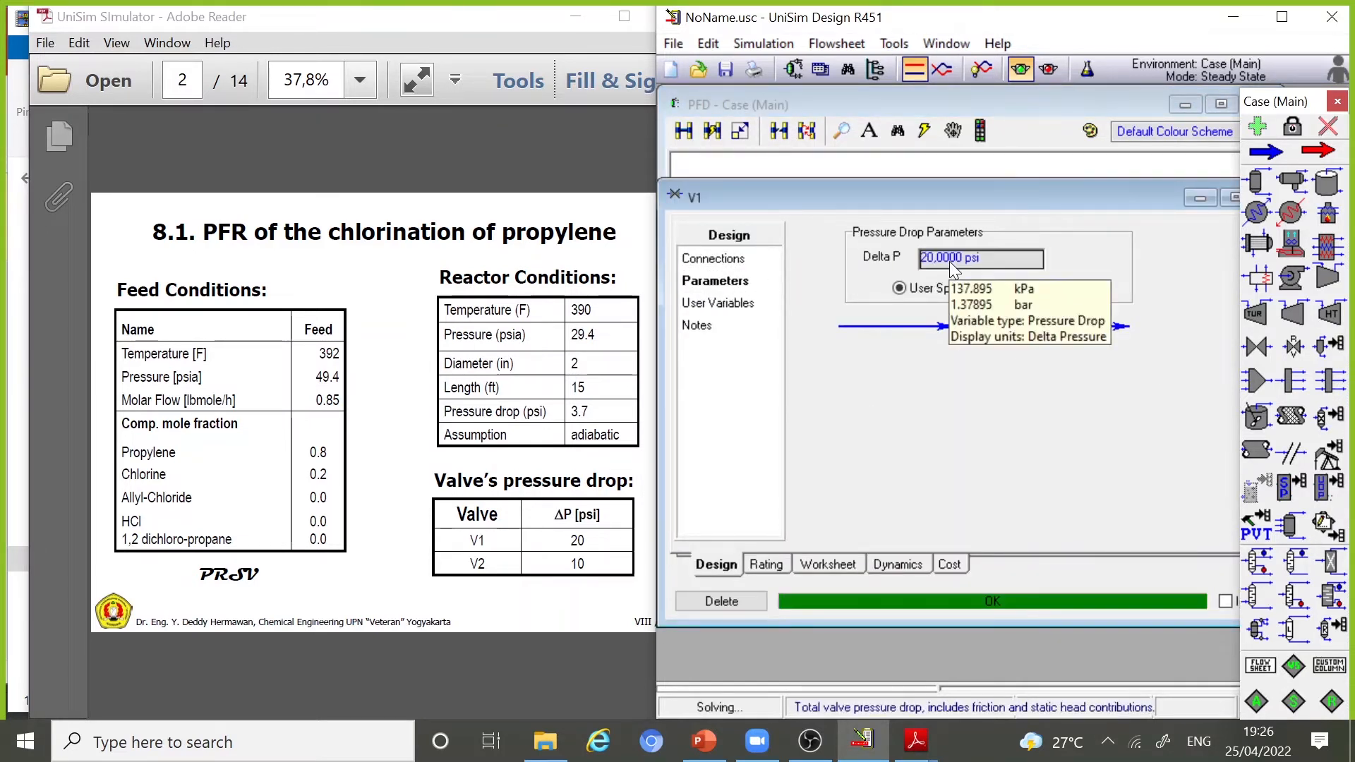
left_click_drag(1092, 202, 1013, 210)
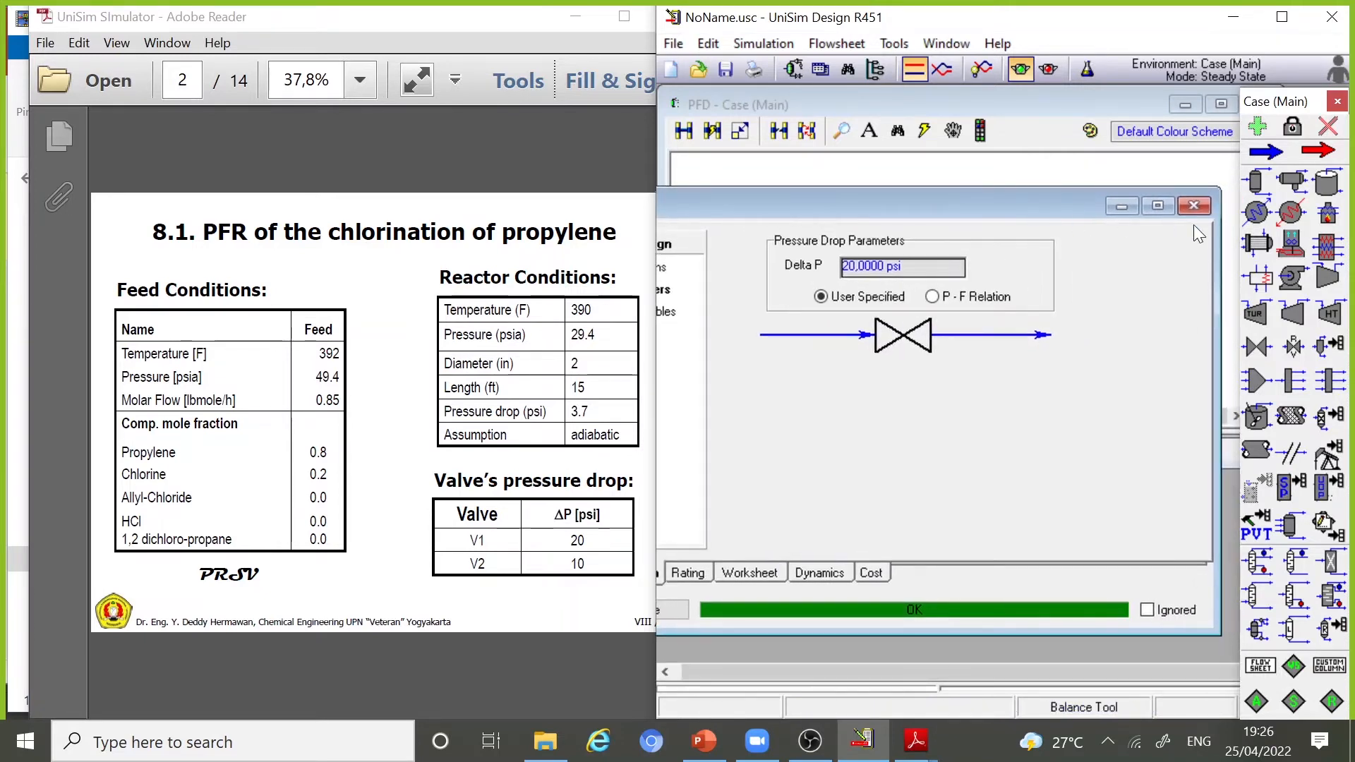
left_click(1193, 205)
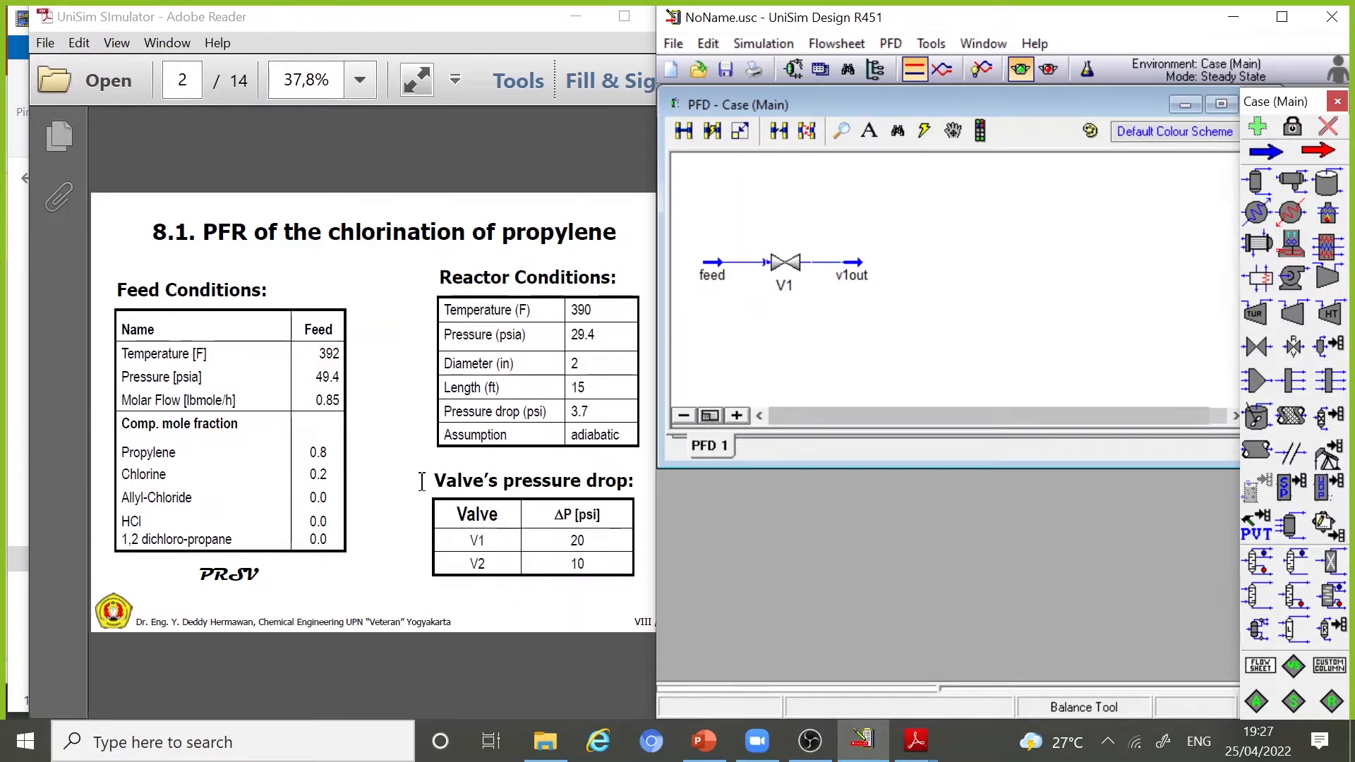
Step: Place a plug flow reactor after the v1out stream and align it with the stream line
scroll(421, 482, "down", 3)
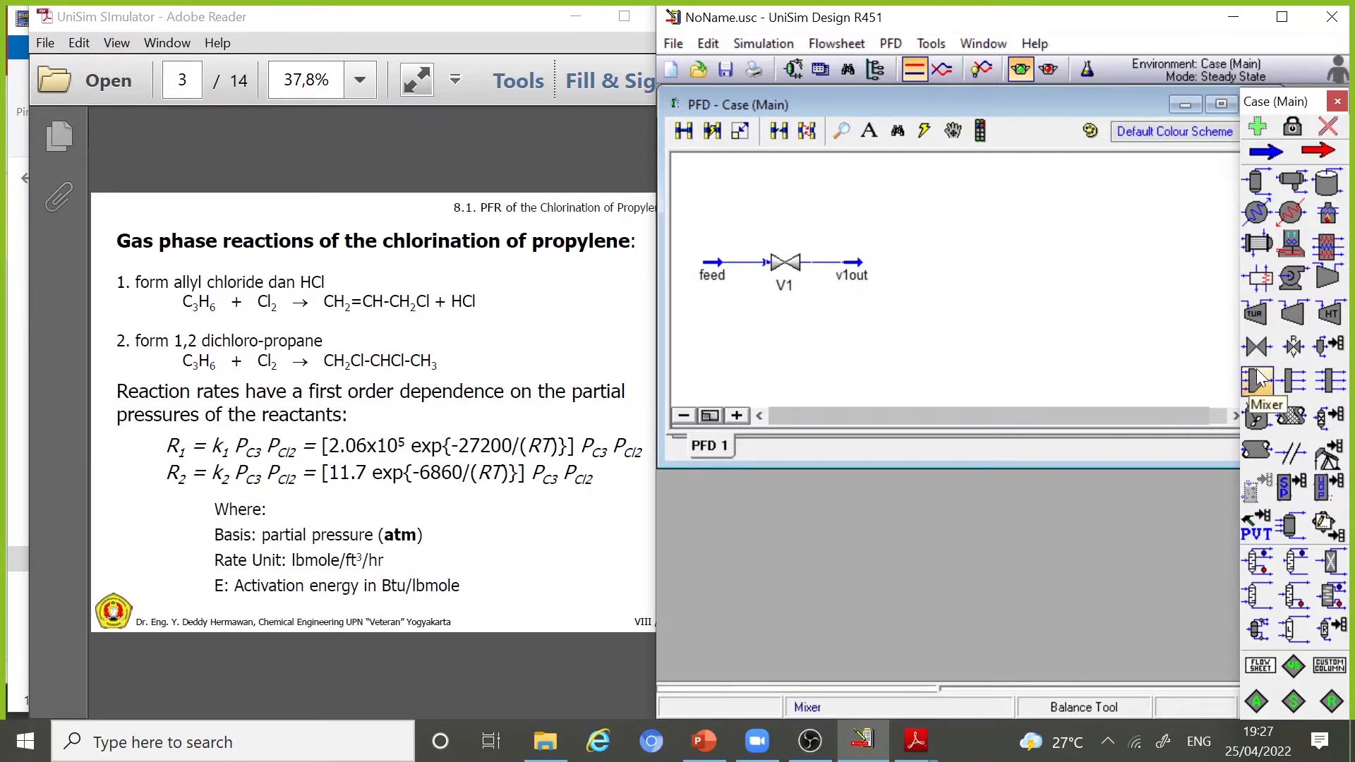
left_click(1285, 420)
left_click(921, 290)
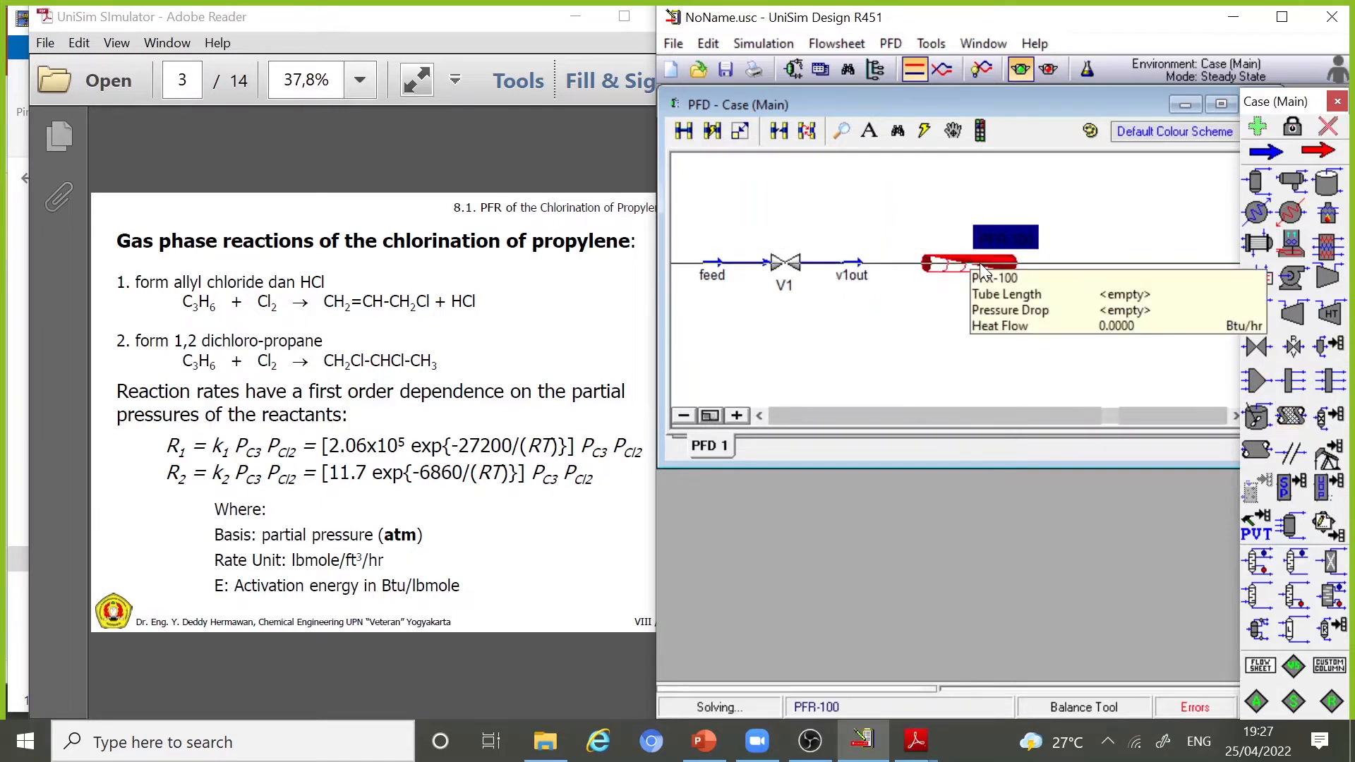
left_click_drag(980, 263, 965, 260)
left_click(1059, 284)
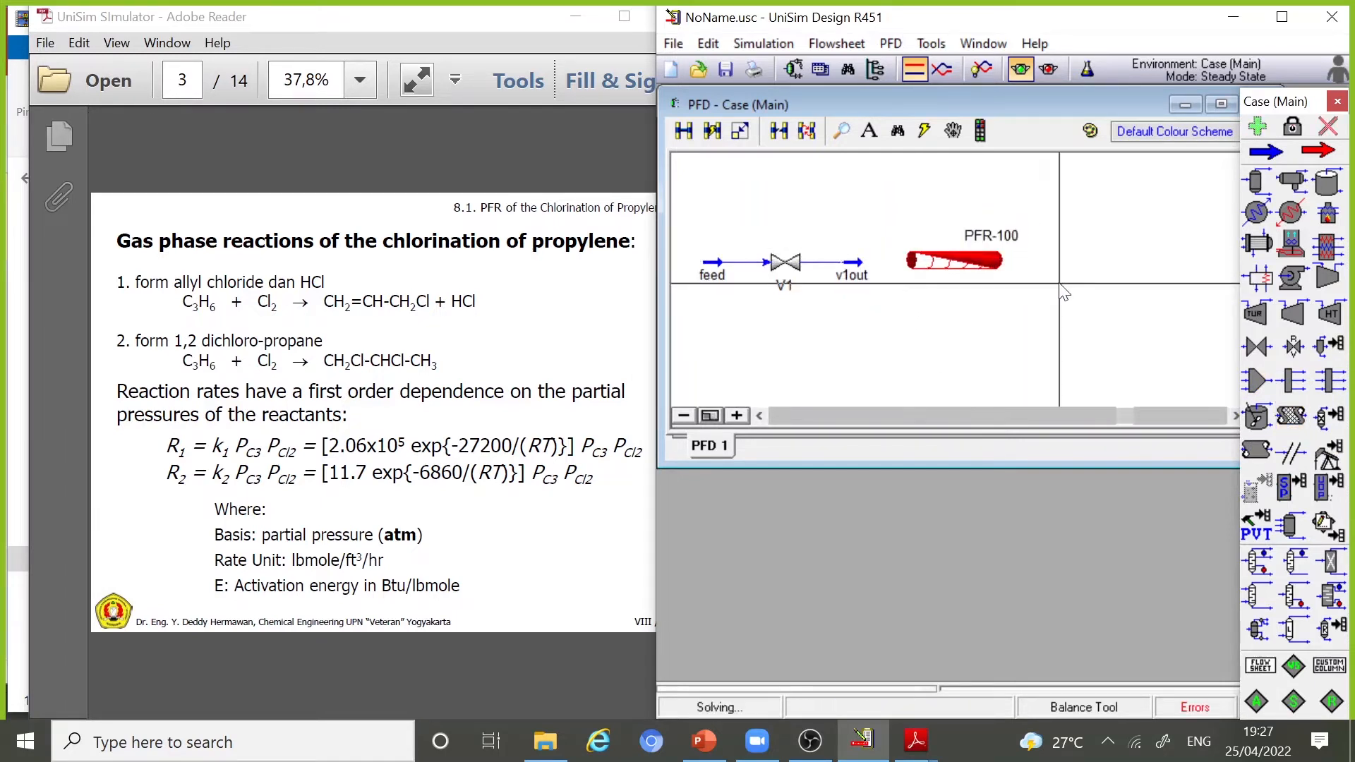
Step: Open the plug flow reactor's properties and rename it as PFR
mouse_move(965, 270)
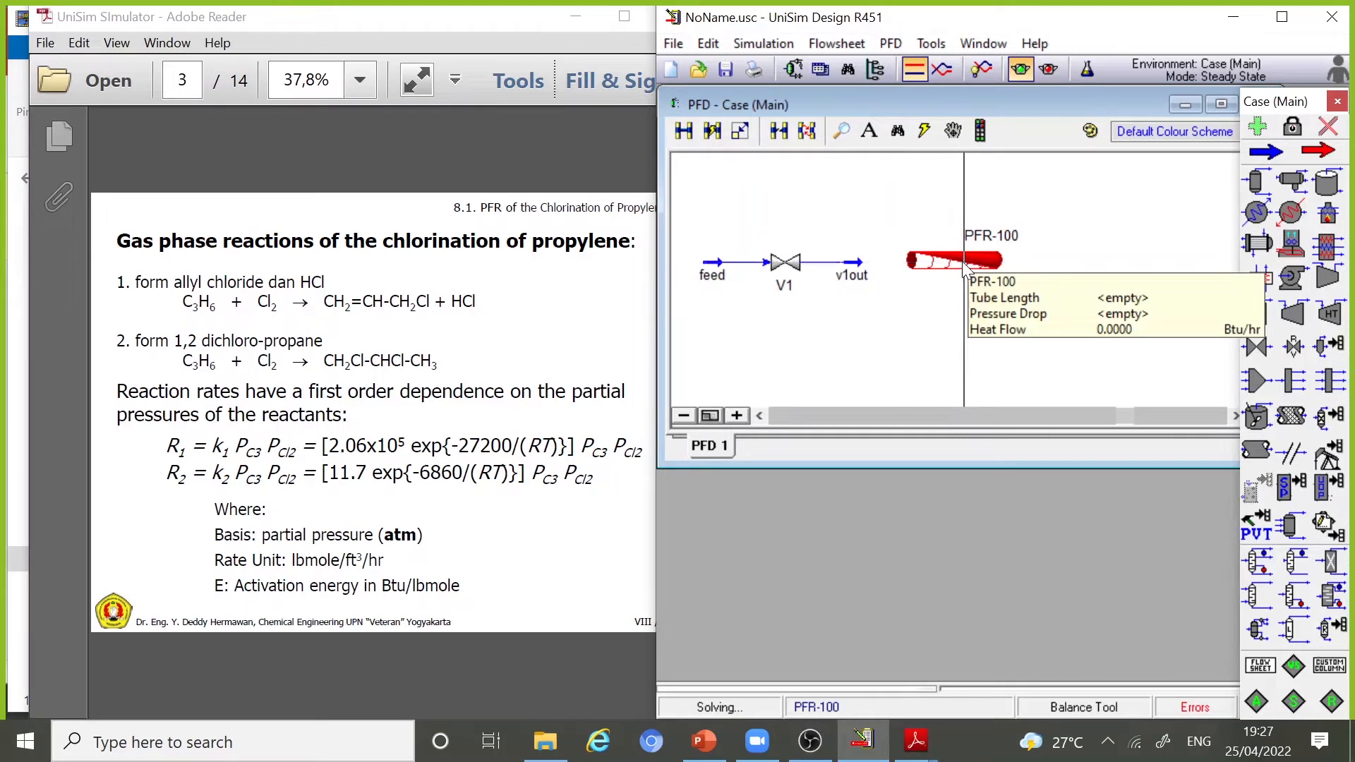
left_click_drag(964, 262, 956, 263)
double_click(958, 265)
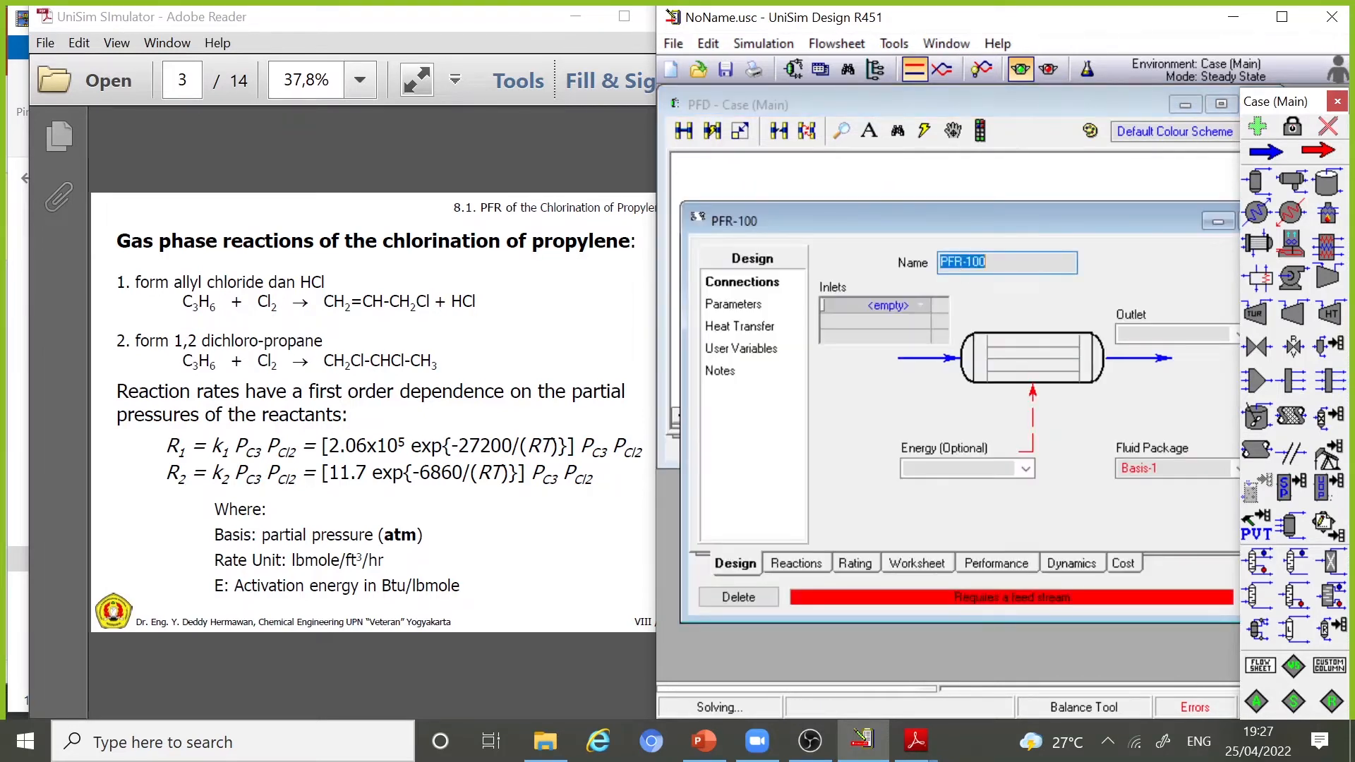
type("PFR")
key("Return")
Step: Connect v1out as the reactor's inlet and create rout as its outlet stream
left_click(924, 299)
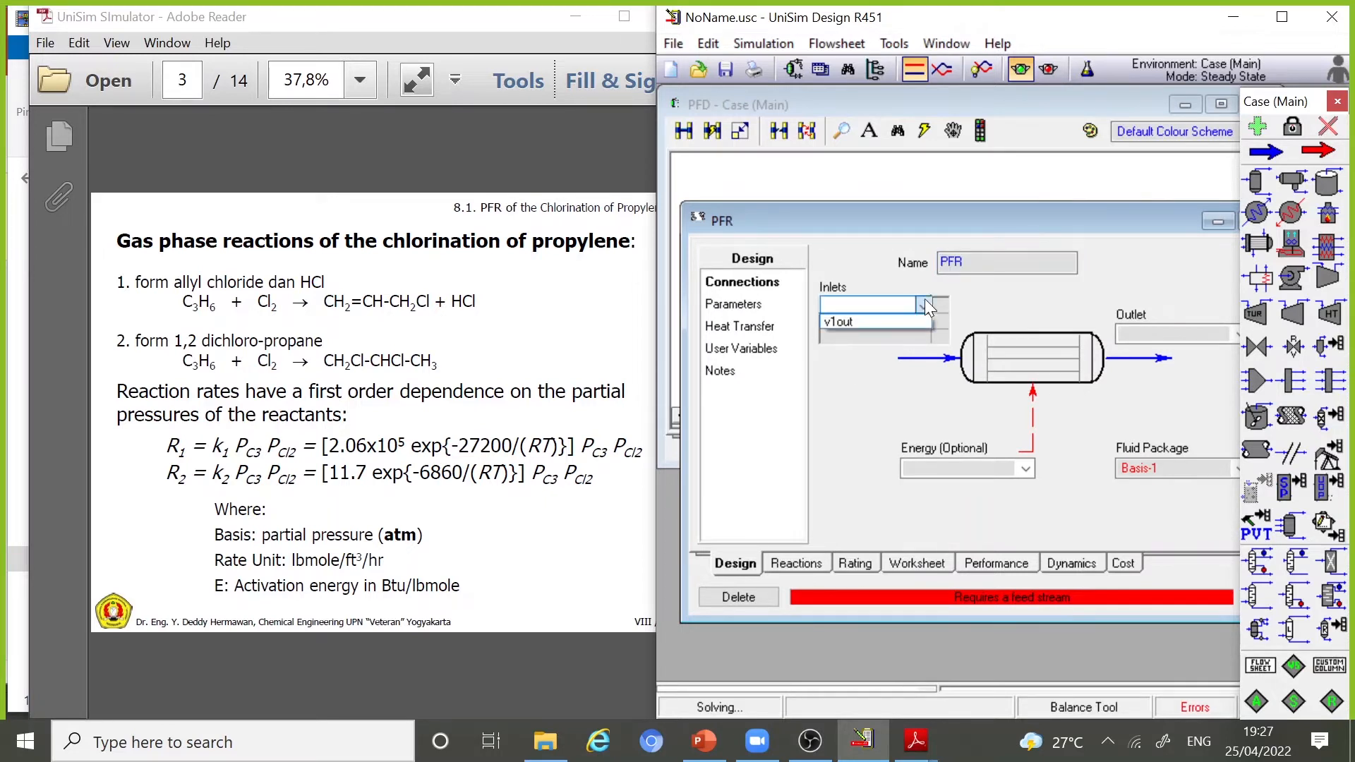
left_click(850, 322)
left_click(1157, 334)
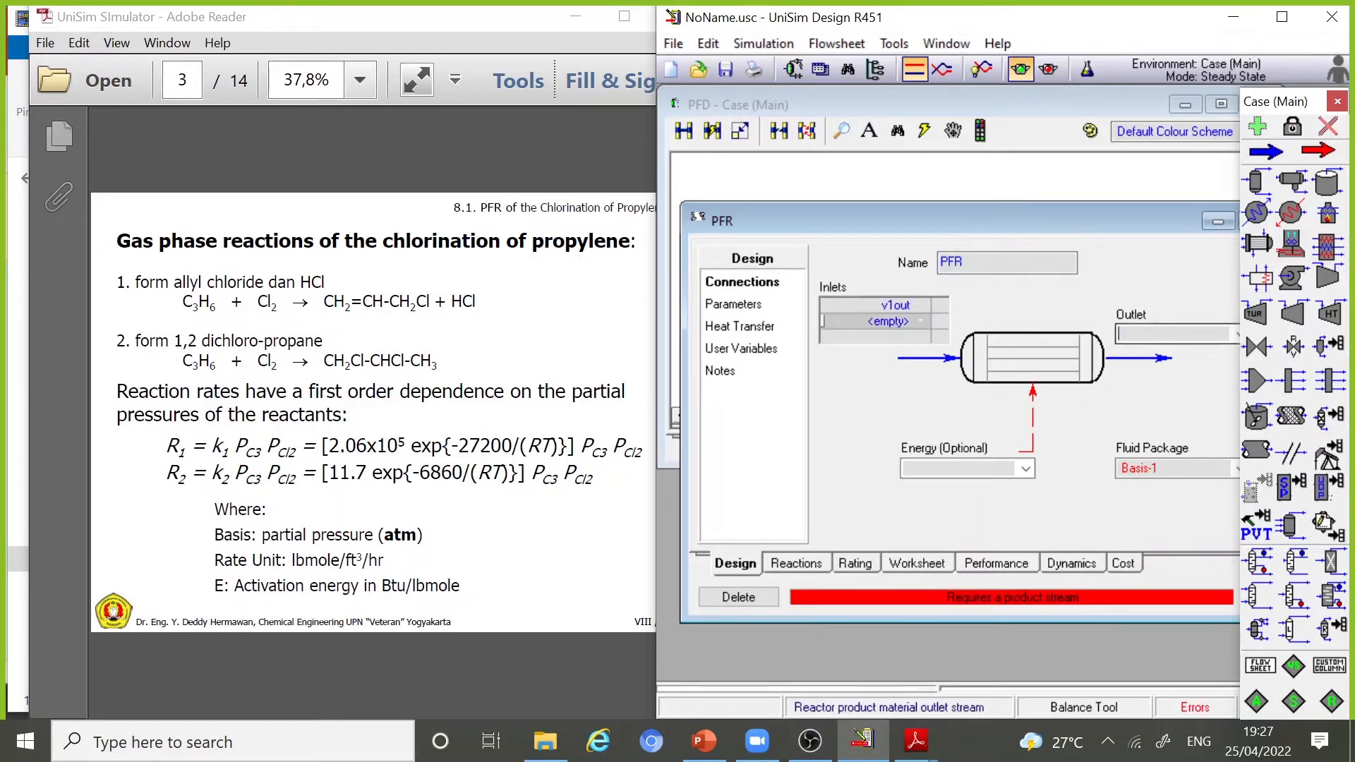
type("rout")
key("Return")
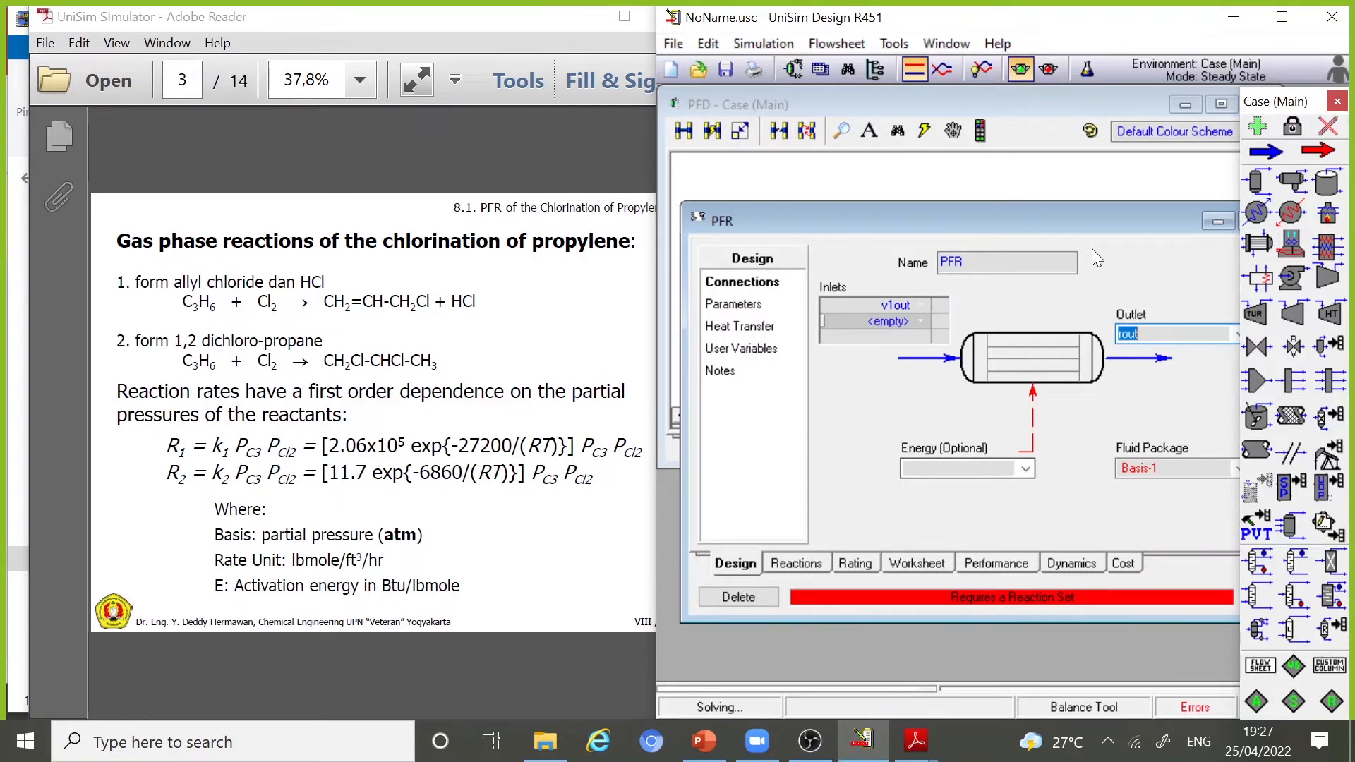
left_click_drag(1103, 218, 1066, 199)
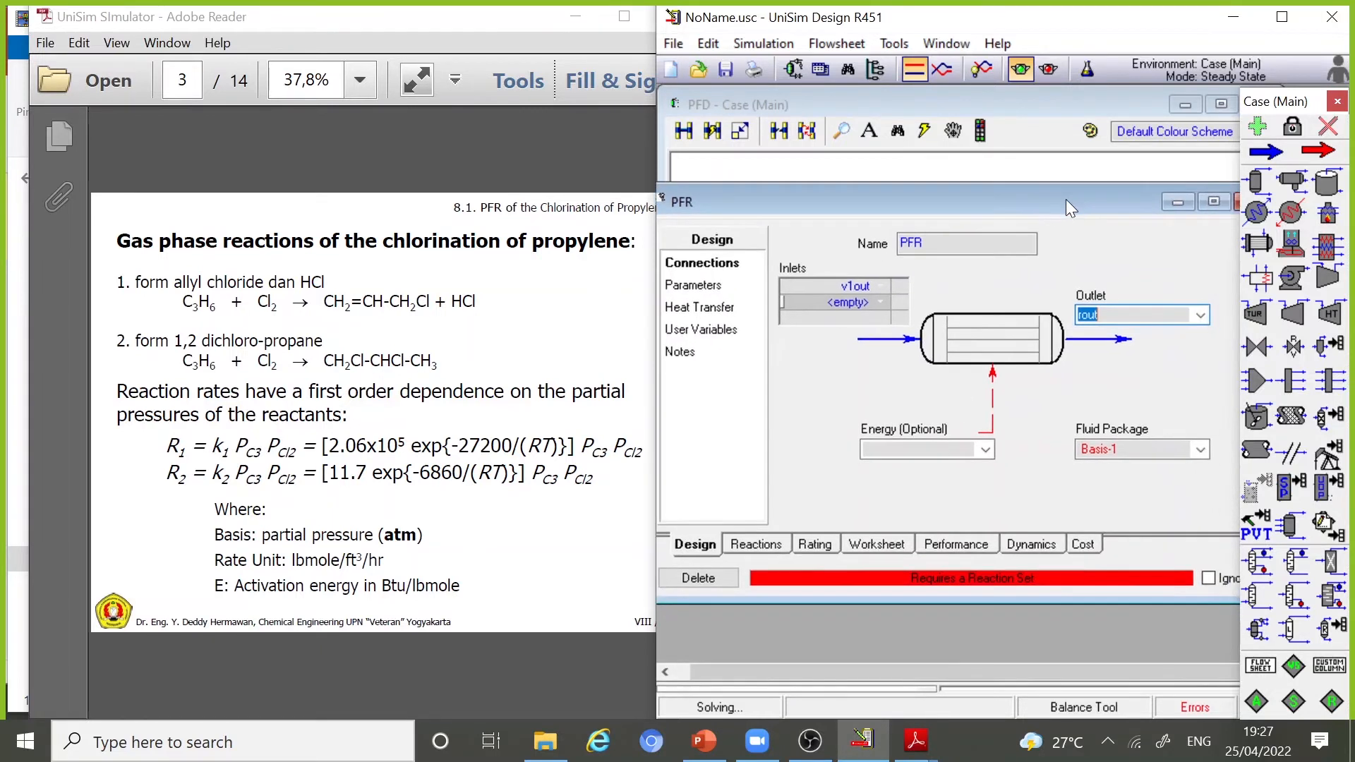
Step: Look up the reactor conditions in the PDF and set the reactor's pressure drop to 3.7 psi
left_click(515, 557)
scroll(516, 557, "up", 1)
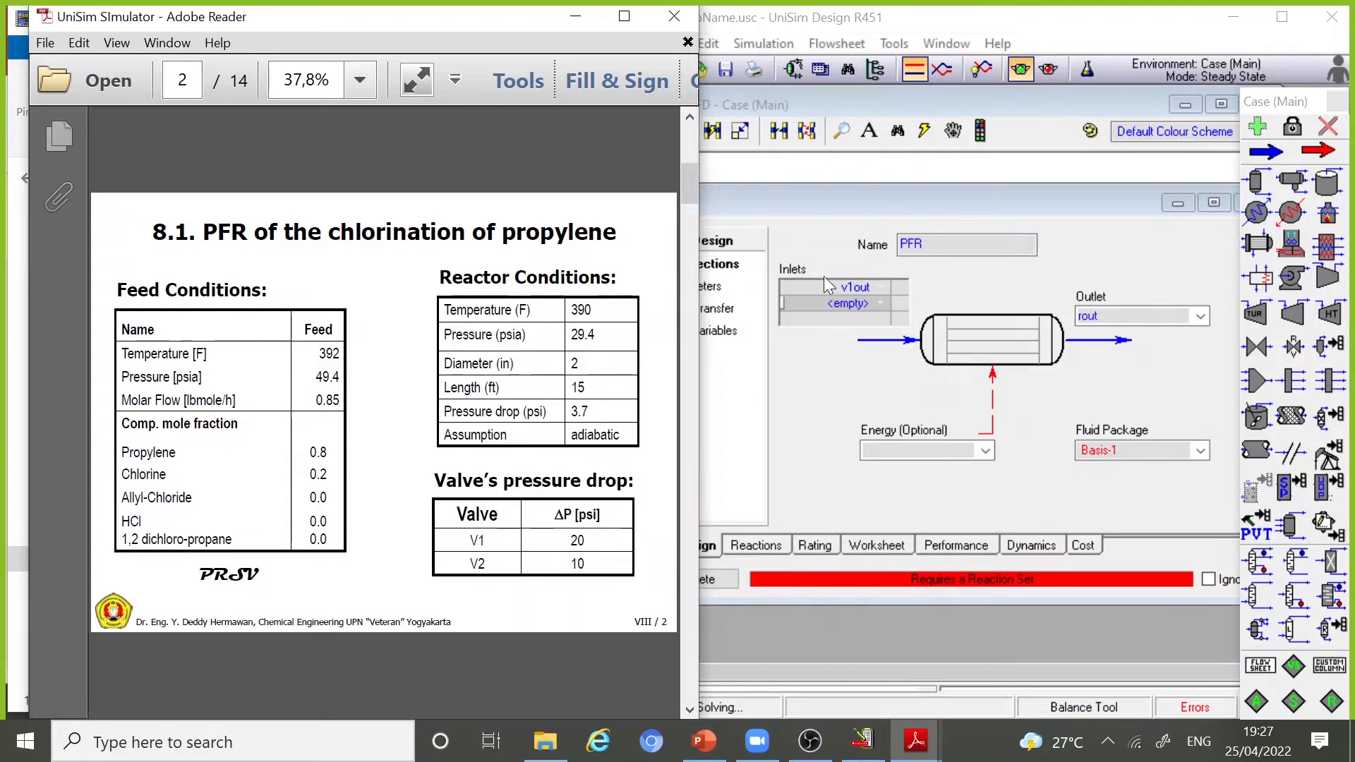
left_click(839, 212)
left_click(698, 287)
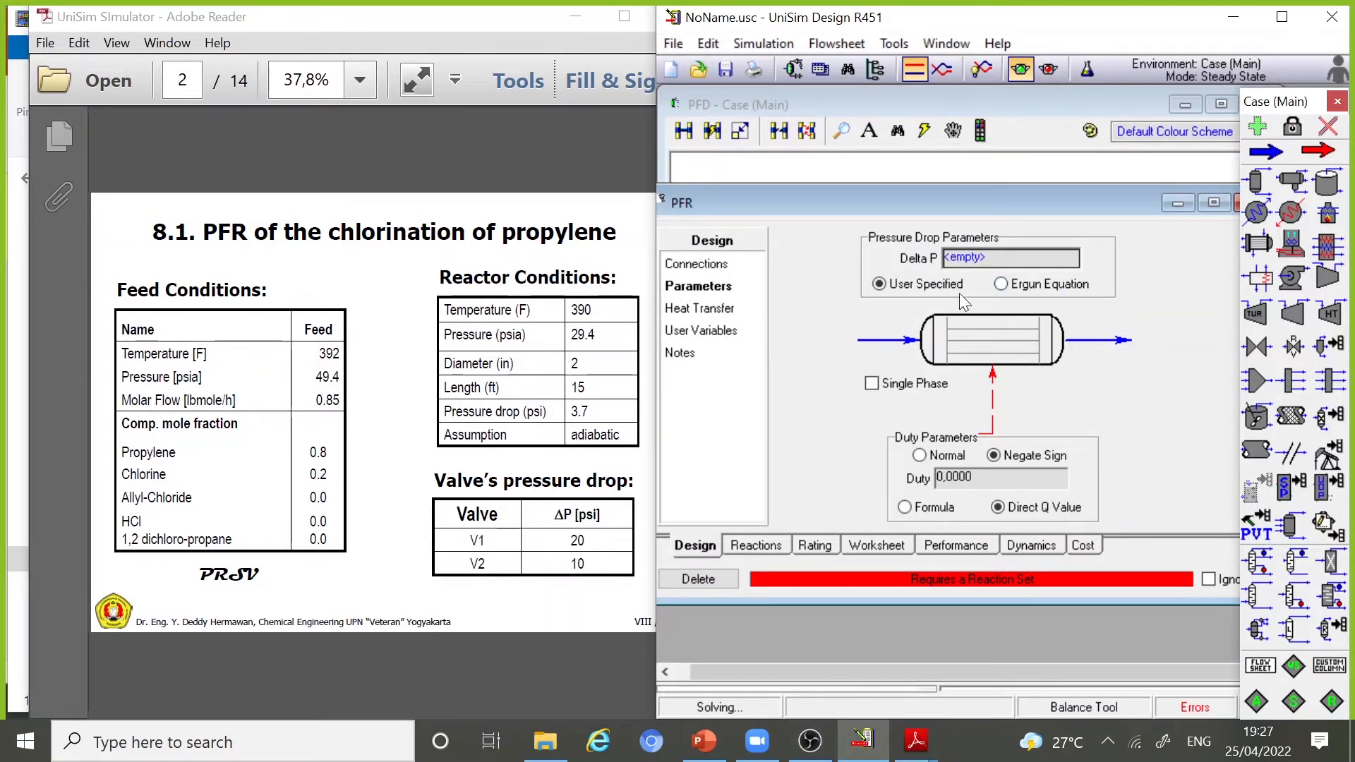
left_click(1002, 255)
type("3.7")
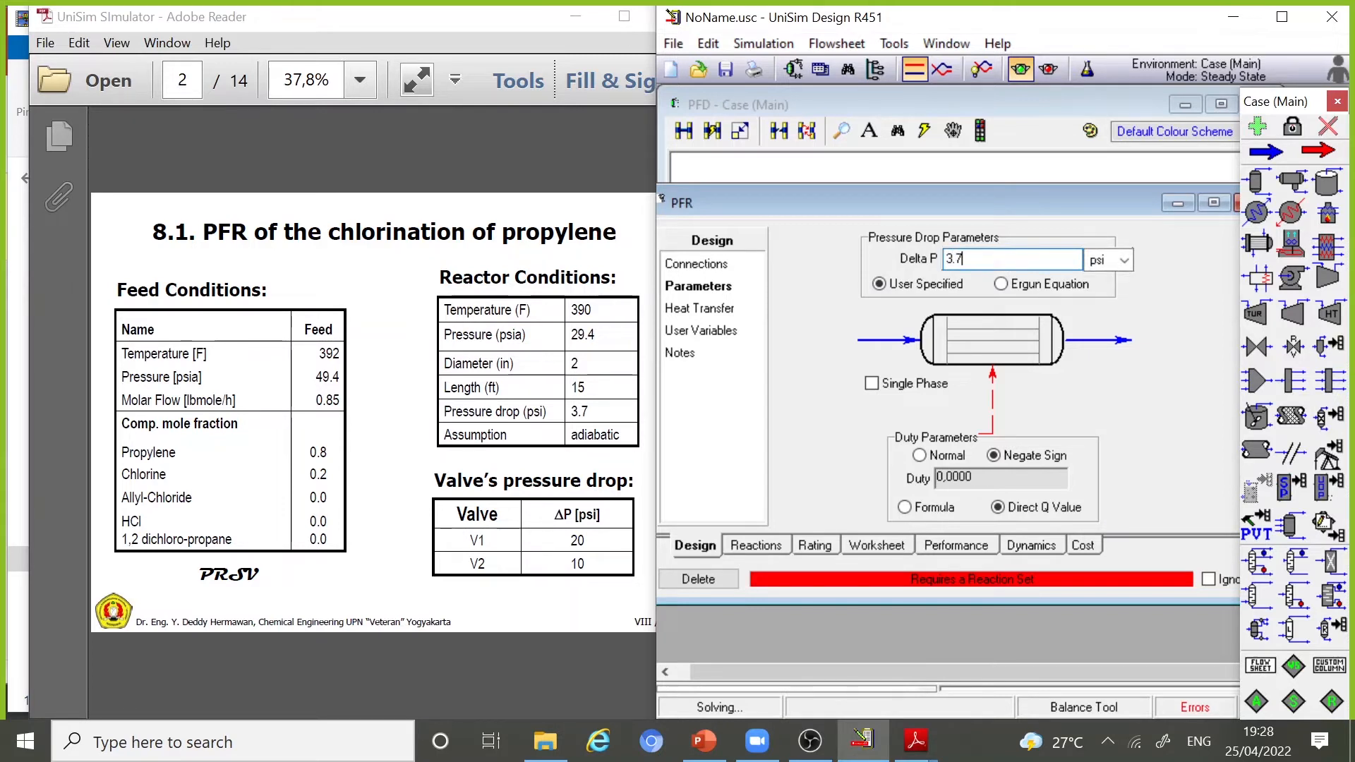
key("Return")
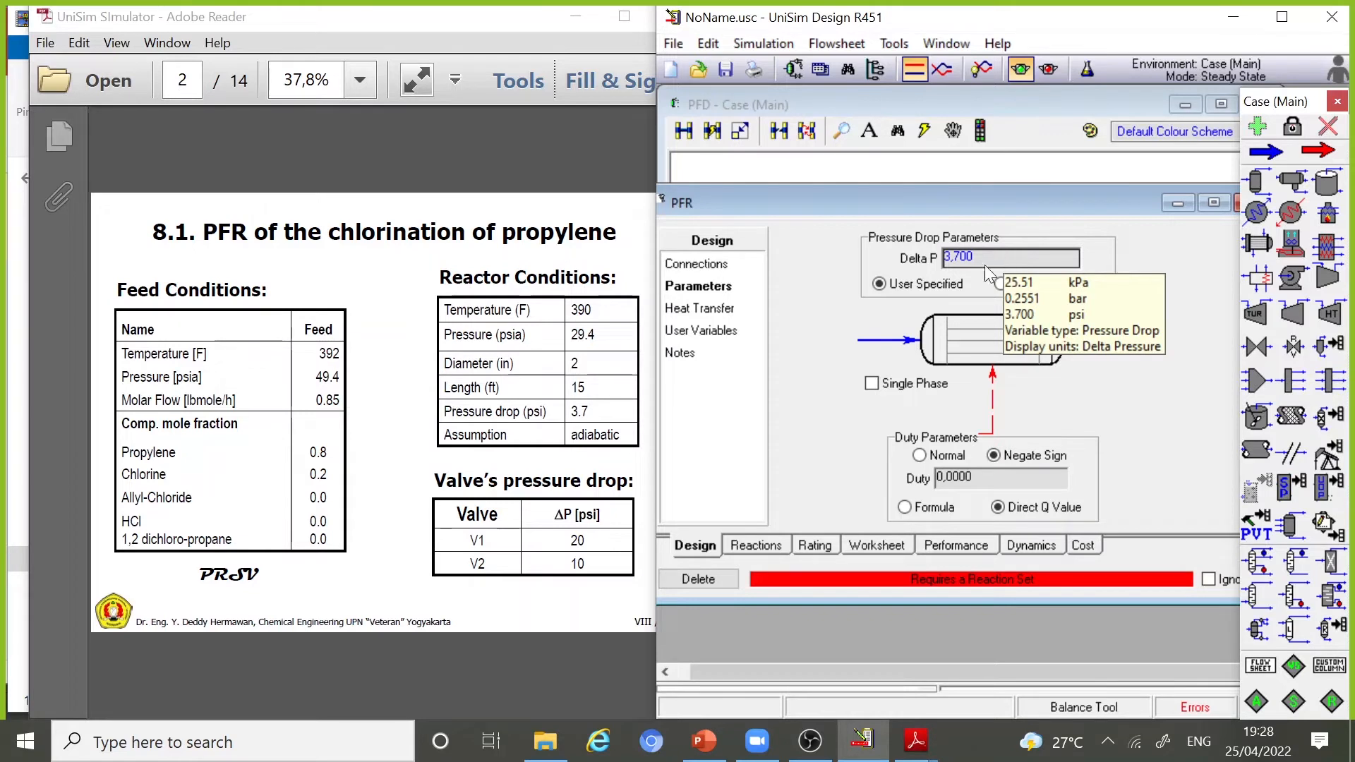
Step: Size the reactor tube with a length of 15 ft and a diameter of 2 in
left_click(815, 545)
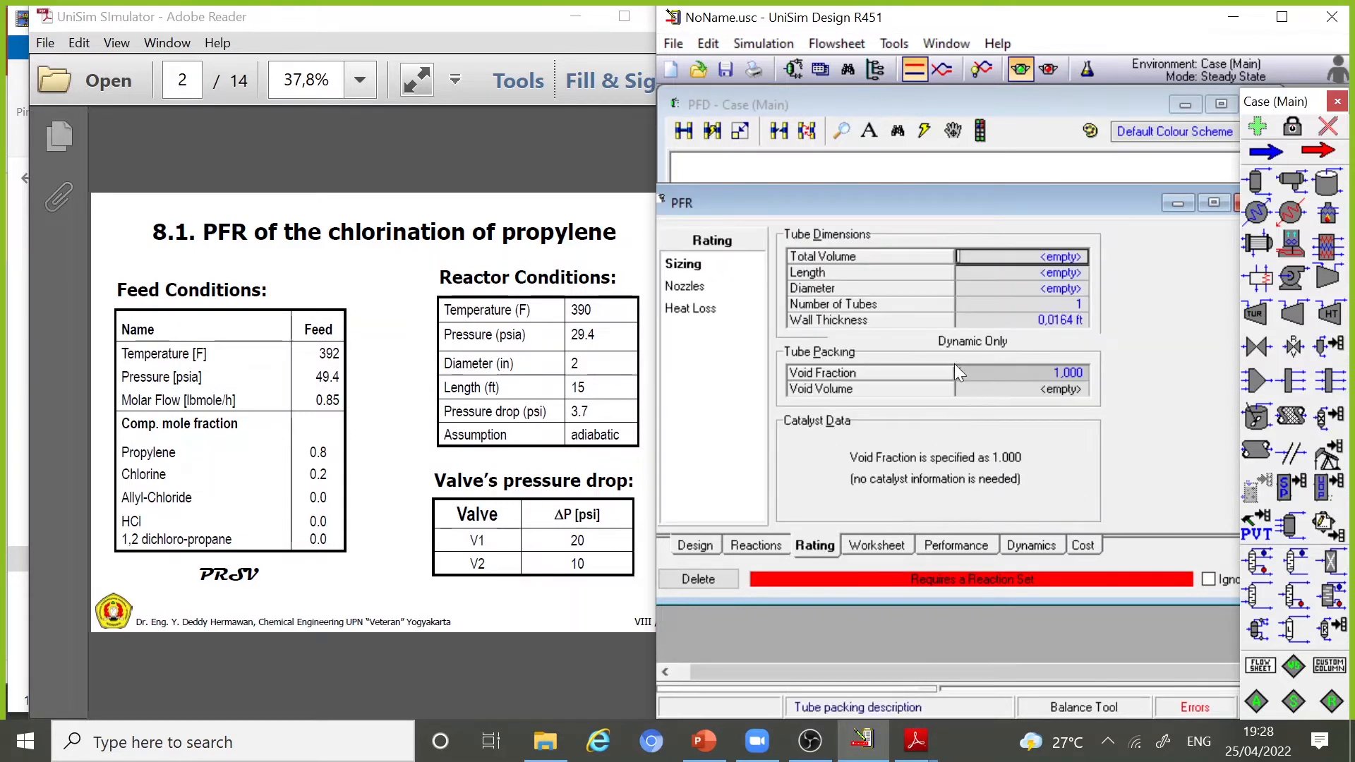
left_click(1042, 274)
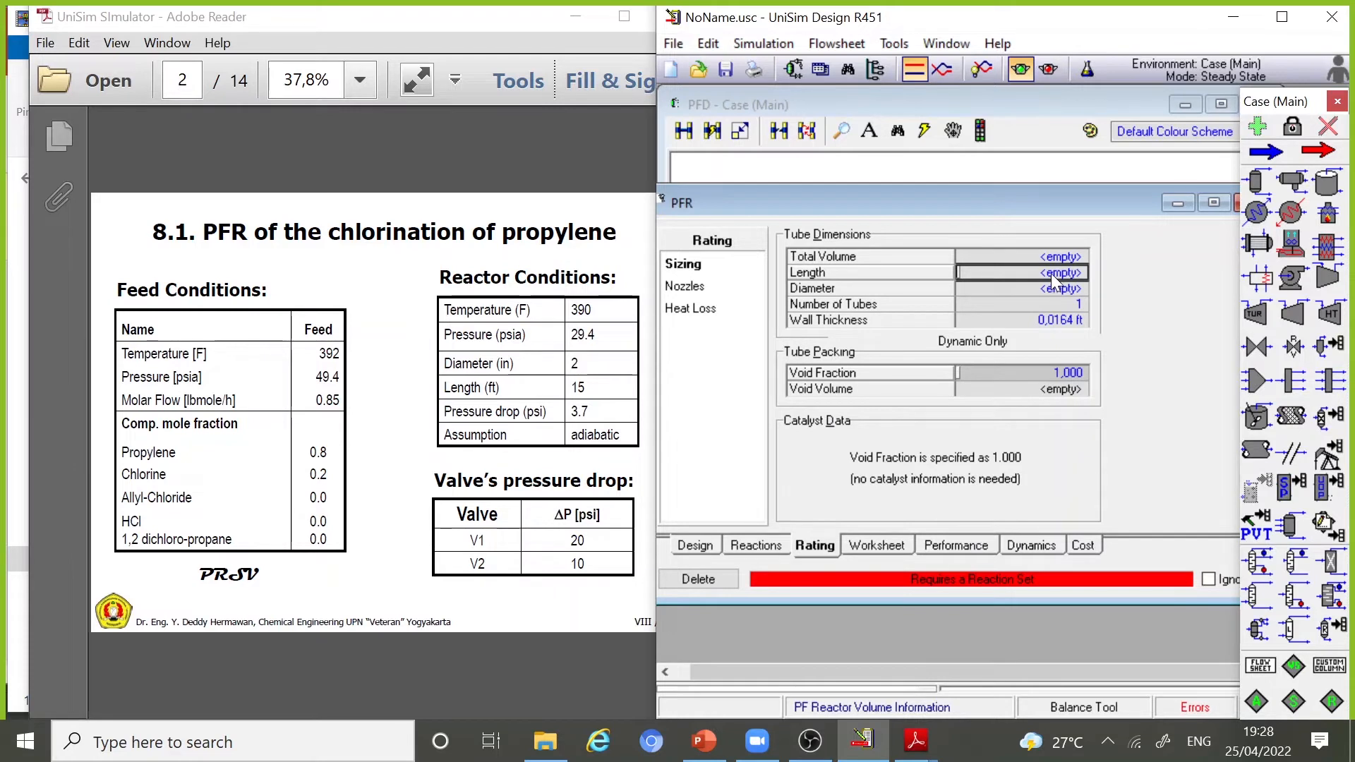
type("15")
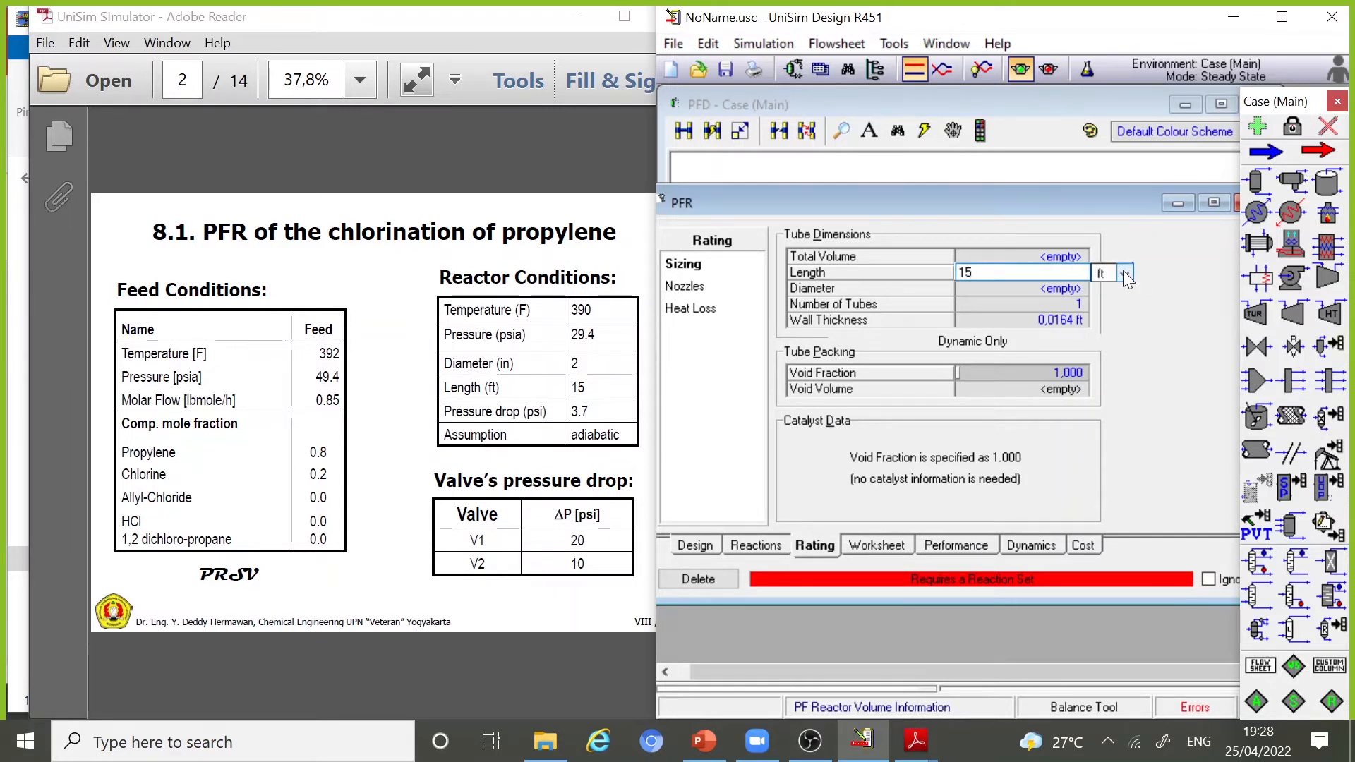
key("Return")
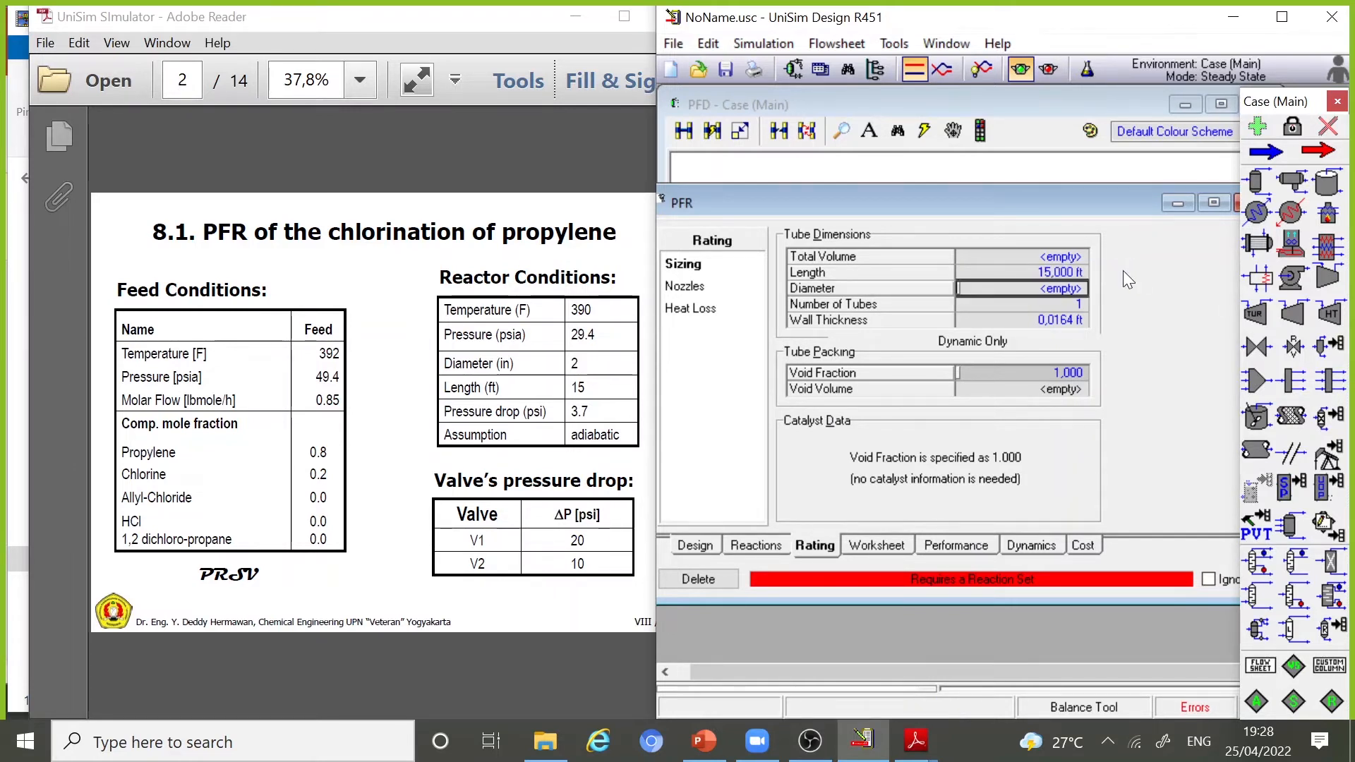
type("2")
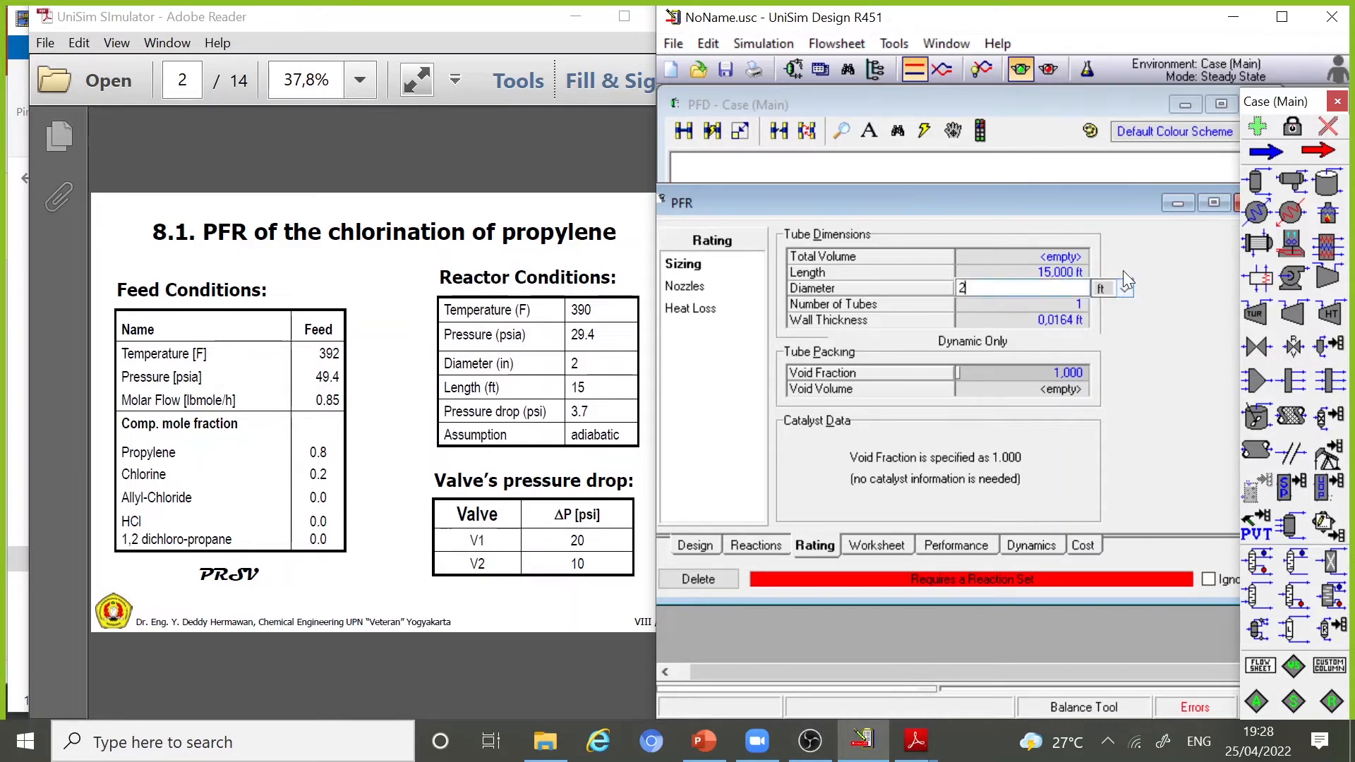
left_click(1123, 289)
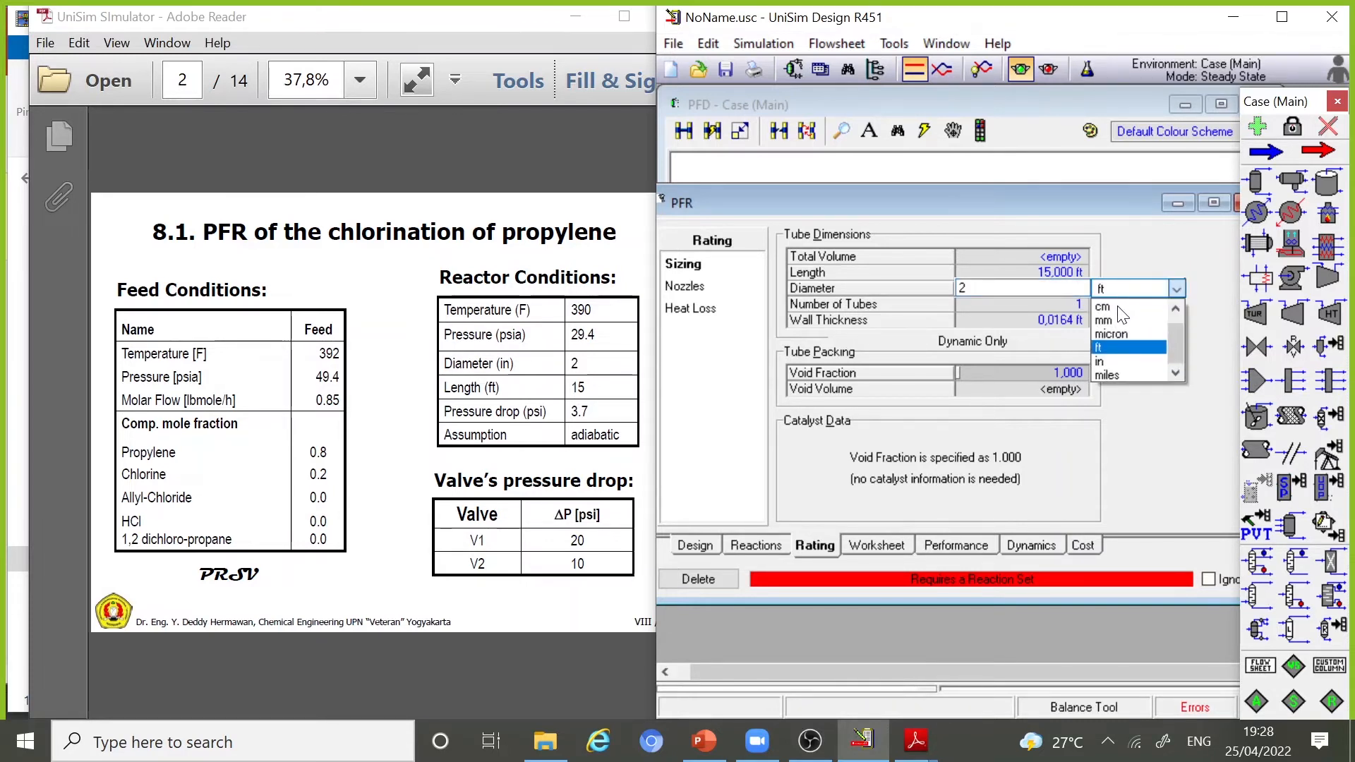
scroll(1121, 317, "up", 1)
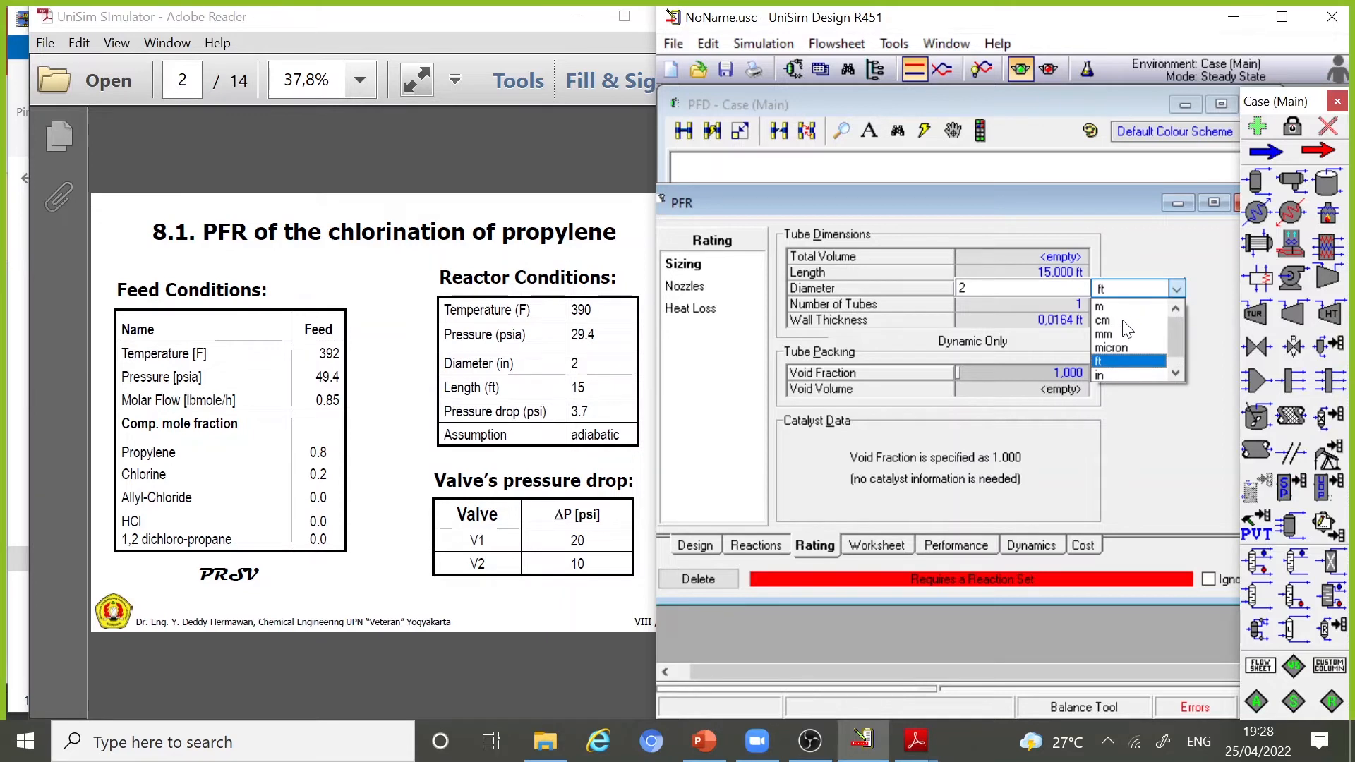
scroll(1126, 330, "down", 1)
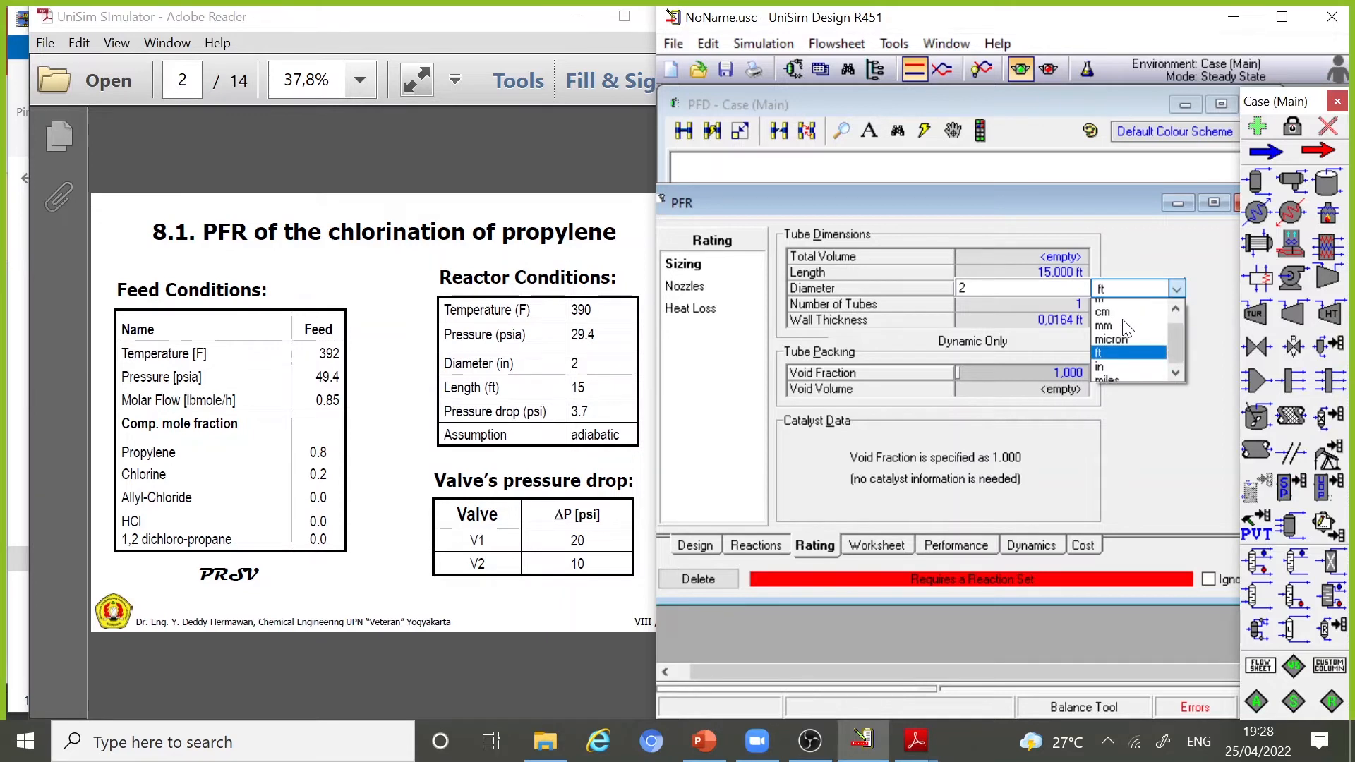
left_click(1102, 361)
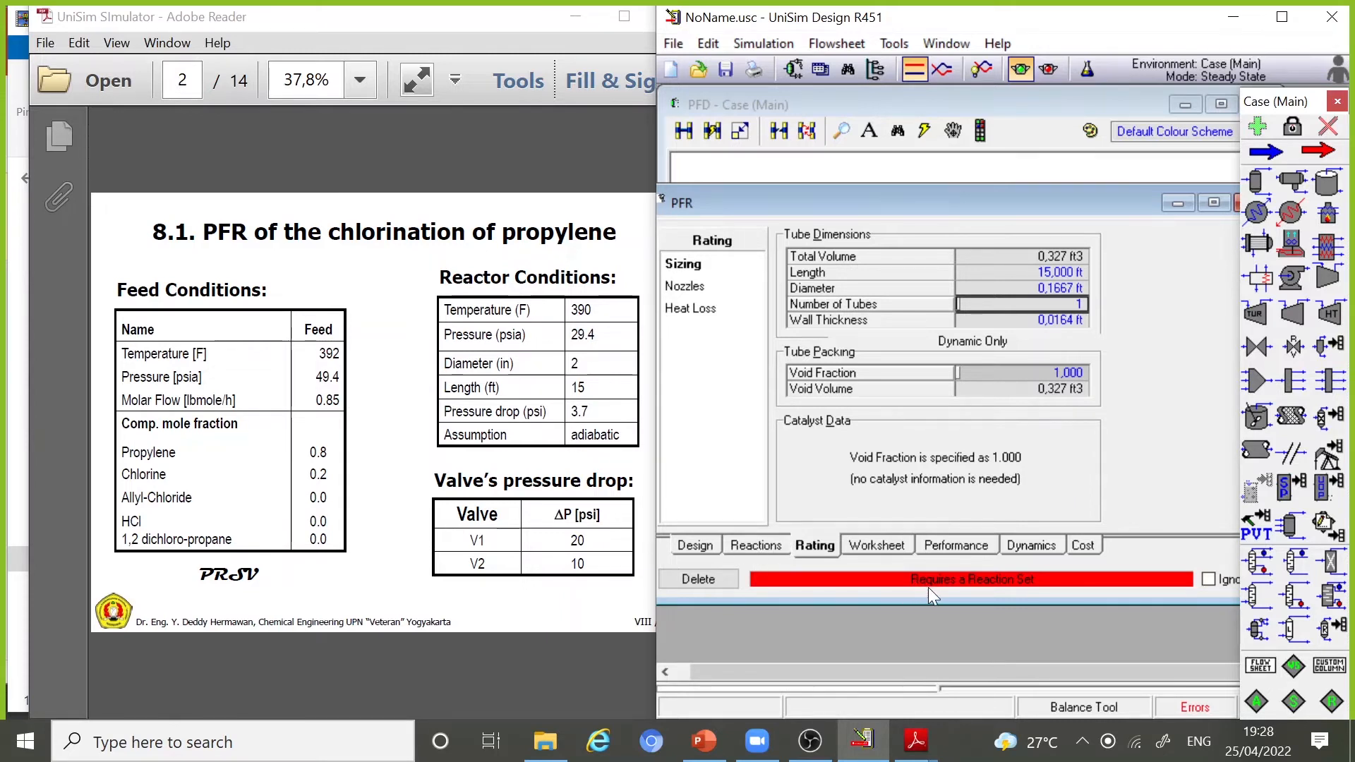
Step: Assign the Global Rxn Set to the reactor and compare its conversion results with the reference figure in the PDF
left_click(753, 545)
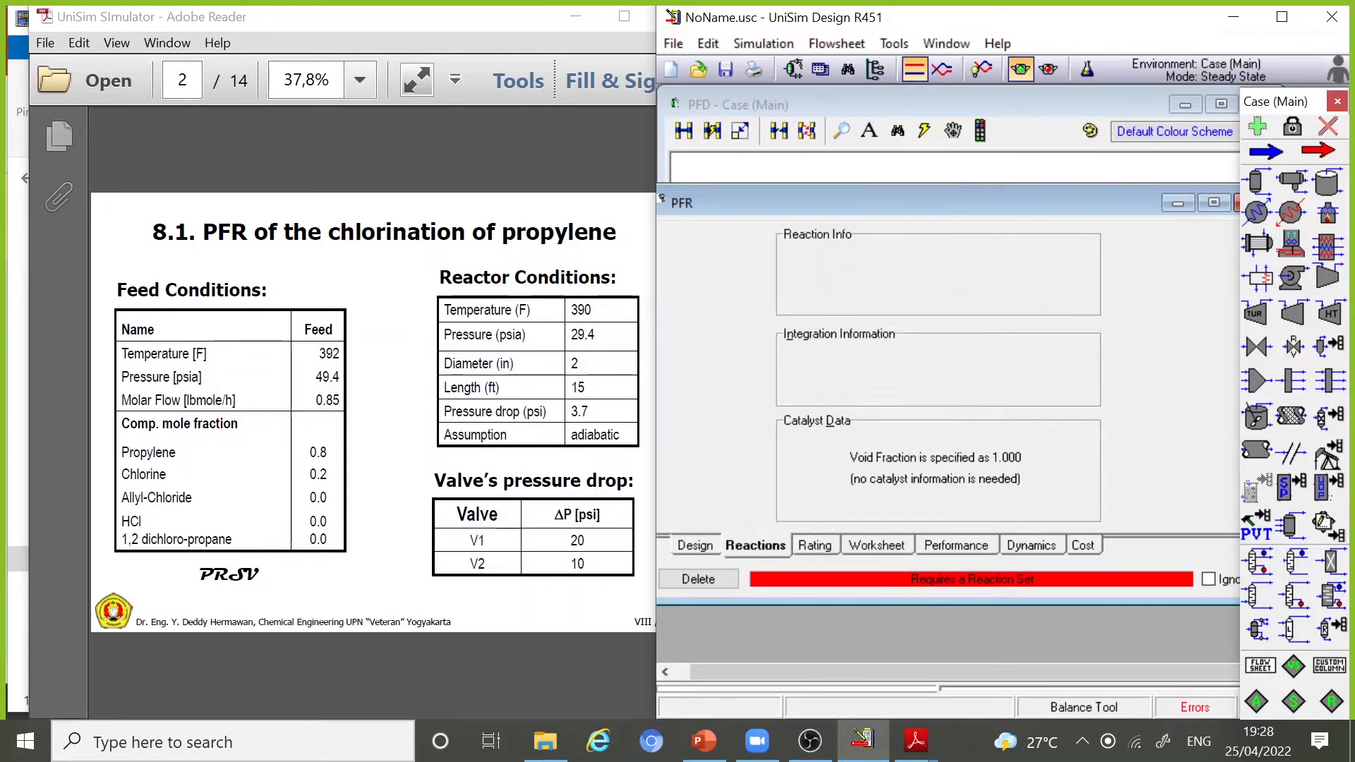
left_click(1002, 254)
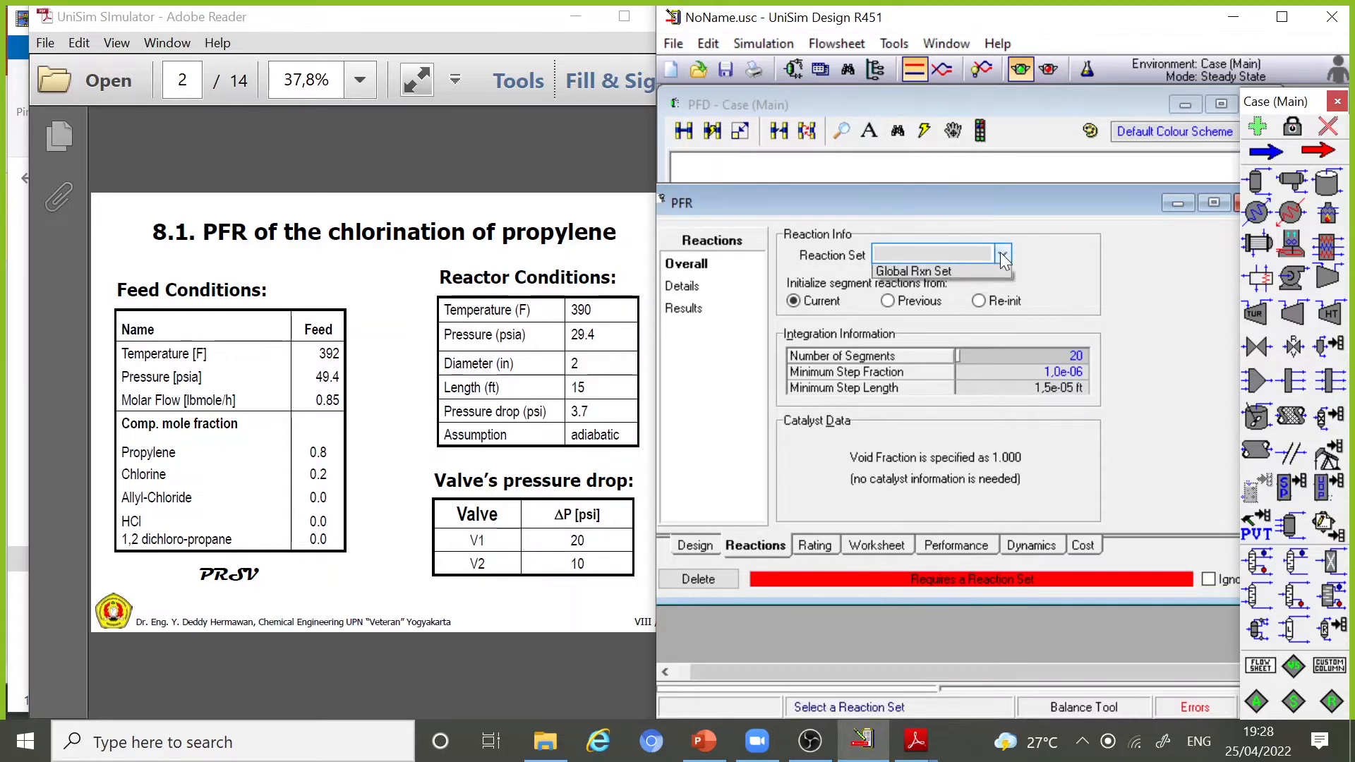
left_click(936, 273)
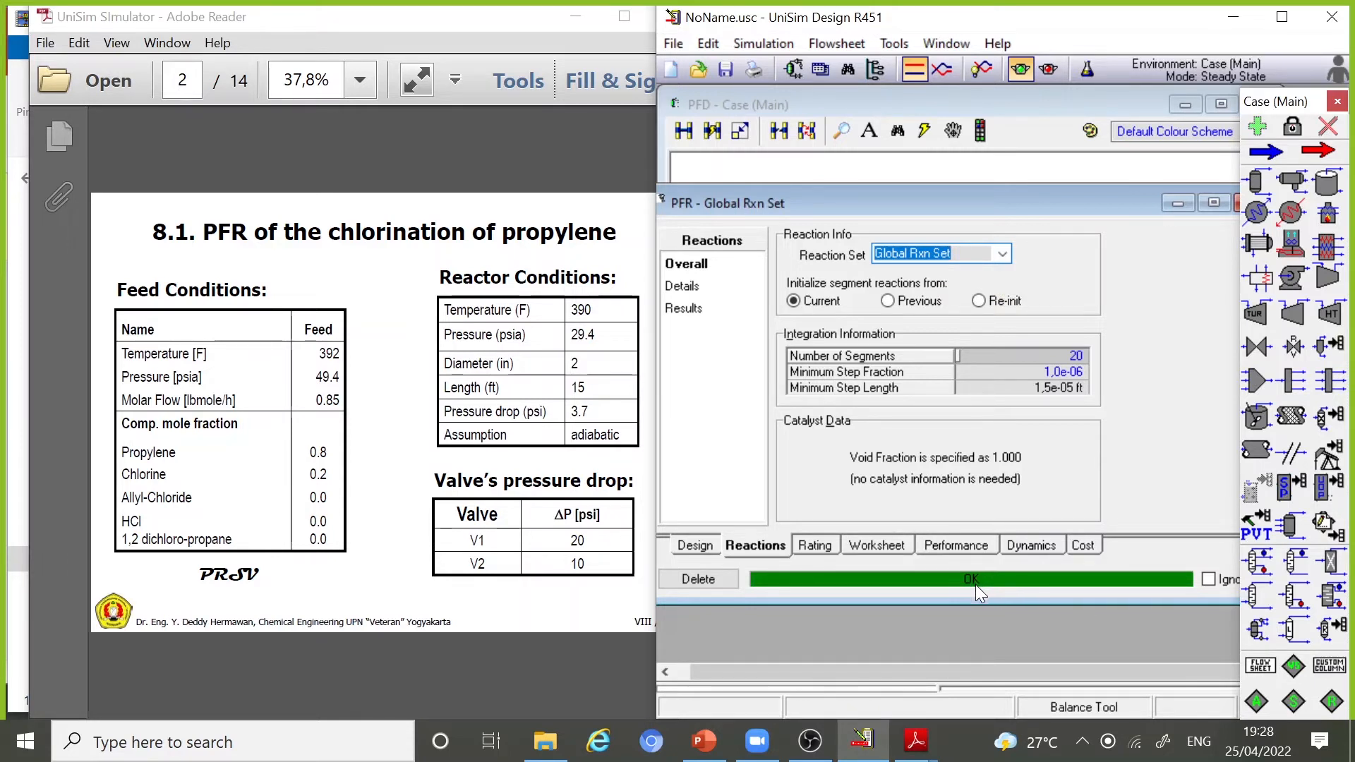
left_click(681, 287)
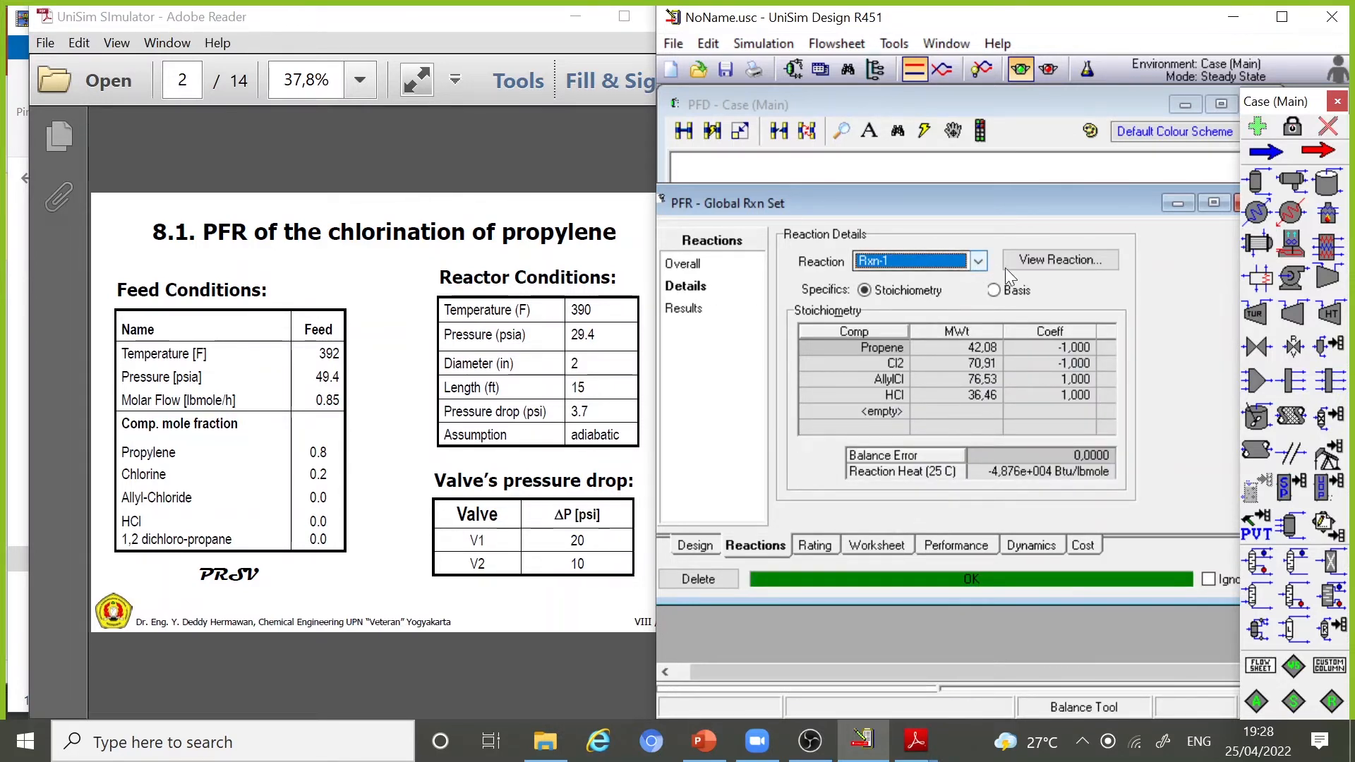
left_click(691, 310)
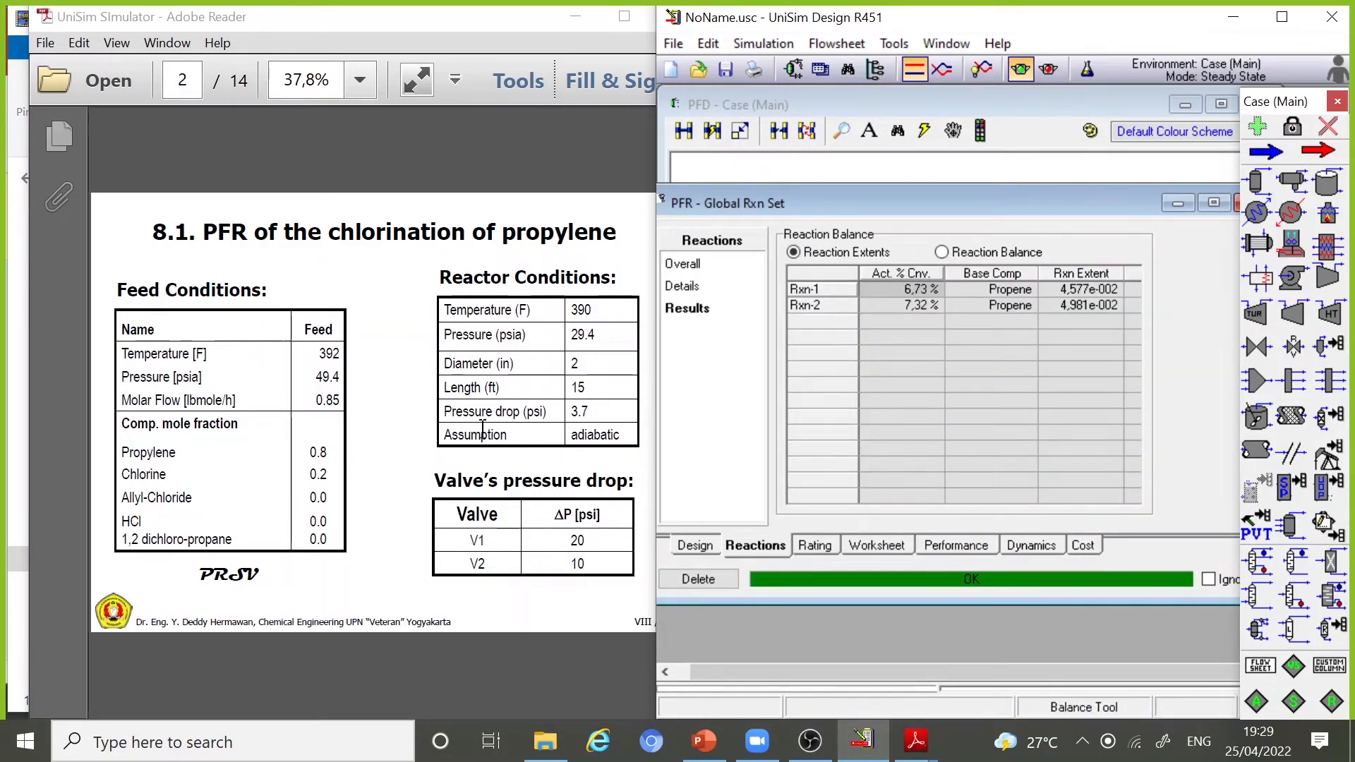
scroll(484, 423, "down", 2)
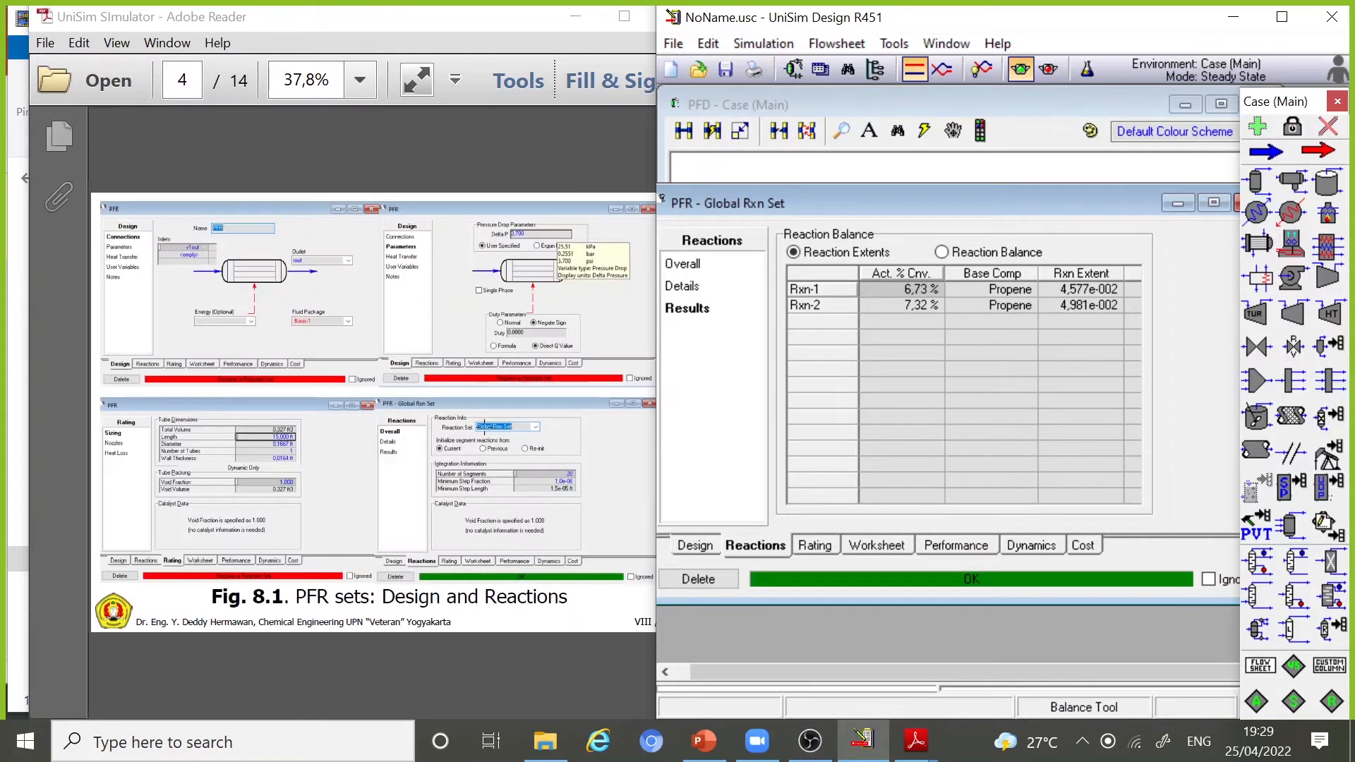
scroll(484, 423, "down", 1)
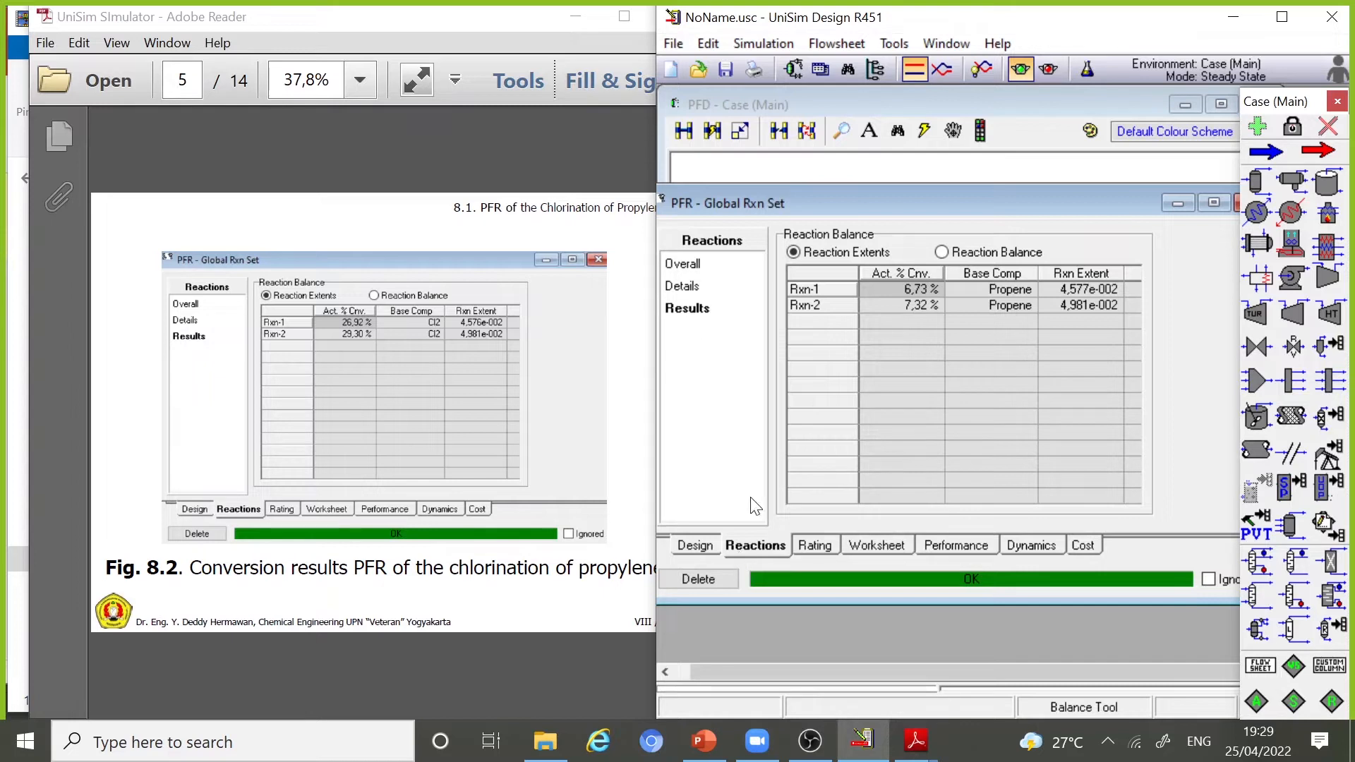
Step: Change the base component of reaction Rxn-1 to Cl2 from the reactor's reaction details and close the reaction window
left_click(707, 545)
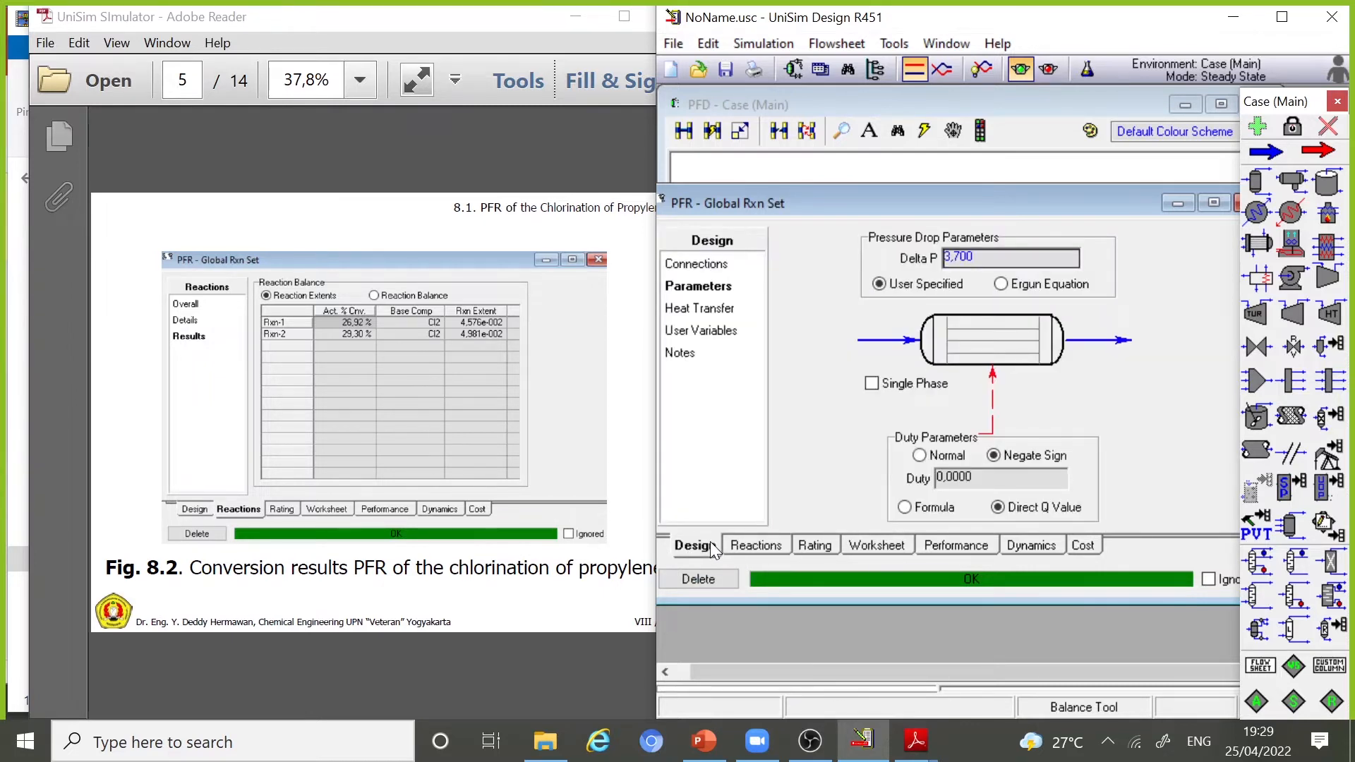
left_click(756, 546)
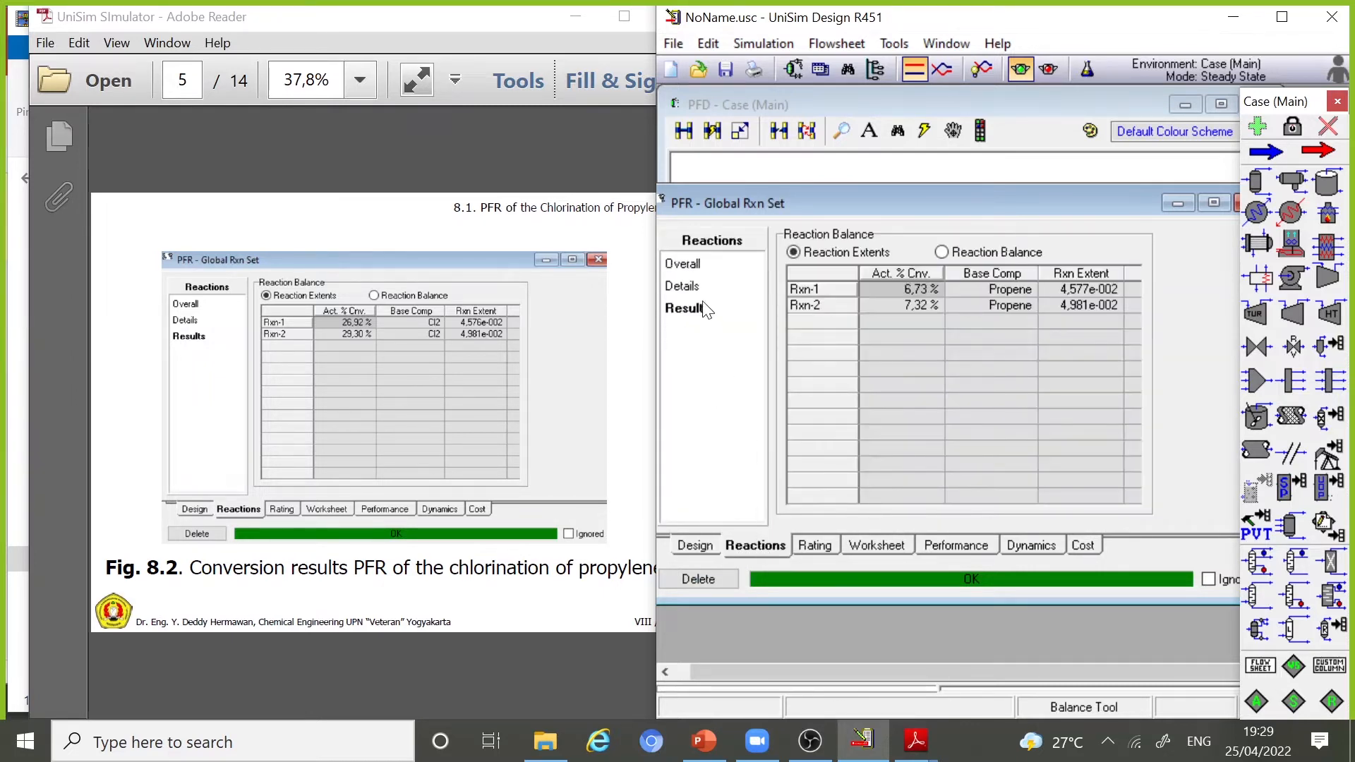
left_click(689, 265)
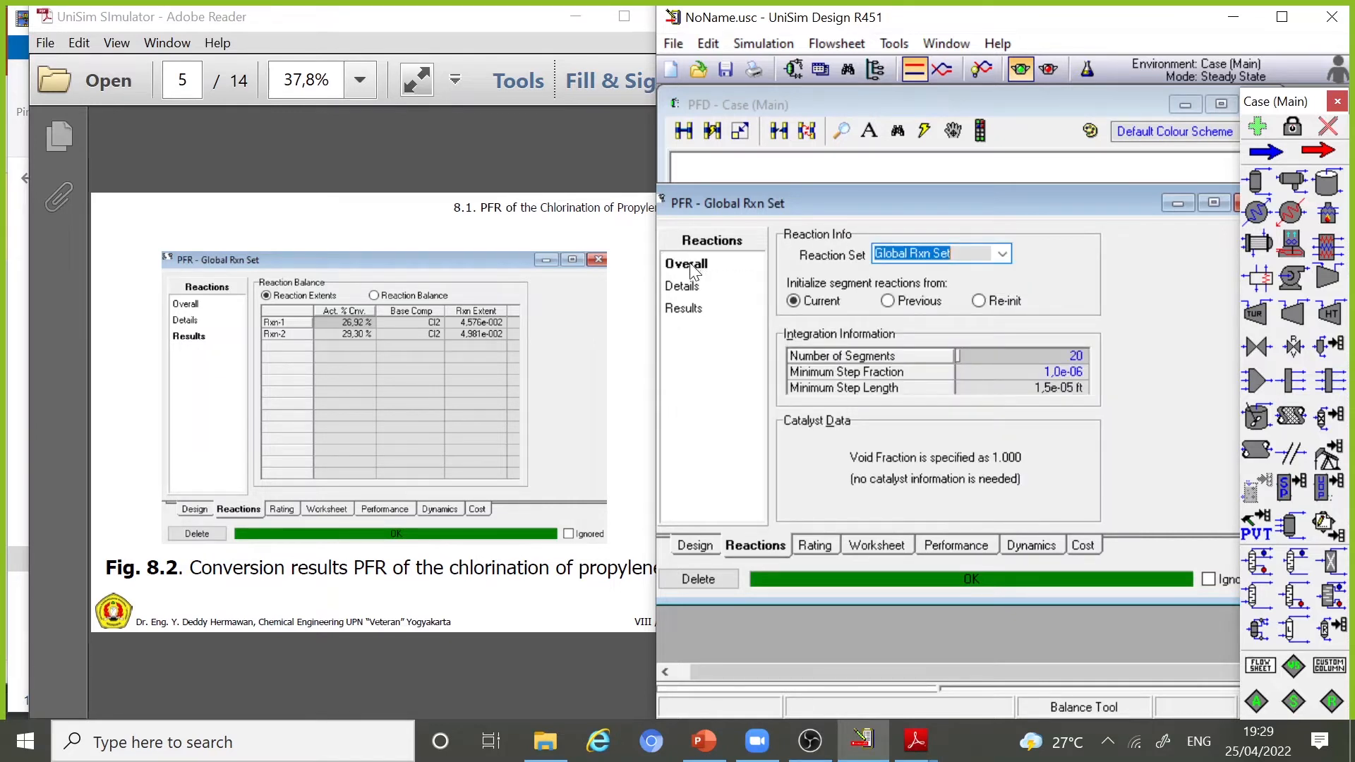
left_click(683, 287)
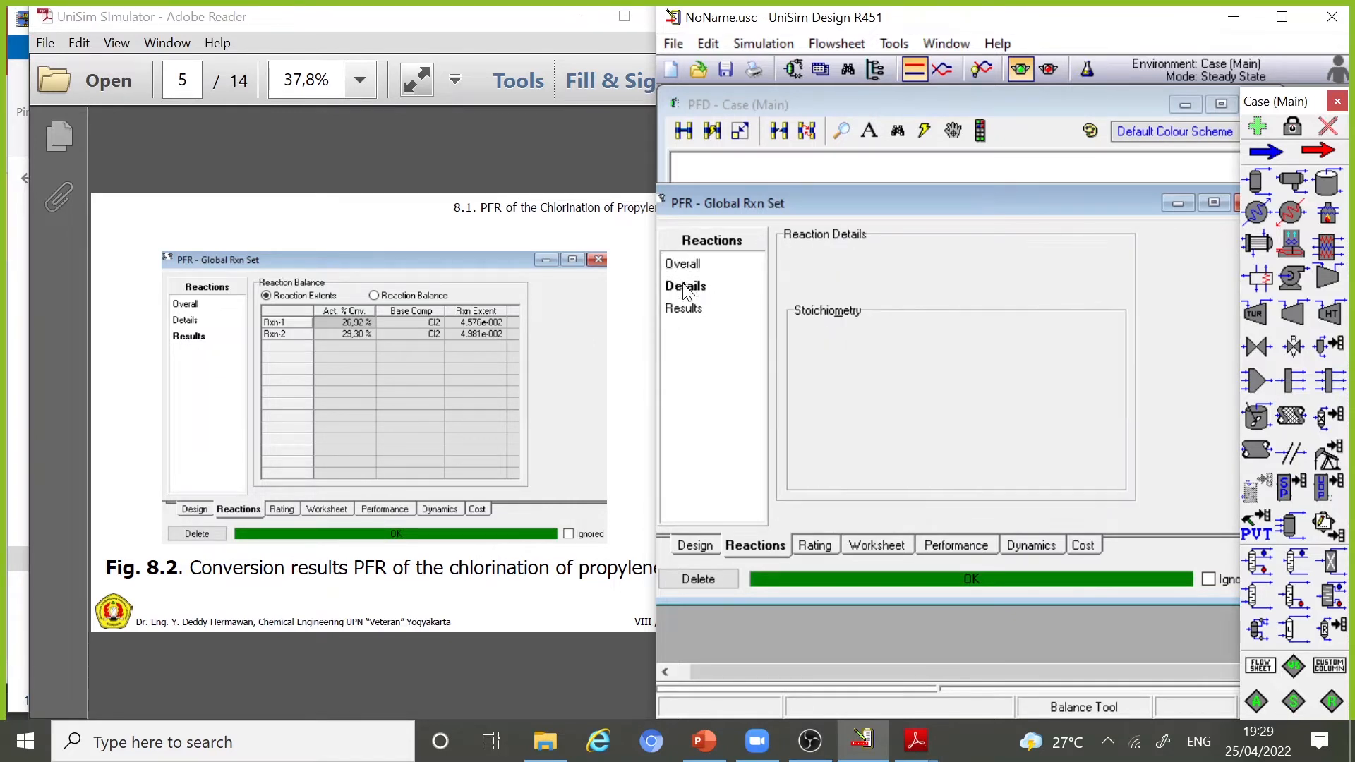
left_click(1075, 259)
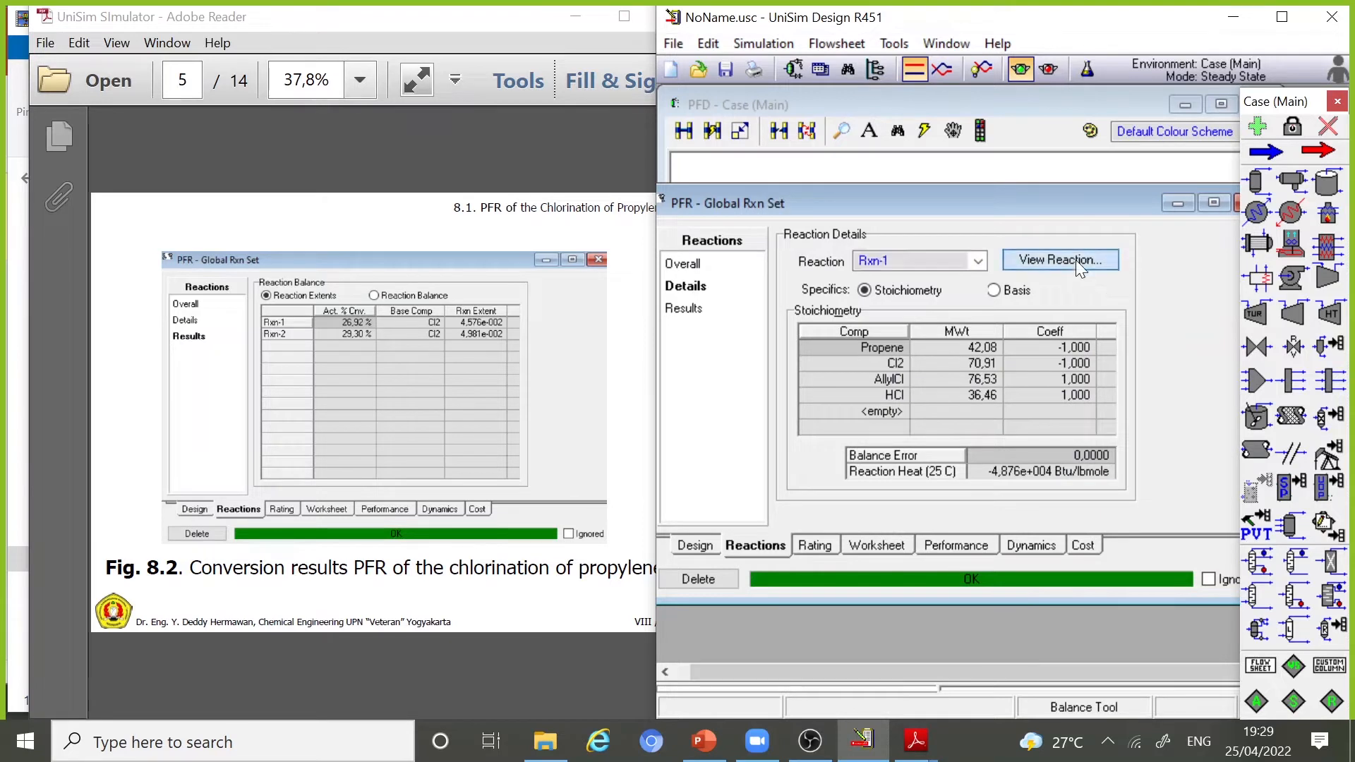
left_click(850, 461)
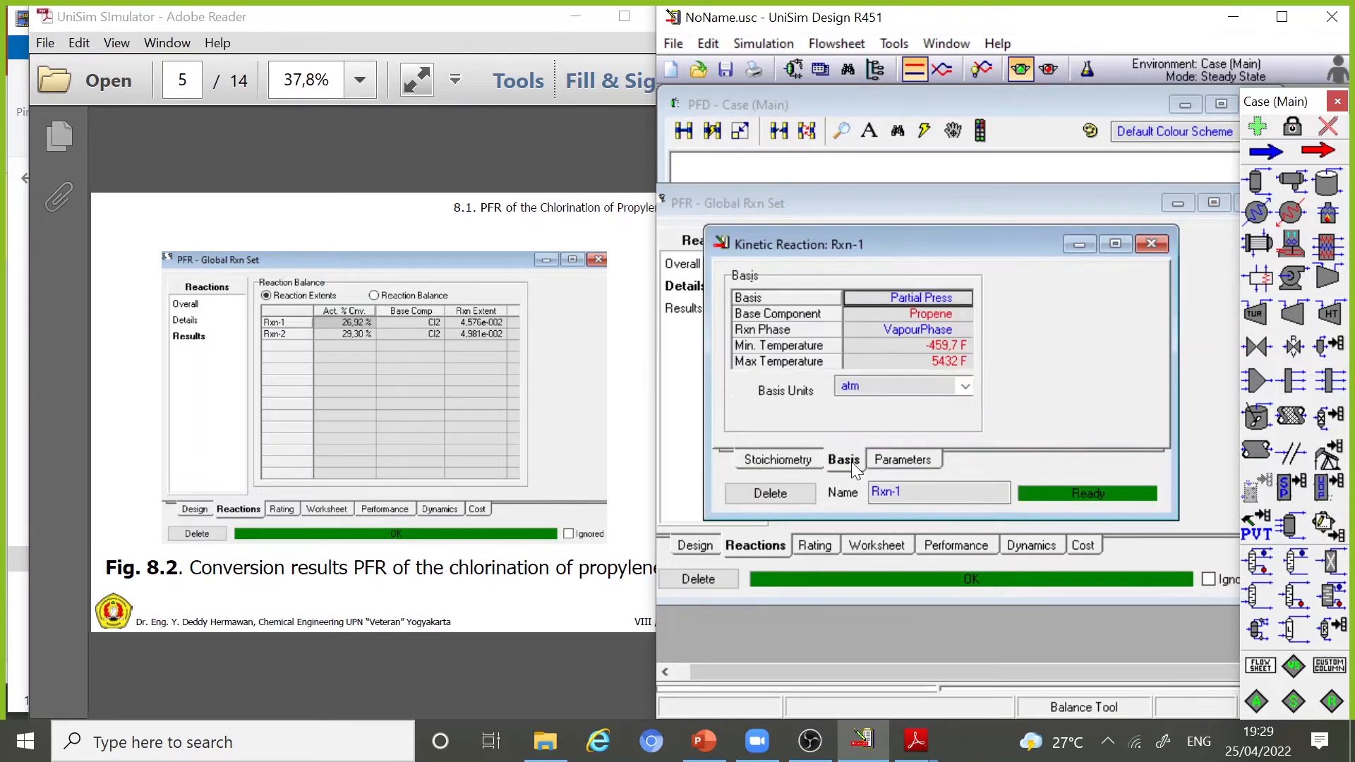
left_click(965, 312)
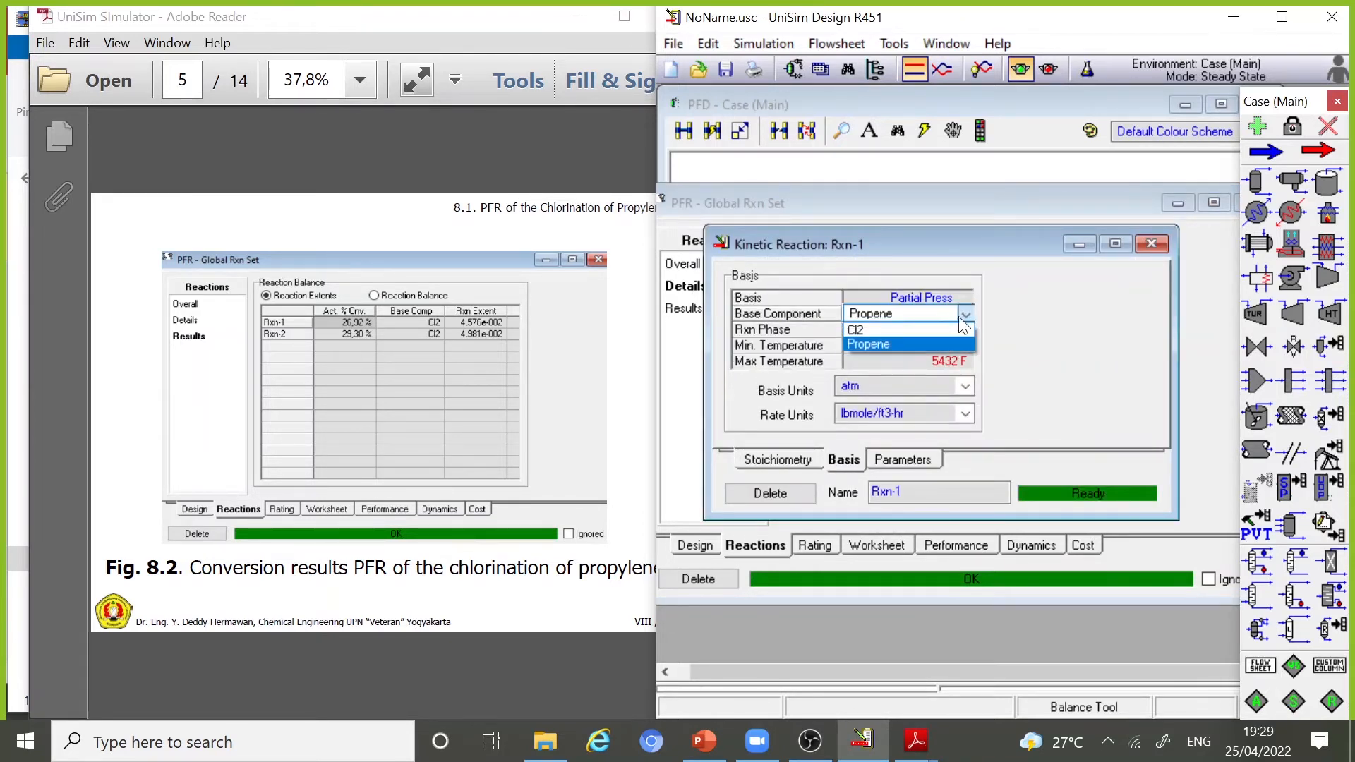
left_click(864, 331)
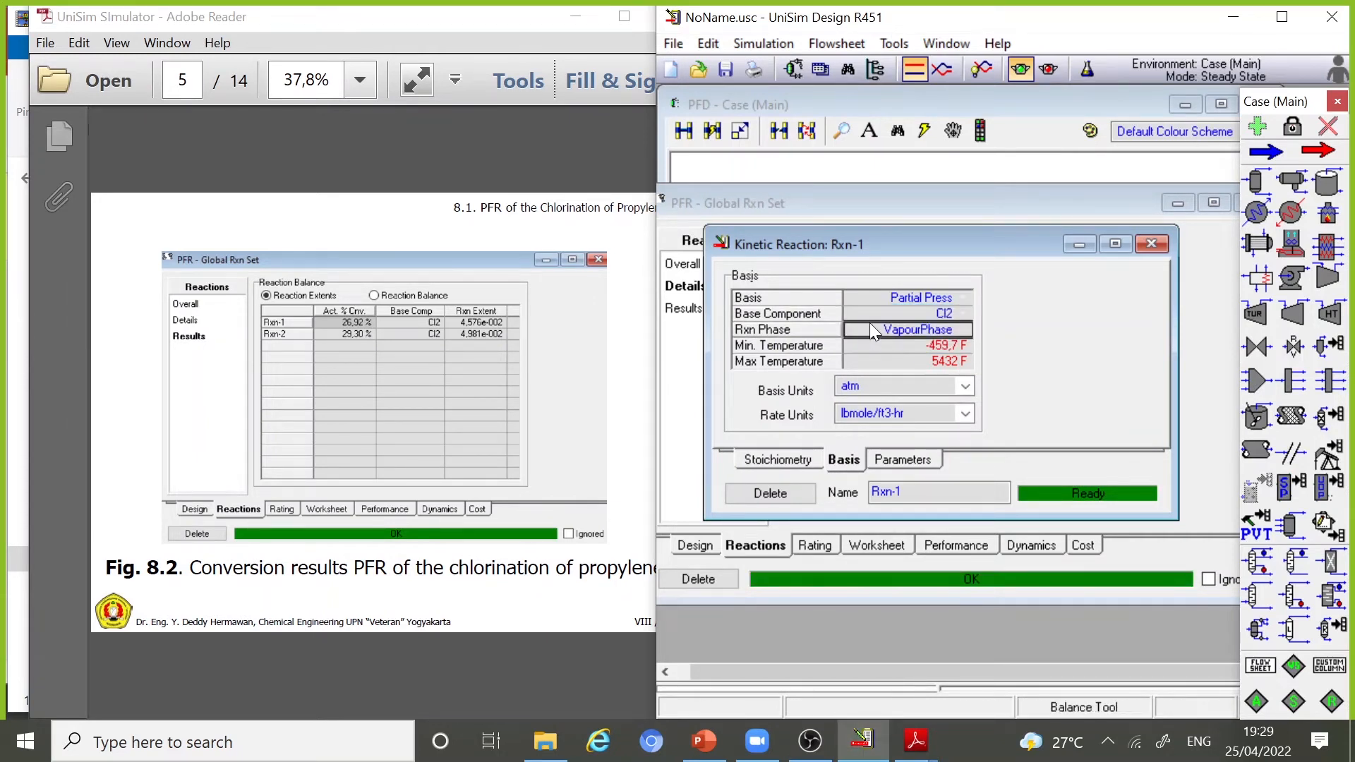
left_click(1151, 244)
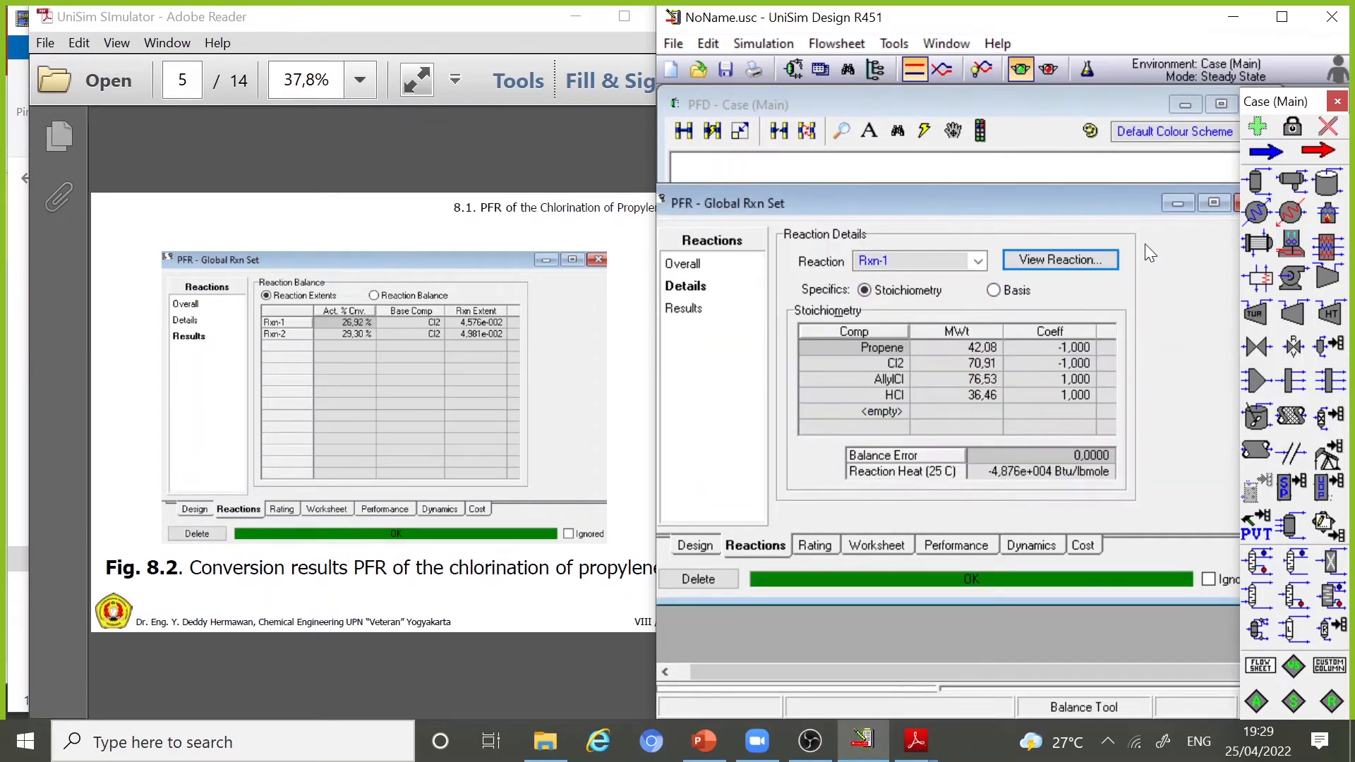
Step: Change the base component of reaction Rxn-2 to Cl2 from the reactor's reaction details and close the reaction window
left_click(978, 261)
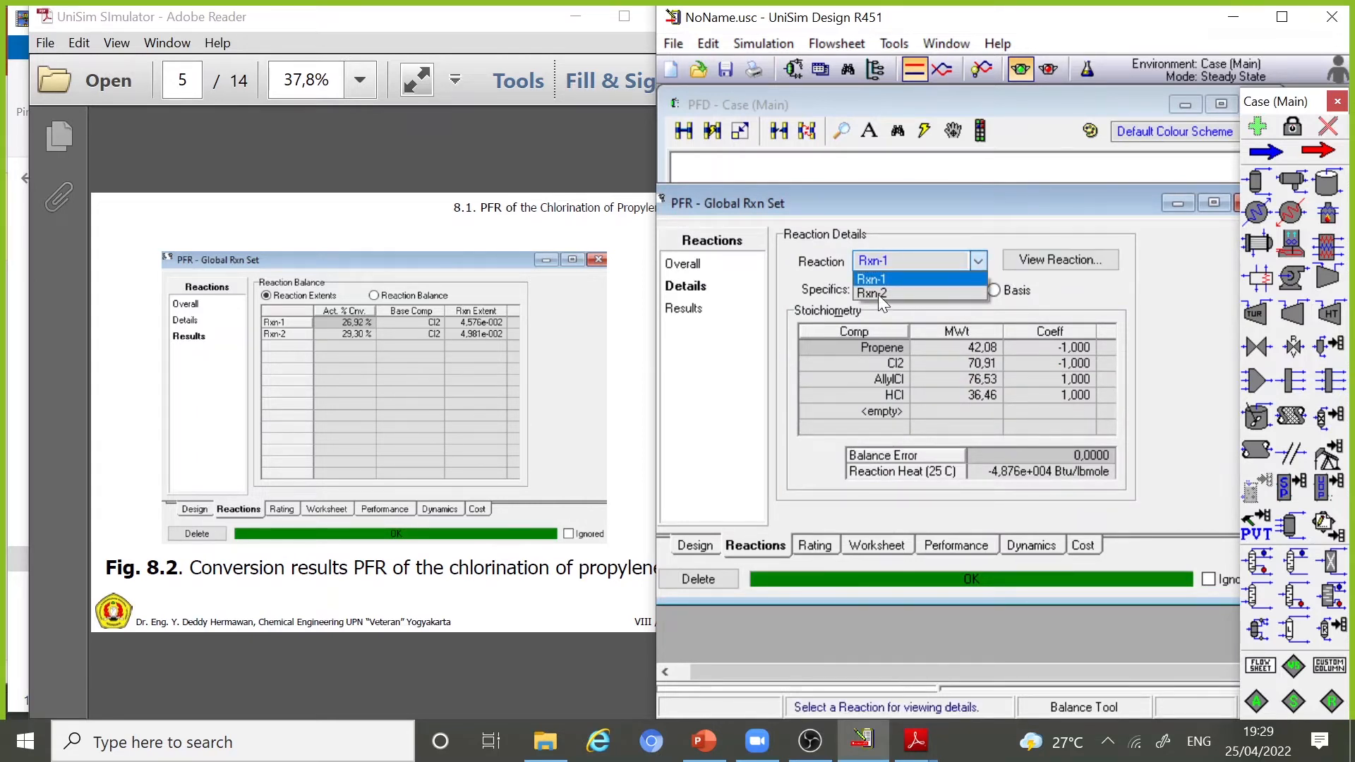
left_click(882, 295)
left_click(1052, 264)
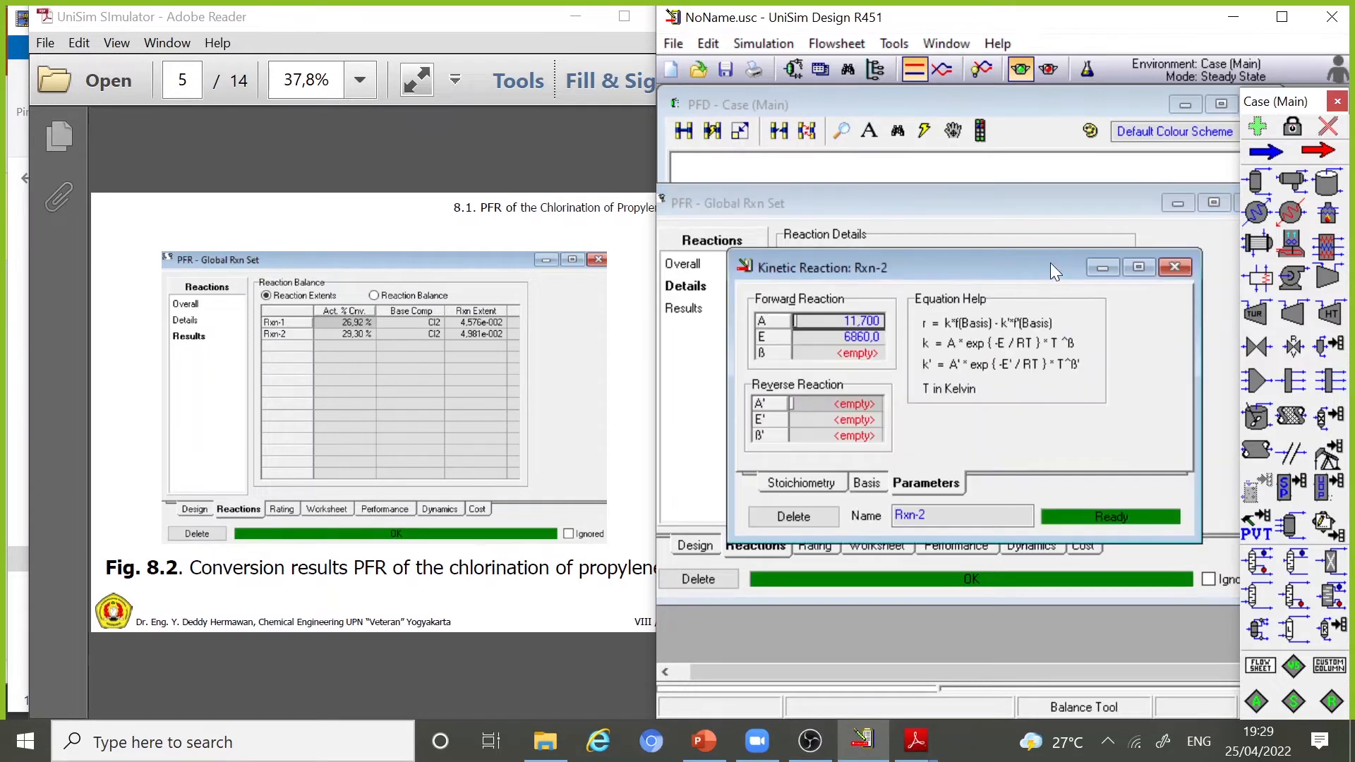
left_click(862, 482)
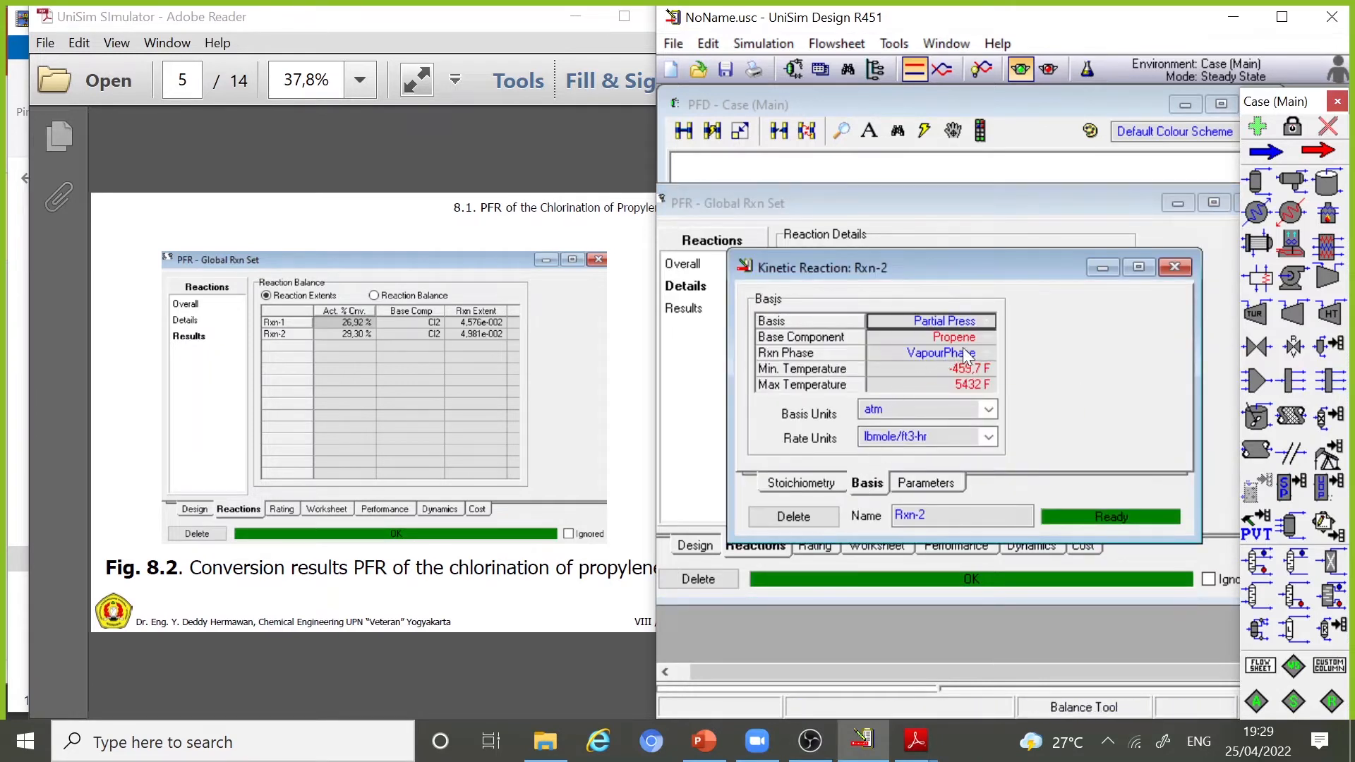
left_click(989, 335)
left_click(989, 336)
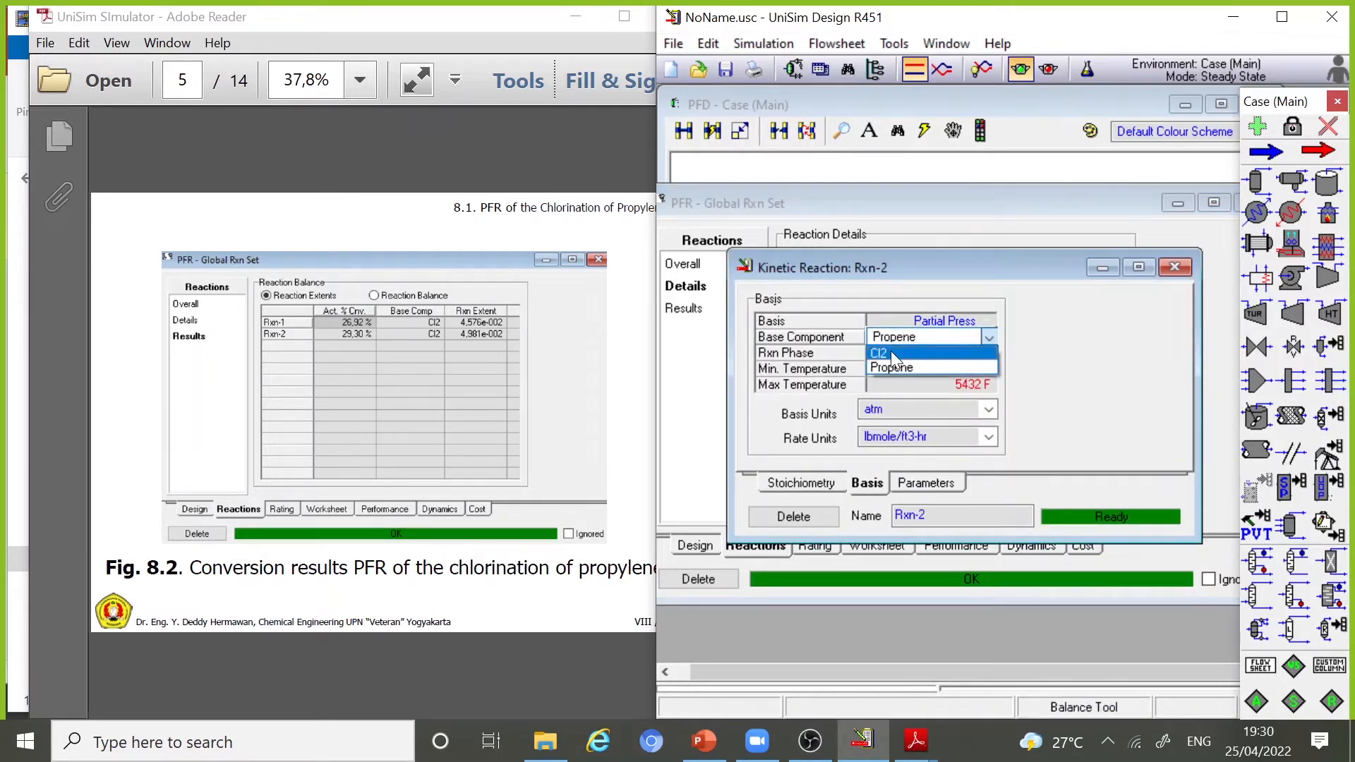
left_click(890, 350)
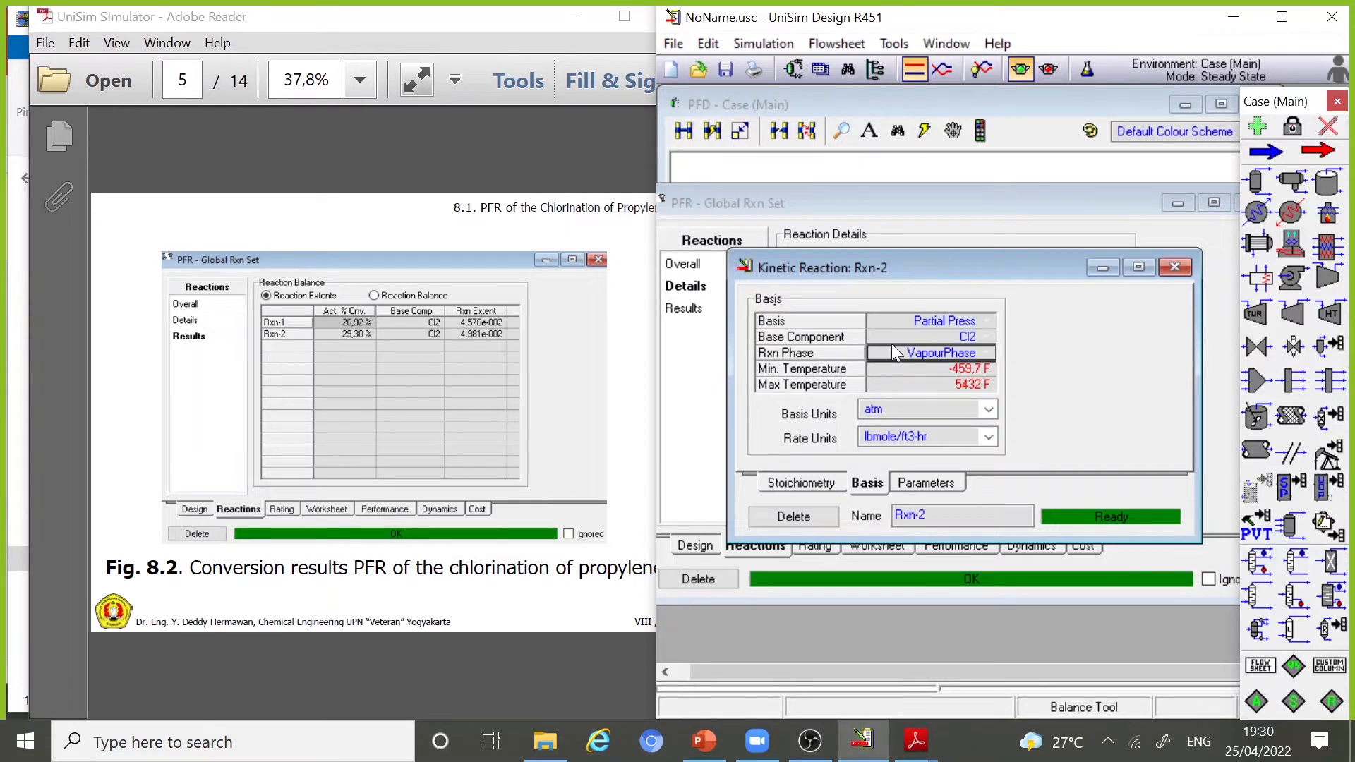
left_click(1175, 268)
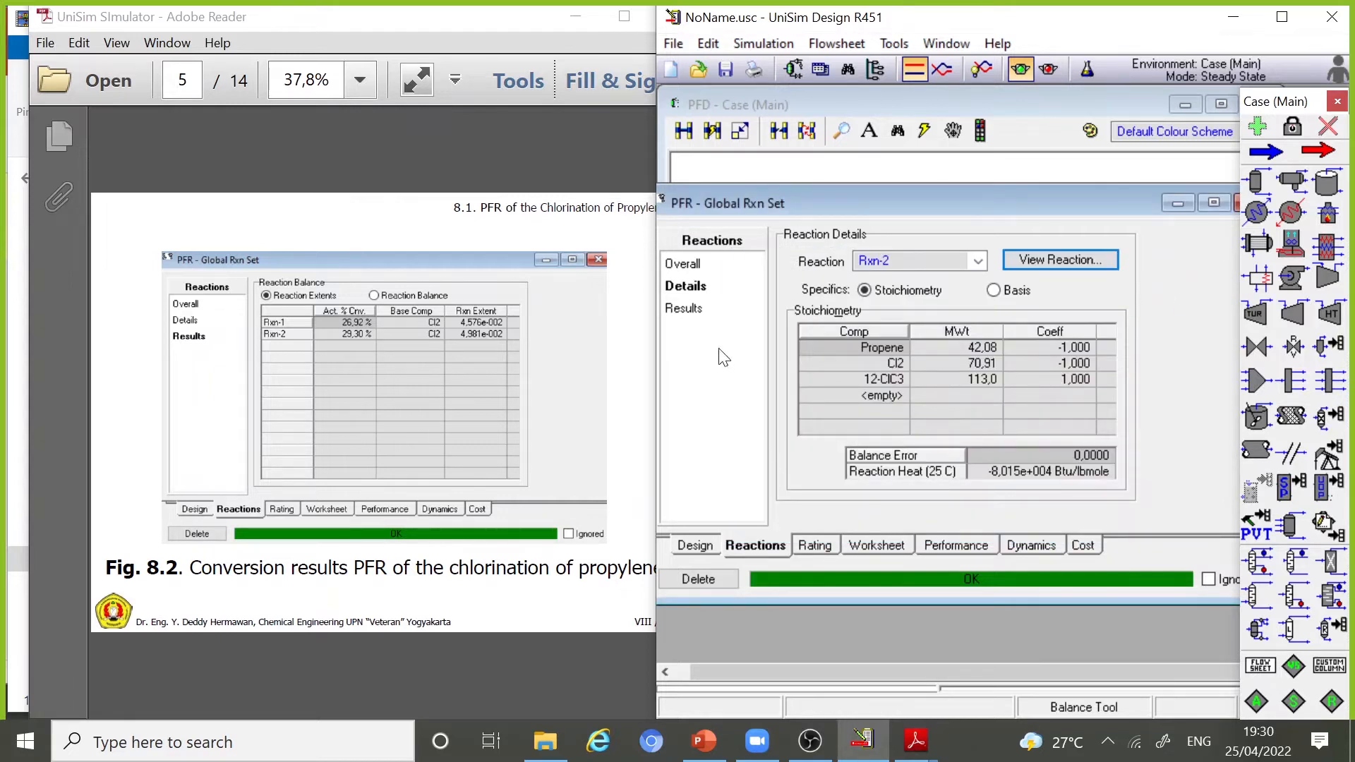
Step: Compare the reactor's conversion results, stream conditions and compositions with the propylene chlorination figures in the PDF
left_click(695, 310)
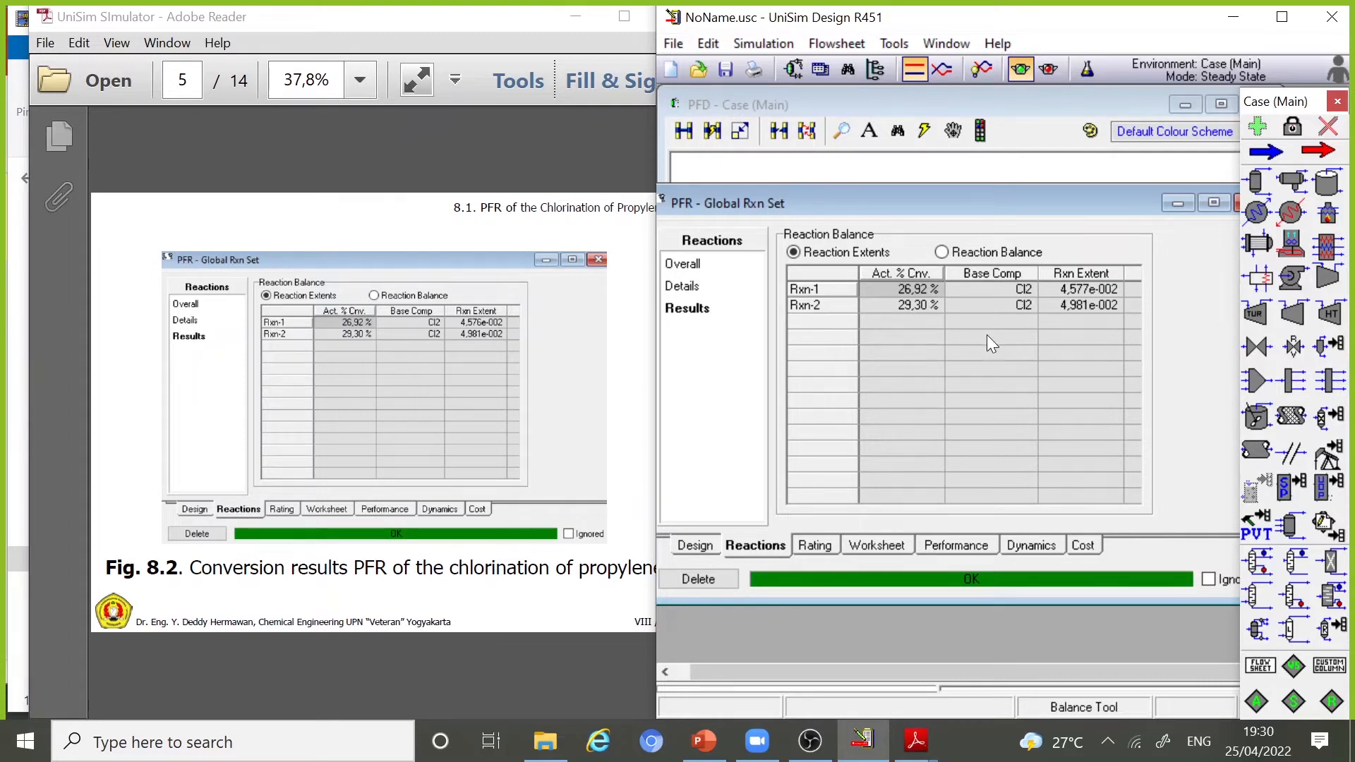
scroll(327, 459, "down", 1)
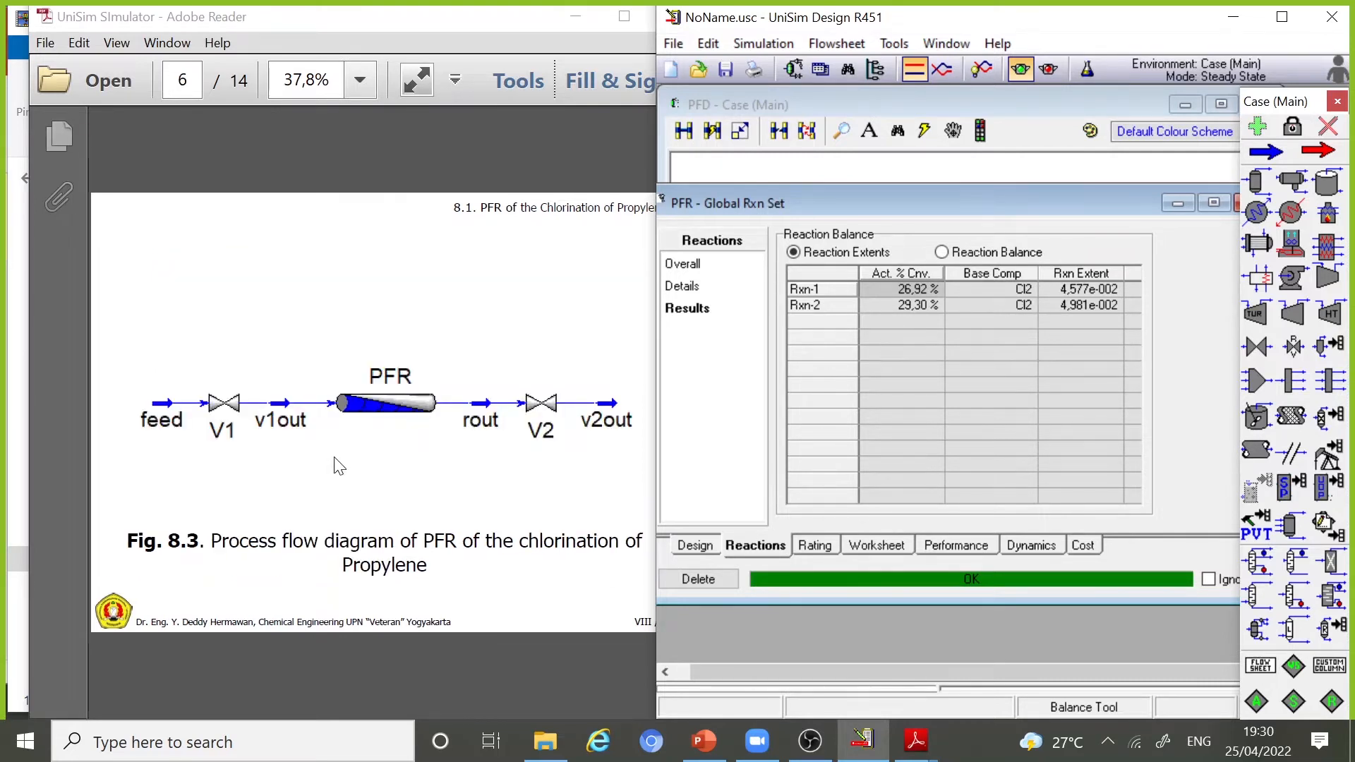
scroll(344, 466, "down", 1)
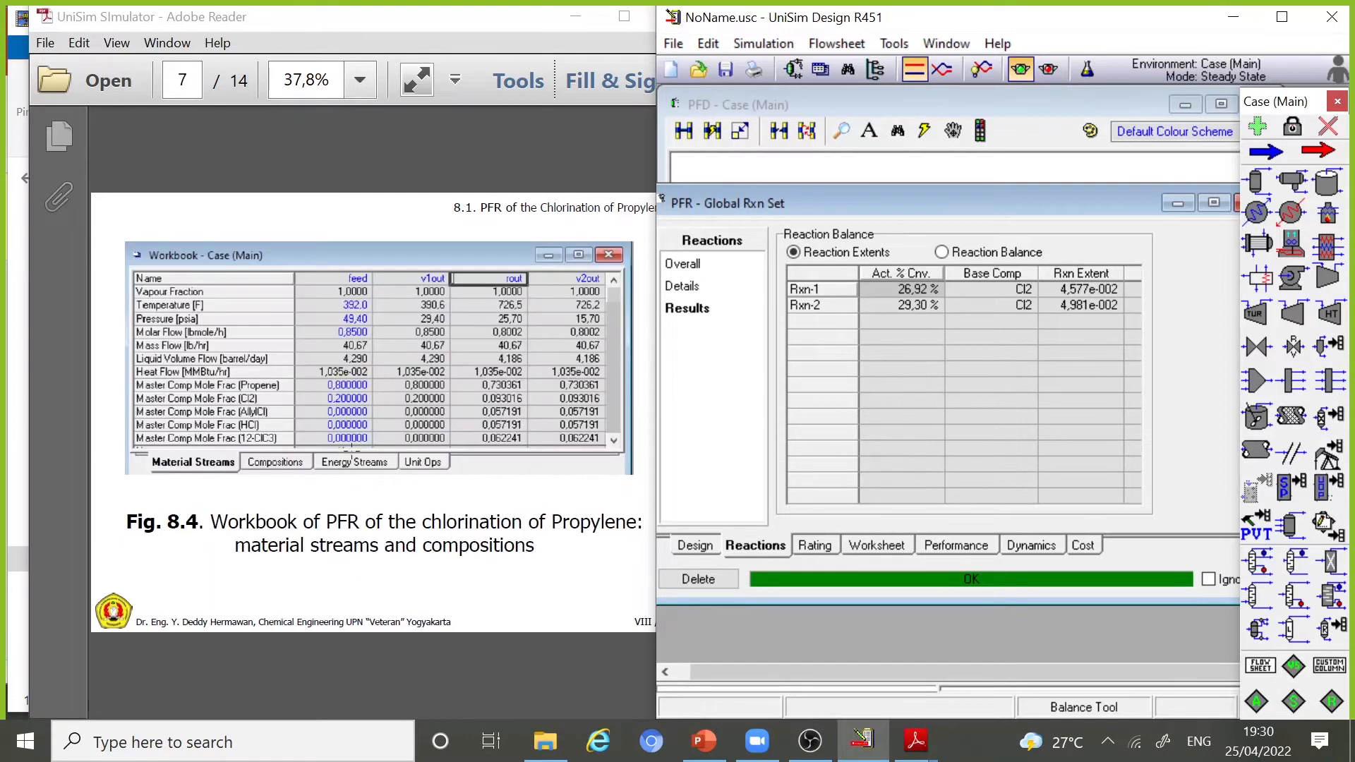
left_click(876, 544)
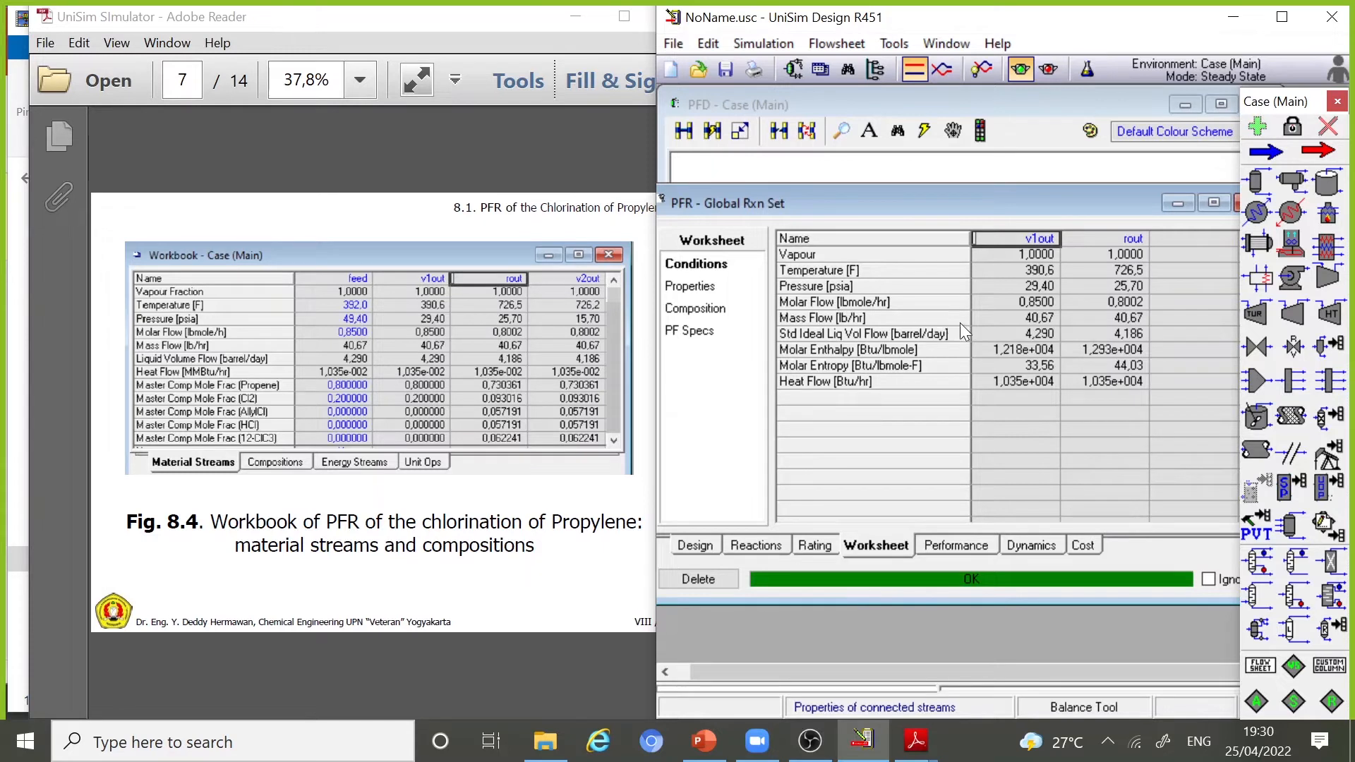
left_click(713, 311)
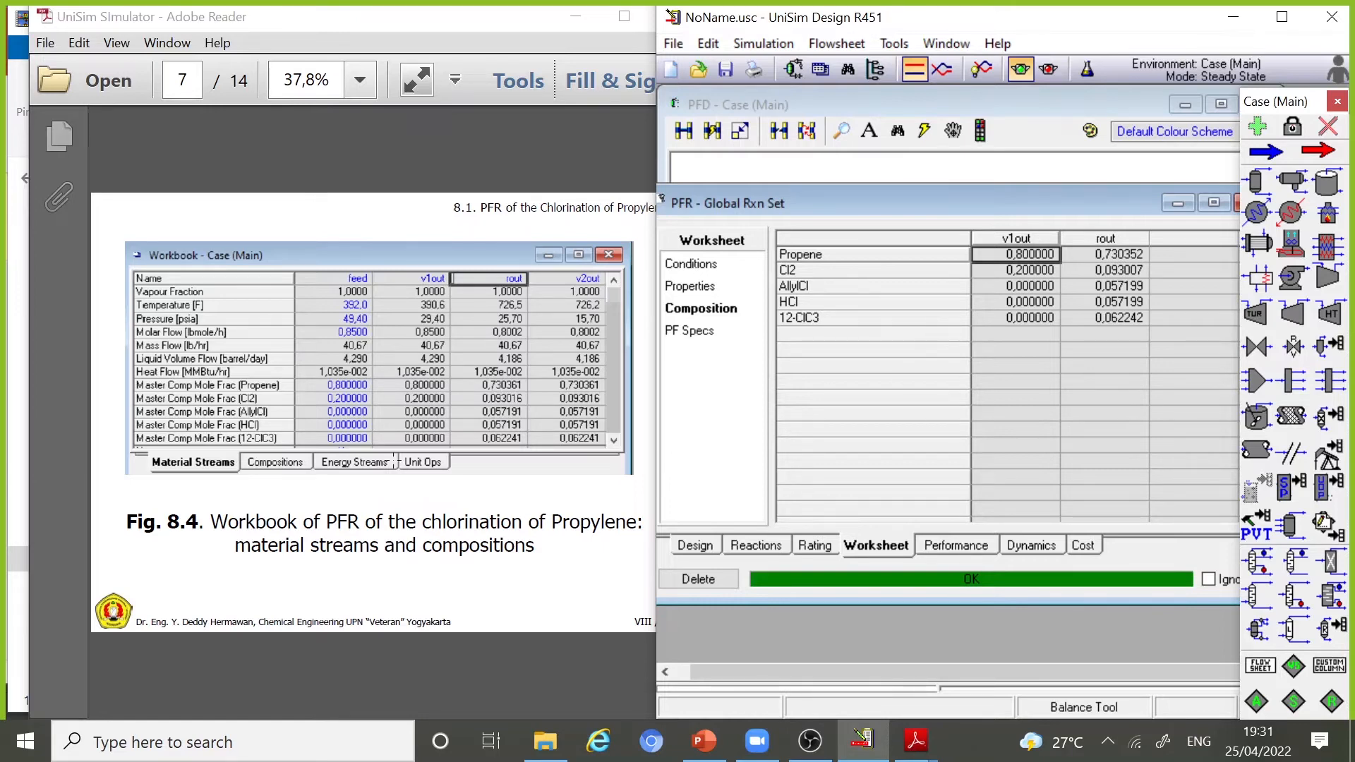
scroll(258, 504, "down", 1)
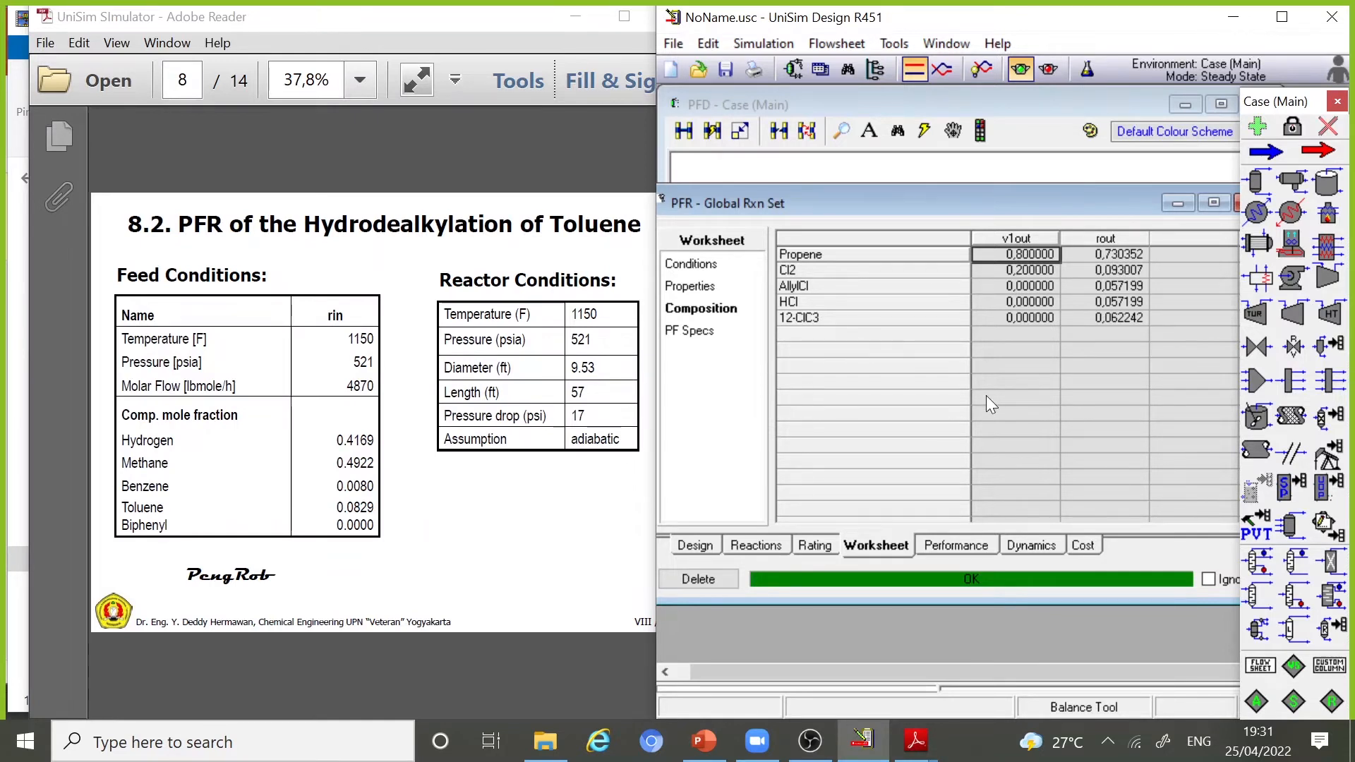
Step: Start saving the simulation case and browse to the folder 00 TEACHING > Prak SIMPROS > UniSim on drive E
left_click(989, 159)
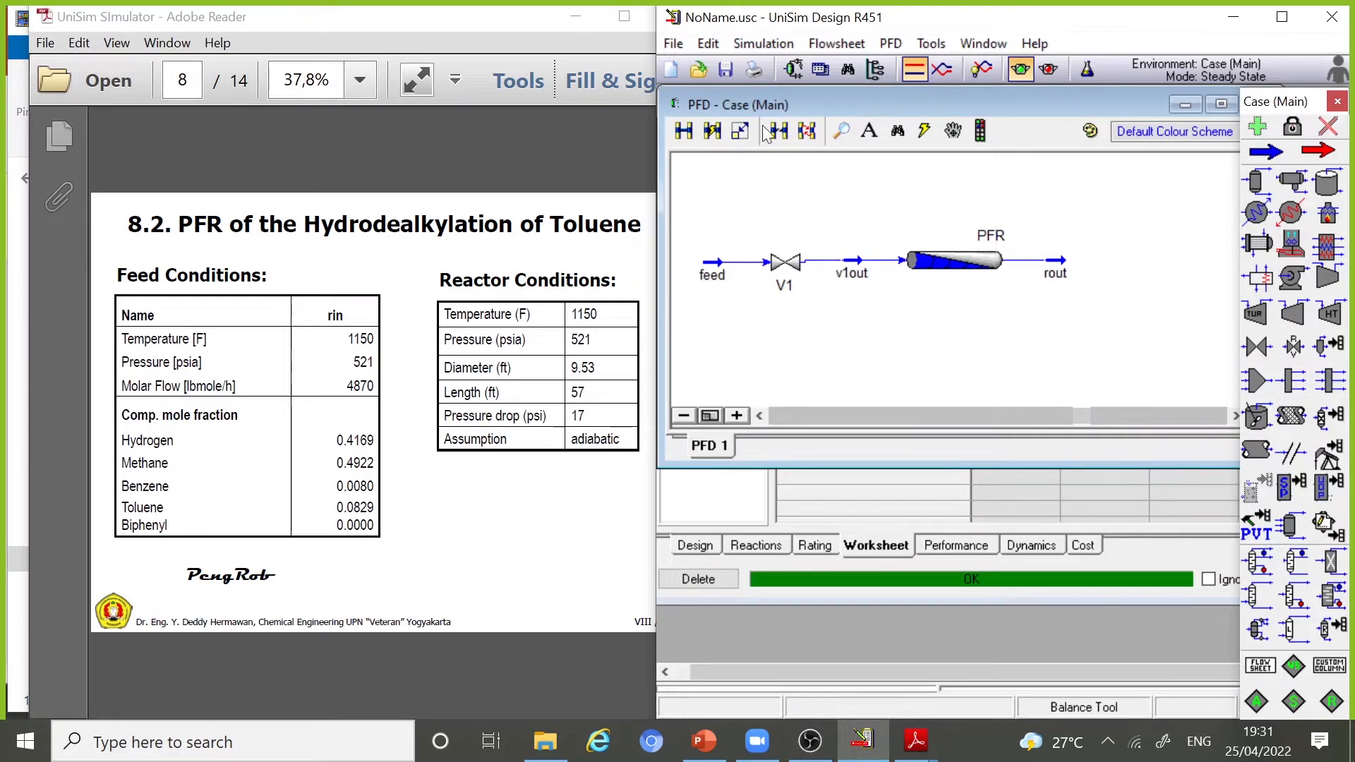
left_click(724, 72)
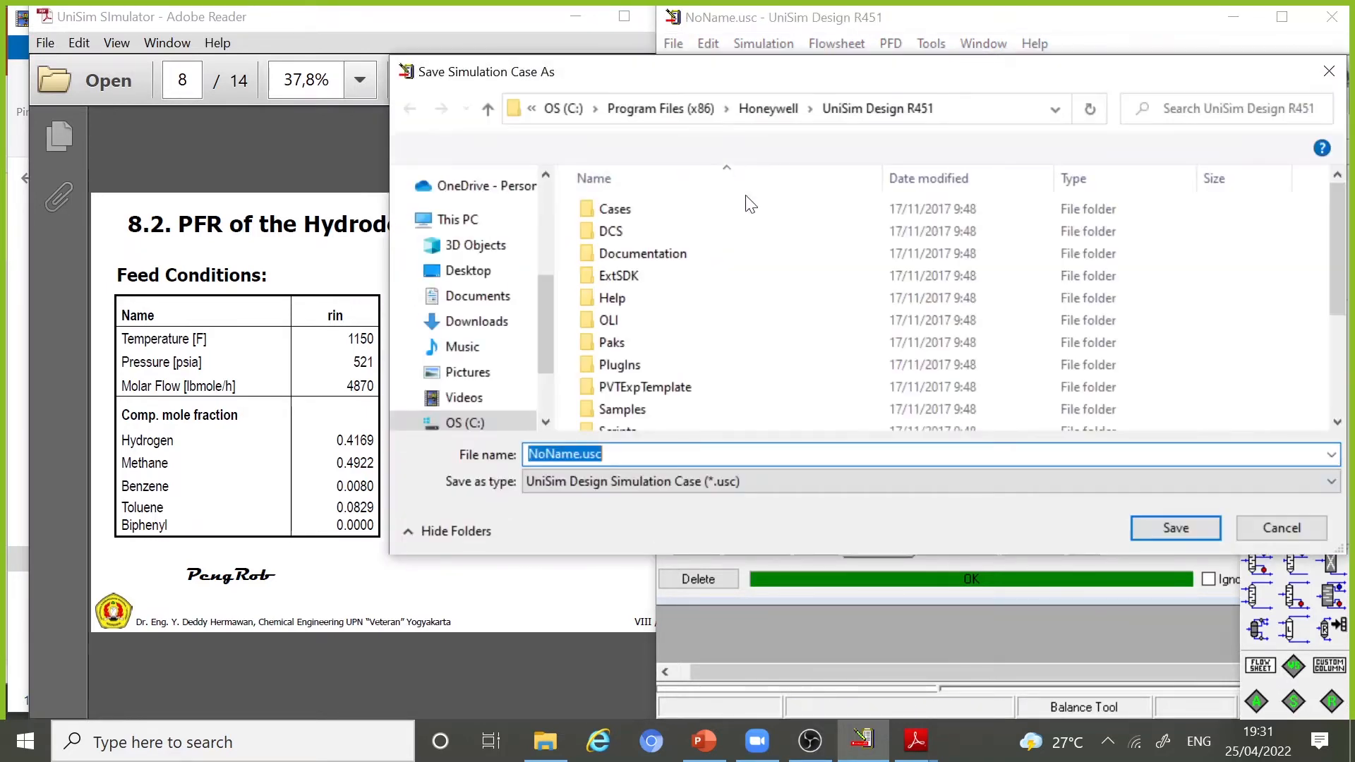
scroll(624, 370, "down", 3)
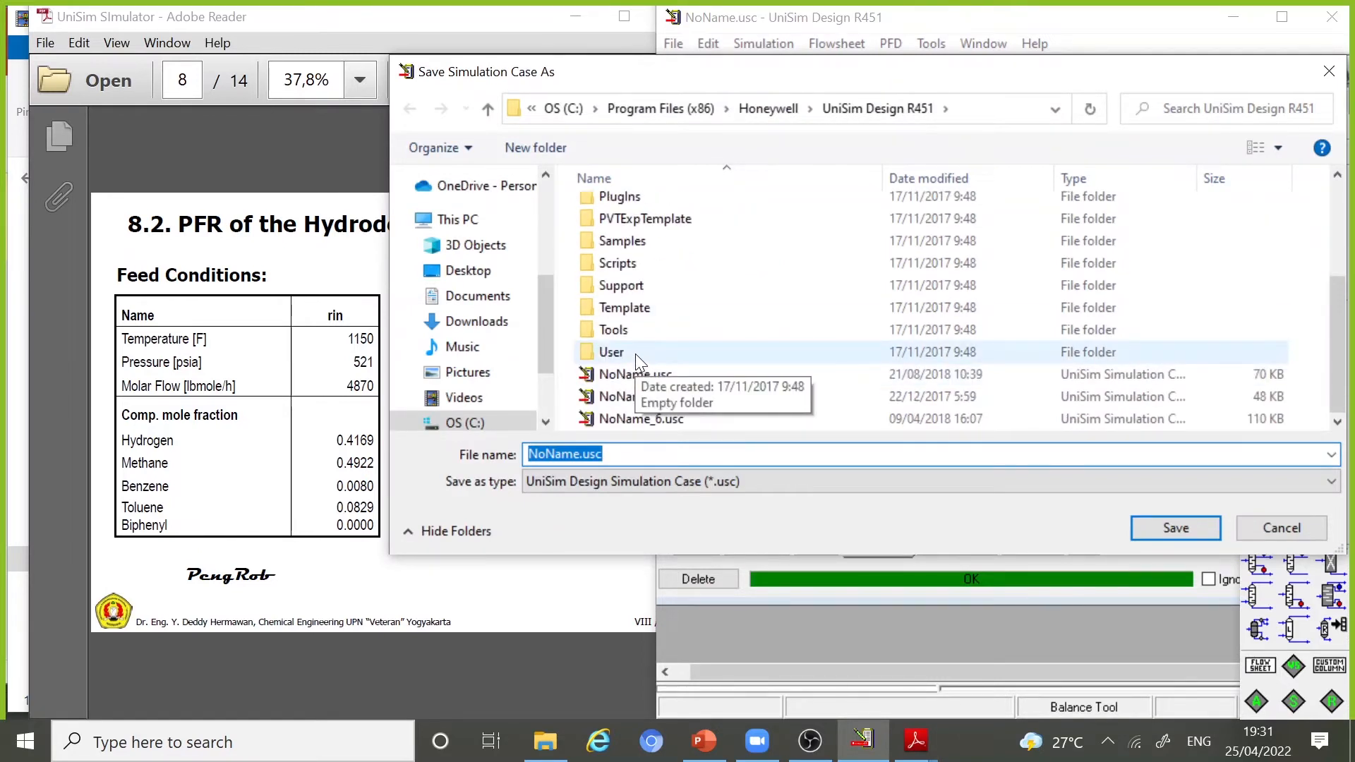
scroll(523, 384, "down", 3)
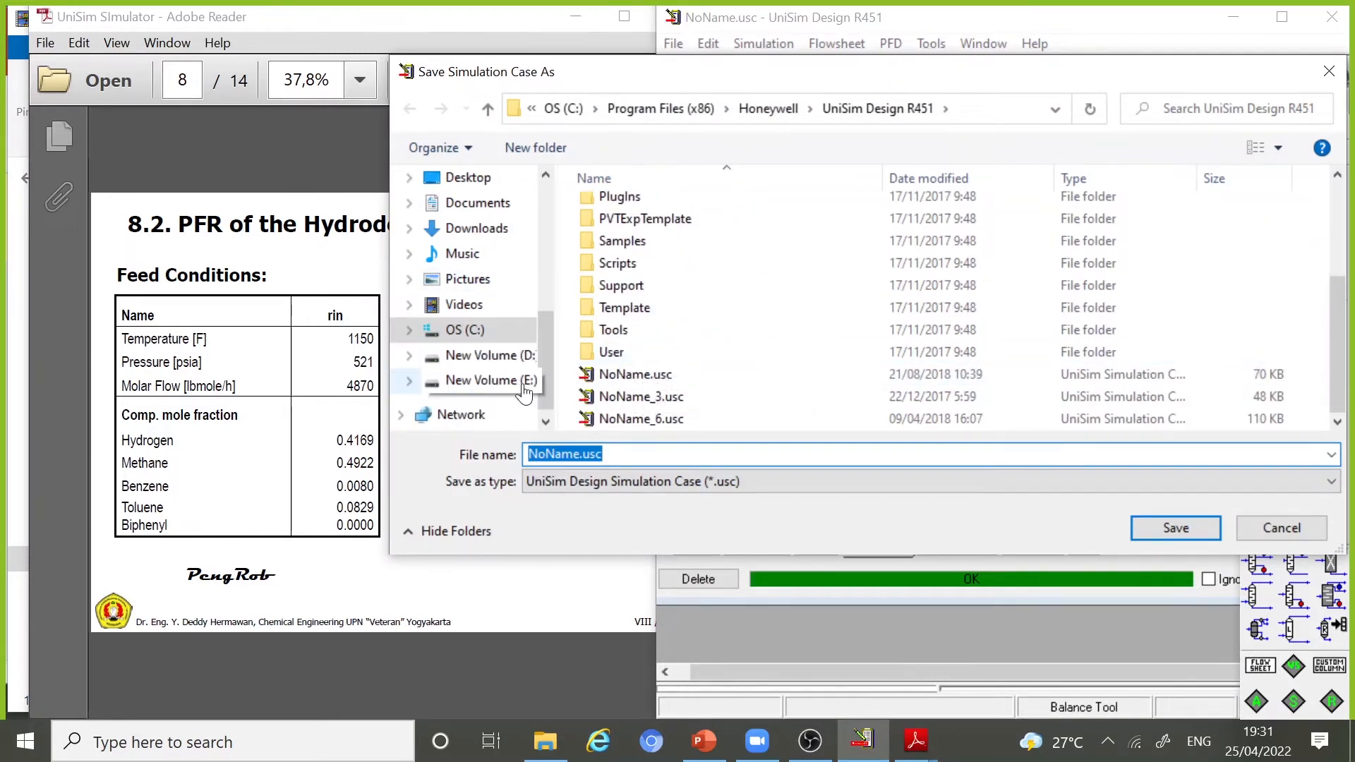
left_click(522, 384)
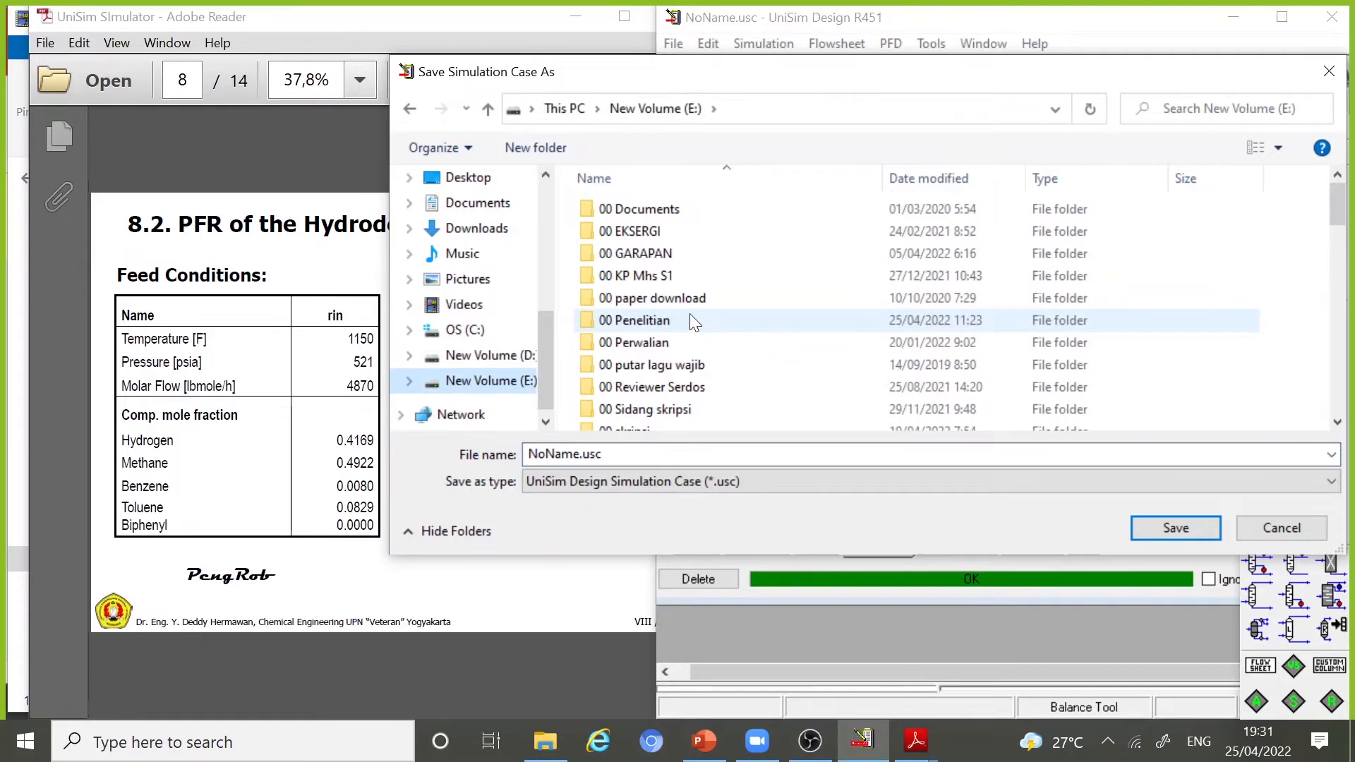
scroll(690, 310, "down", 1)
scroll(688, 310, "down", 1)
double_click(663, 349)
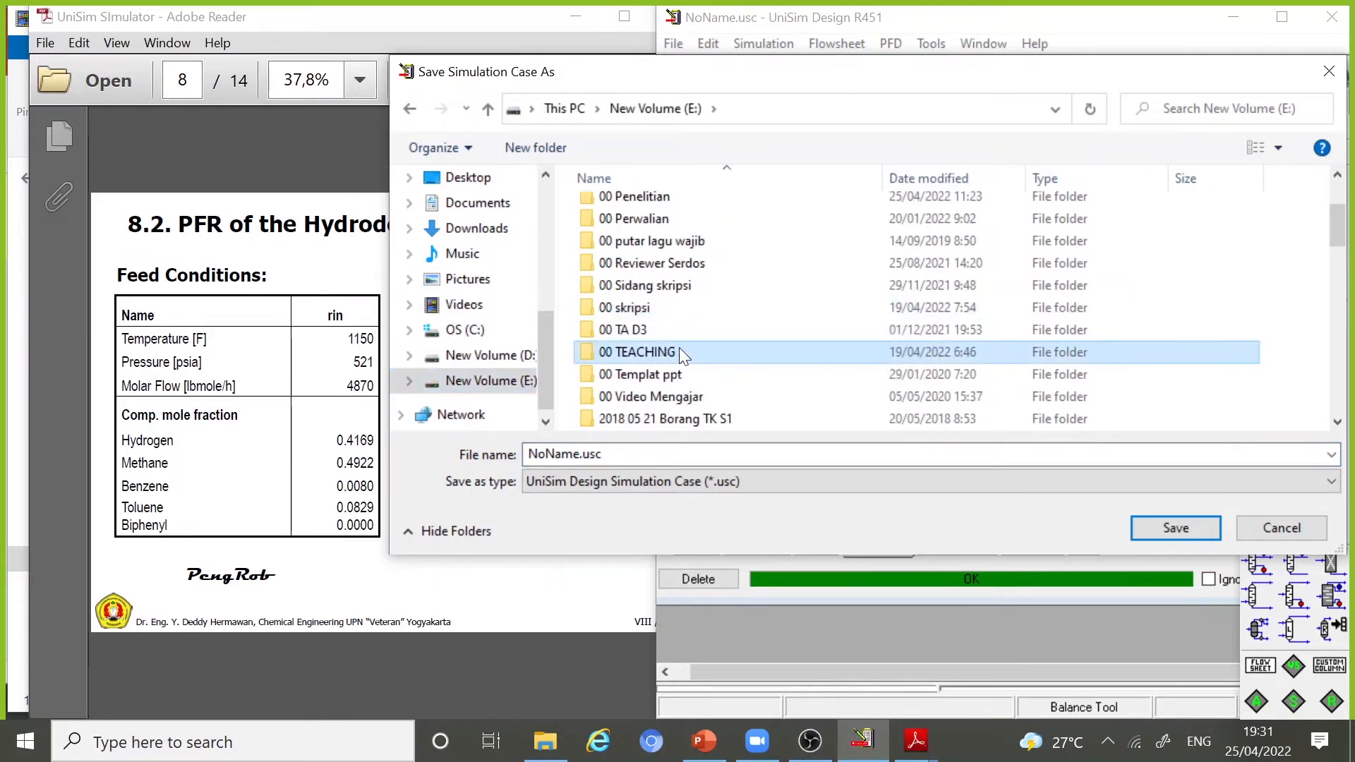
scroll(683, 344, "down", 2)
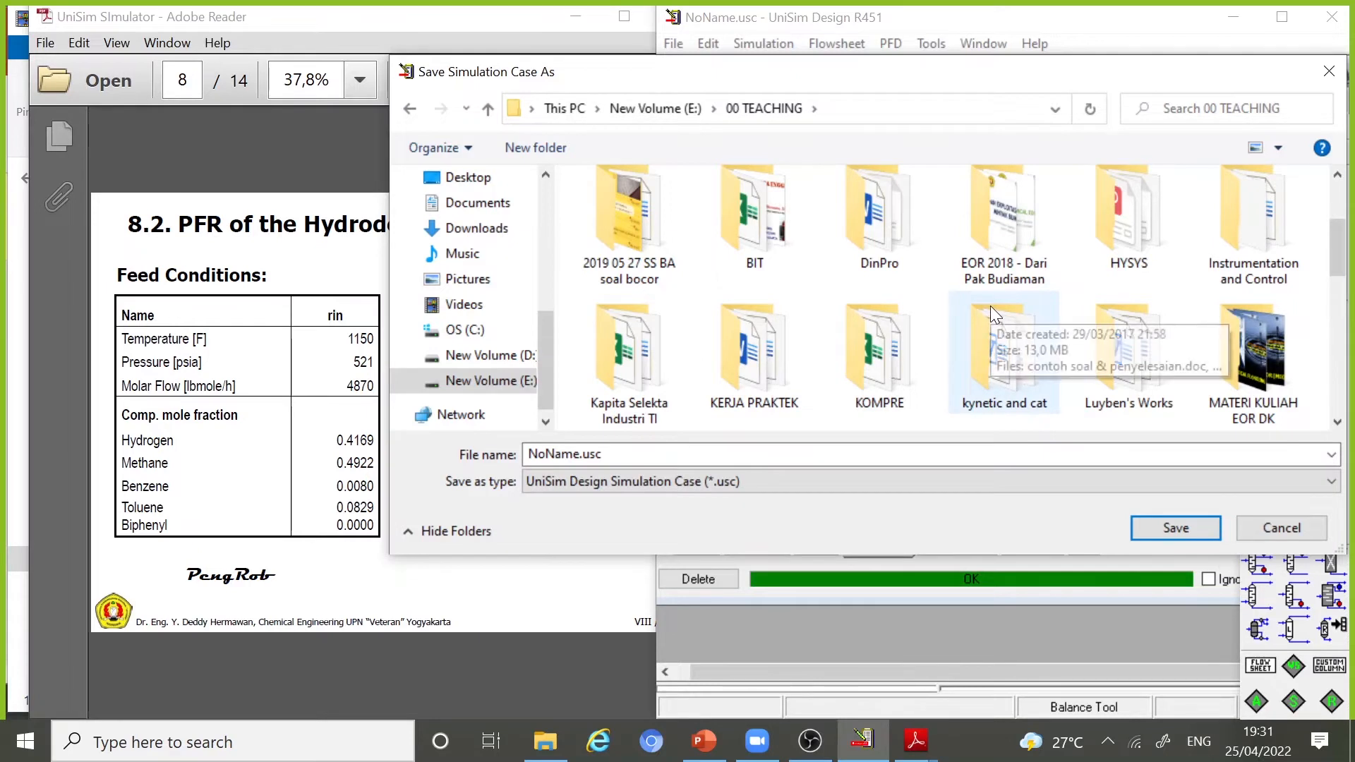
scroll(1117, 288, "down", 2)
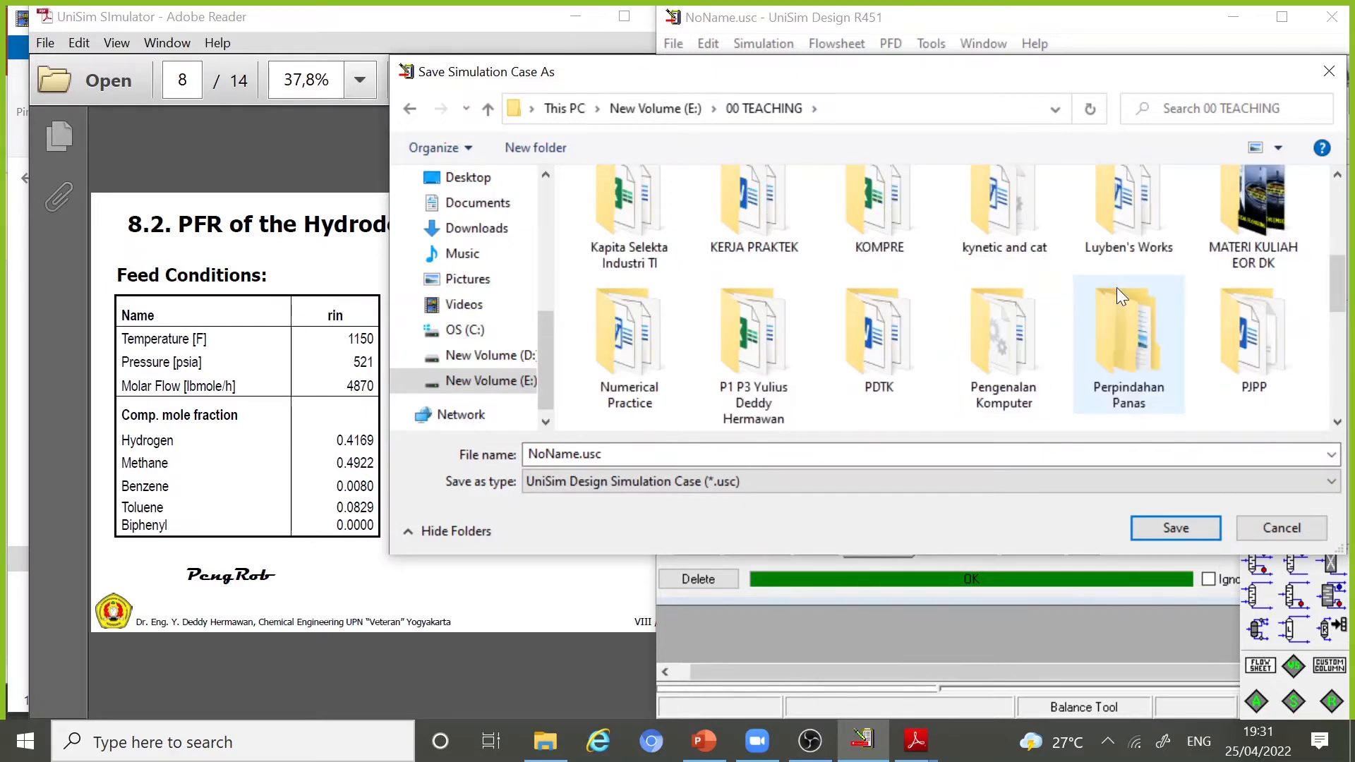
scroll(1116, 286, "down", 2)
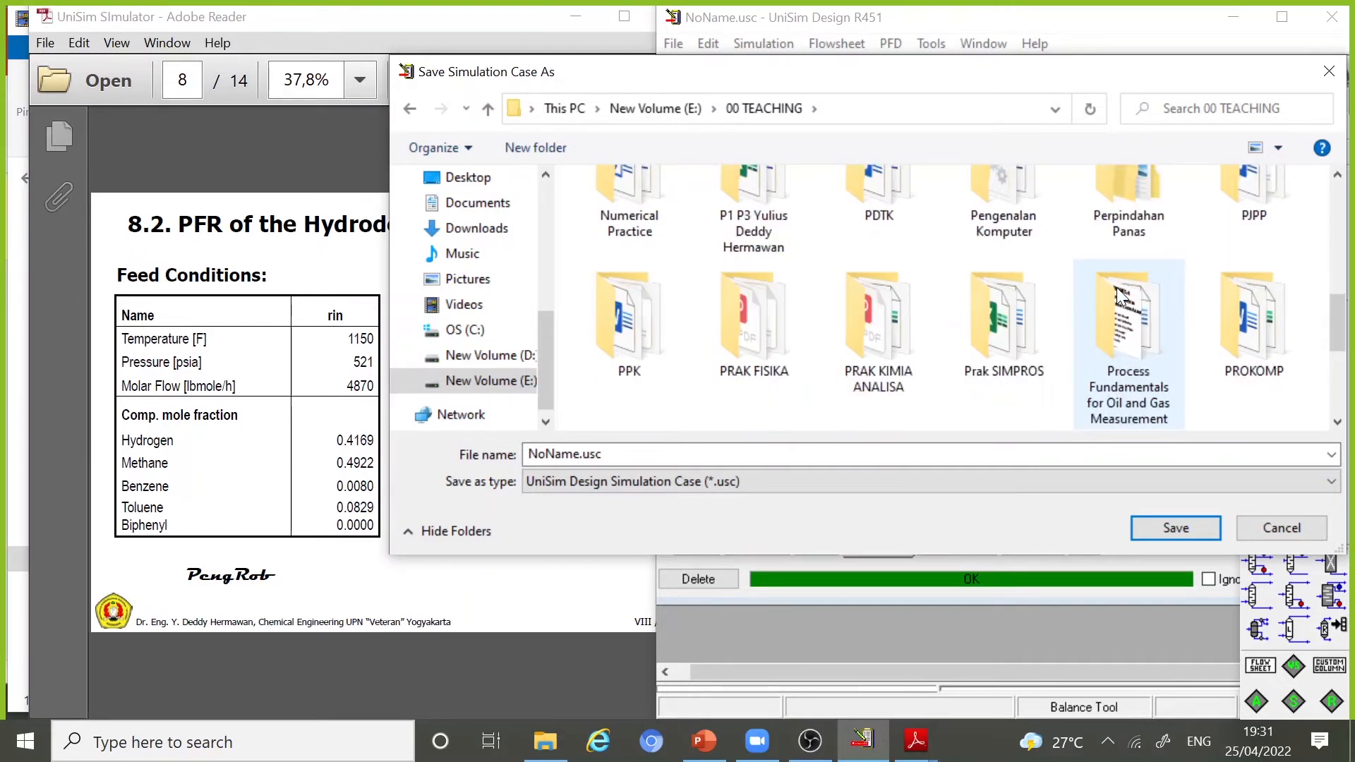
double_click(1016, 318)
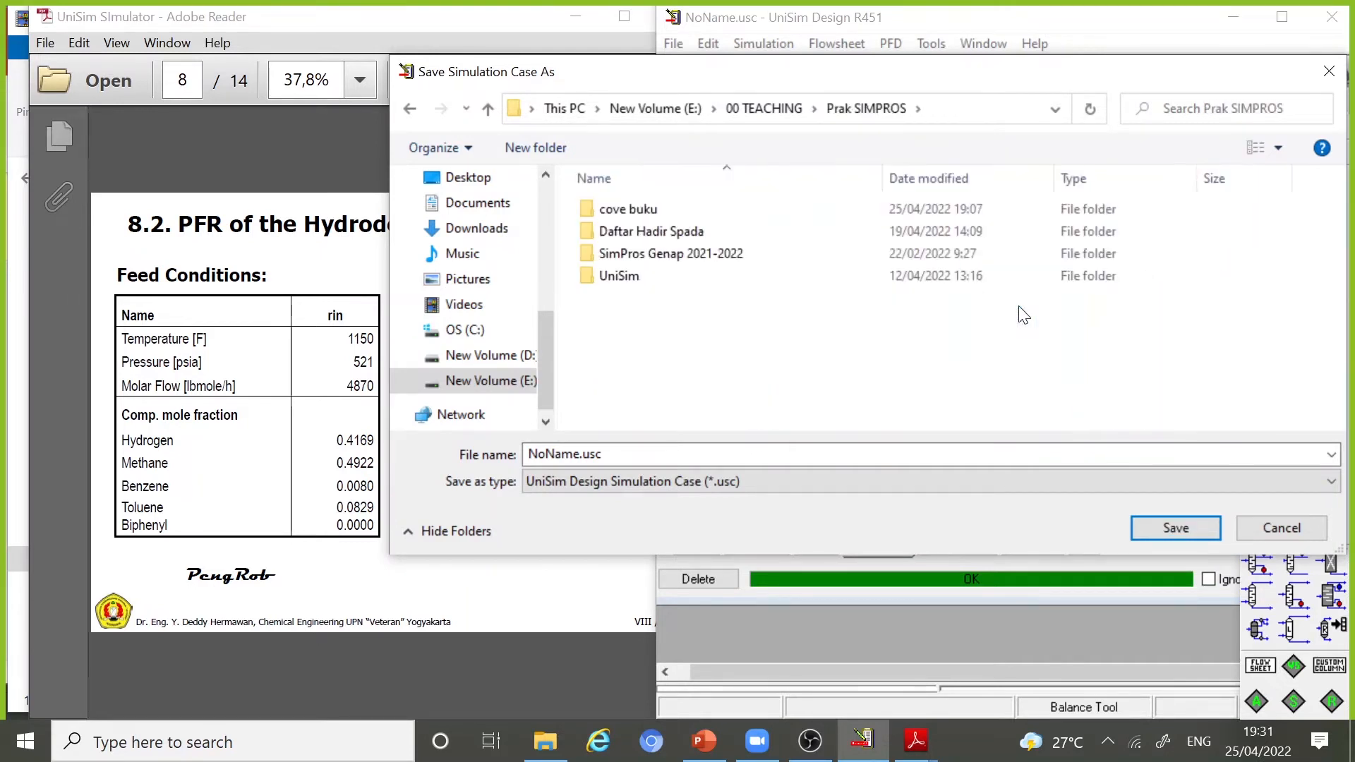
left_click(633, 283)
double_click(631, 281)
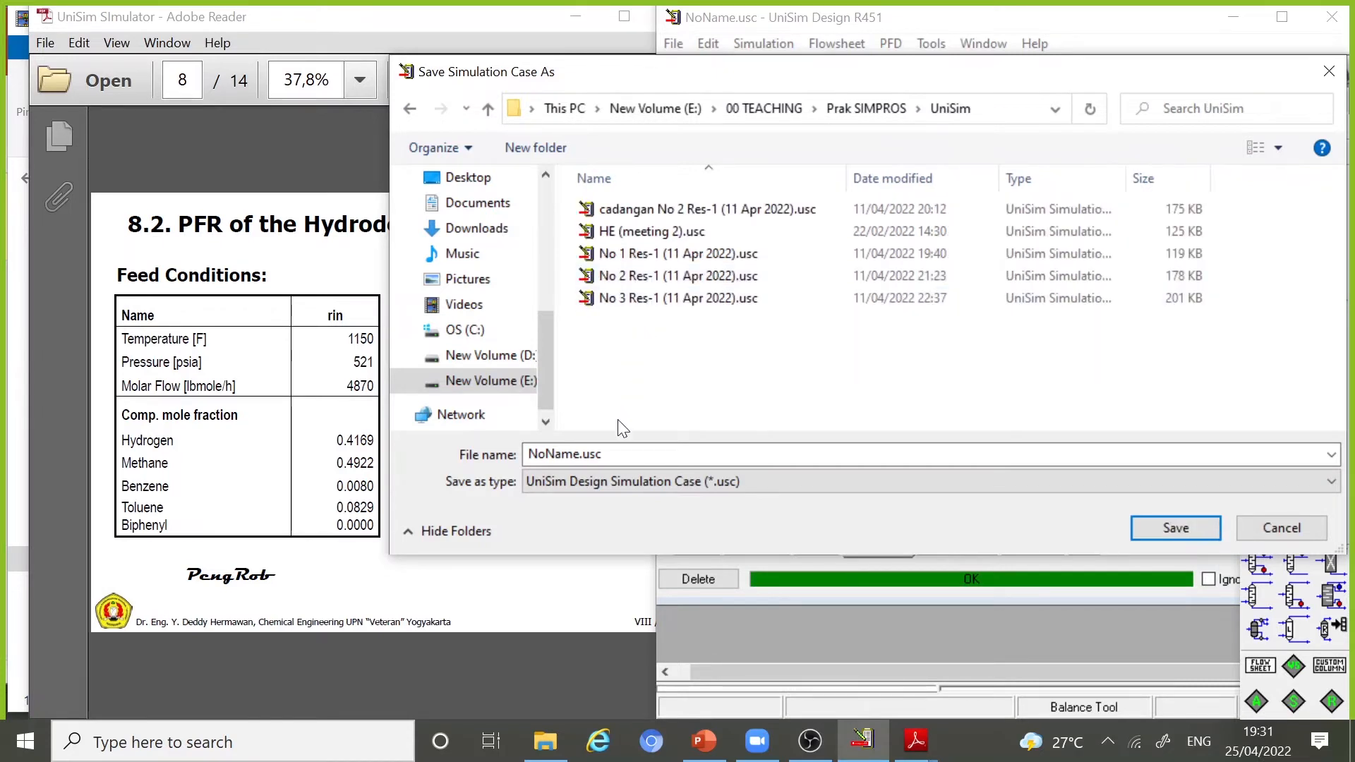
Step: Name the simulation case Mod 8-1.usc and save it
left_click(576, 454)
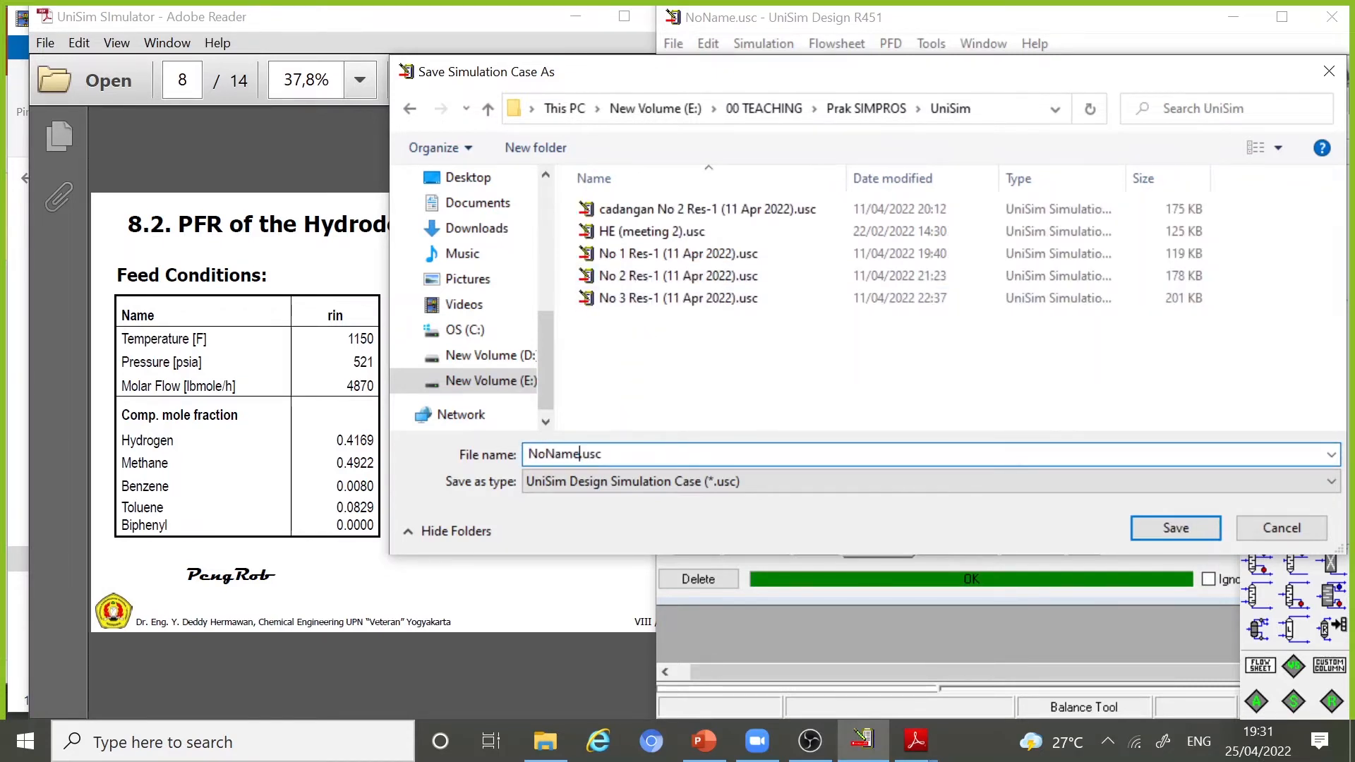
left_click_drag(579, 454, 515, 452)
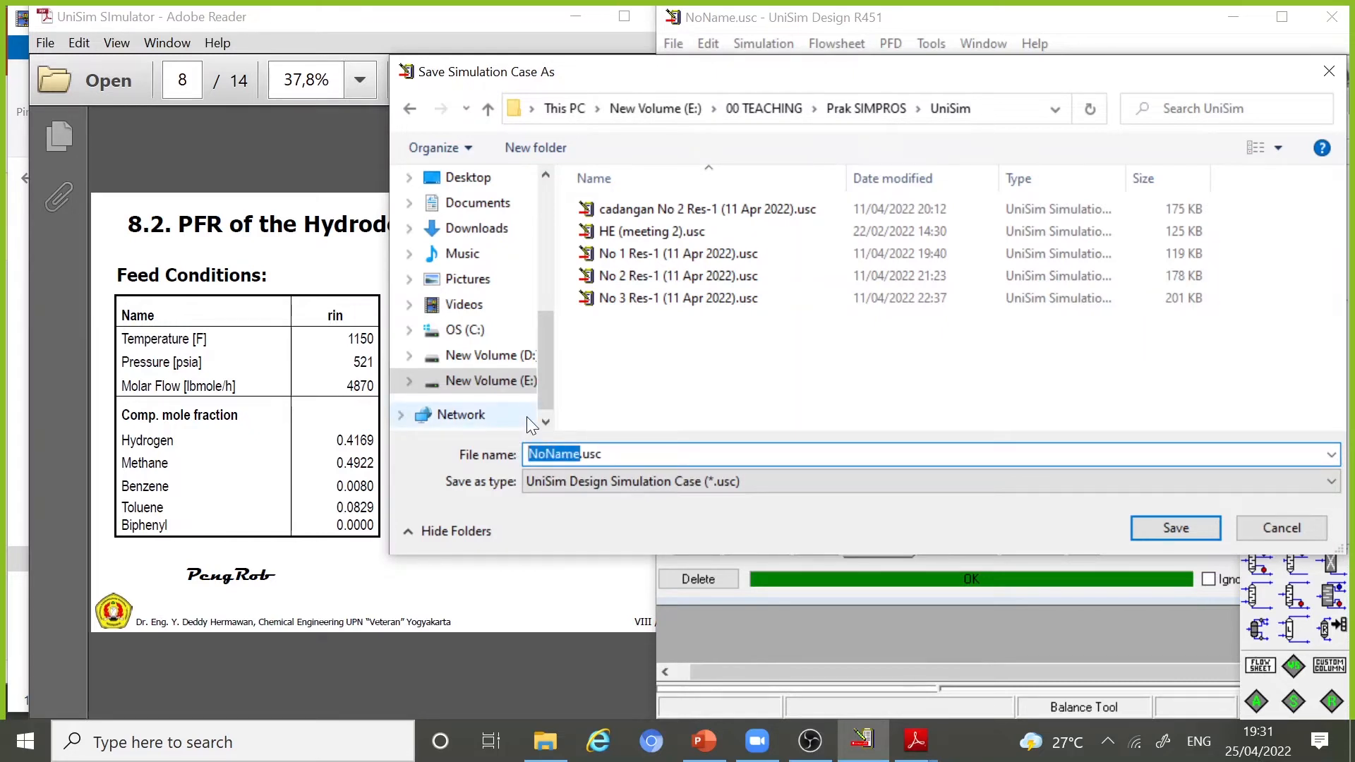
type("Mod 8")
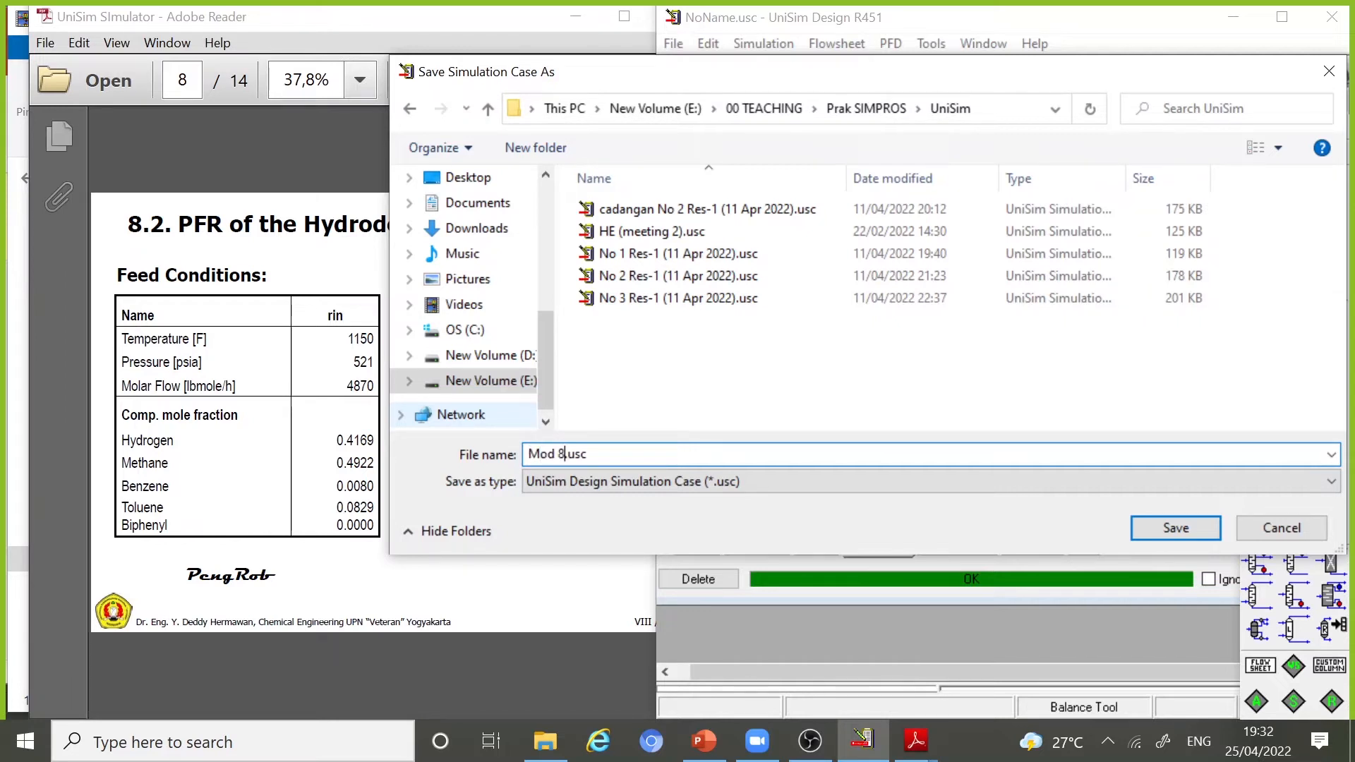
type("-1")
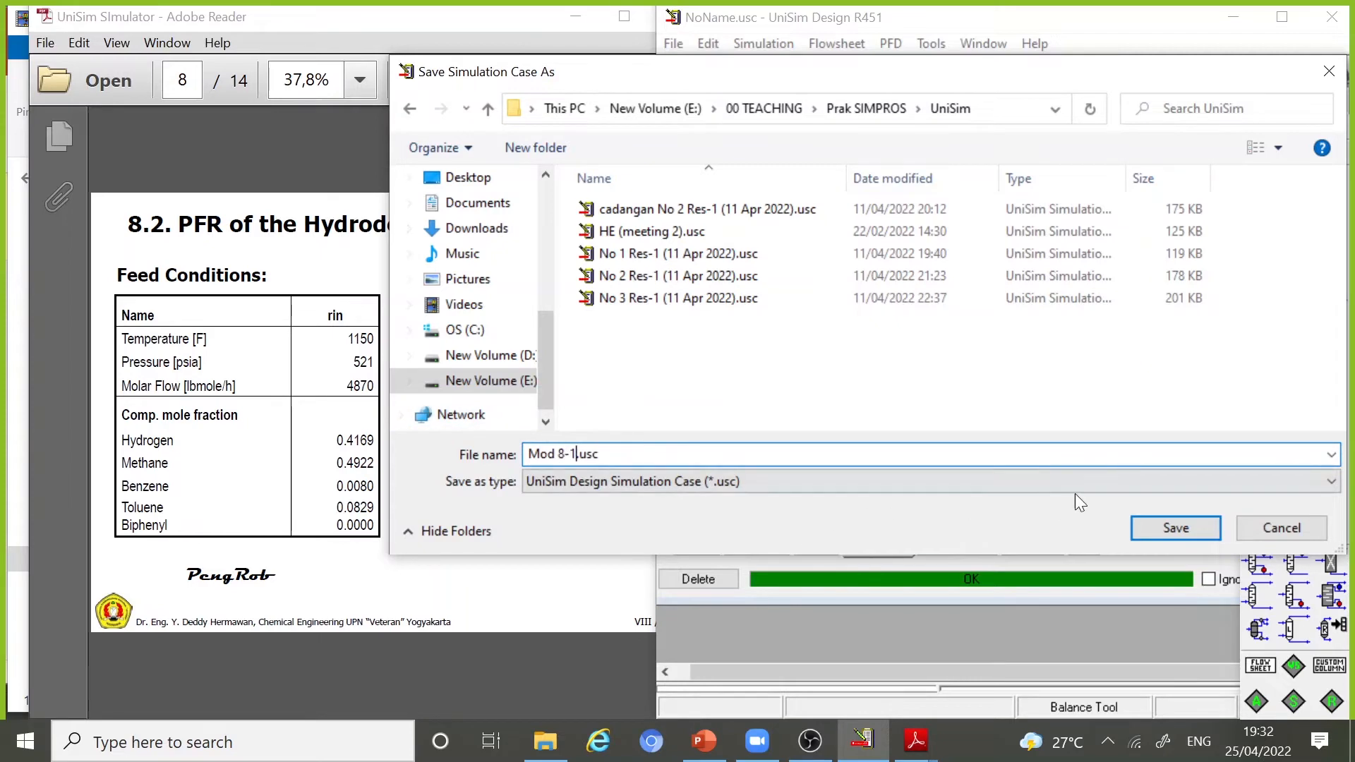
left_click(1177, 529)
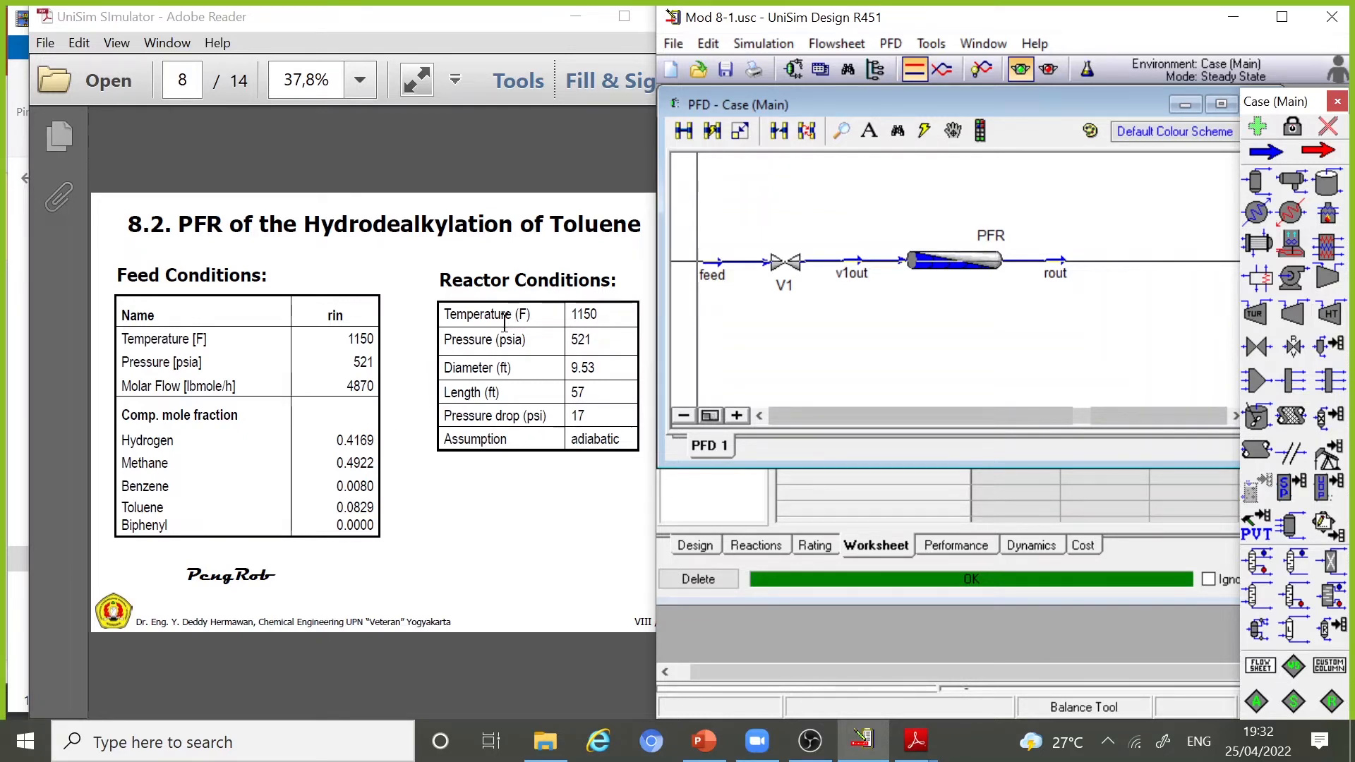
Step: Review the toluene hydrodealkylation reactor data, reactions and reference figures in the PDF, and create a new simulation case
scroll(423, 434, "down", 1)
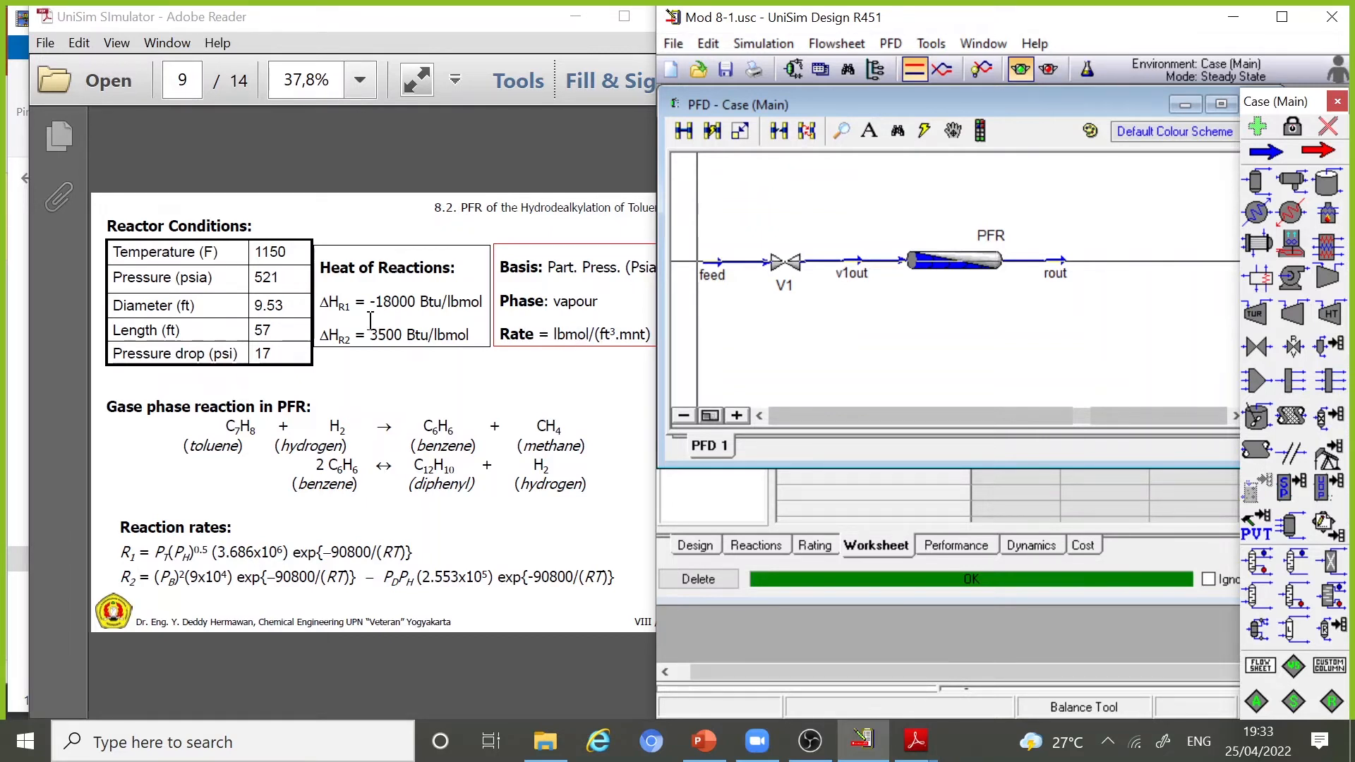
scroll(370, 321, "down", 1)
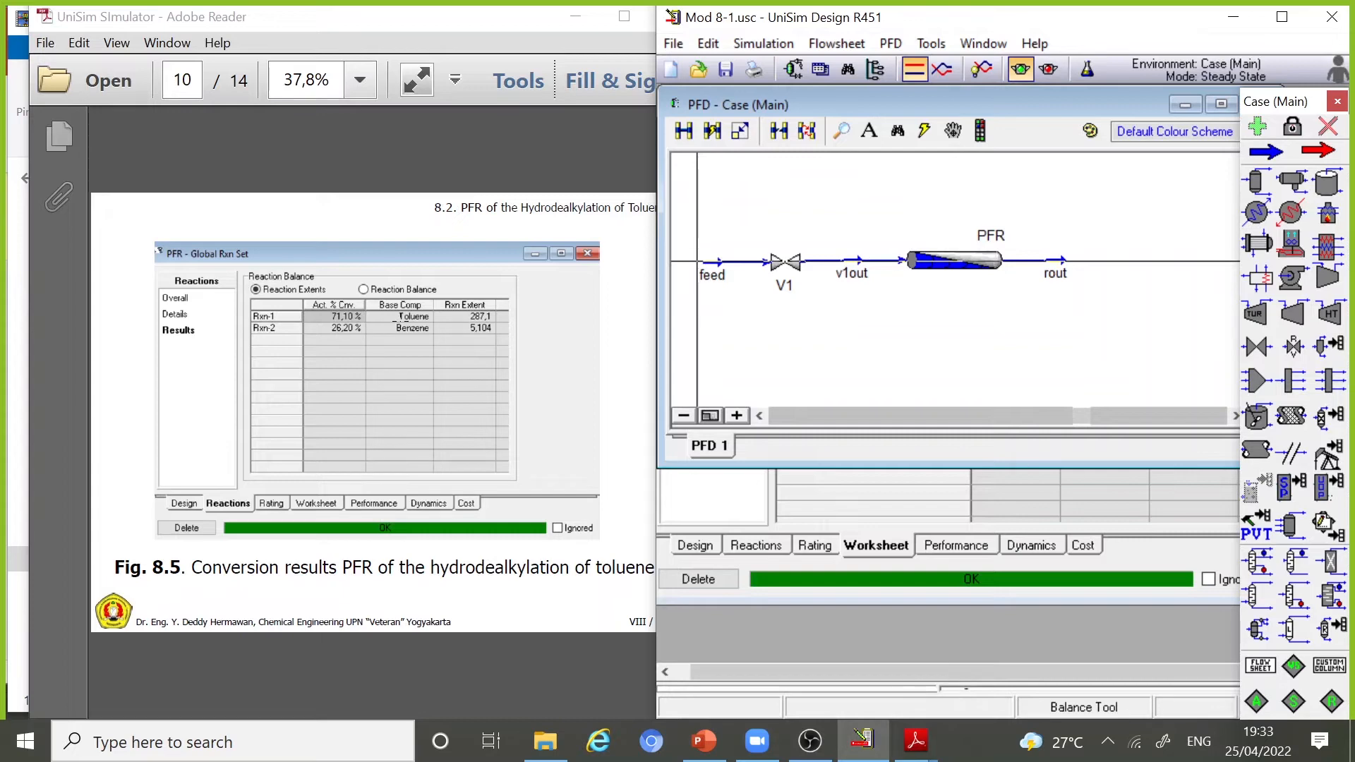
scroll(398, 321, "up", 1)
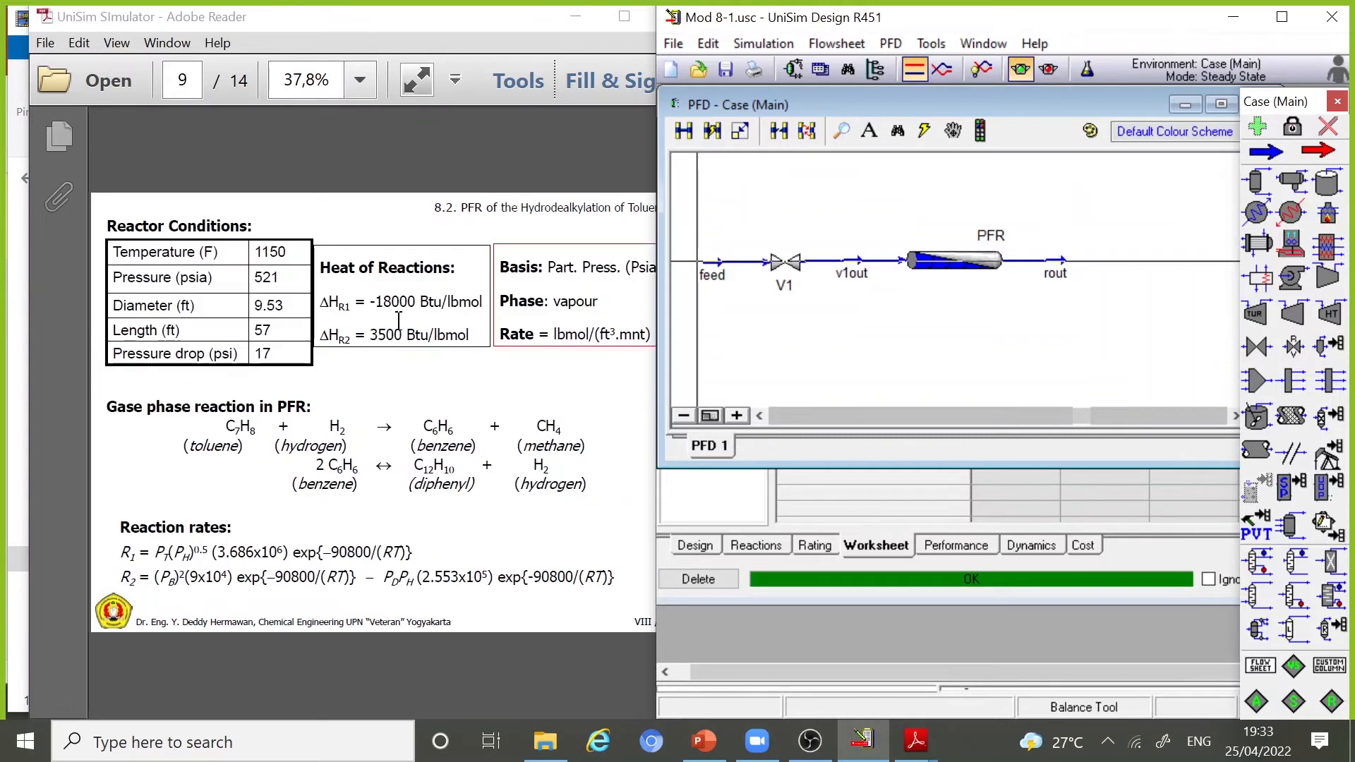
scroll(398, 321, "down", 1)
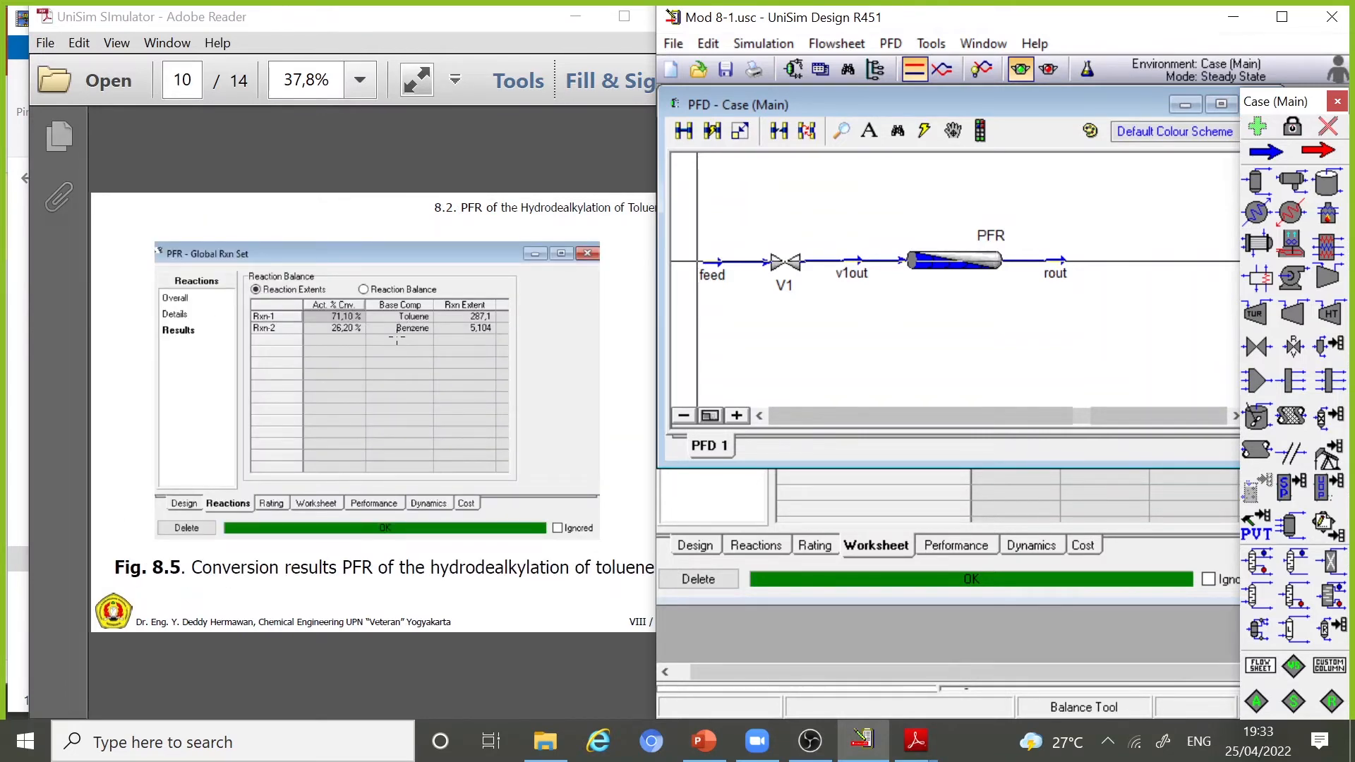
scroll(397, 339, "down", 1)
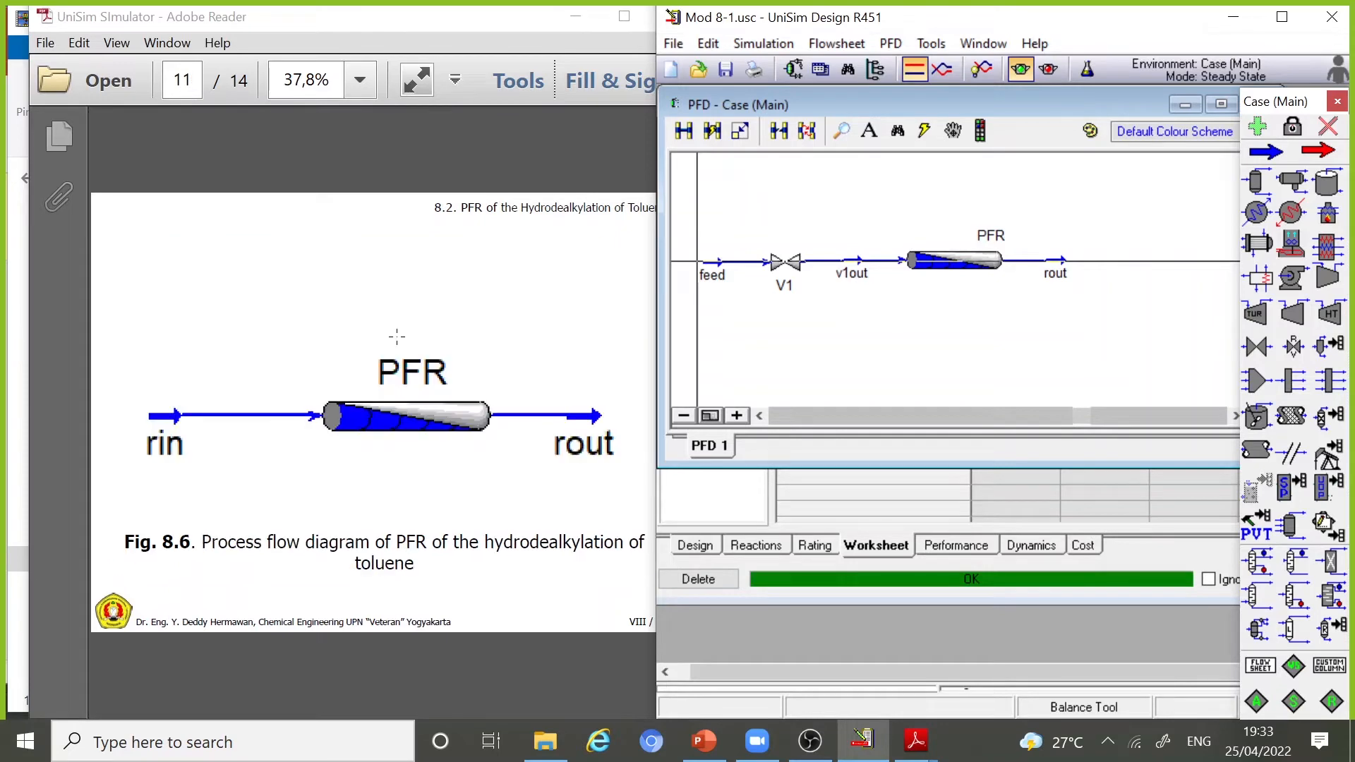
scroll(396, 336, "up", 3)
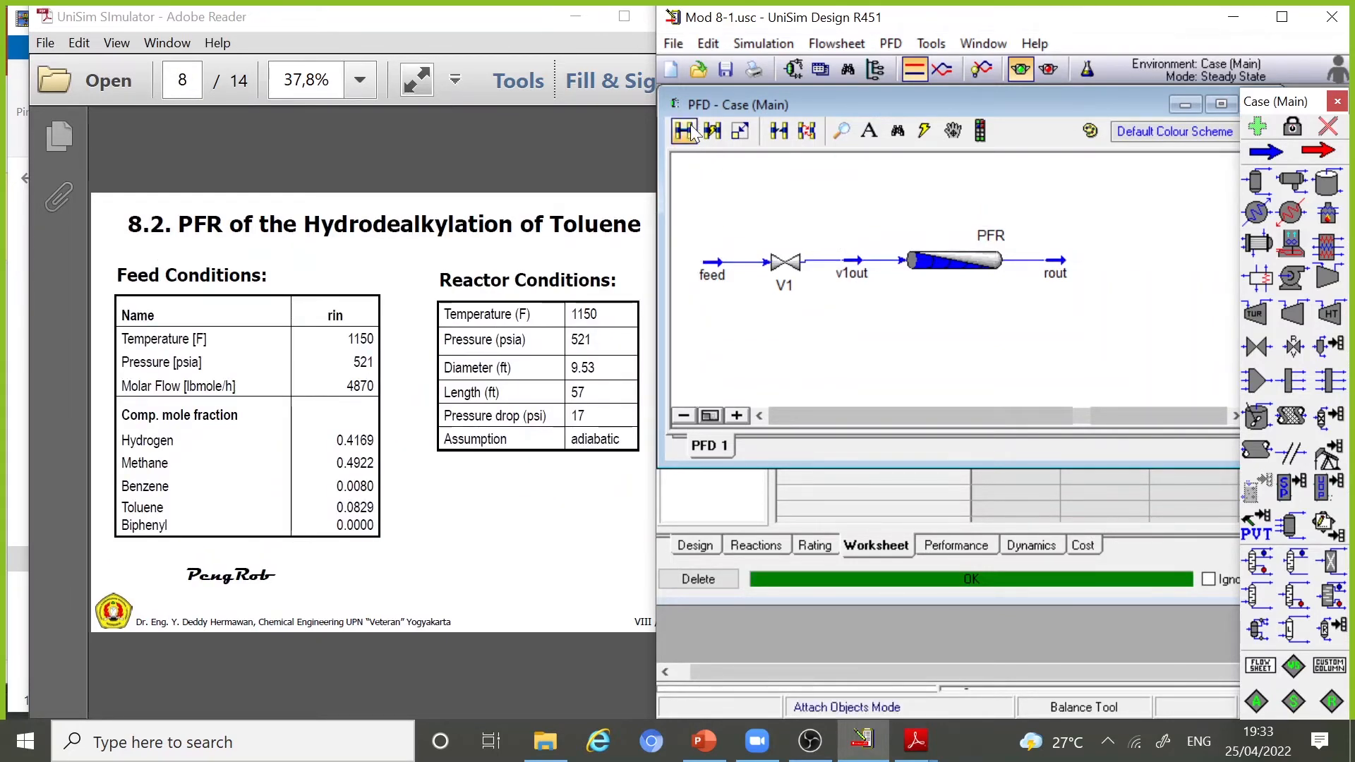
left_click(677, 68)
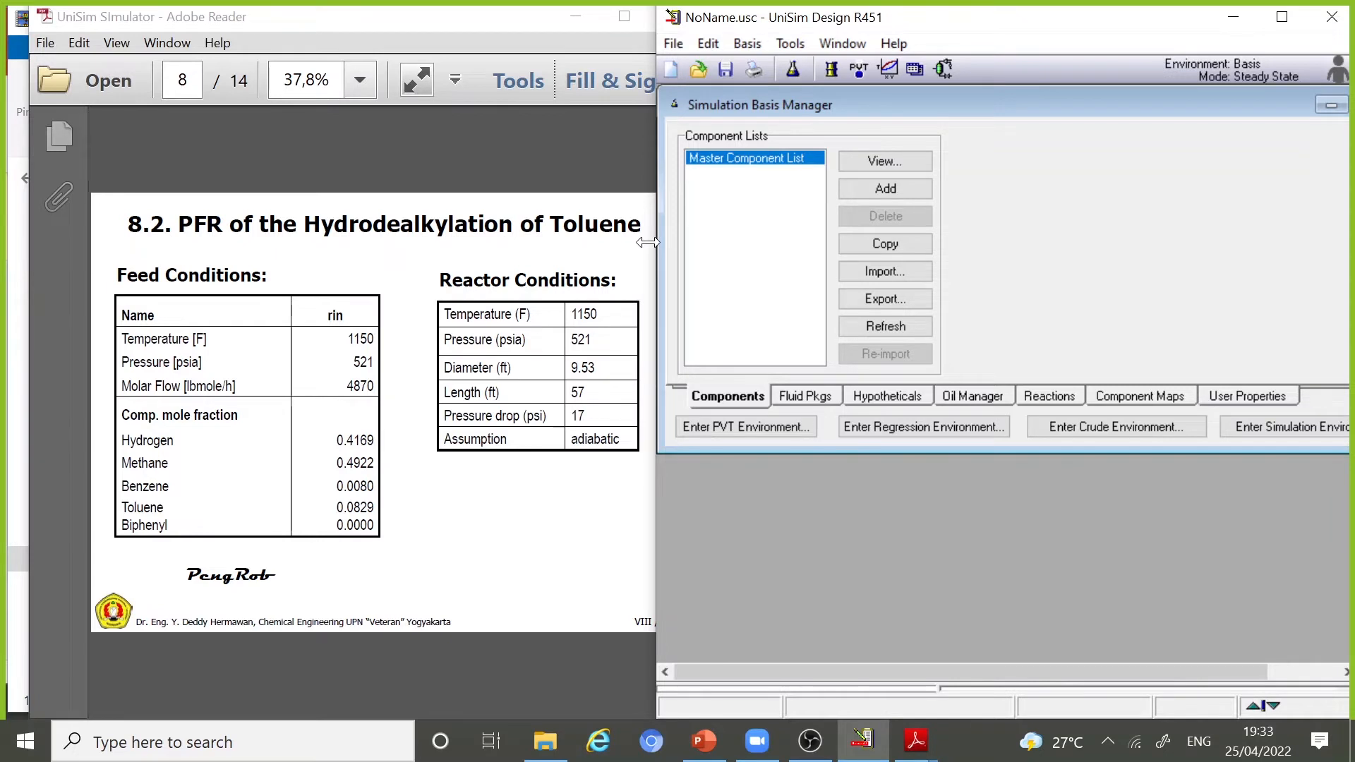
Step: Open the Master Component List and add Hydrogen and Methane from the component library
left_click(886, 161)
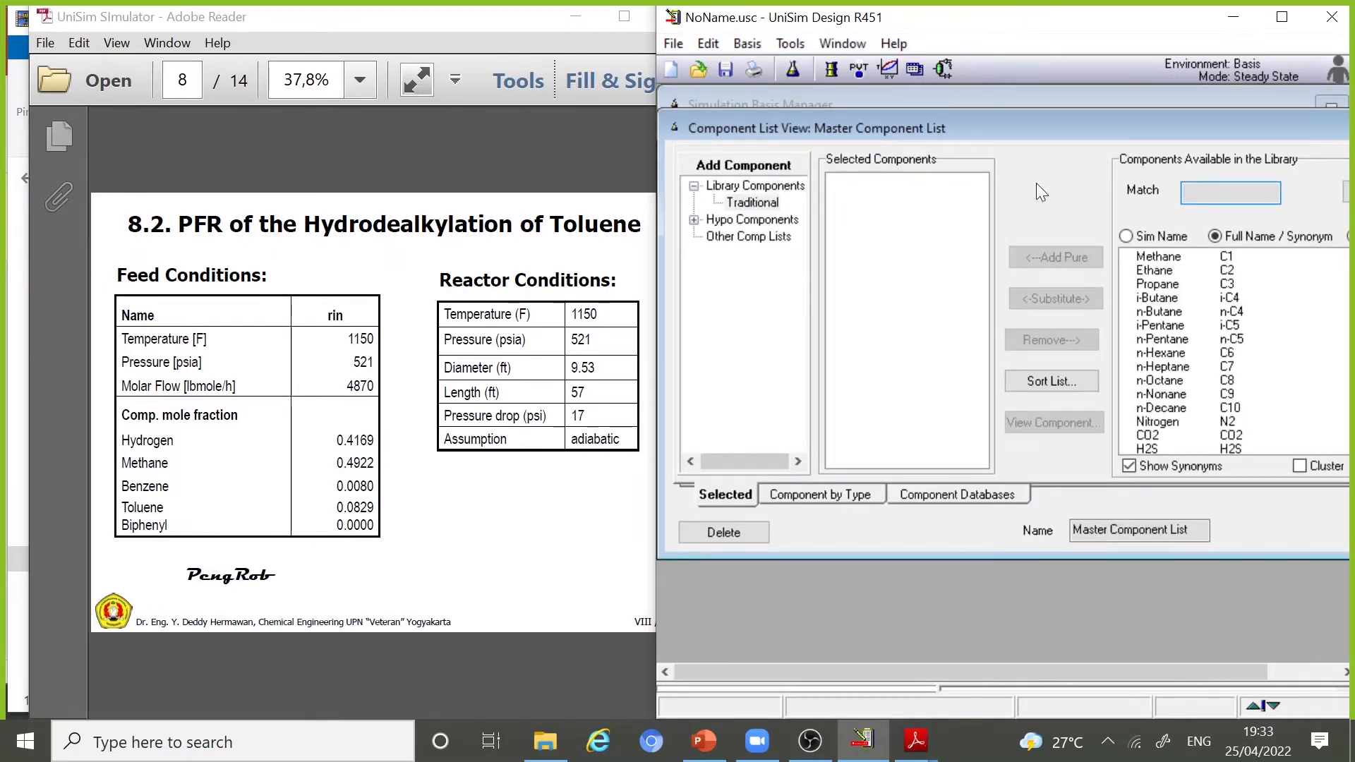
type("h2")
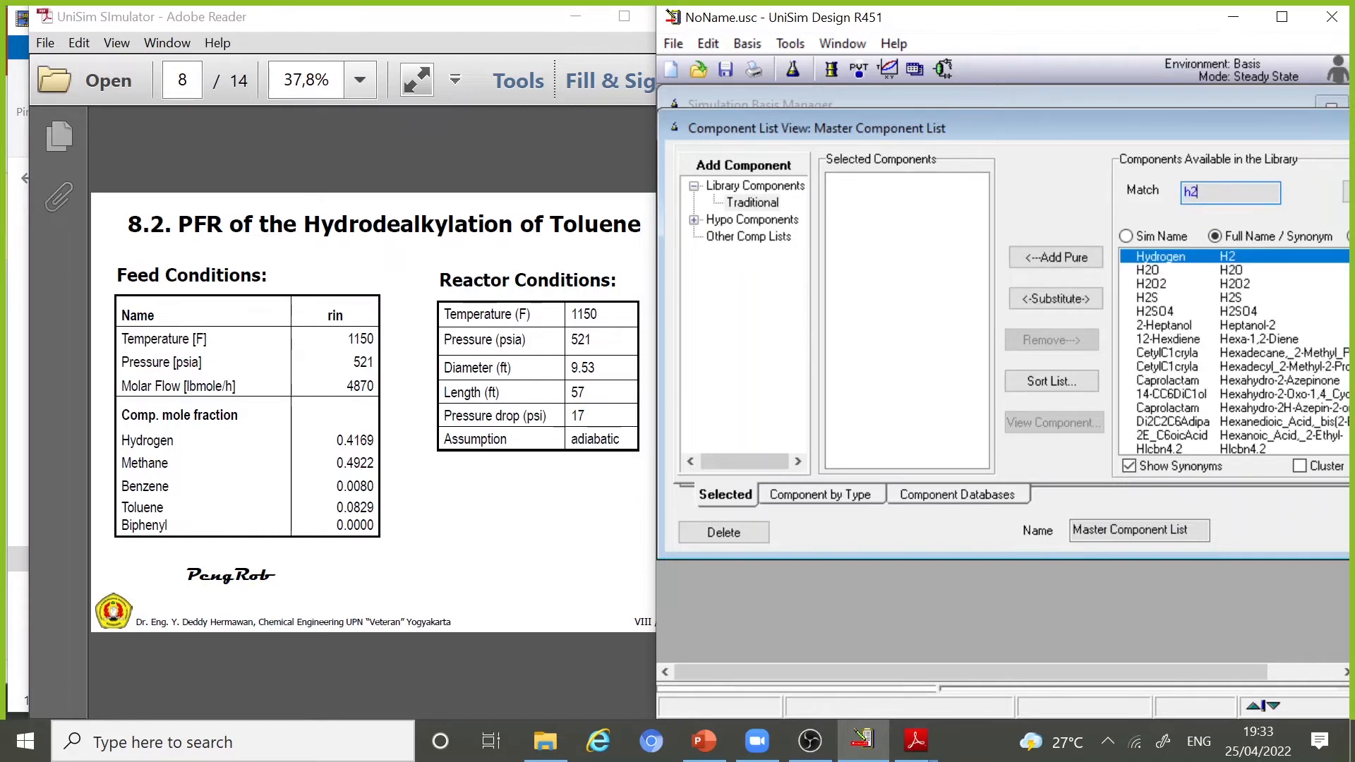
left_click(1066, 258)
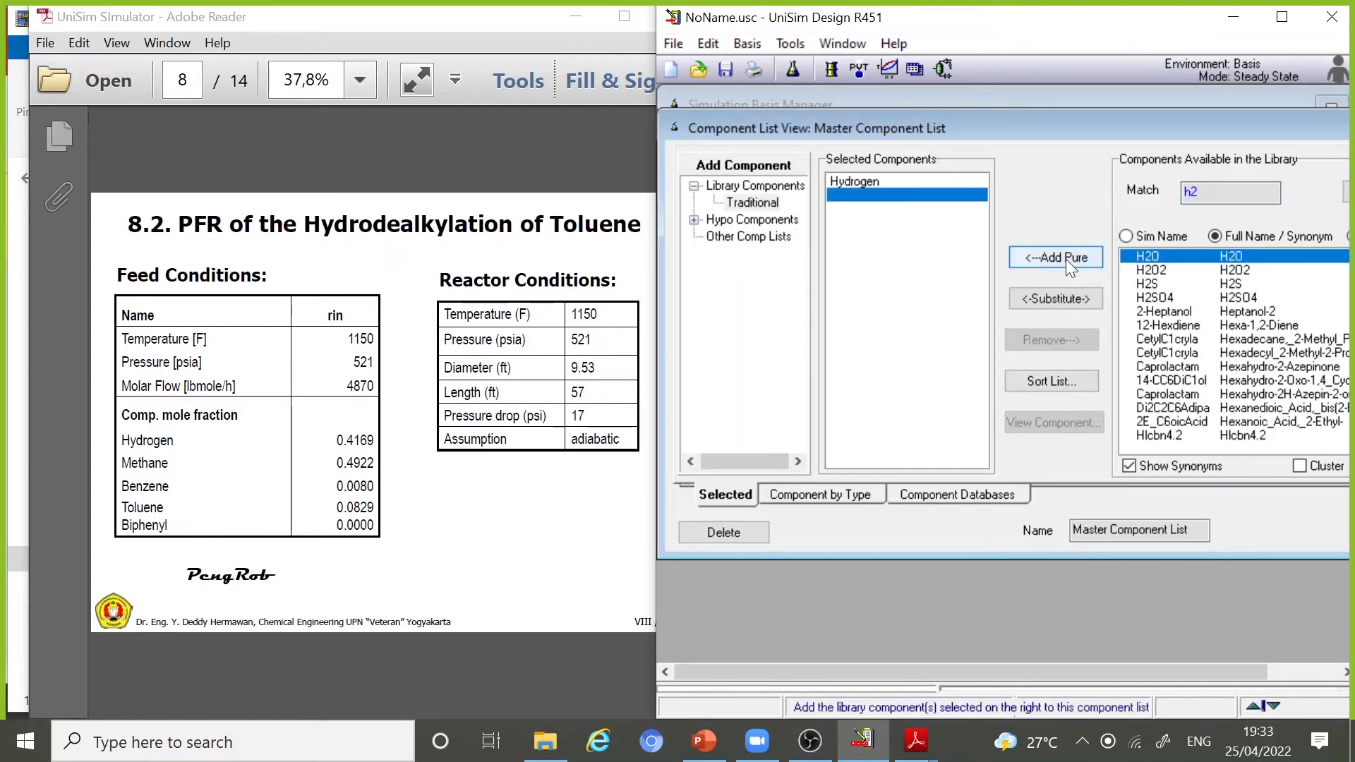
left_click(1230, 192)
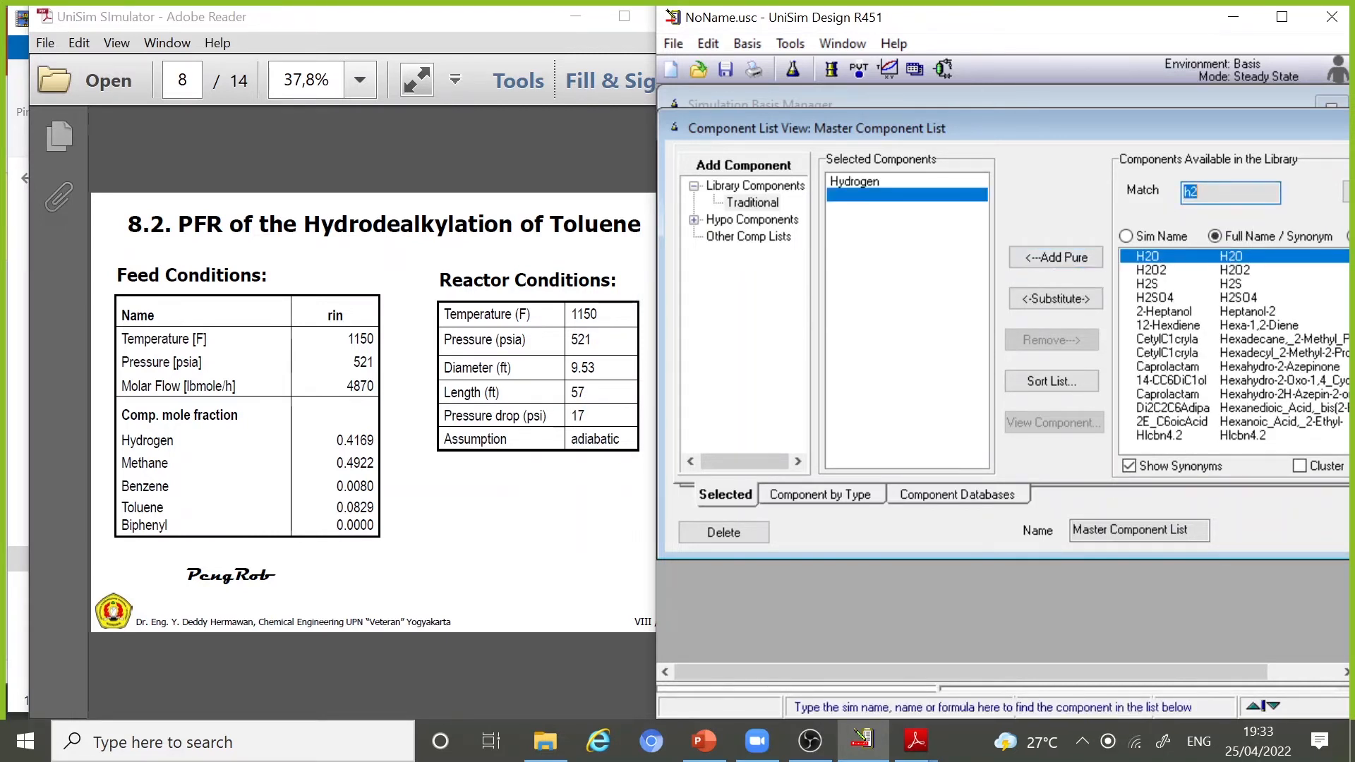
type("methane")
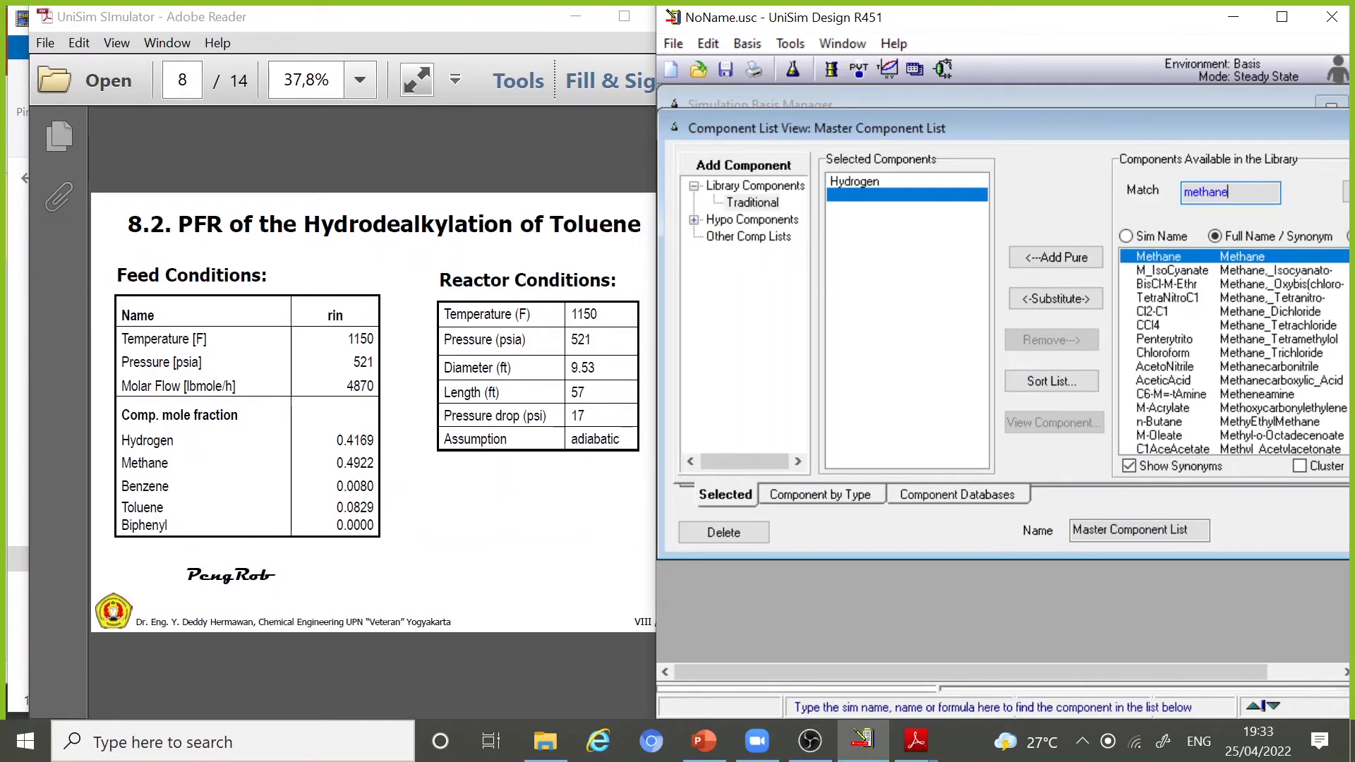
left_click(1061, 258)
Step: Add Benzene and Toluene to the selected components of the Master Component List
left_click(1230, 192)
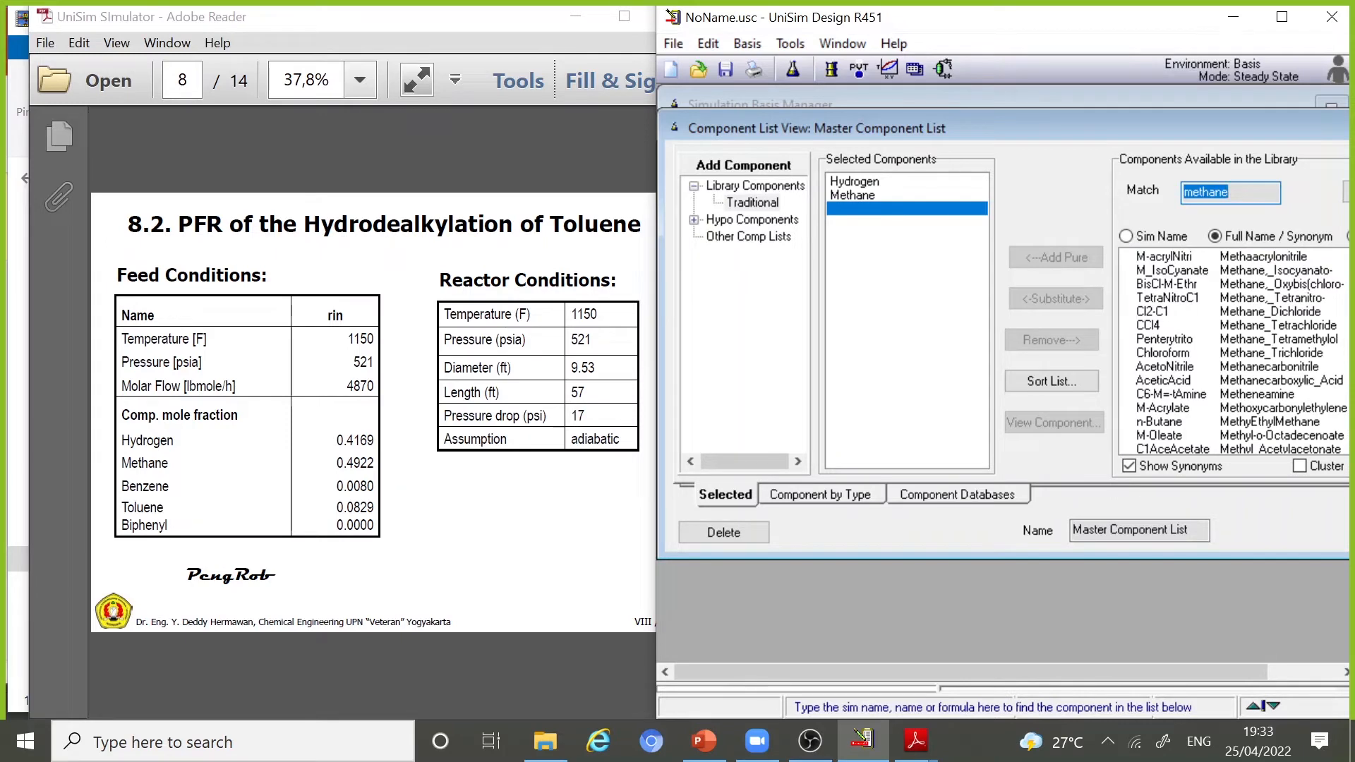
type("benz")
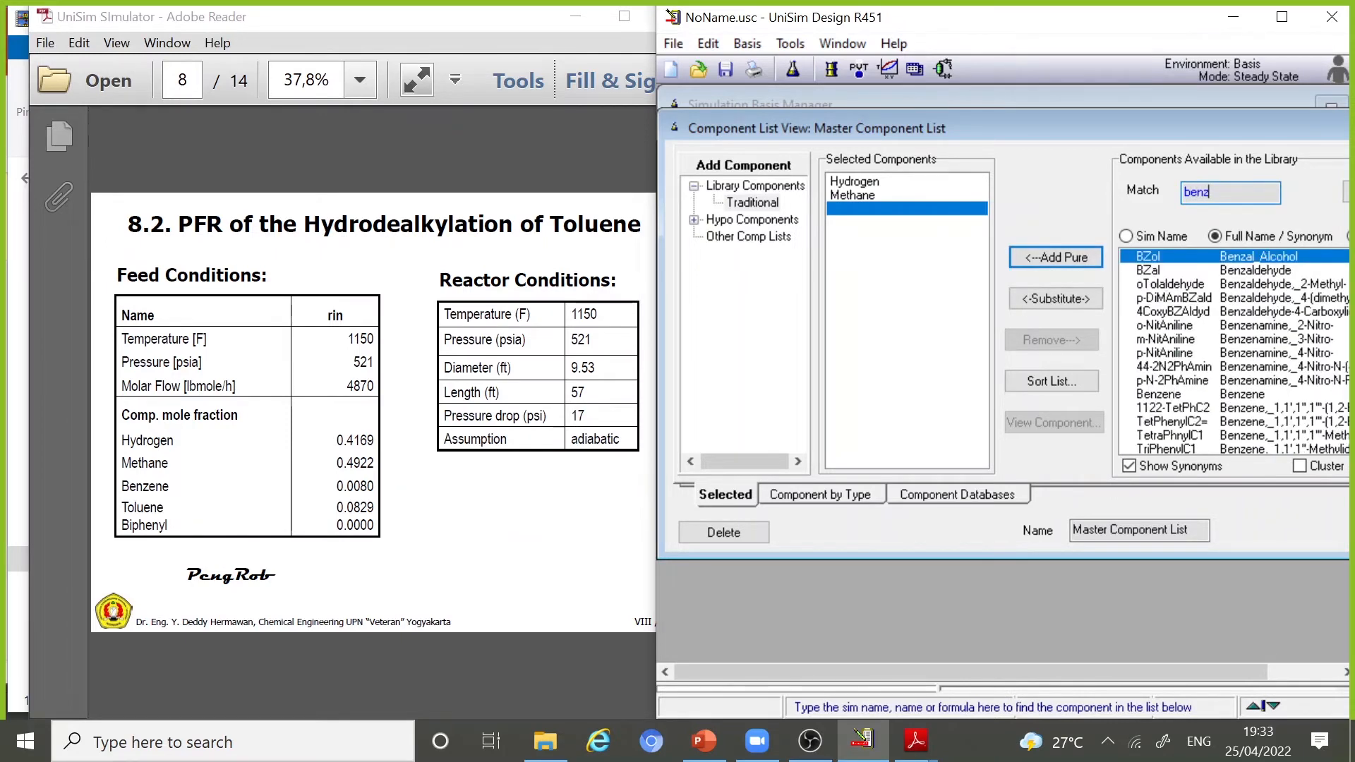
type("ene")
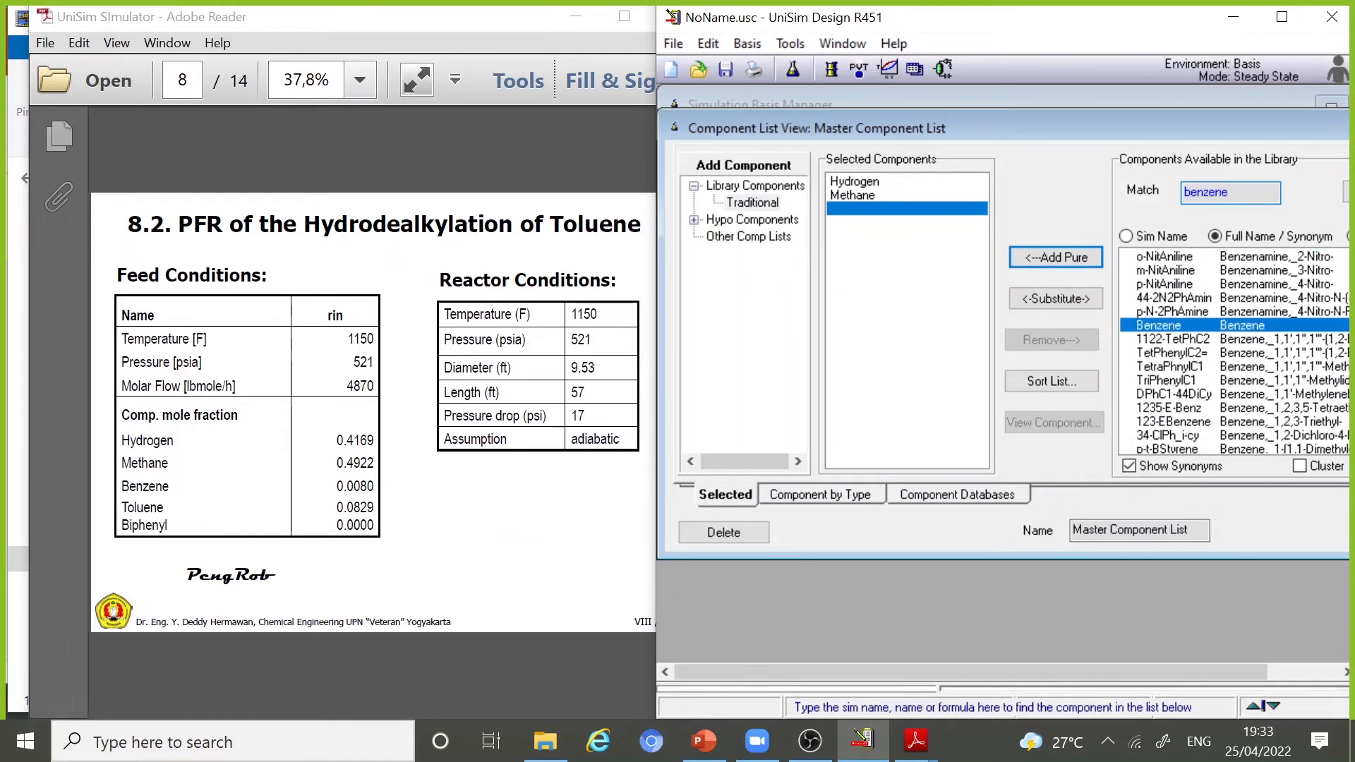
left_click(1069, 256)
double_click(1206, 192)
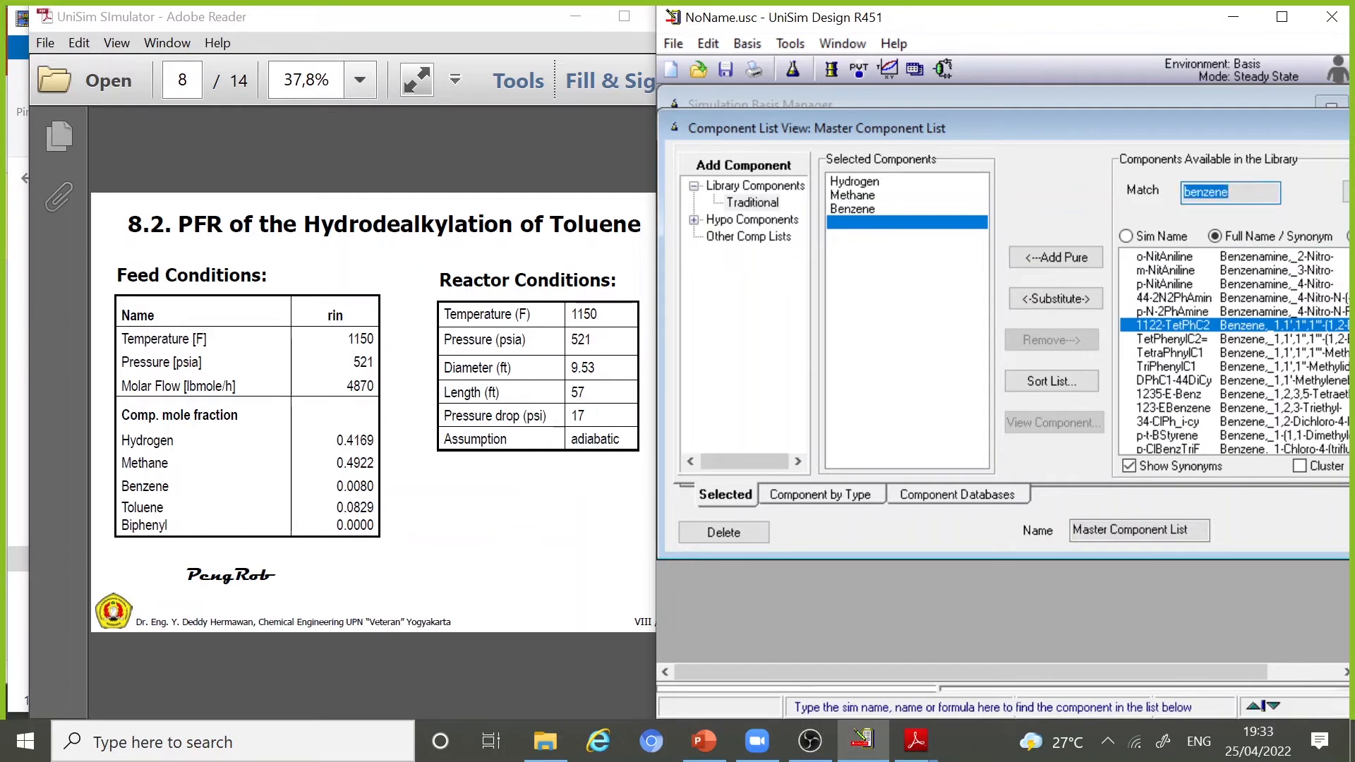
type("toluene")
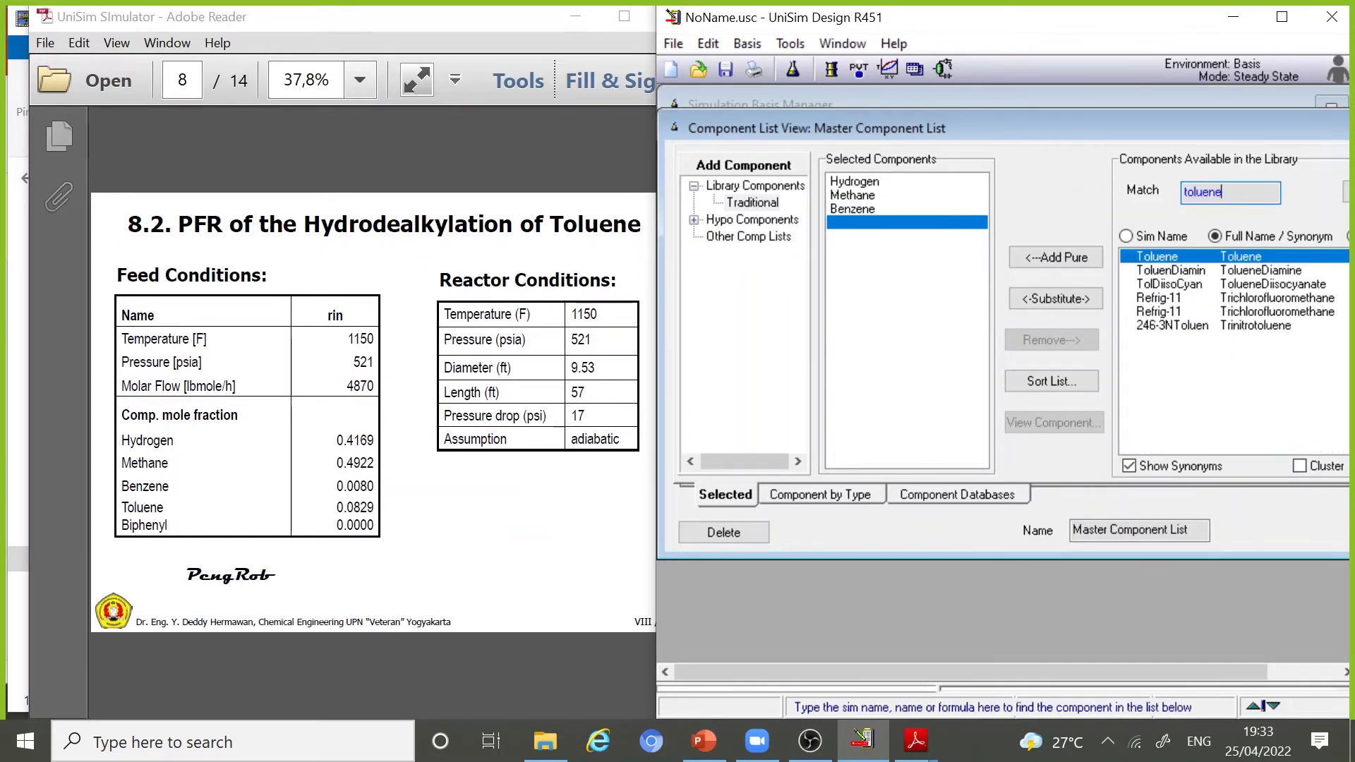
left_click(1081, 259)
Step: Add BiPhenyl to the selected components and close the Master Component List
double_click(1205, 192)
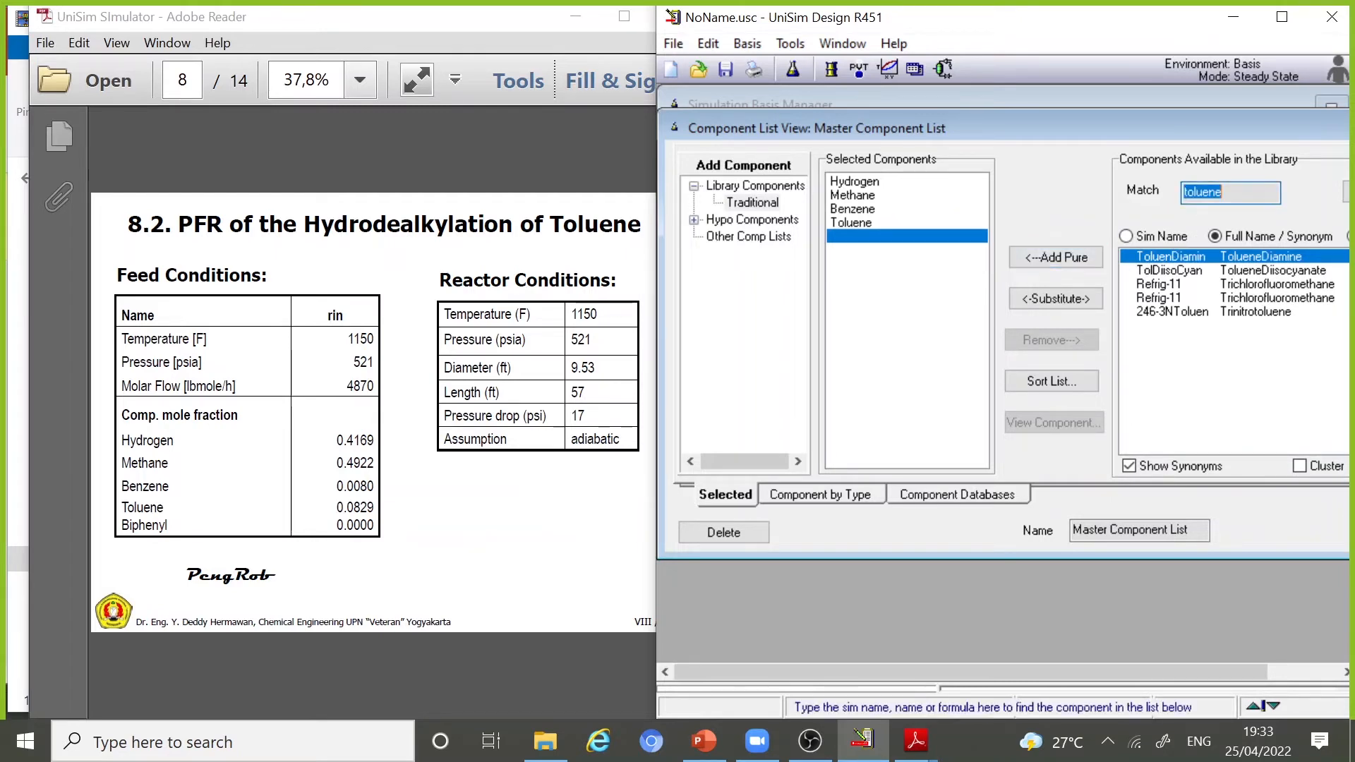
type("bip")
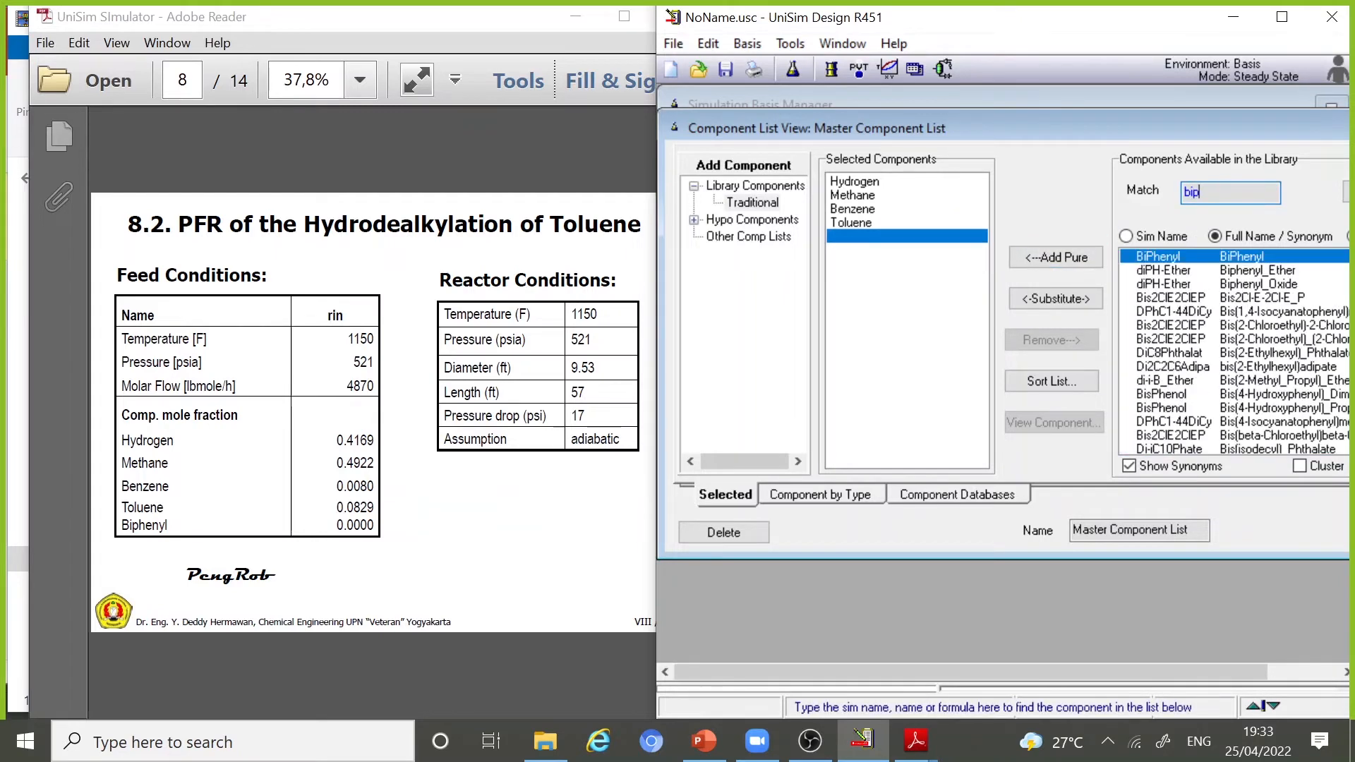
type("henyl")
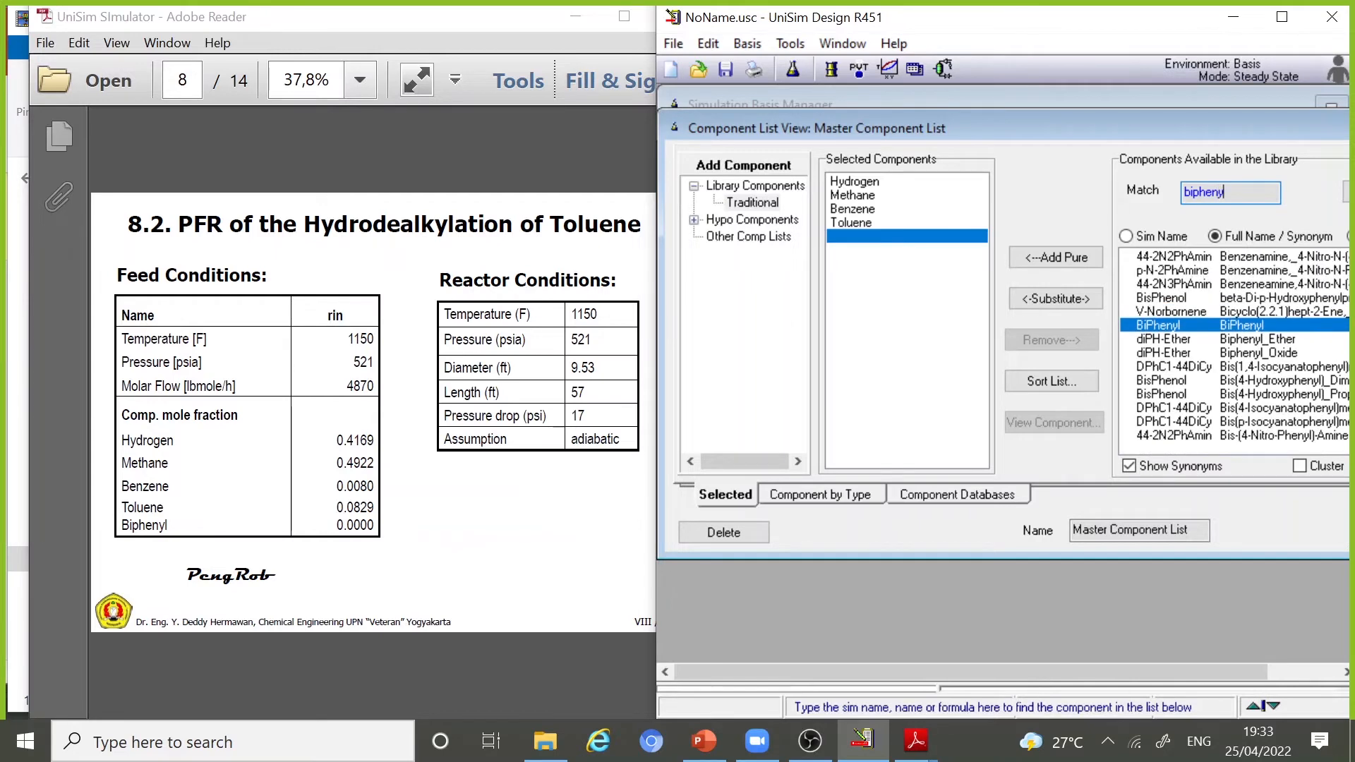
left_click(1067, 258)
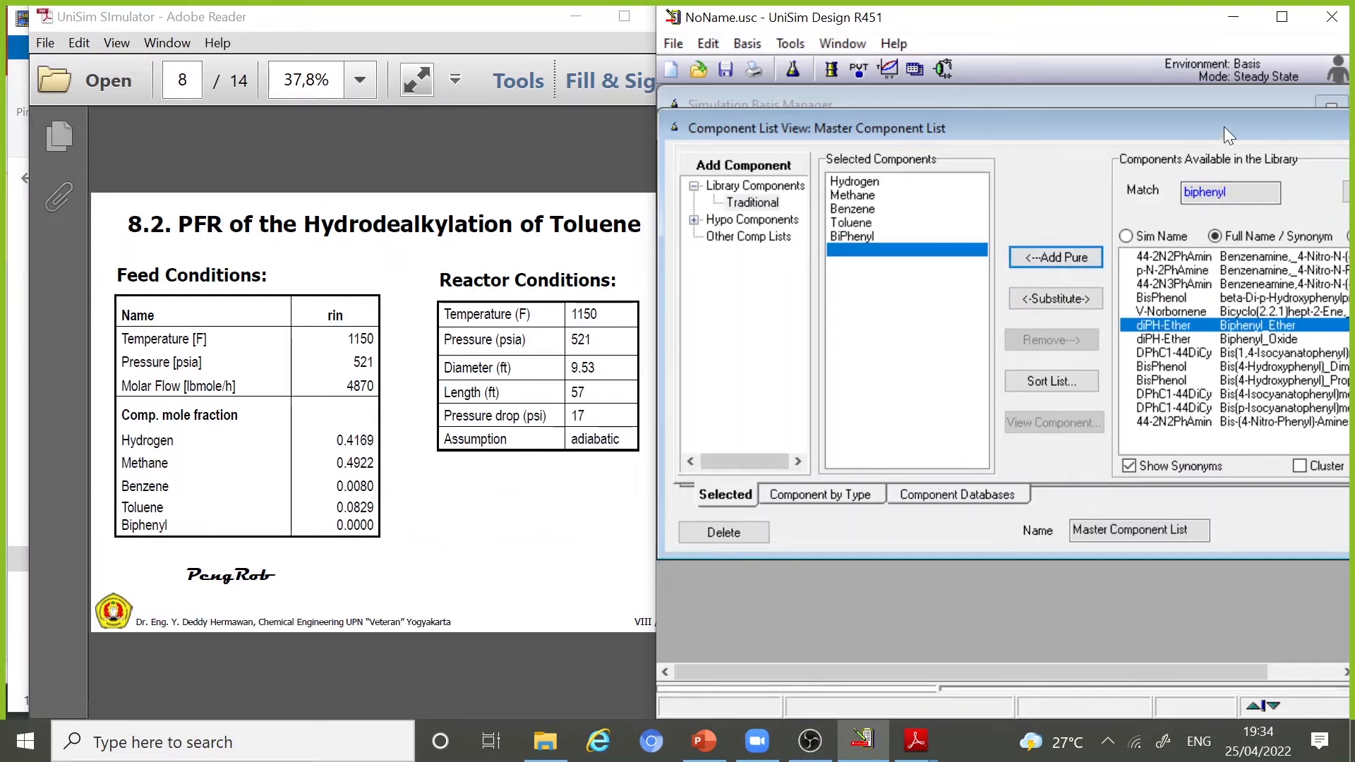
left_click_drag(1225, 120, 1040, 138)
left_click(1328, 145)
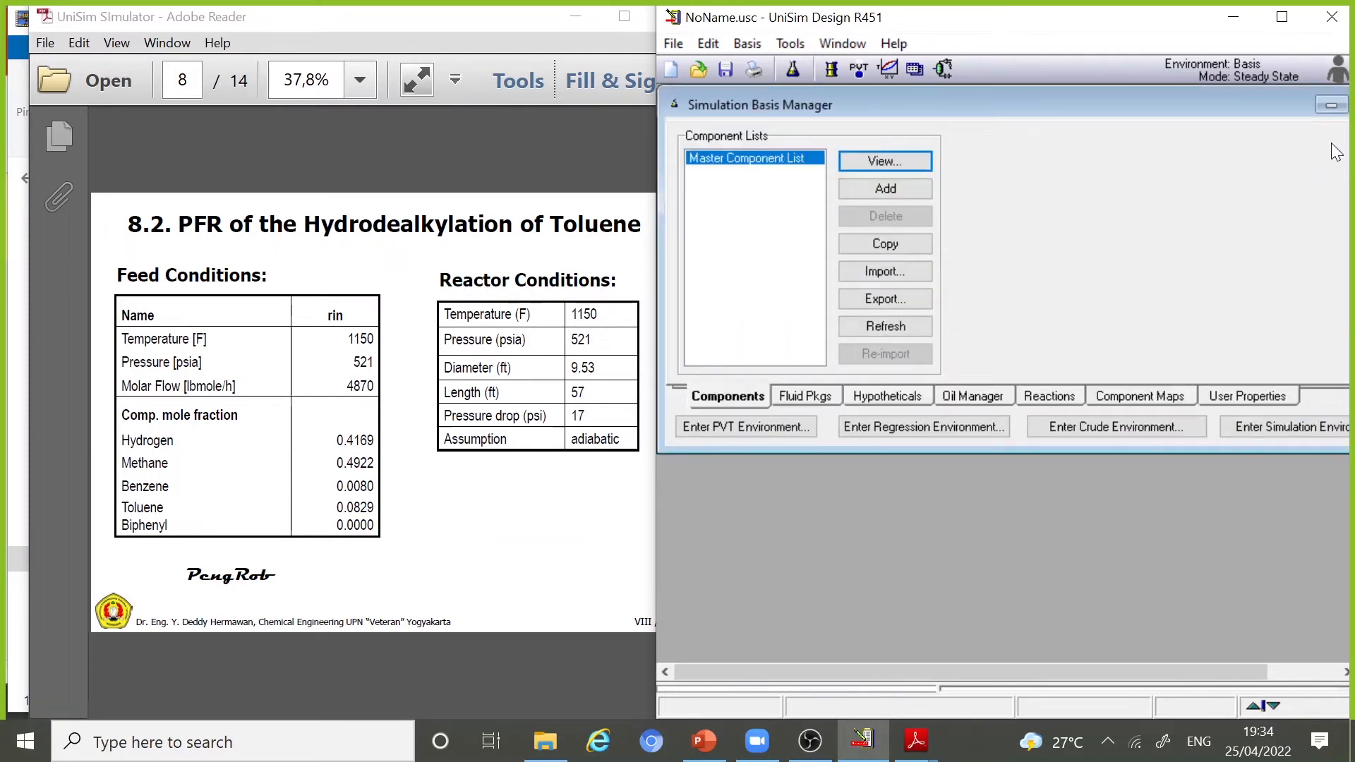
Step: Create a fluid package that uses the Peng-Robinson property package and close its window
left_click(805, 397)
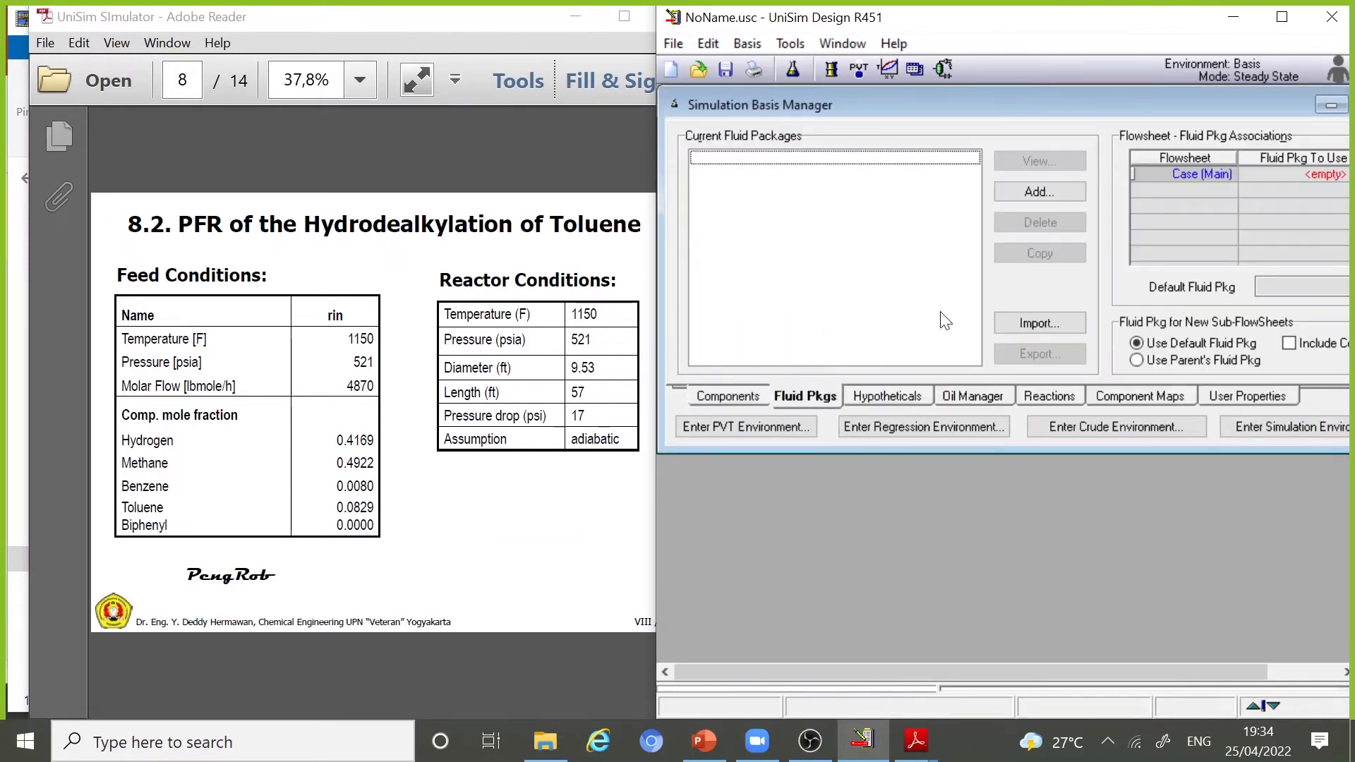
left_click(1044, 194)
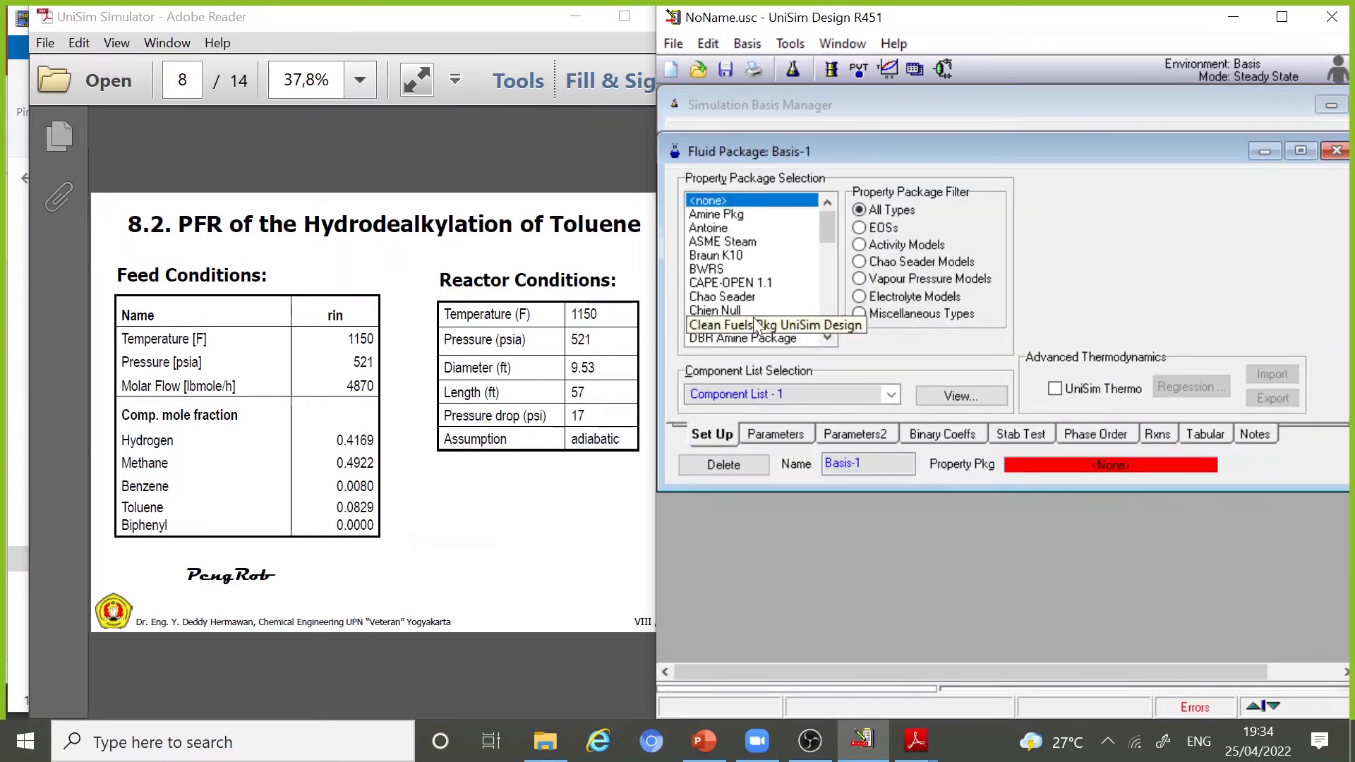
left_click_drag(827, 231, 826, 258)
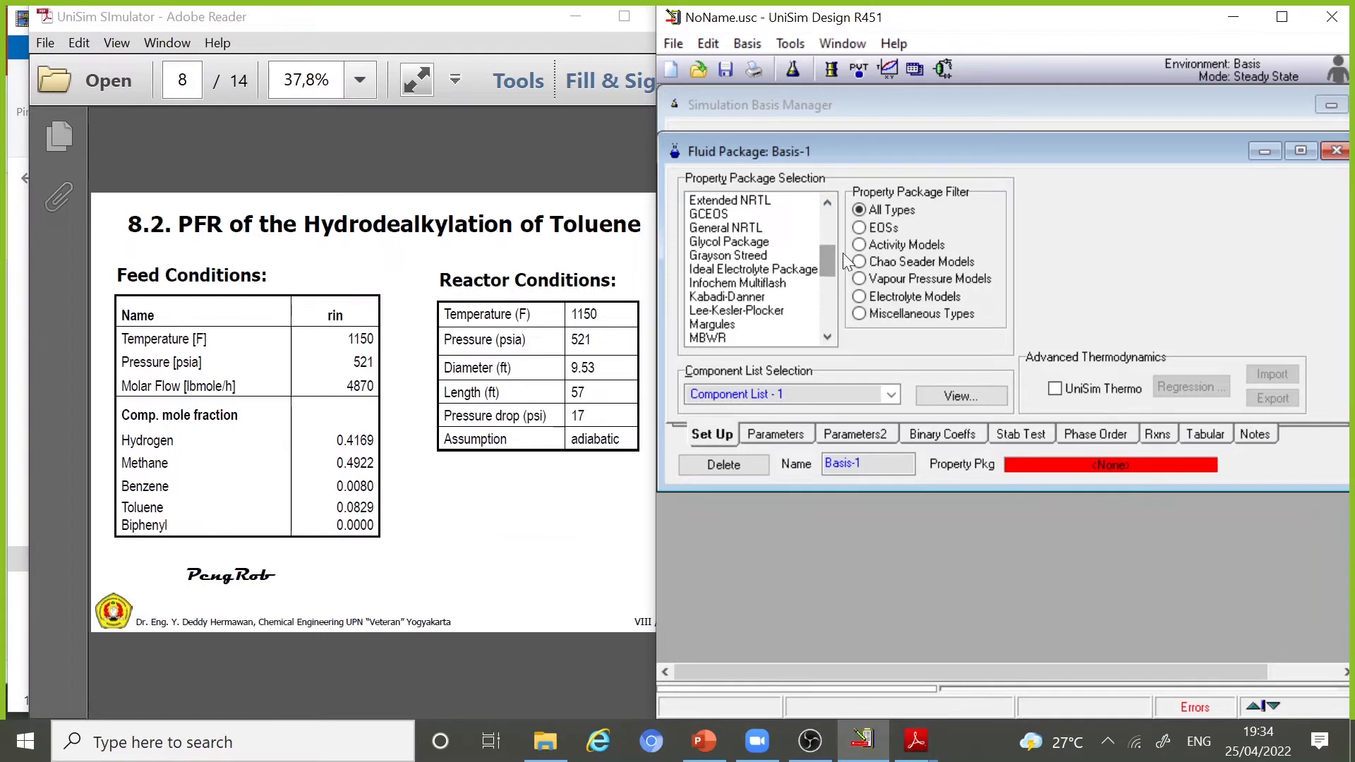
scroll(793, 326, "down", 4)
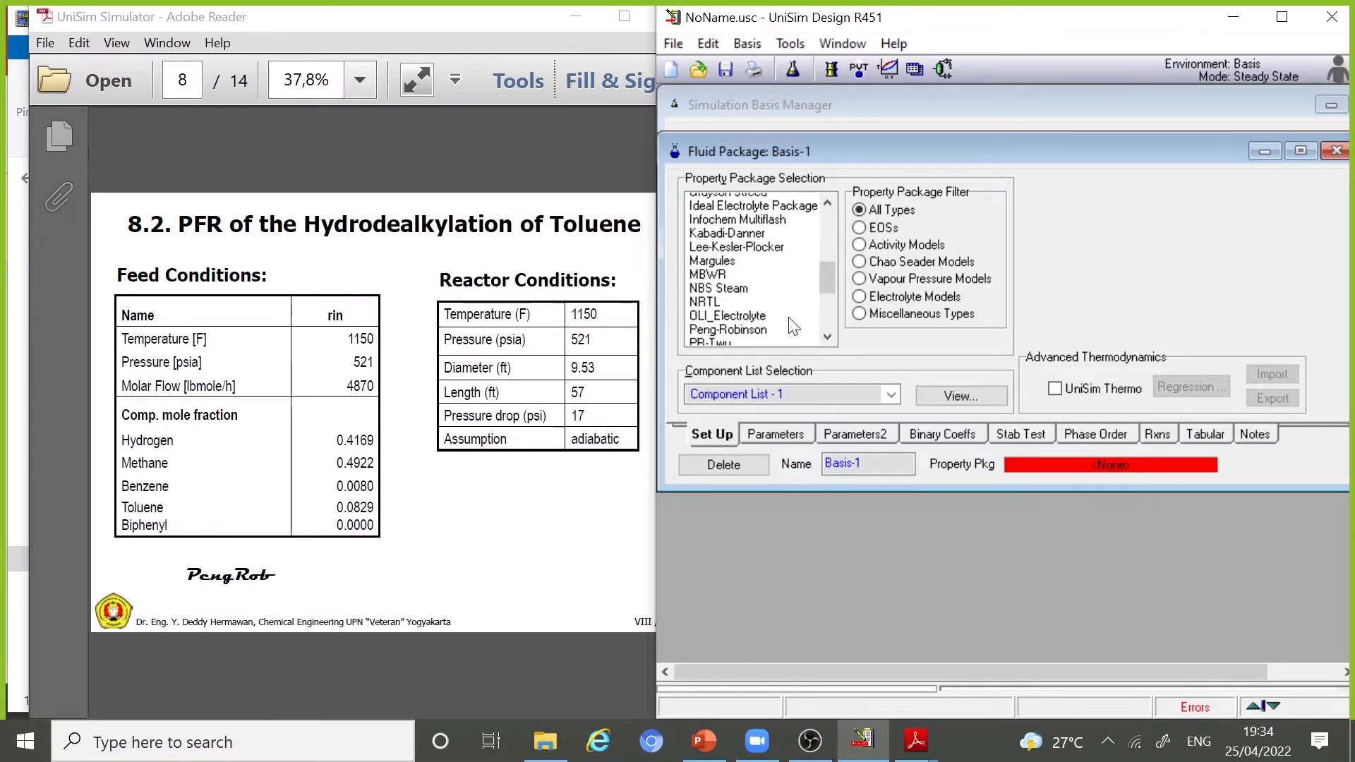
left_click(739, 227)
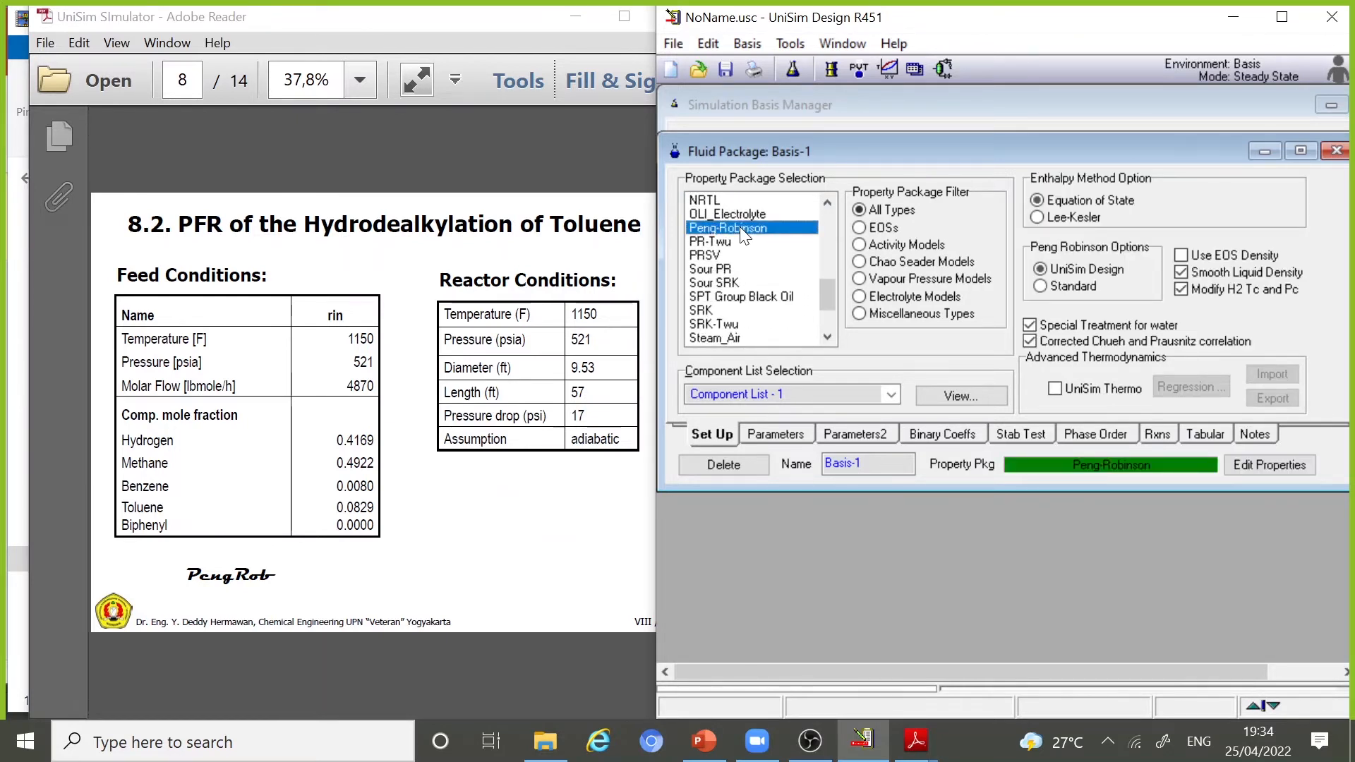
left_click(1335, 151)
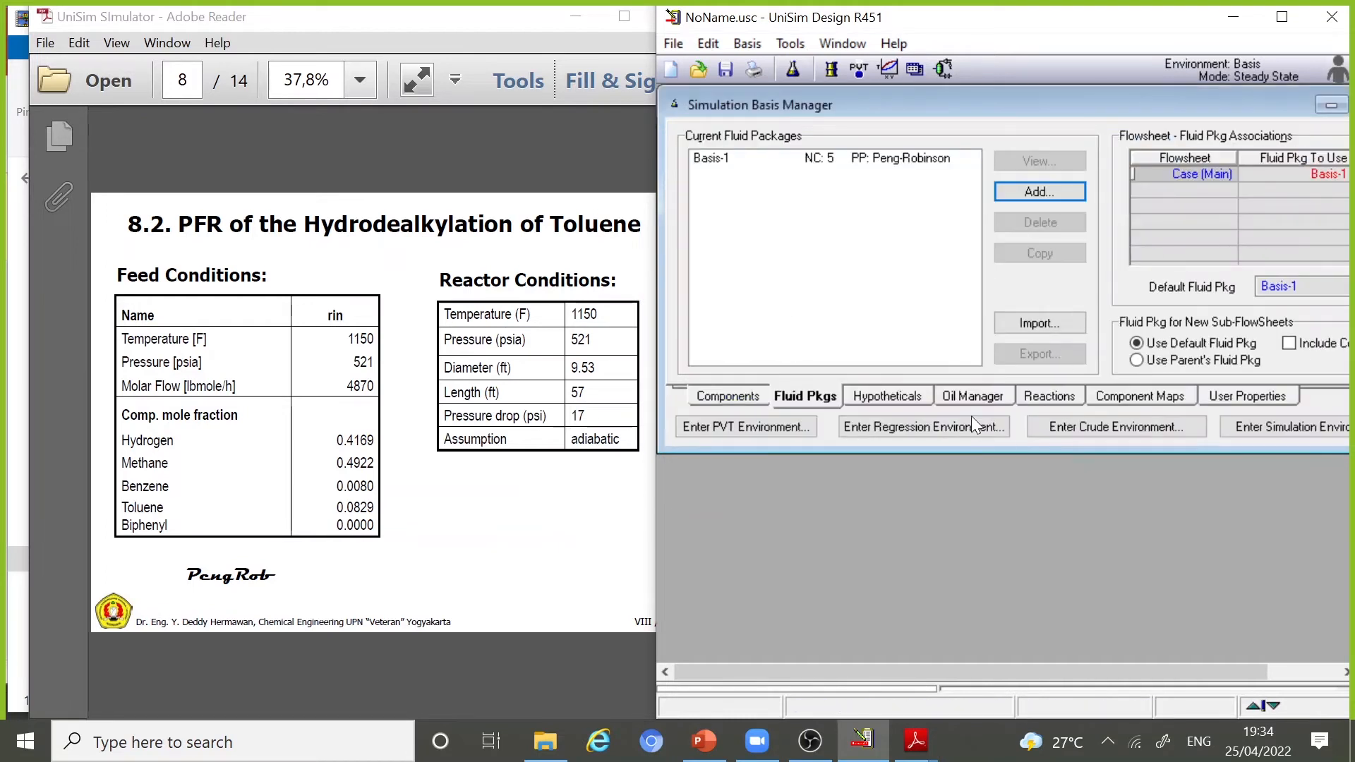
Step: Add a new reaction of type Kinetic in the Simulation Basis Manager
left_click(1045, 402)
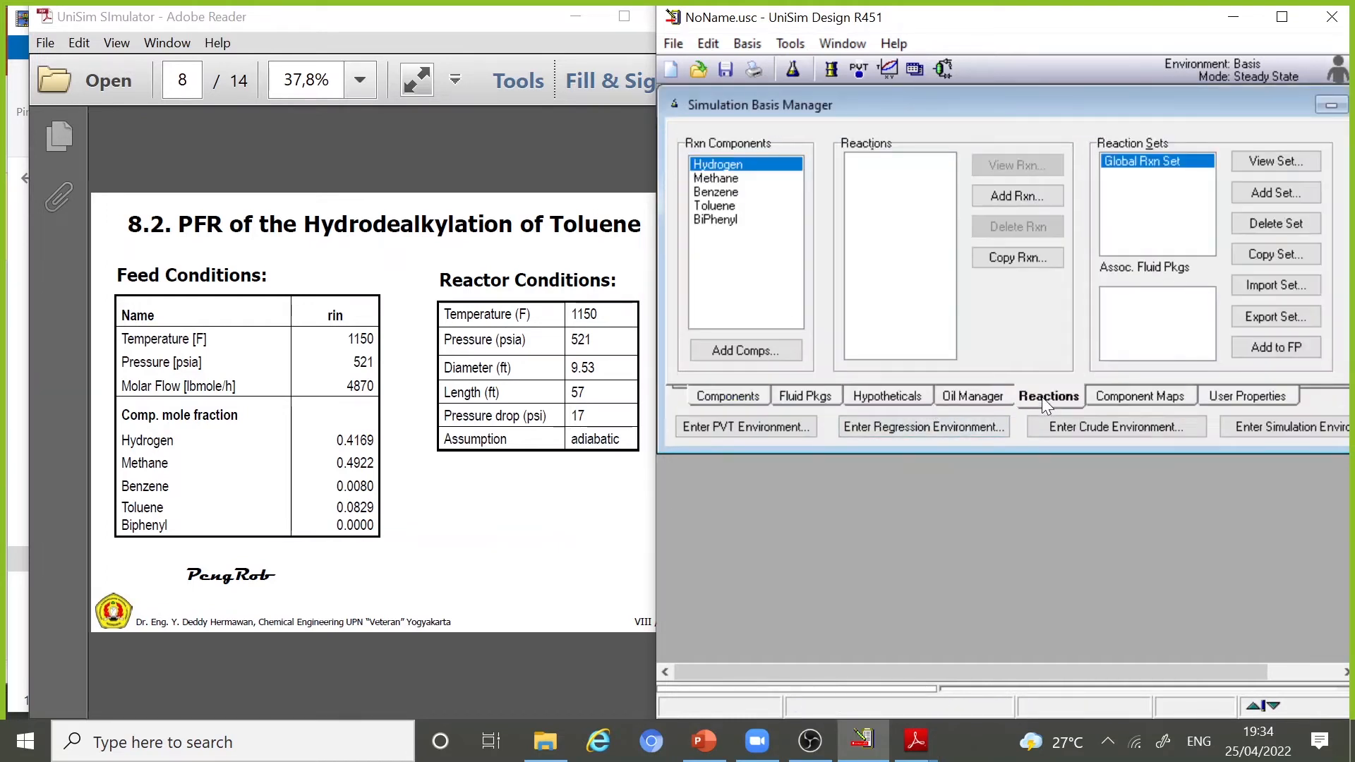
left_click(1017, 197)
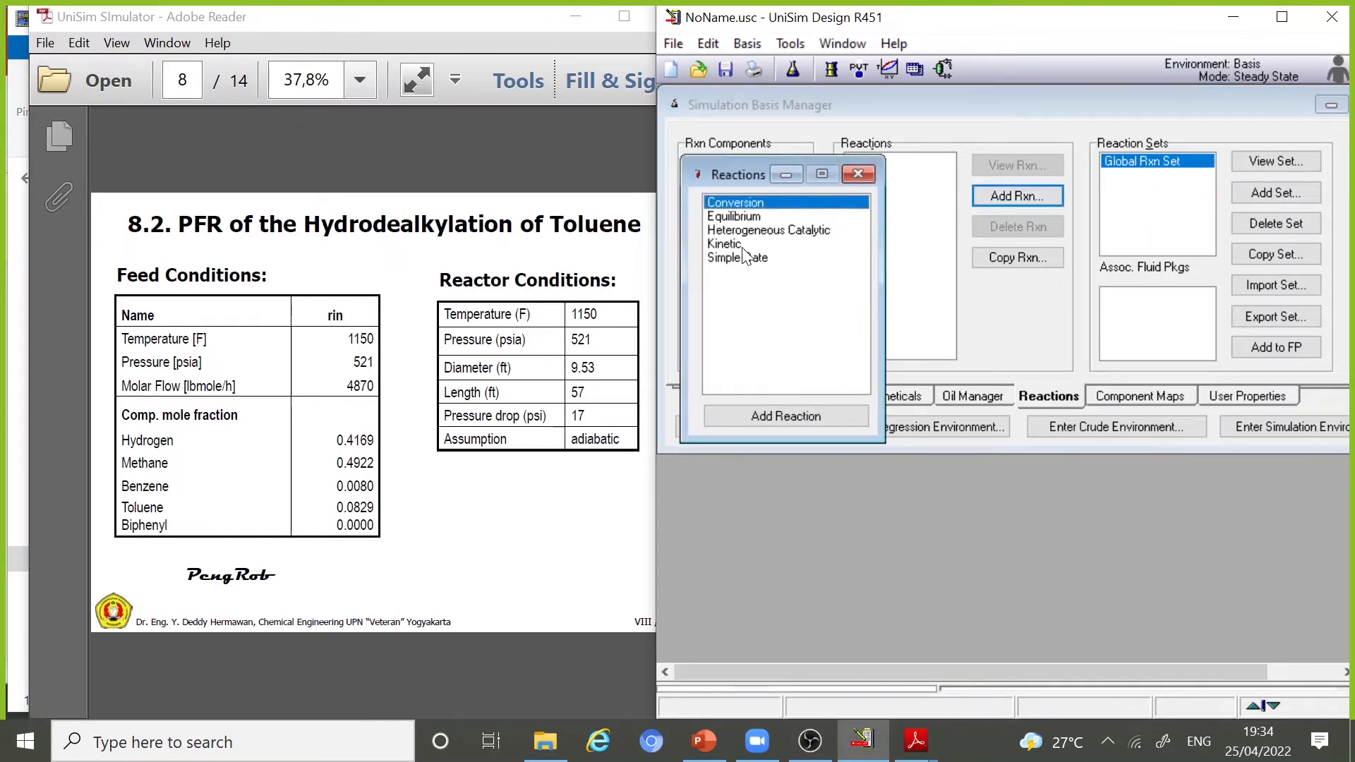
left_click(727, 243)
left_click(799, 418)
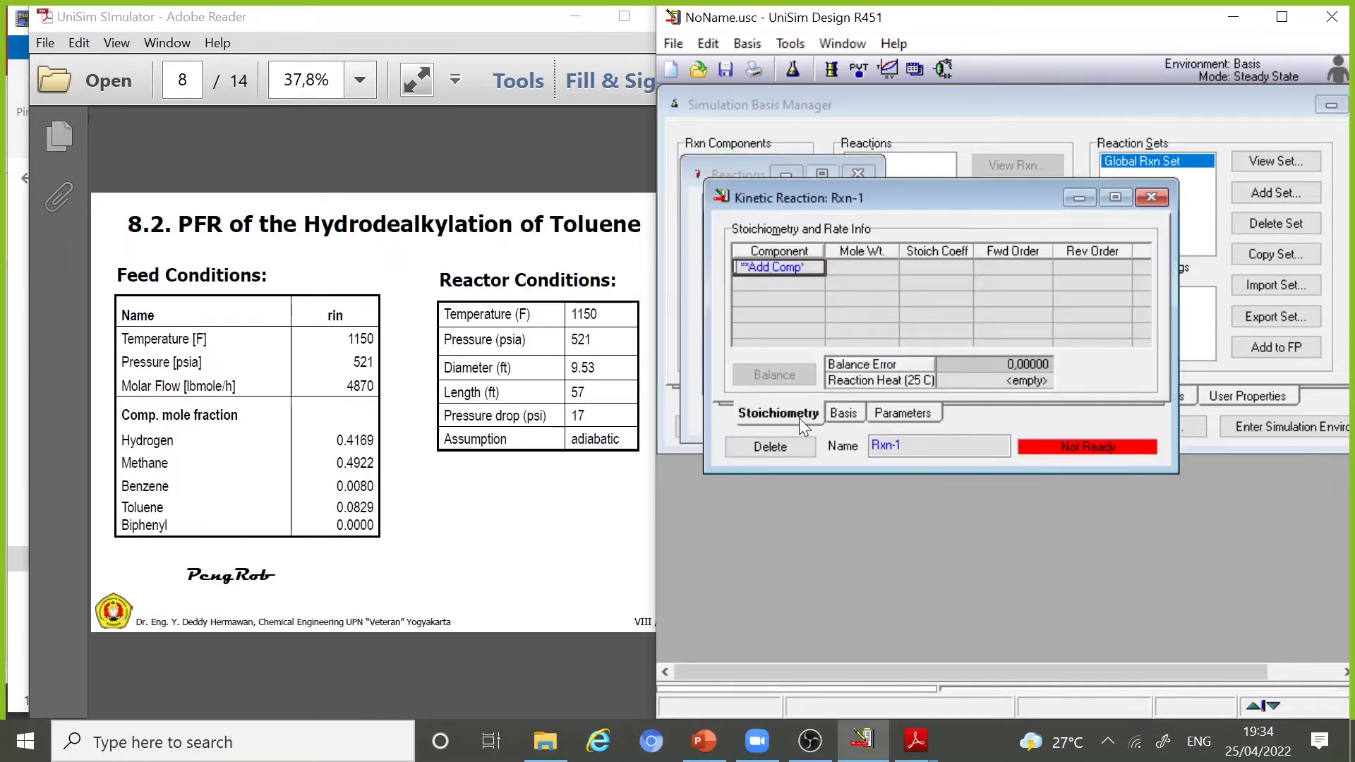
Step: Add Toluene, Hydrogen, Benzene and Methane as the components of kinetic reaction Rxn-1, following the PDF's first reaction equation
scroll(438, 484, "down", 3)
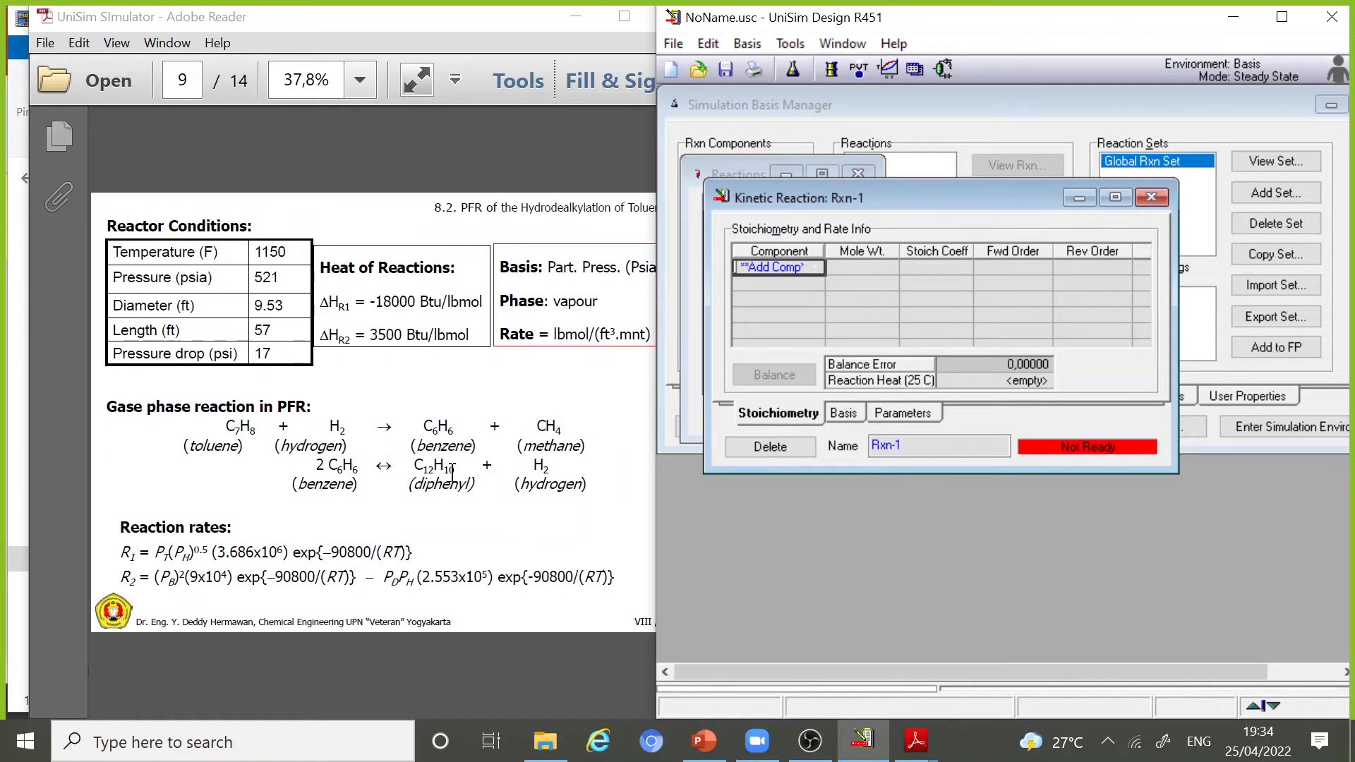
left_click(815, 266)
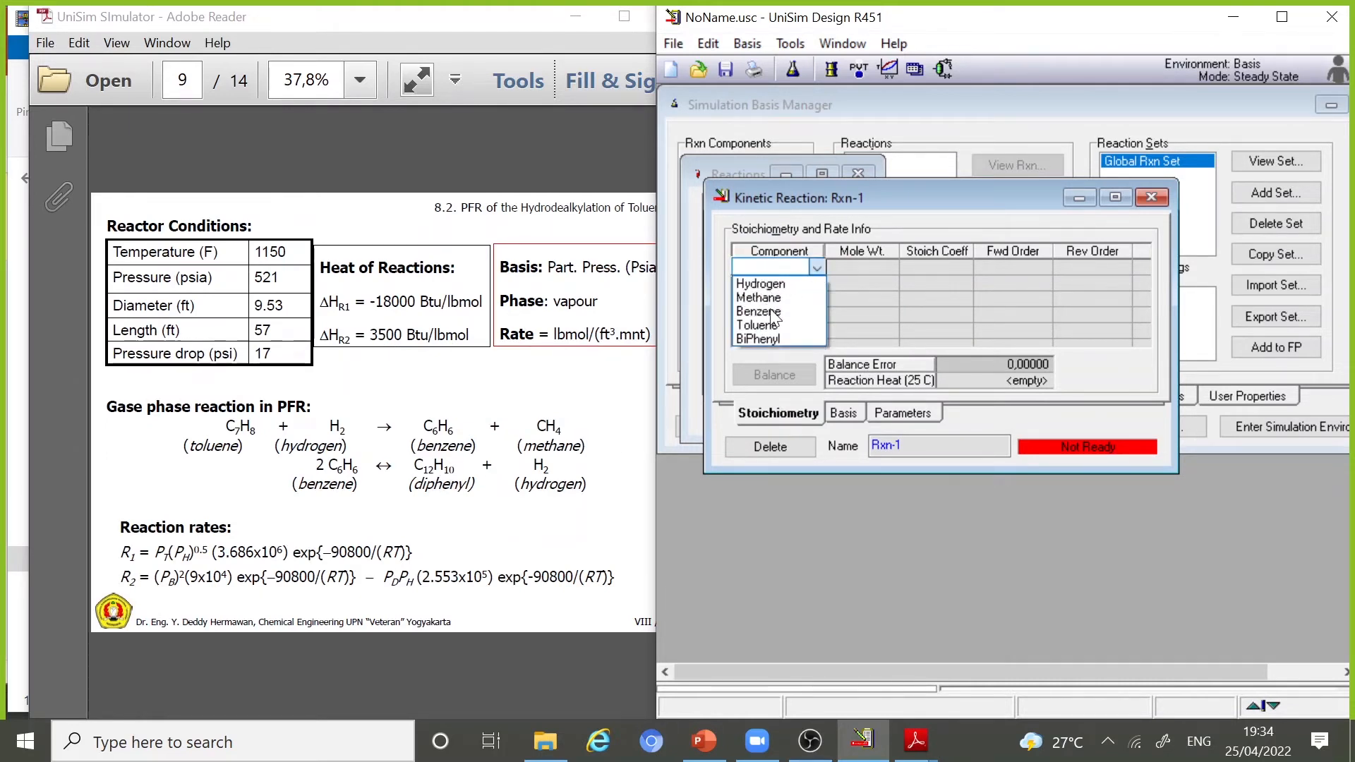
left_click(768, 326)
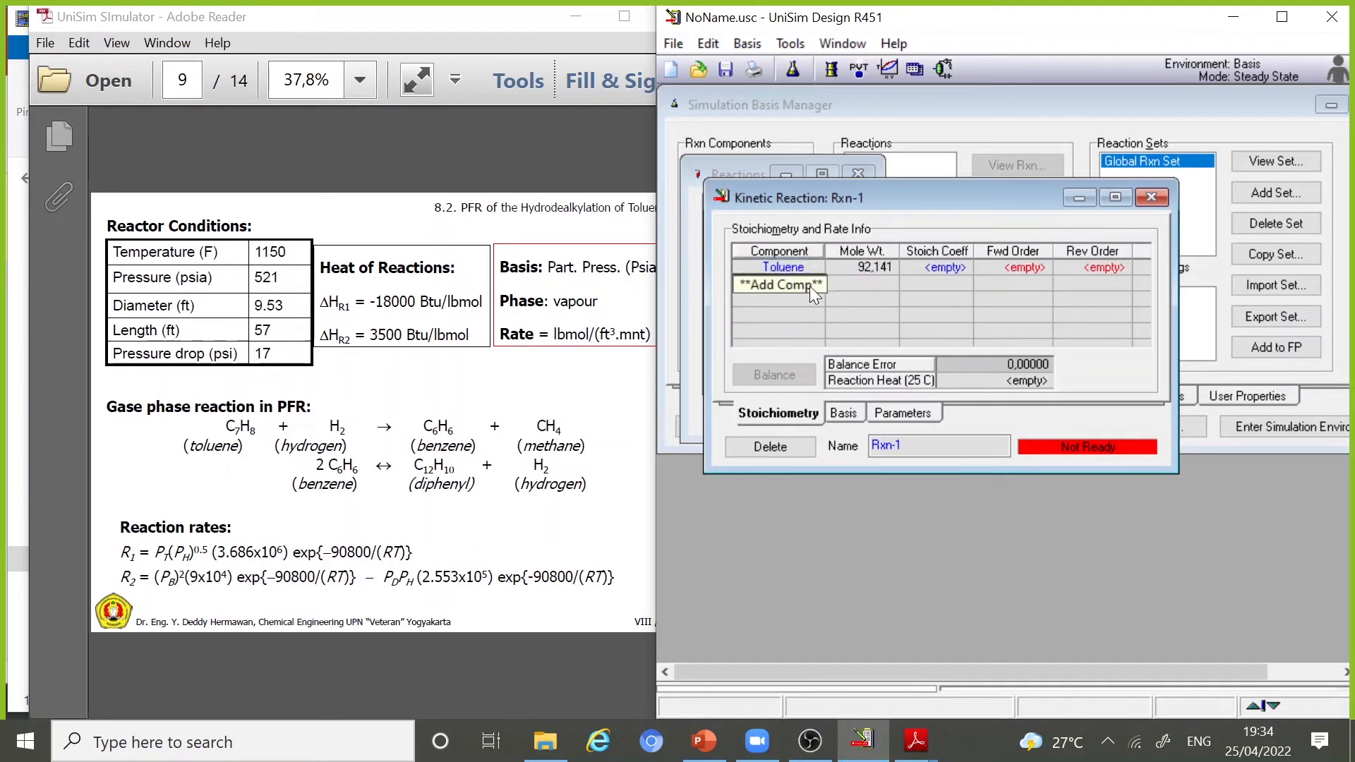
left_click(810, 285)
left_click(765, 297)
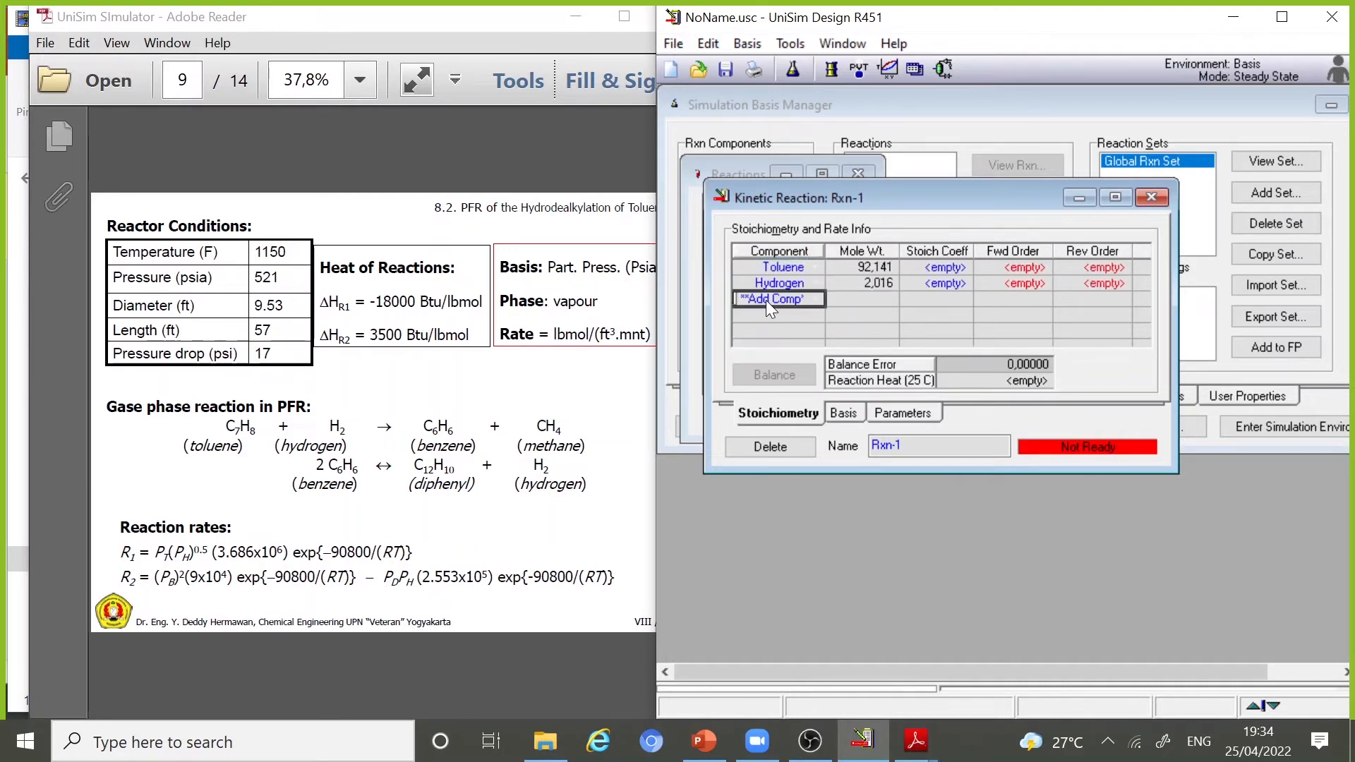
left_click(817, 299)
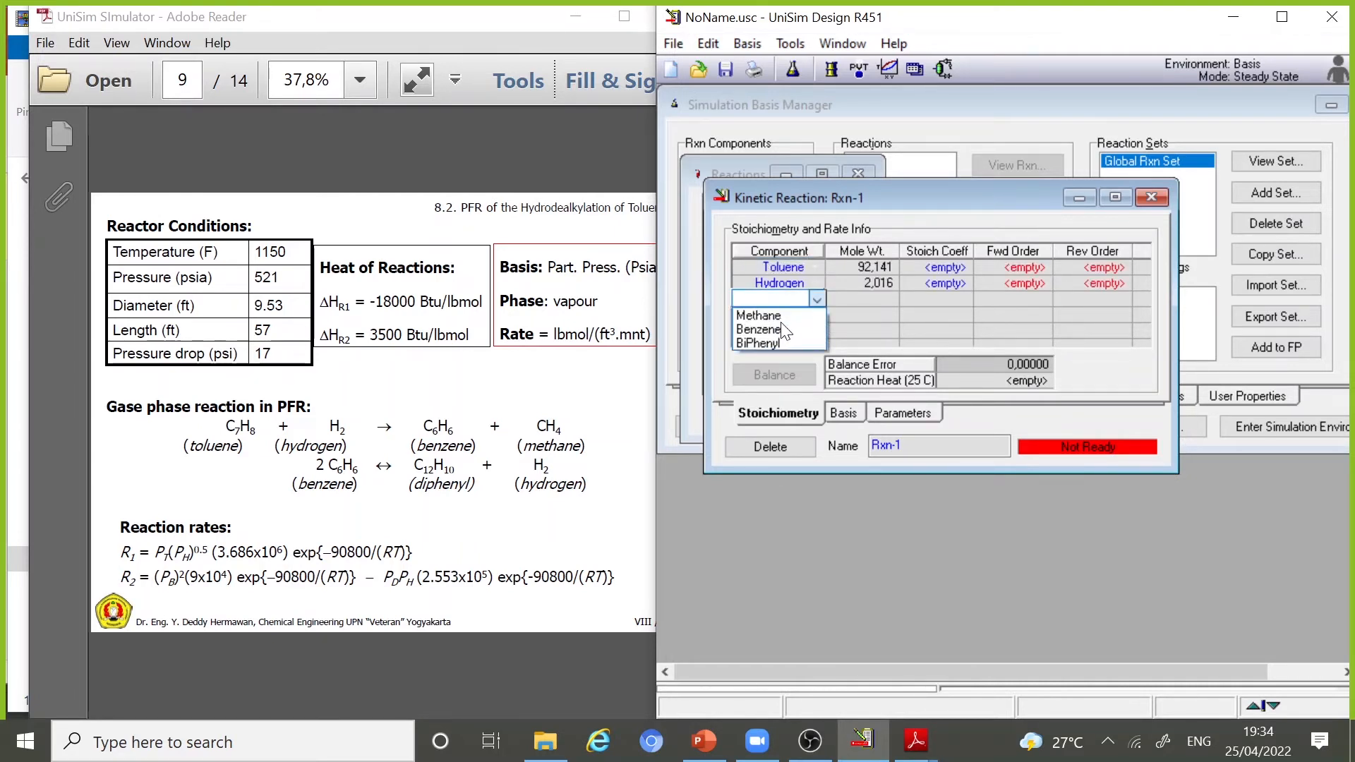
left_click(776, 332)
left_click(814, 312)
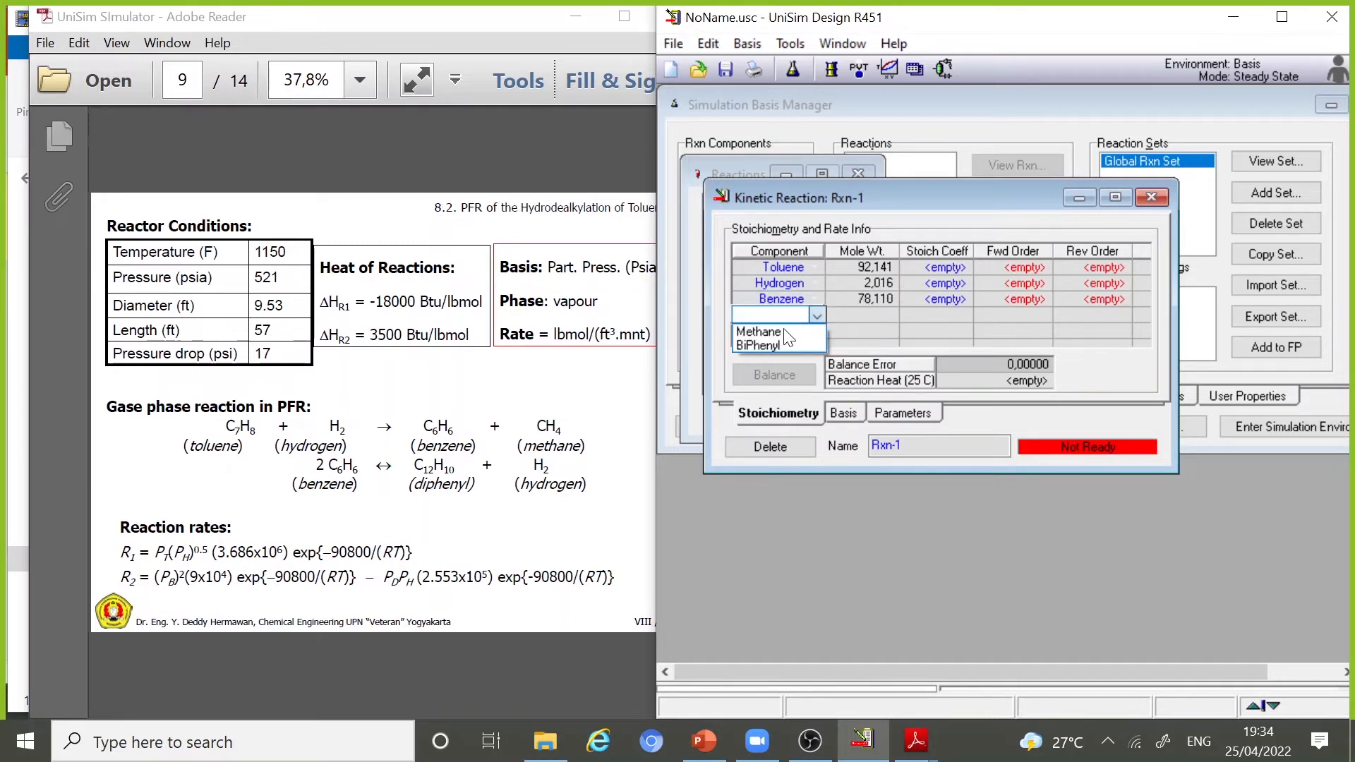
left_click(769, 333)
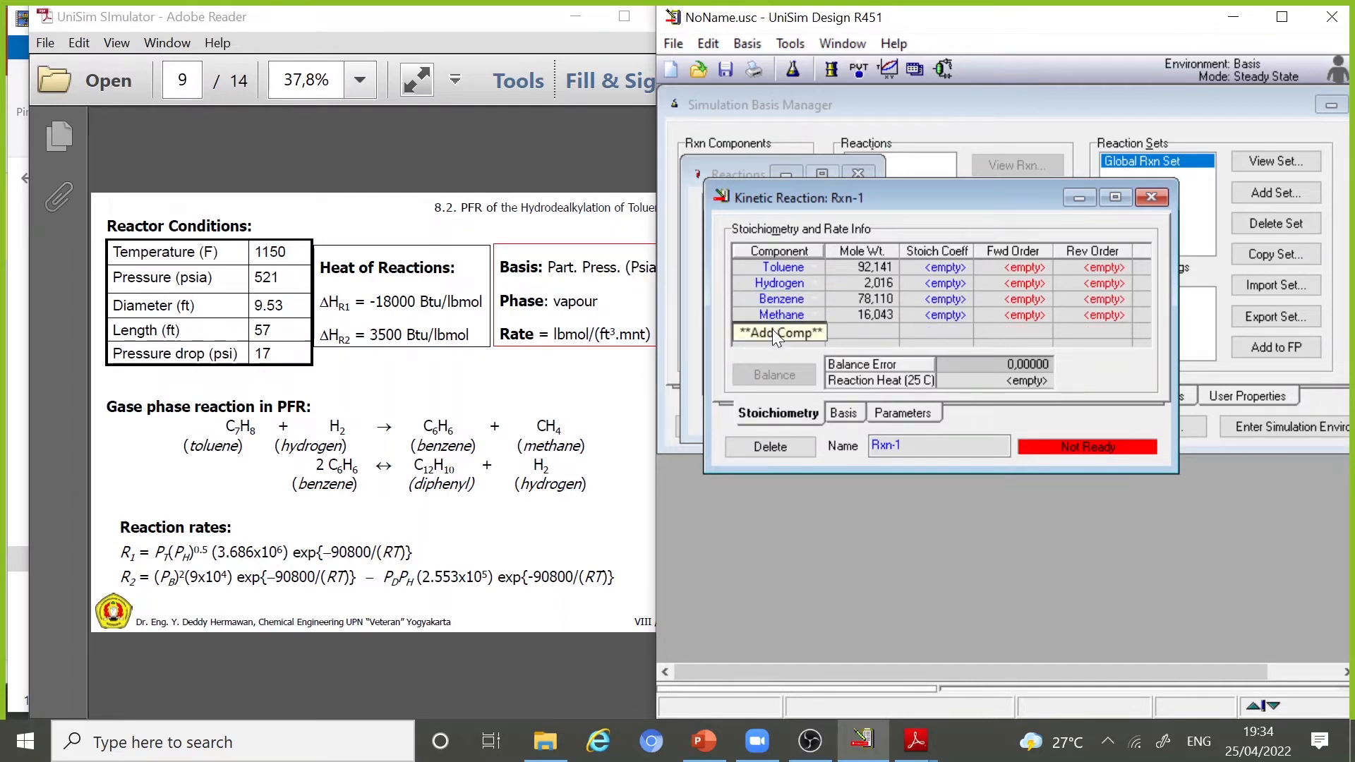
Step: Set Rxn-1's stoichiometric coefficients to -1 for Toluene and Hydrogen and 1 for Benzene and Methane
left_click(947, 270)
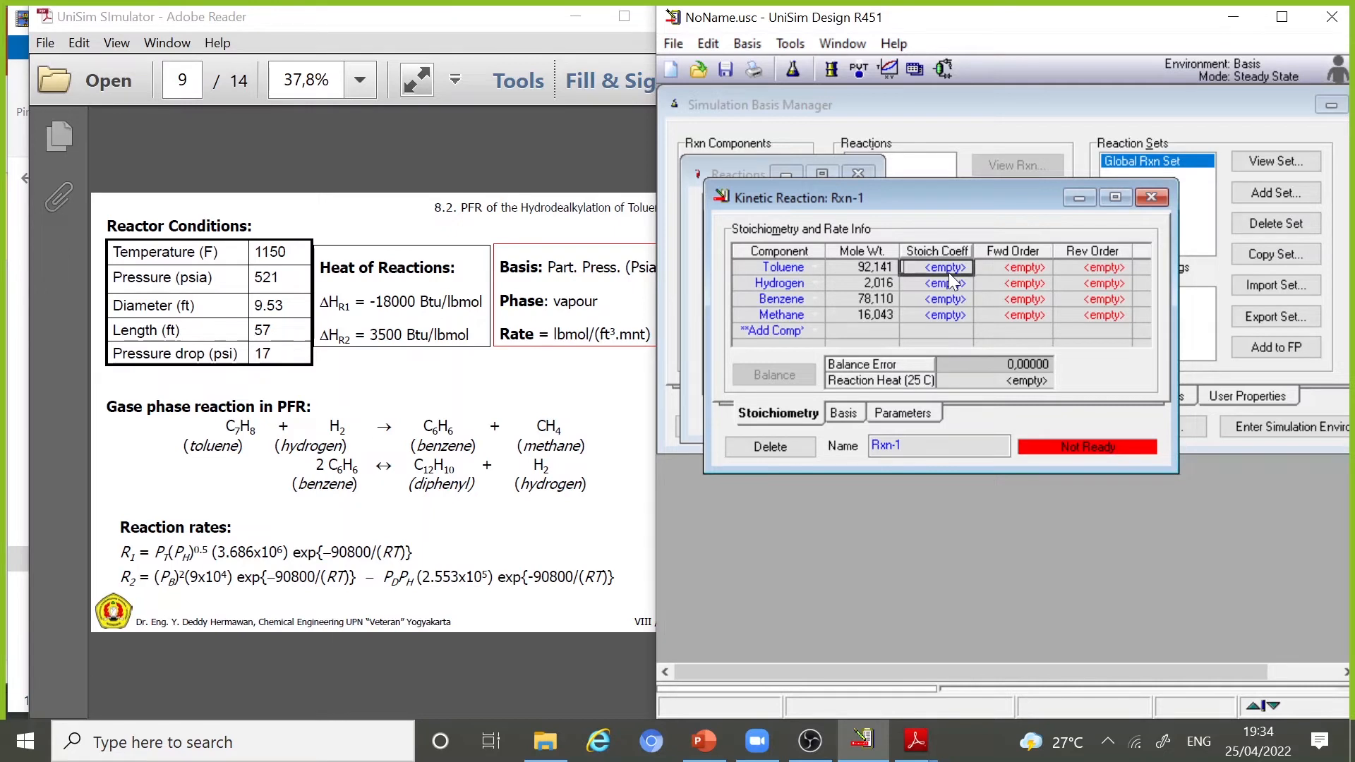
type("-1")
key("Return")
type("-1")
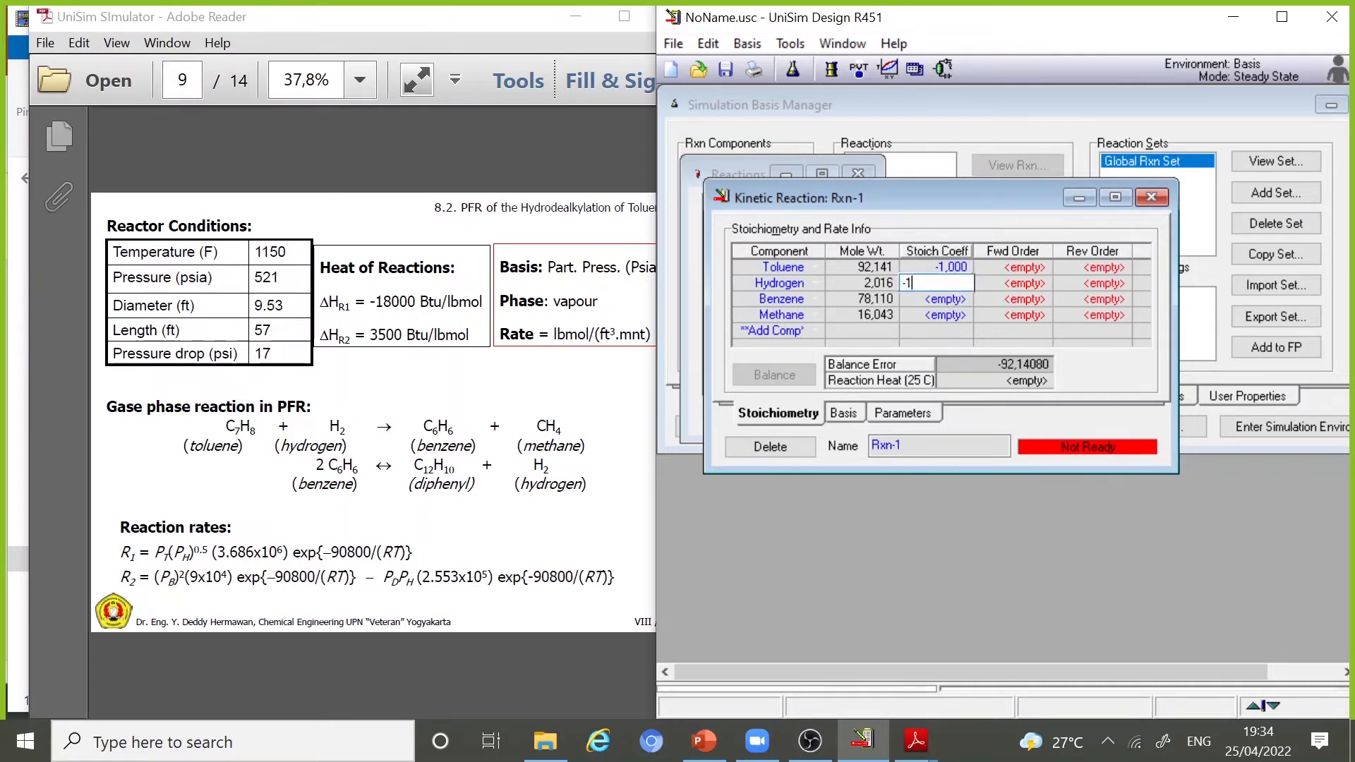
key("Return")
left_click(951, 300)
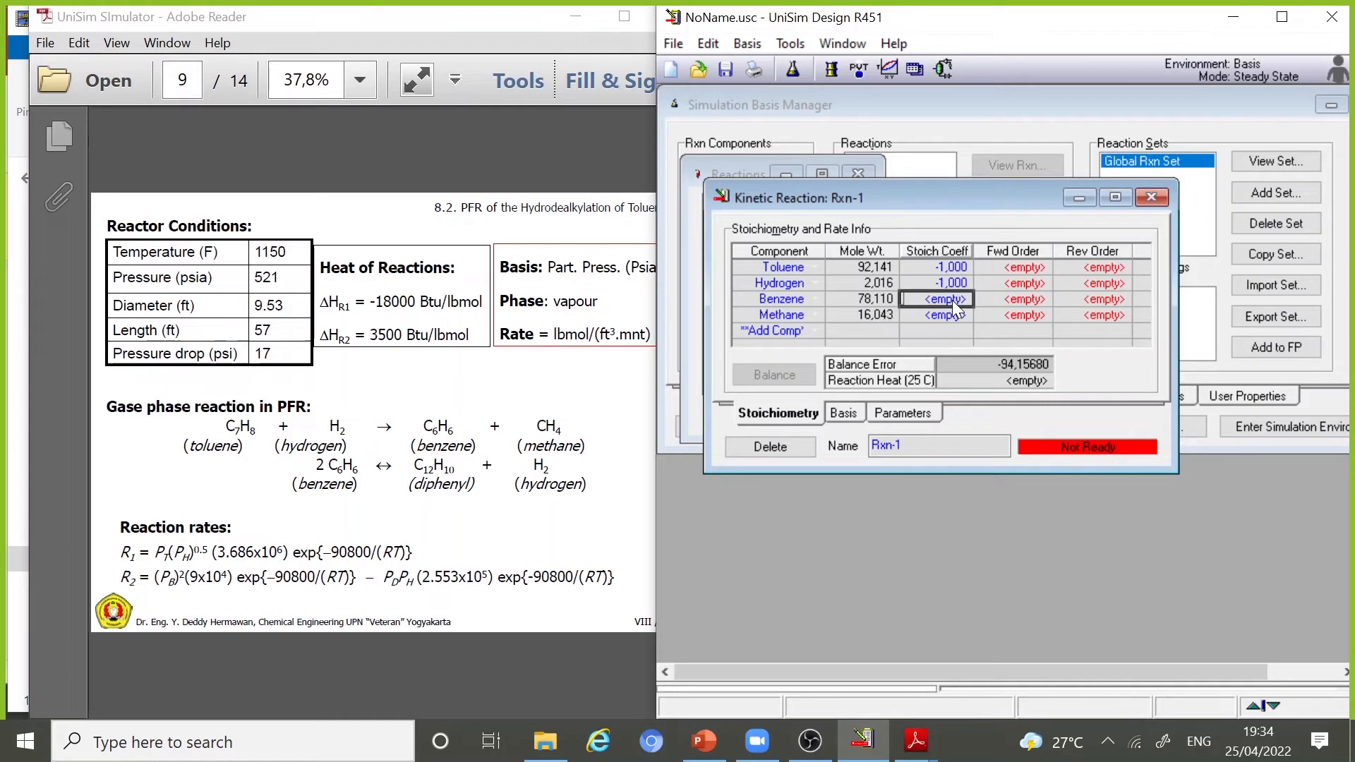
type("1")
key("Return")
type("1")
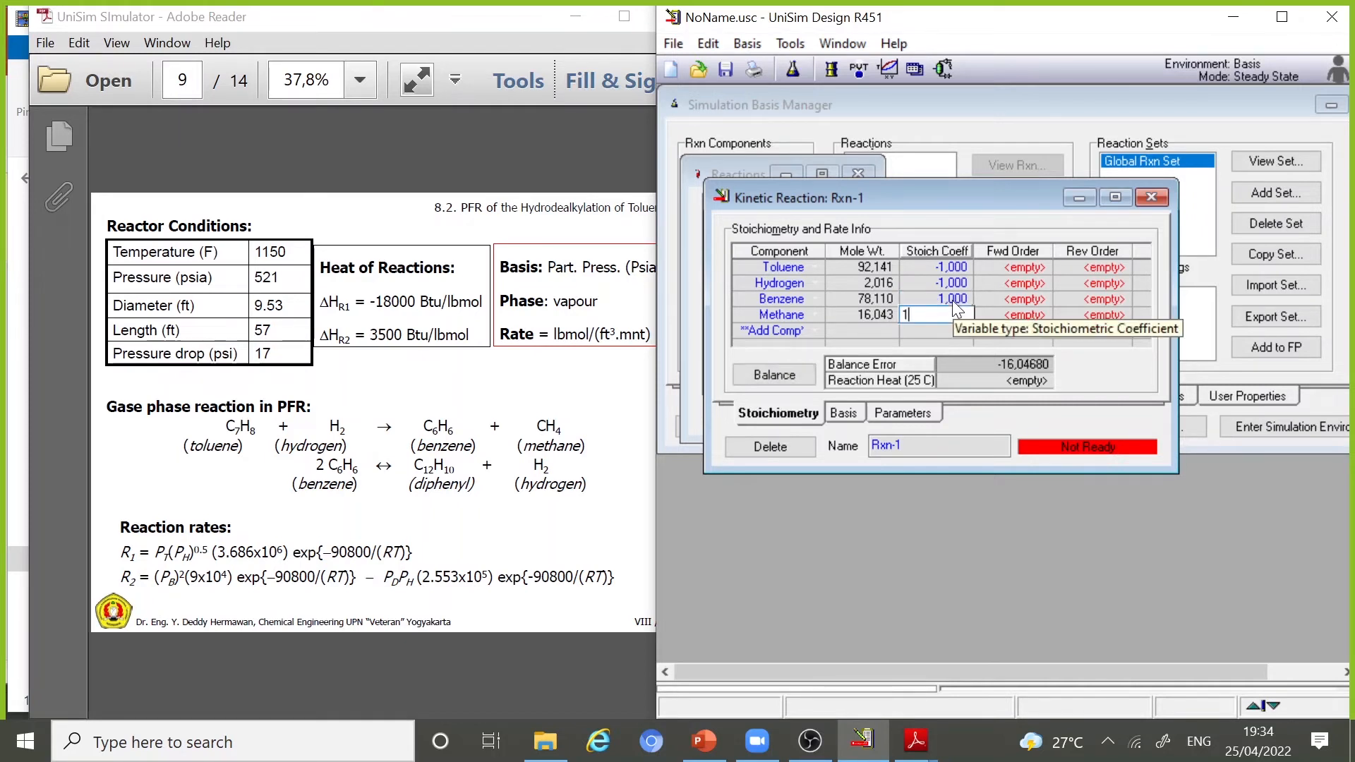
key("Return")
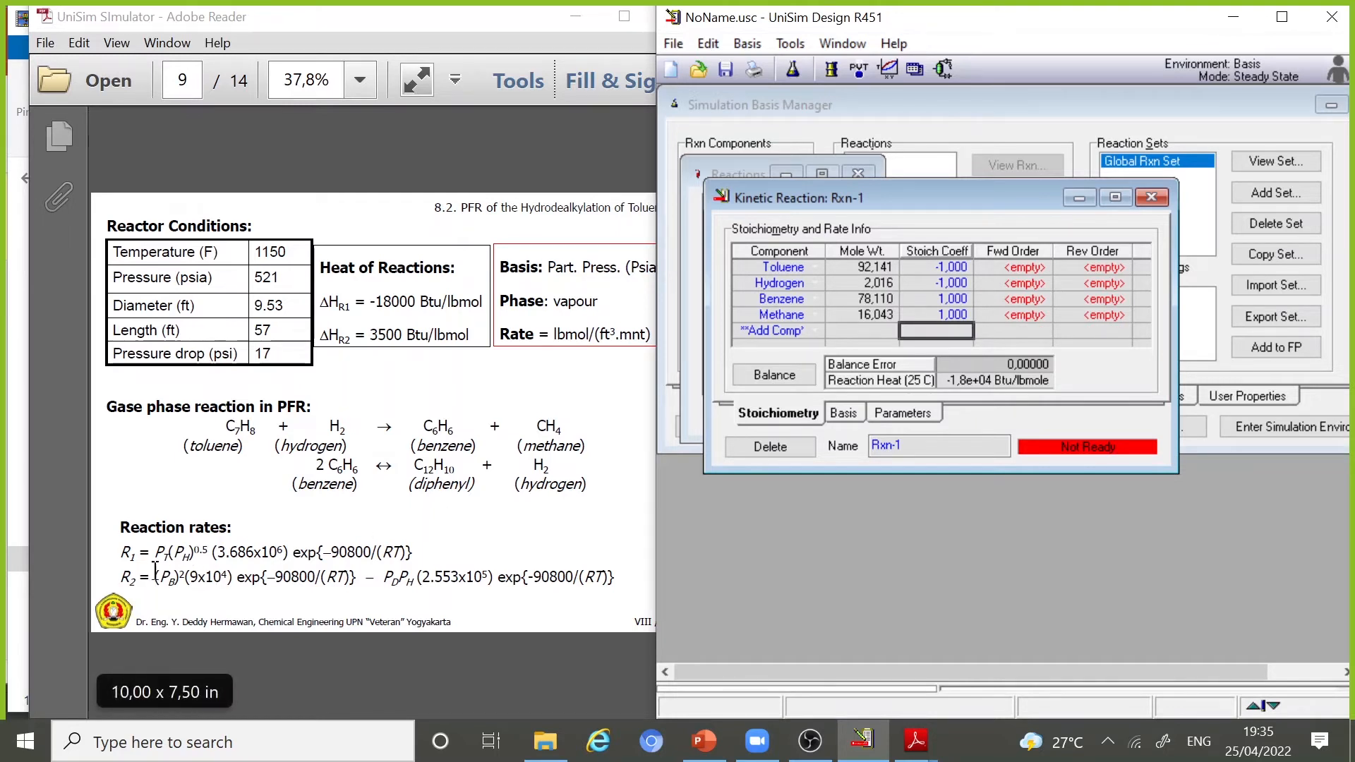
Step: Set the forward reaction orders of Rxn-1 to 1 for Toluene and 0.5 for Hydrogen
left_click(1026, 263)
type("1")
key("Return")
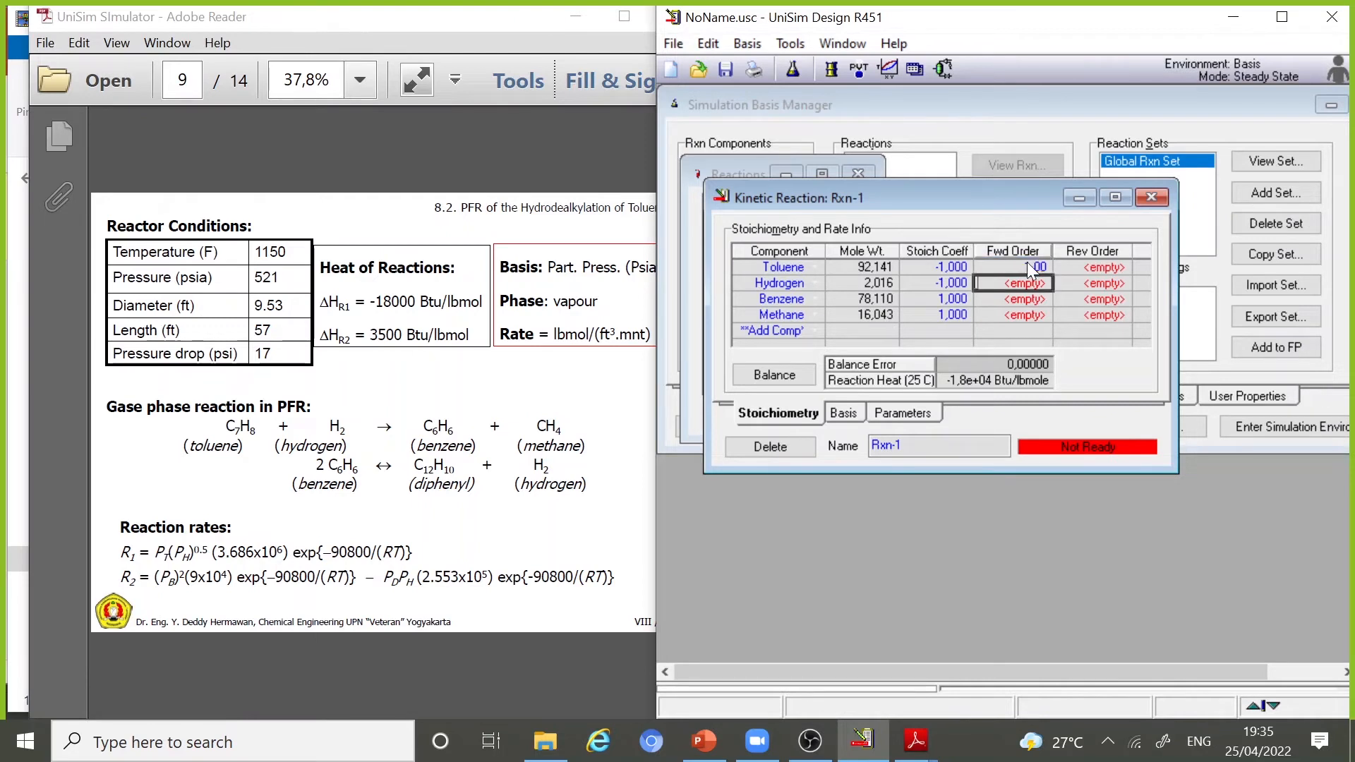
type("0.5")
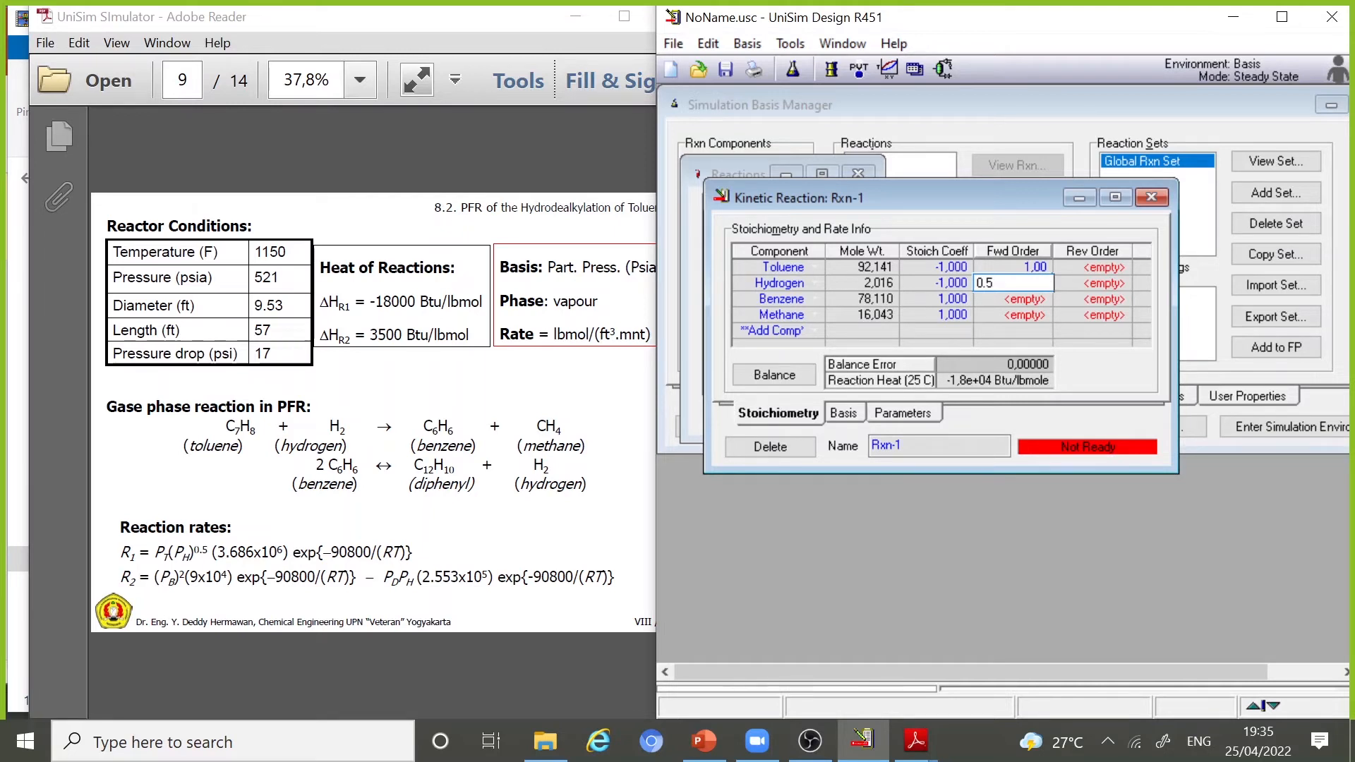
key("Return")
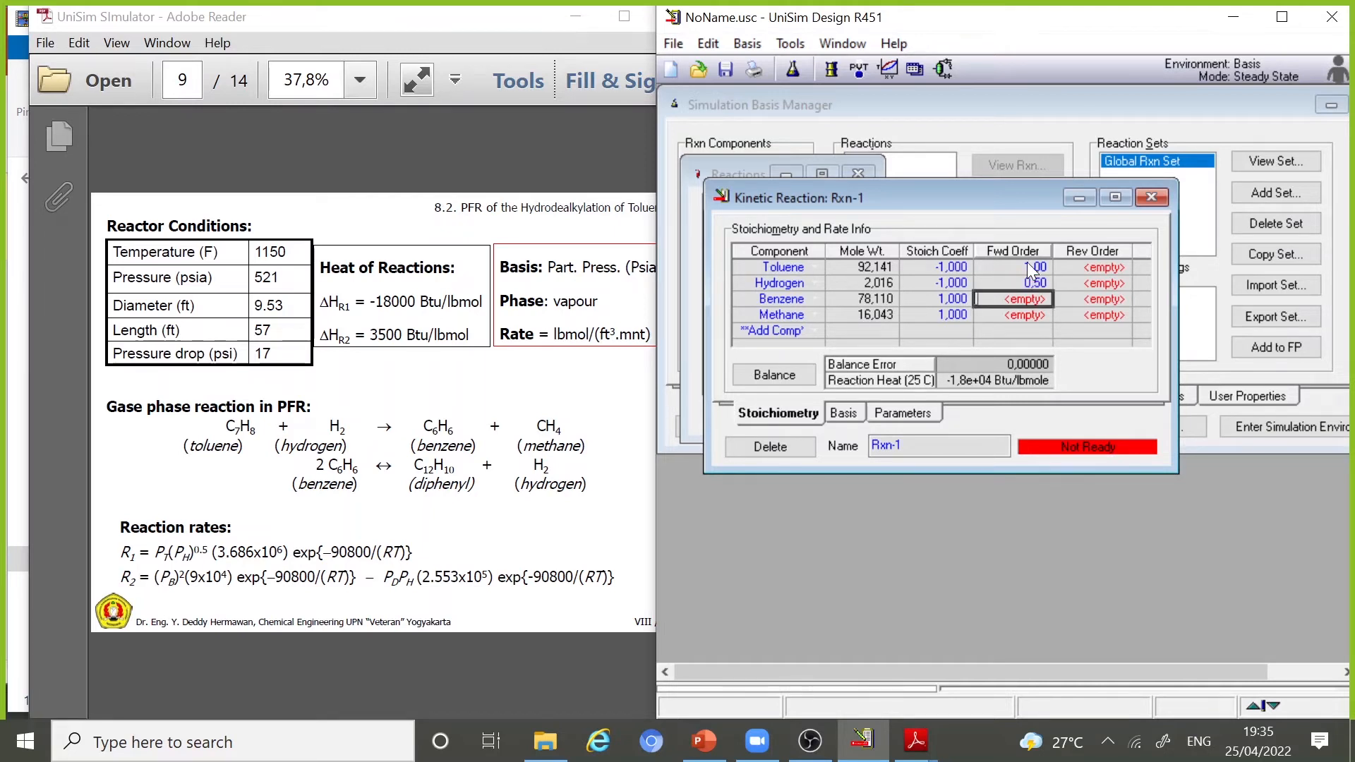
Step: Set Rxn-1's basis to Partial Press, its reaction phase to VapourPhase and its rate units to lbmole/ft3-min, following the PDF
left_click(844, 414)
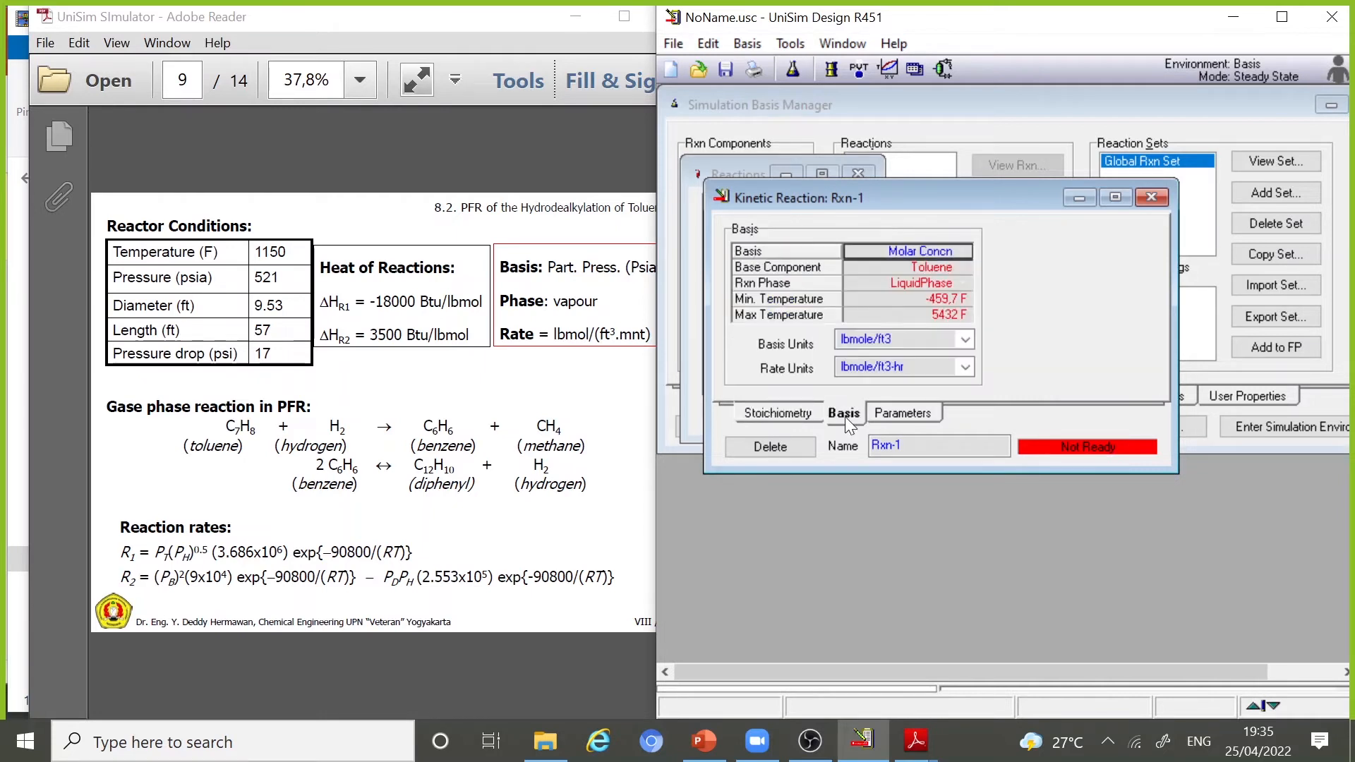
left_click(968, 245)
left_click(894, 282)
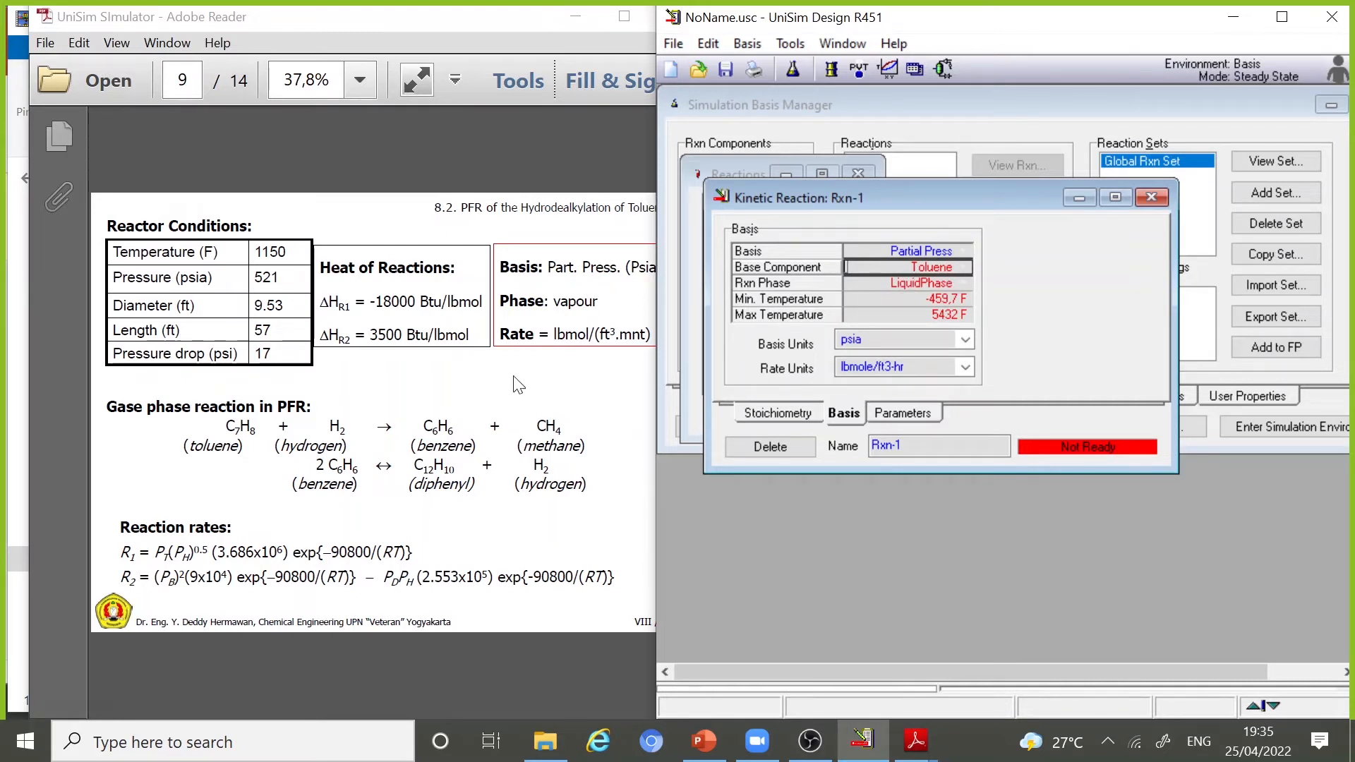
scroll(471, 409, "down", 3)
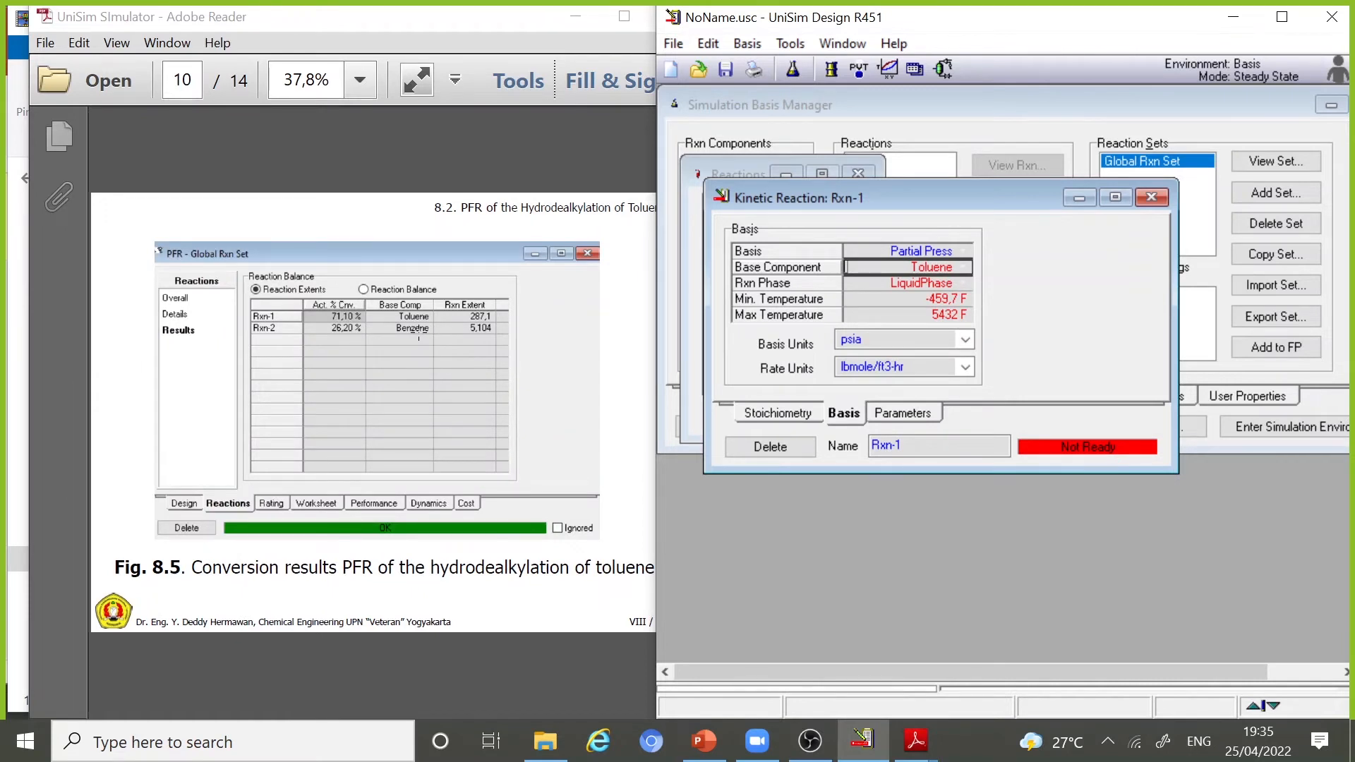
scroll(419, 338, "up", 3)
left_click(965, 282)
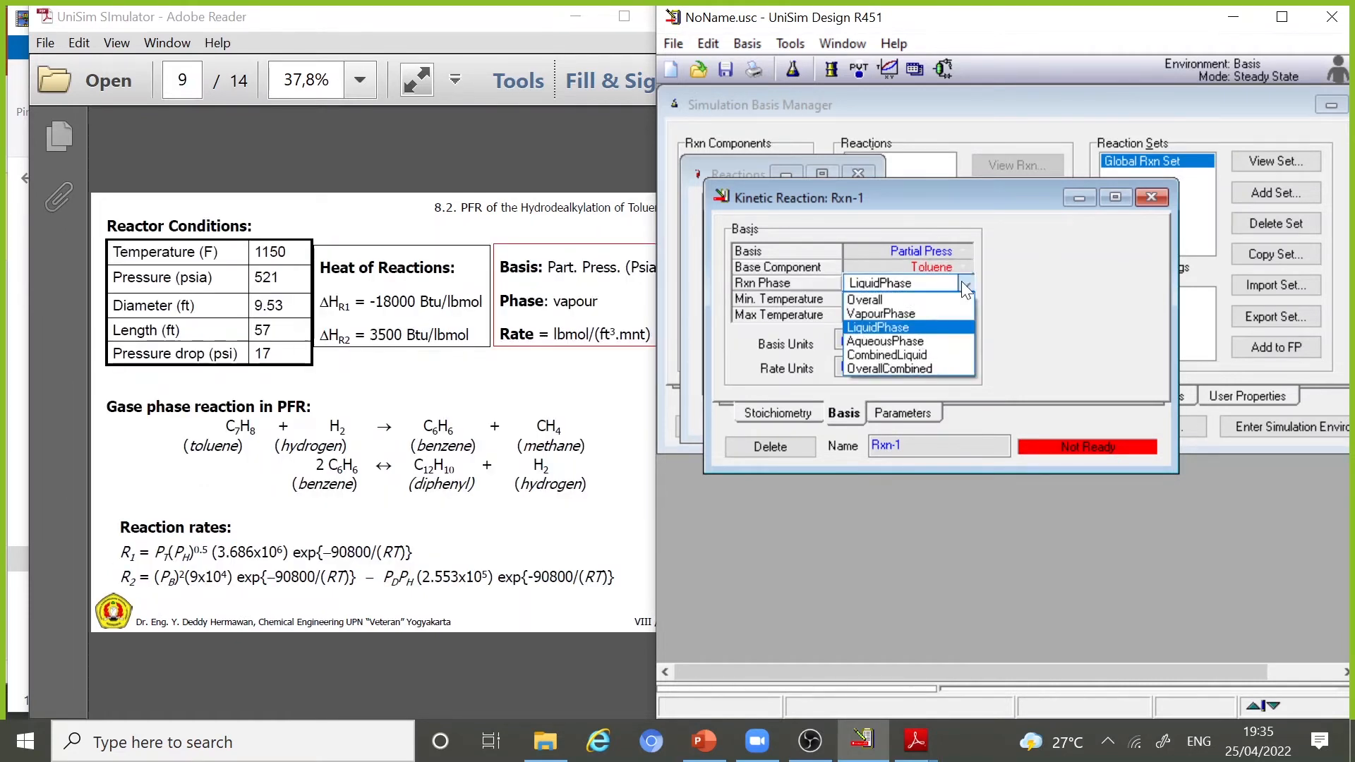
left_click(882, 312)
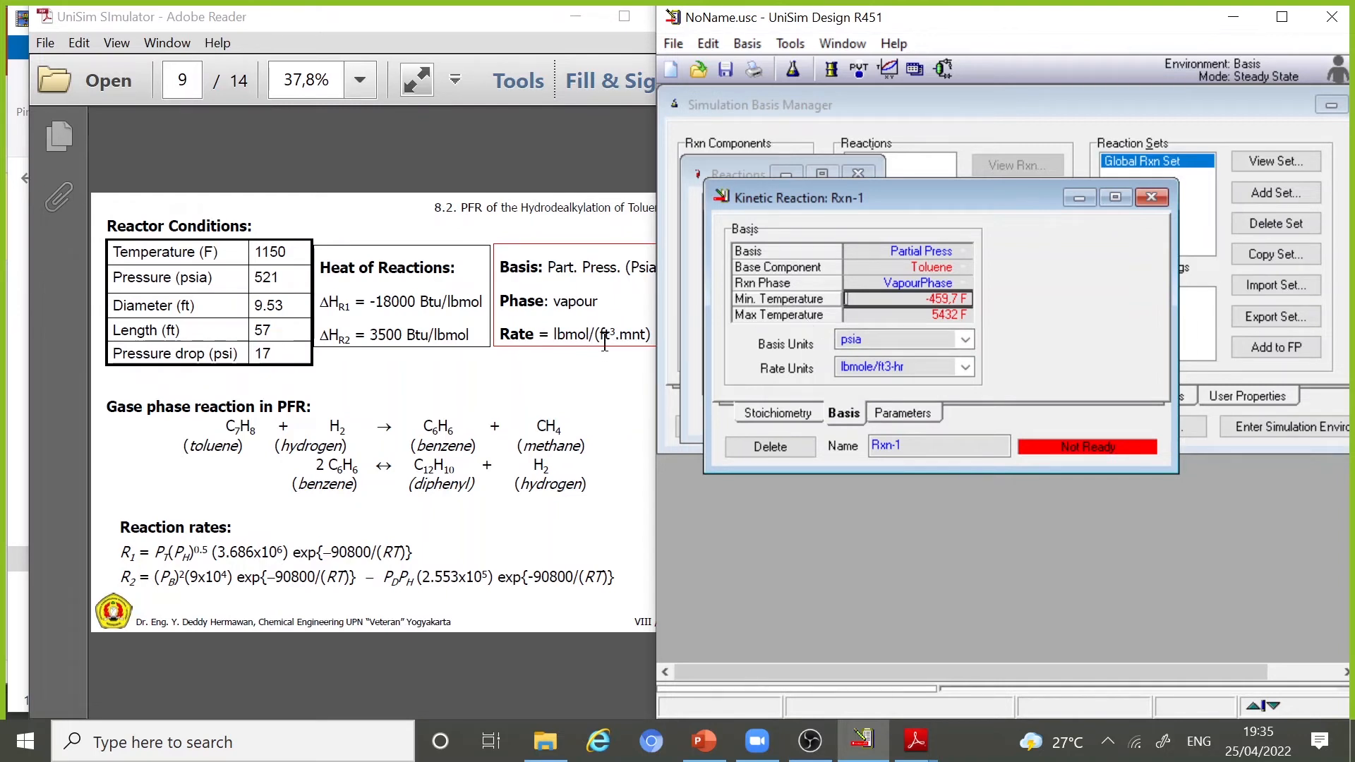
left_click(963, 367)
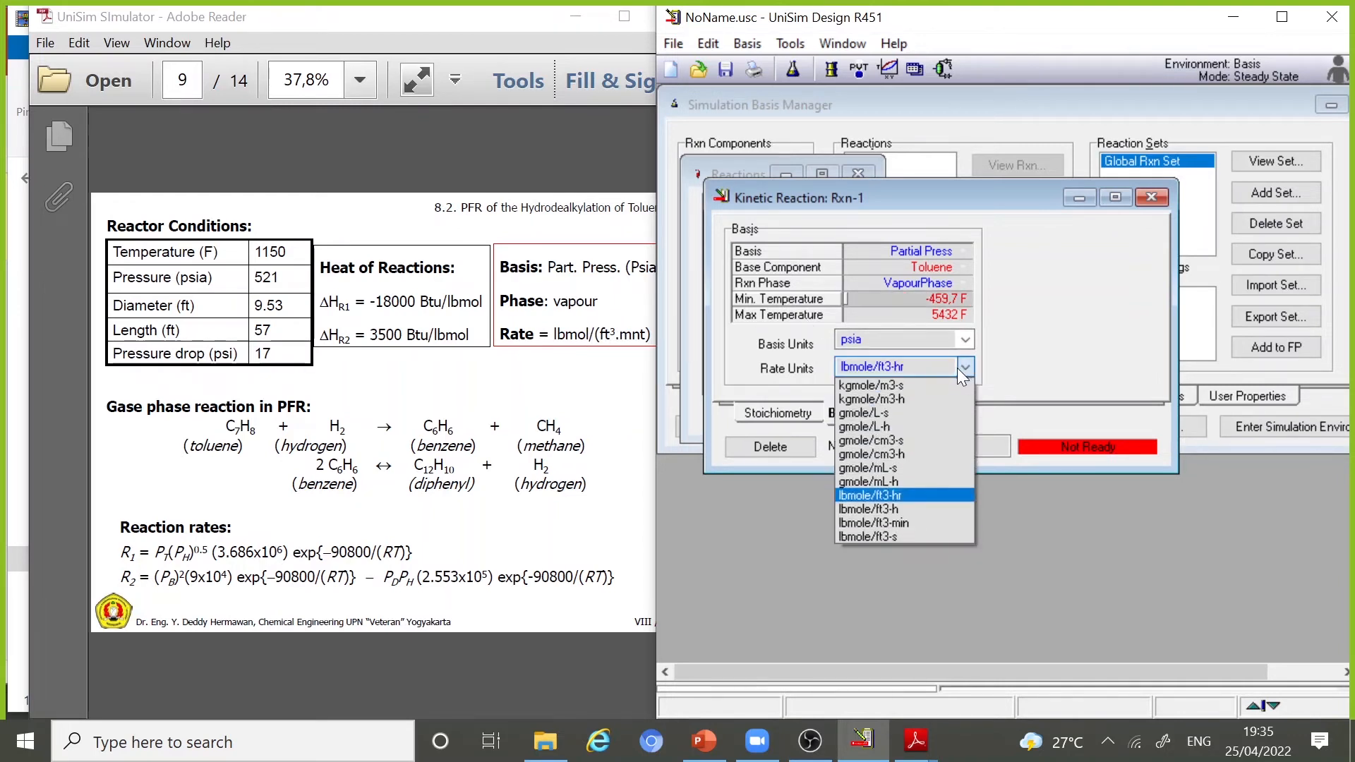
left_click(900, 526)
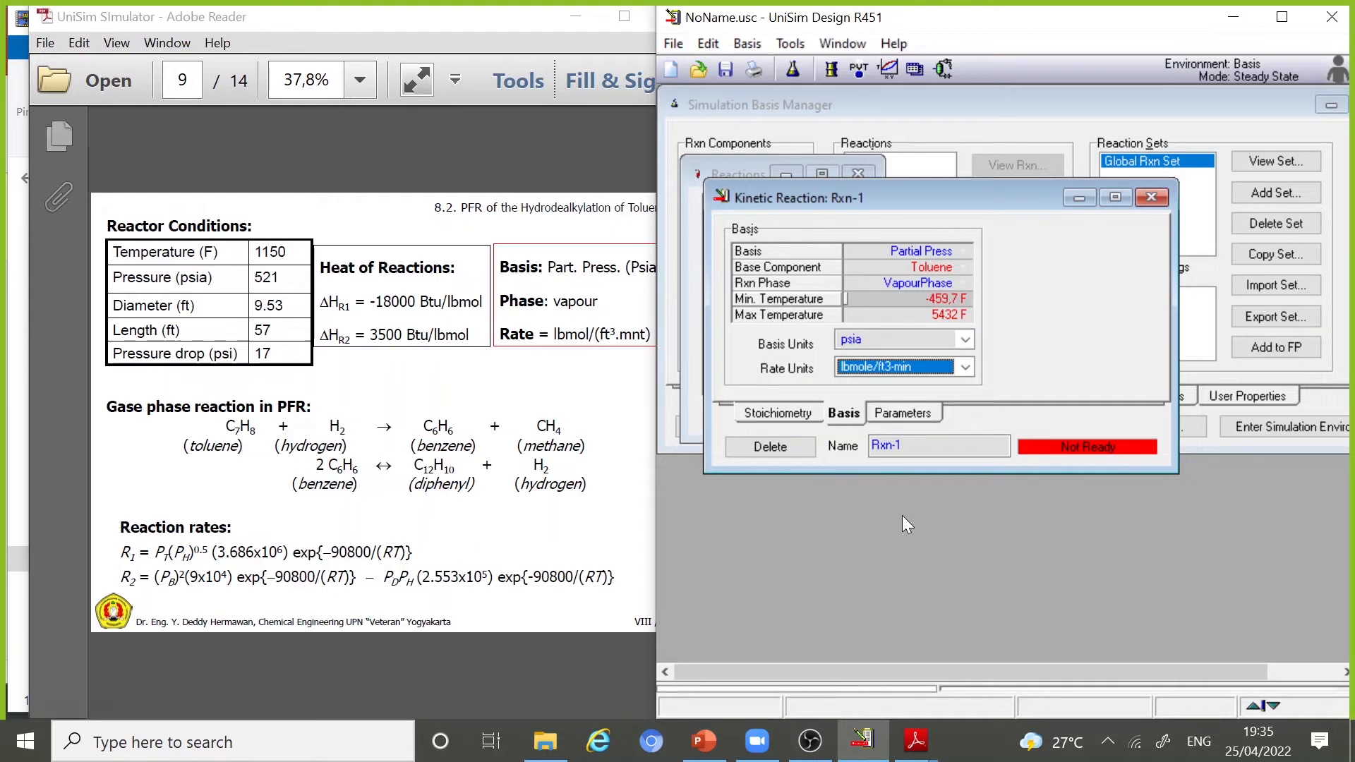
Step: Enter Rxn-1's forward reaction parameters, A as 3.686e6 and E as 90800 Btu/lbmole, and close the reaction window
left_click(908, 418)
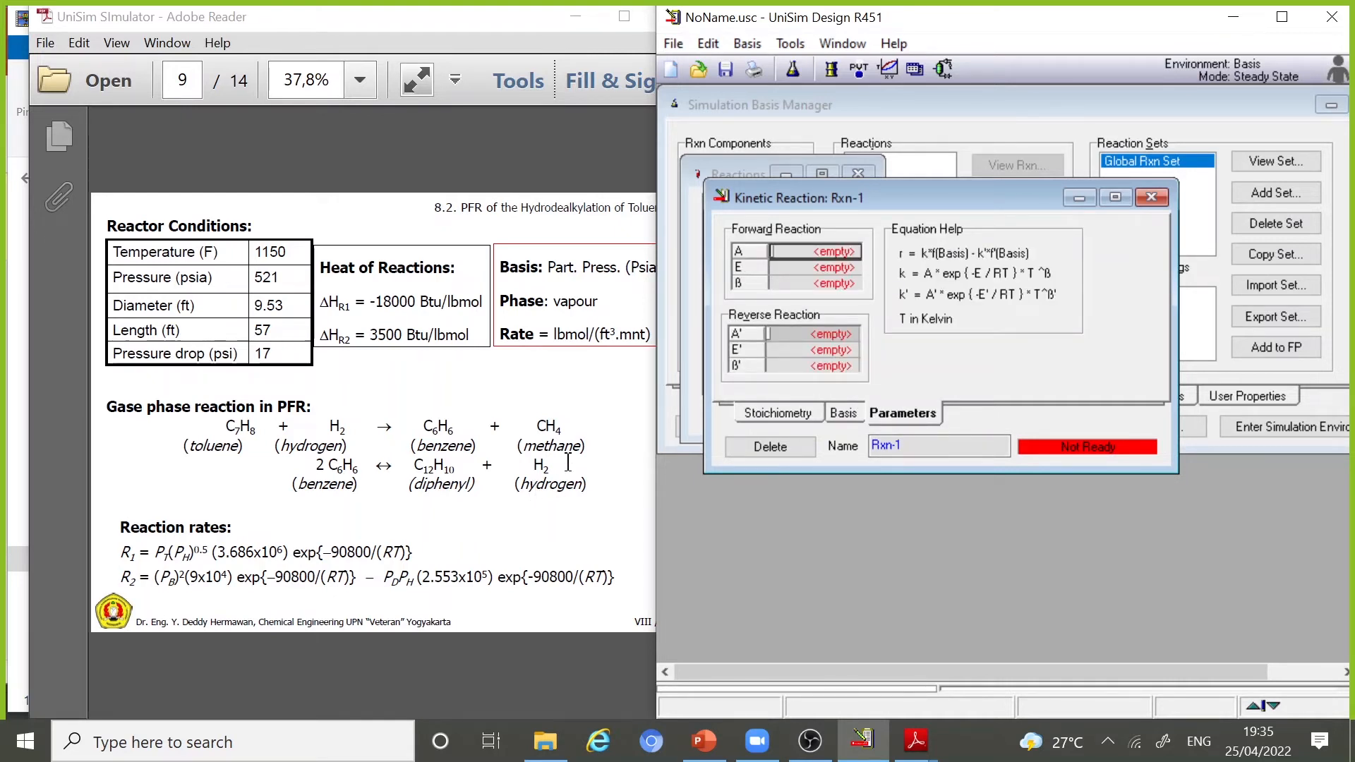
type("3.")
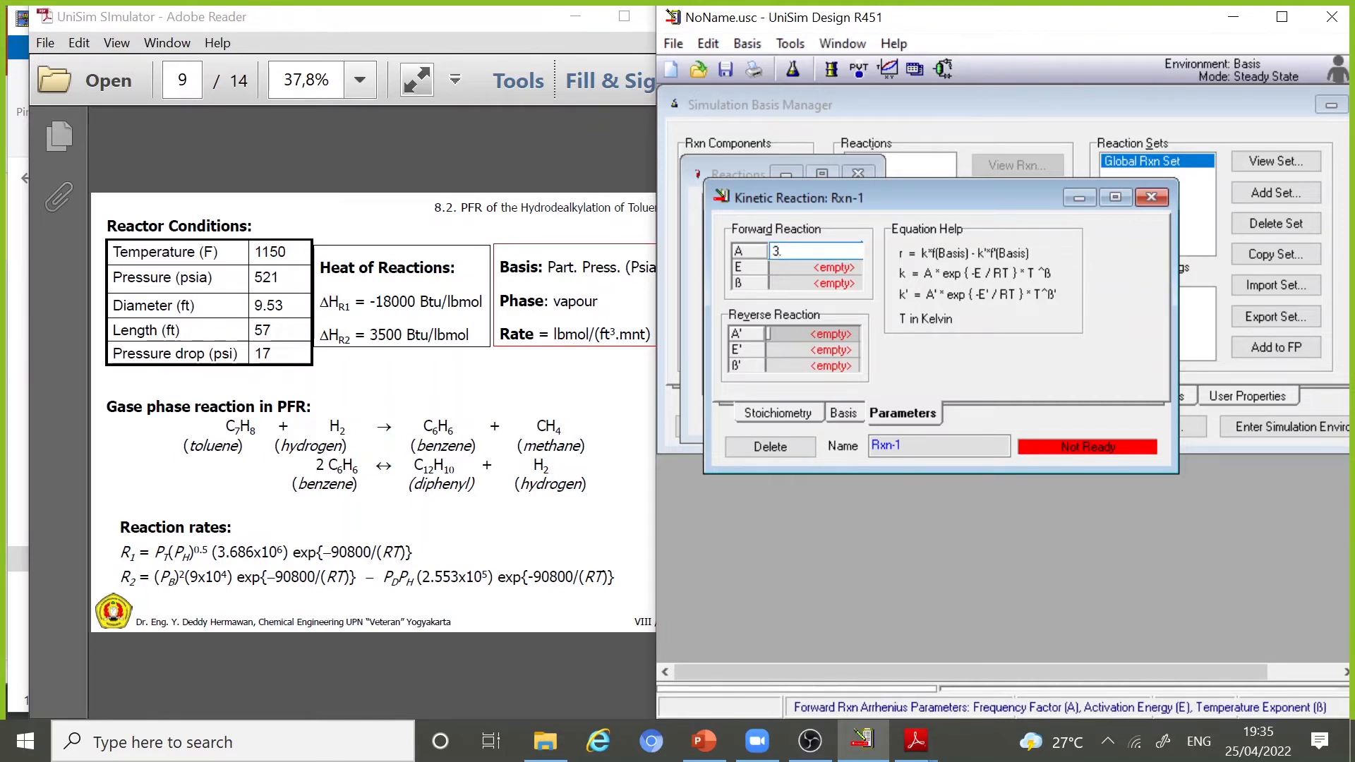
type("686e6")
key("Return")
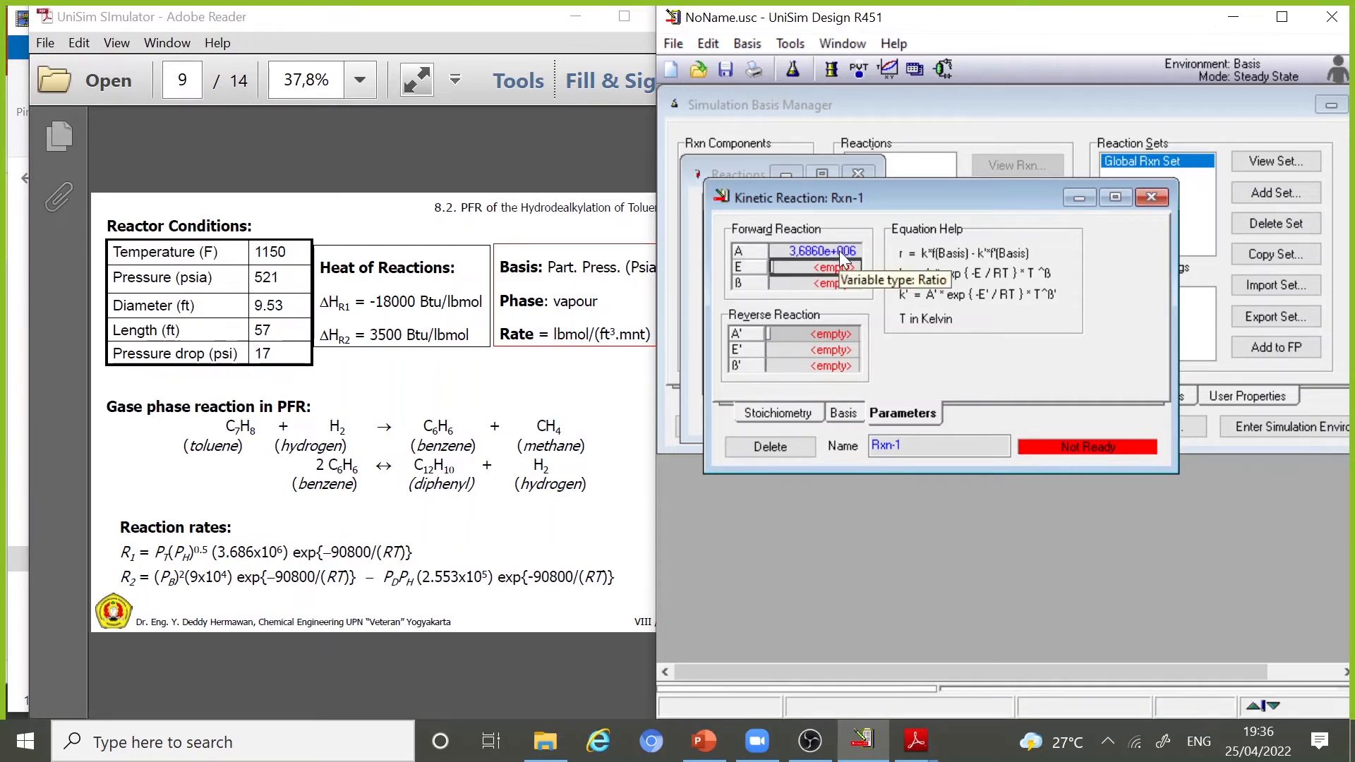
type("90800")
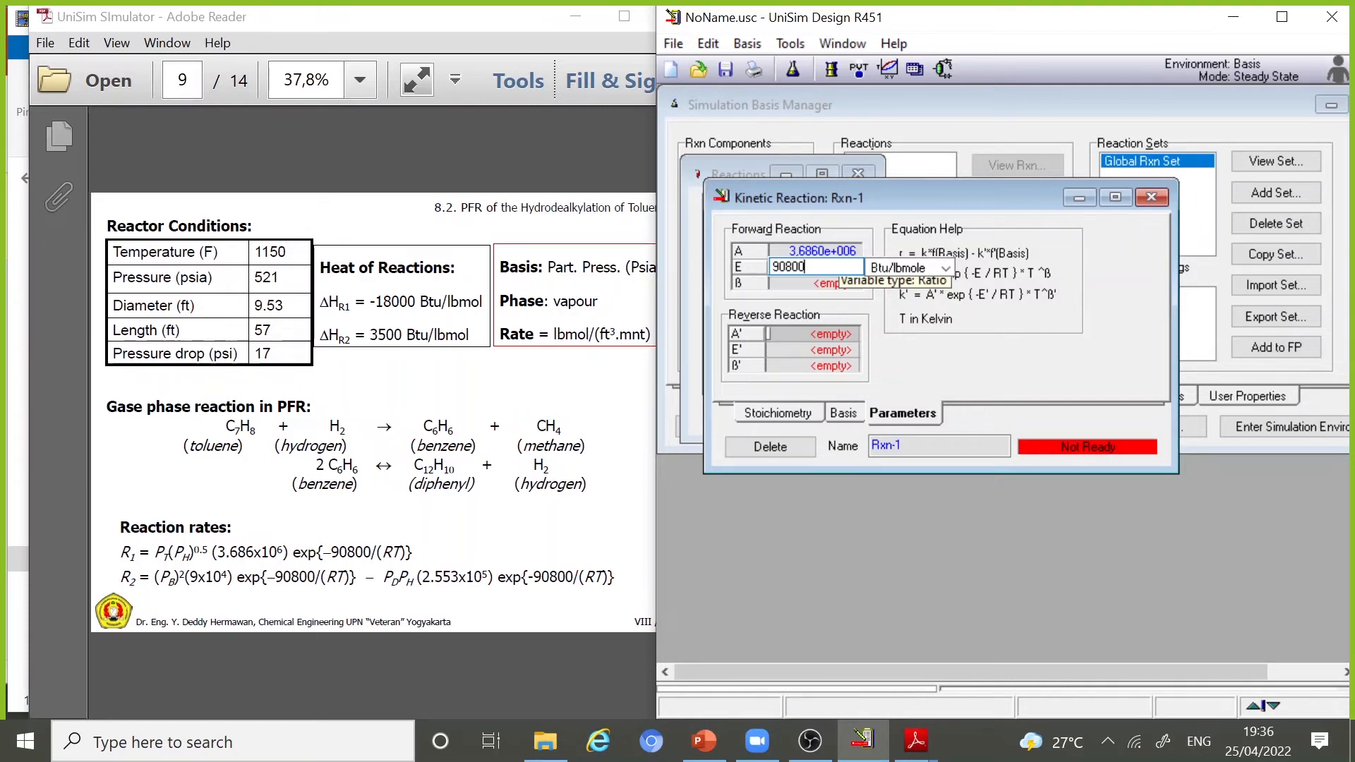
key("Return")
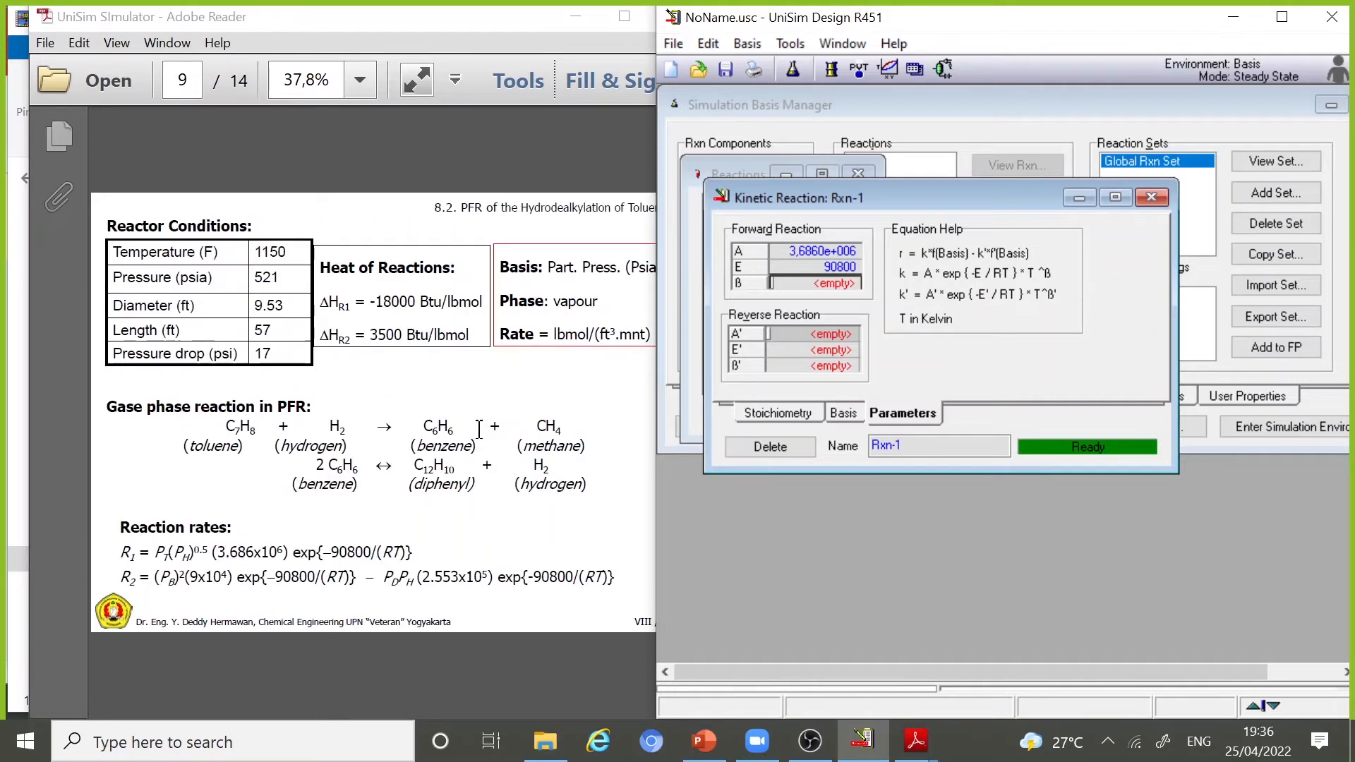
scroll(479, 429, "down", 3)
scroll(479, 429, "up", 3)
left_click(1150, 197)
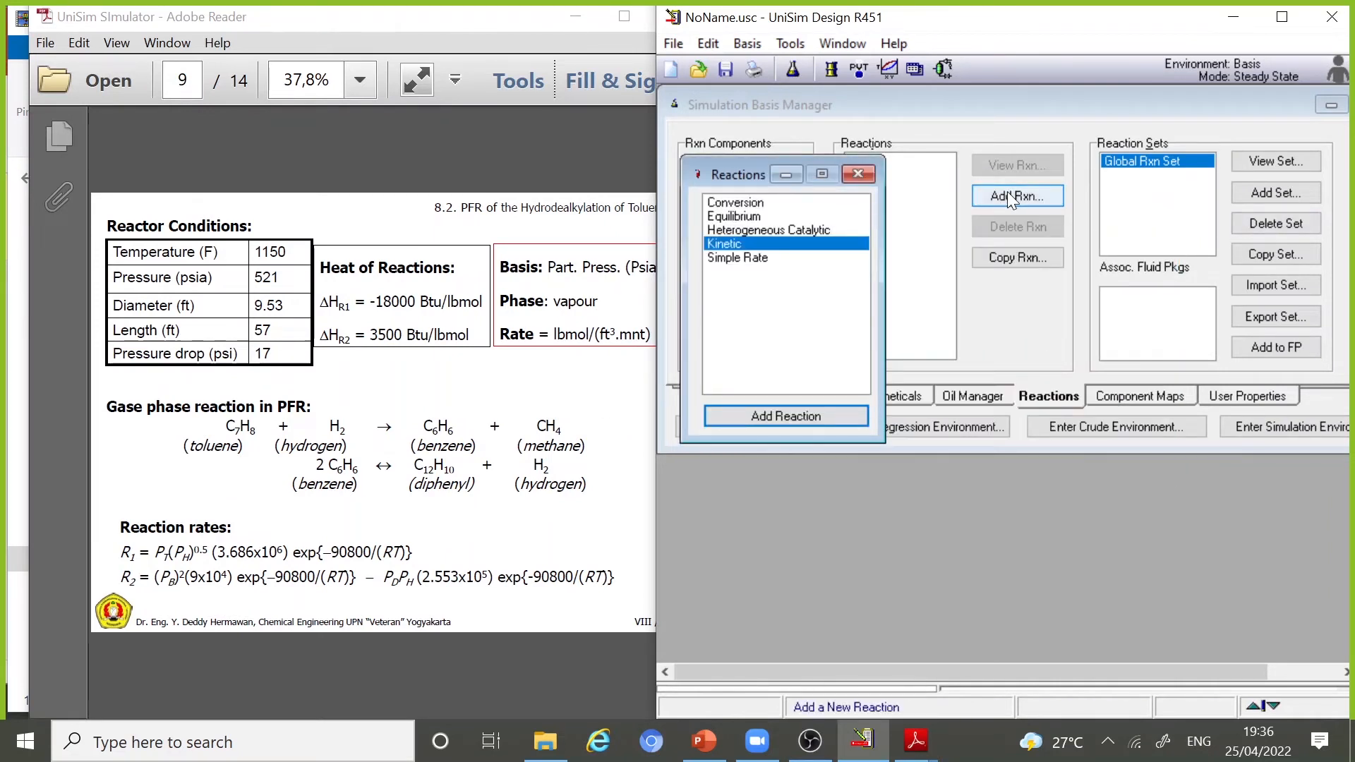
Step: Add a second kinetic reaction with Benzene, BiPhenyl and Hydrogen as its components
left_click(800, 417)
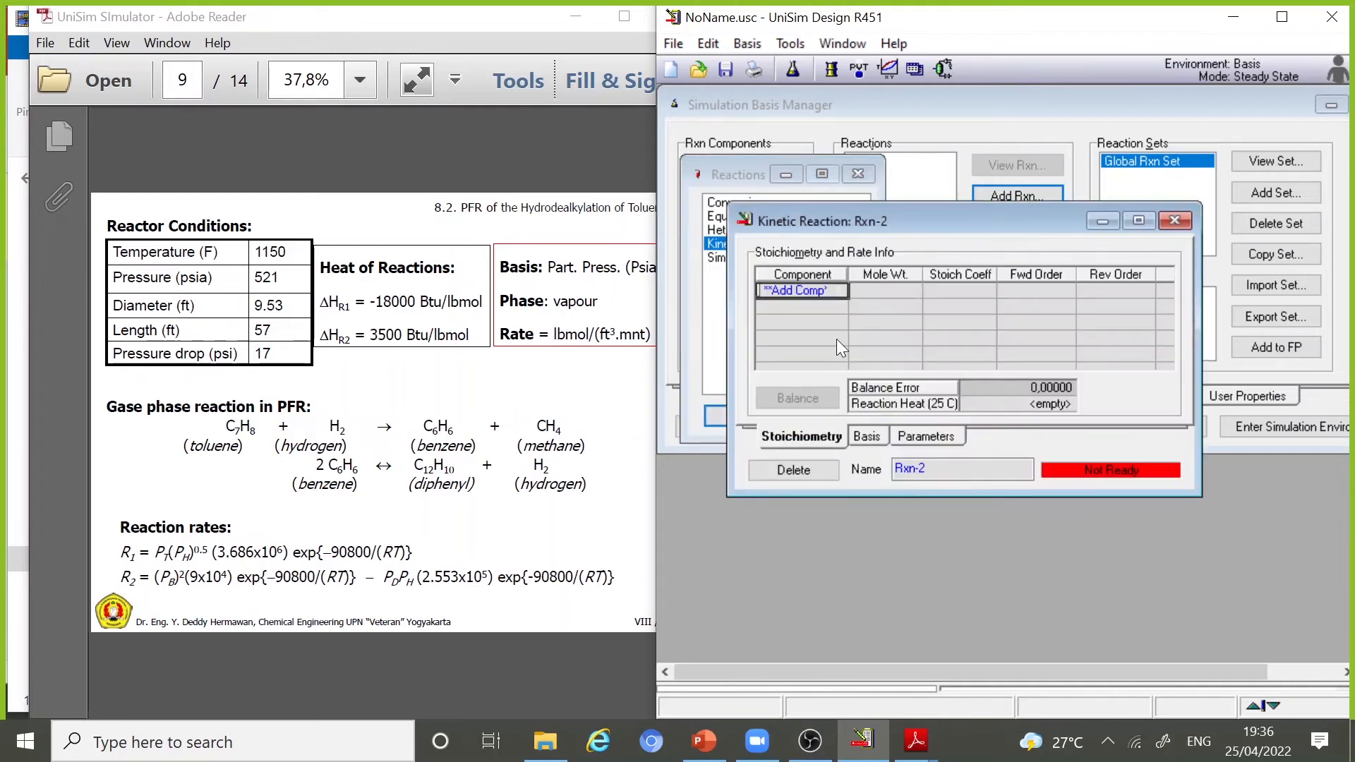
left_click(839, 291)
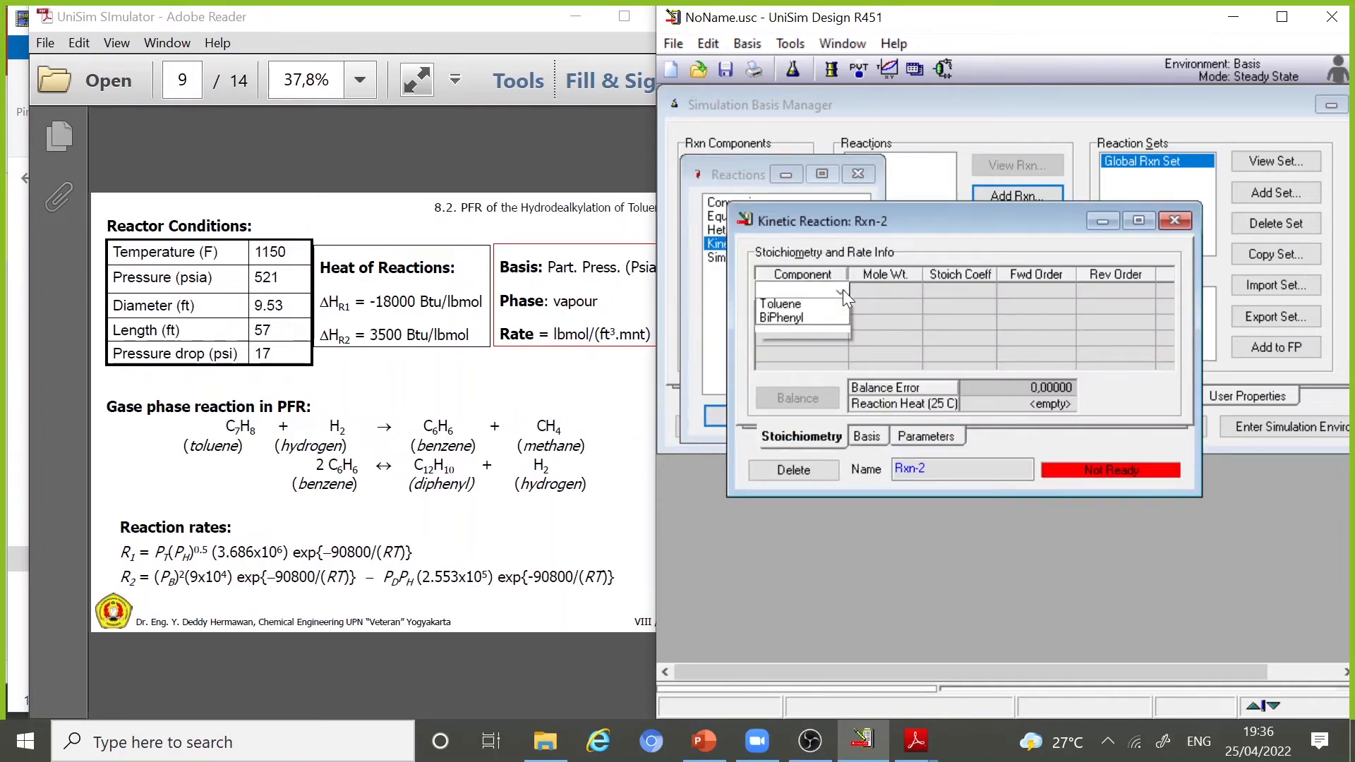
left_click(800, 333)
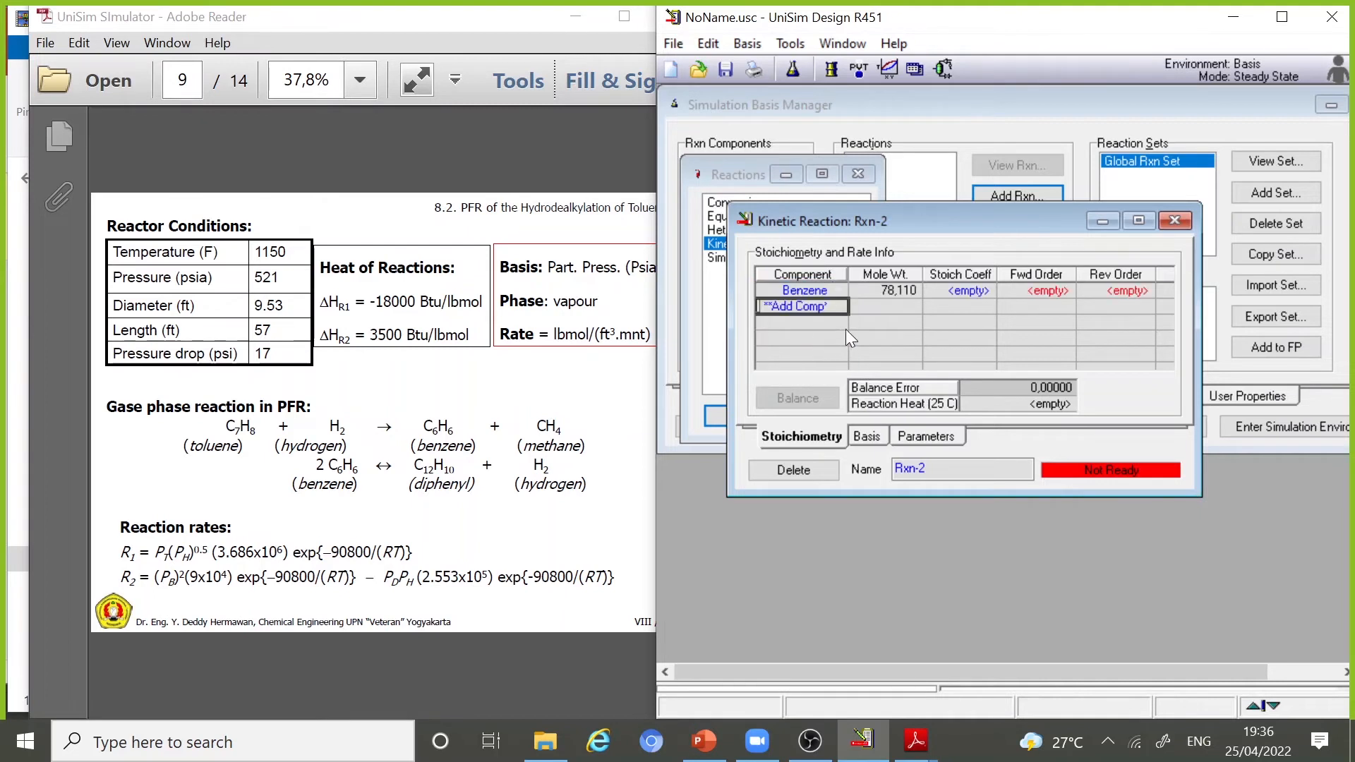
left_click(838, 308)
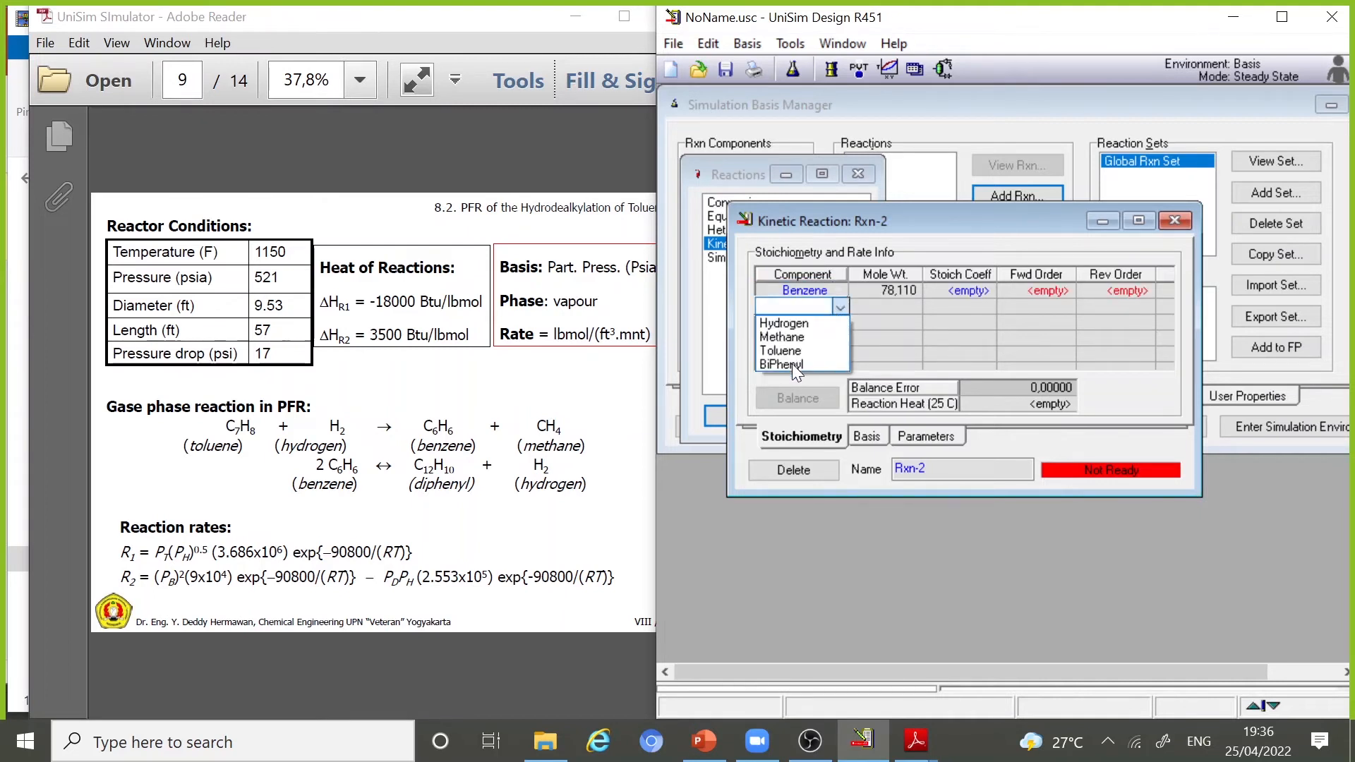
left_click(791, 363)
left_click(841, 323)
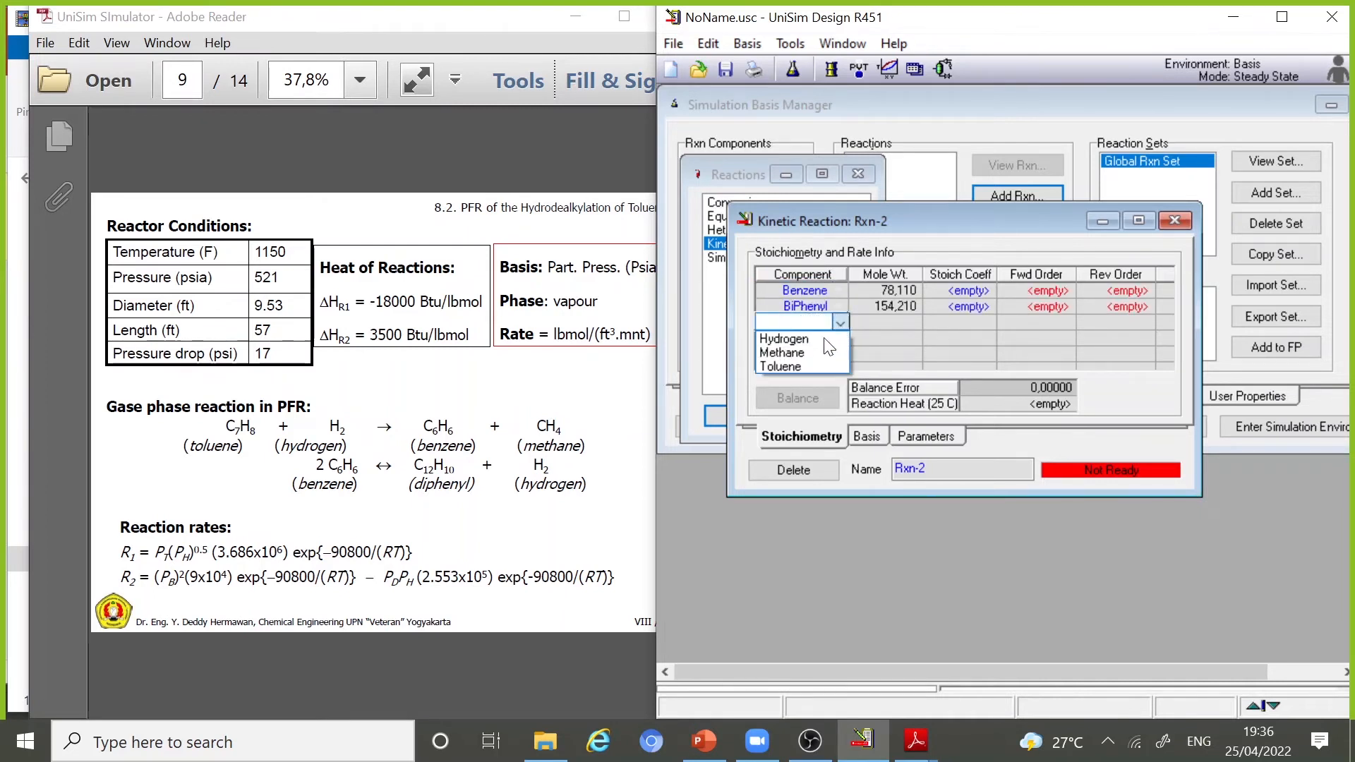
left_click(798, 339)
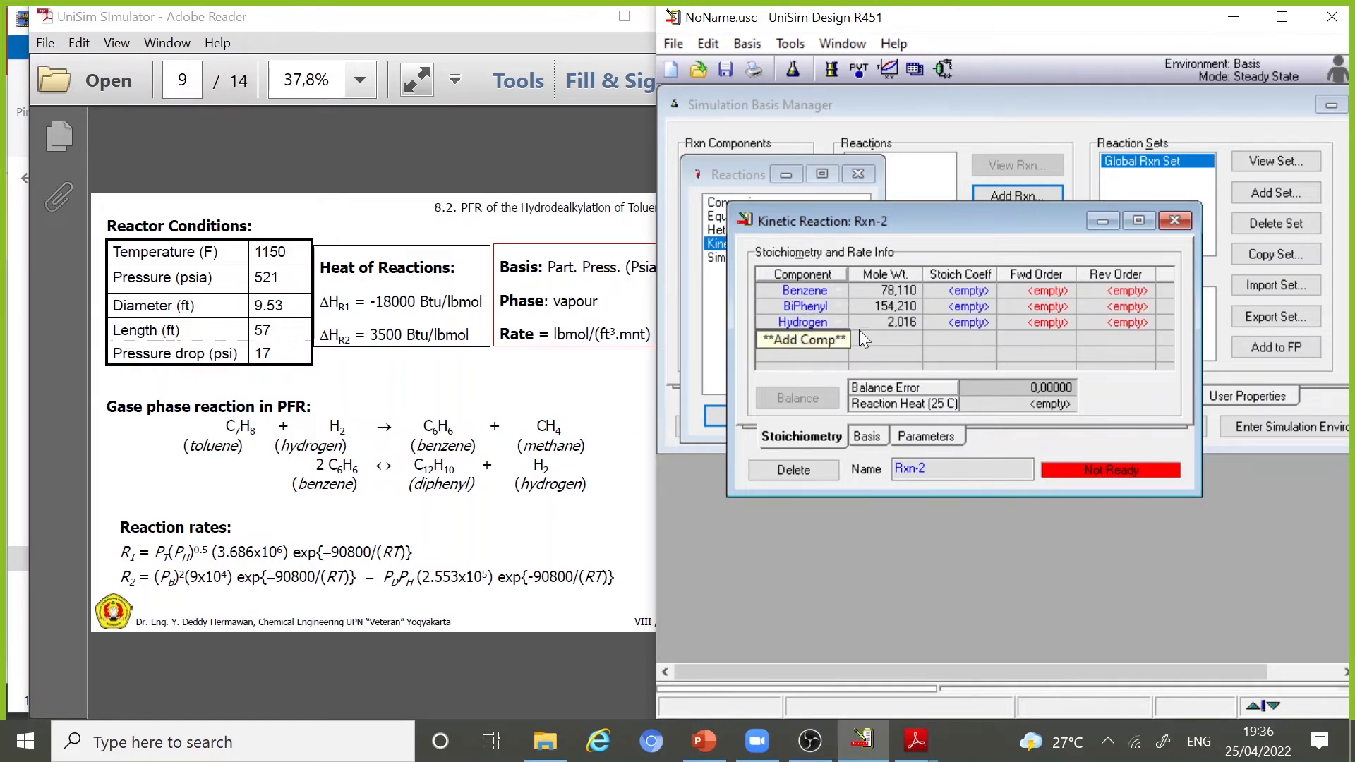
Step: Set Rxn-2's stoichiometric coefficients to -2 for Benzene, 1 for BiPhenyl and 1 for Hydrogen
left_click(986, 293)
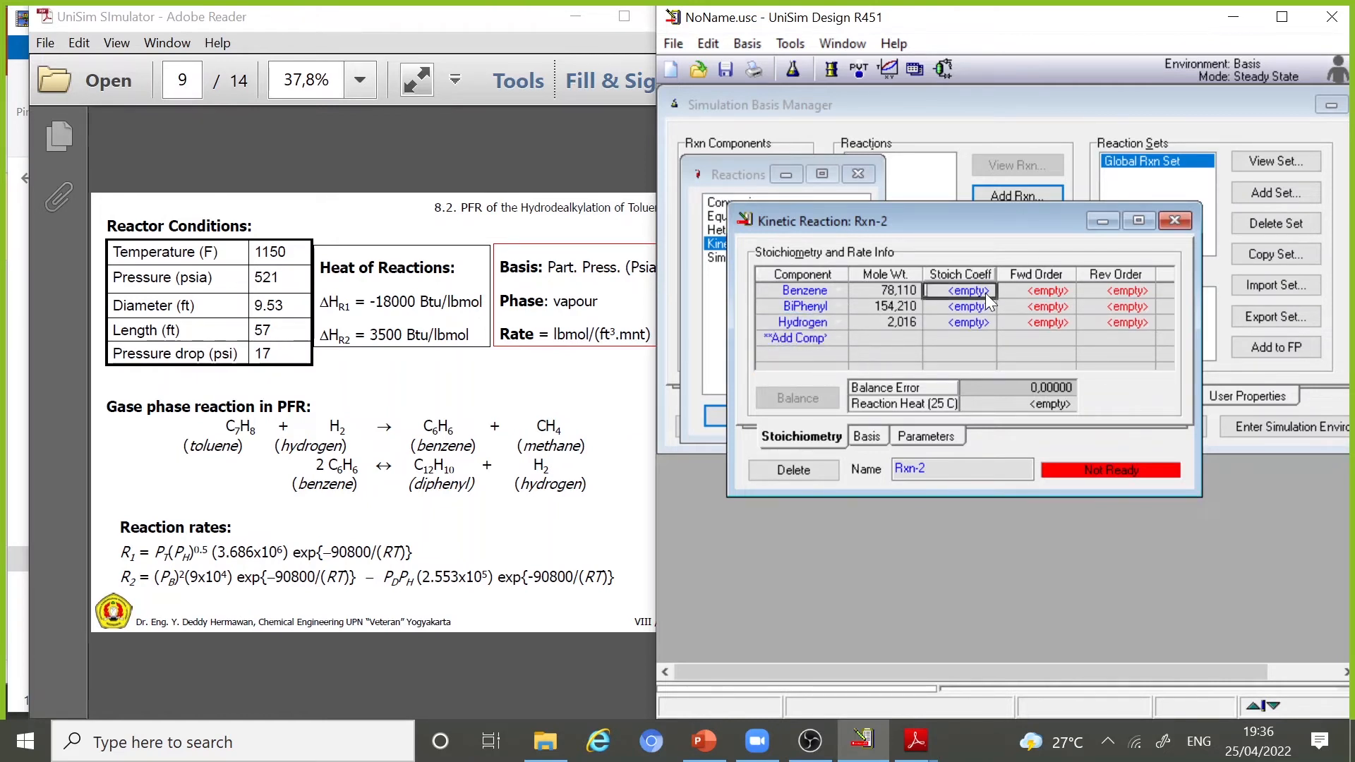
type("-2")
key("Return")
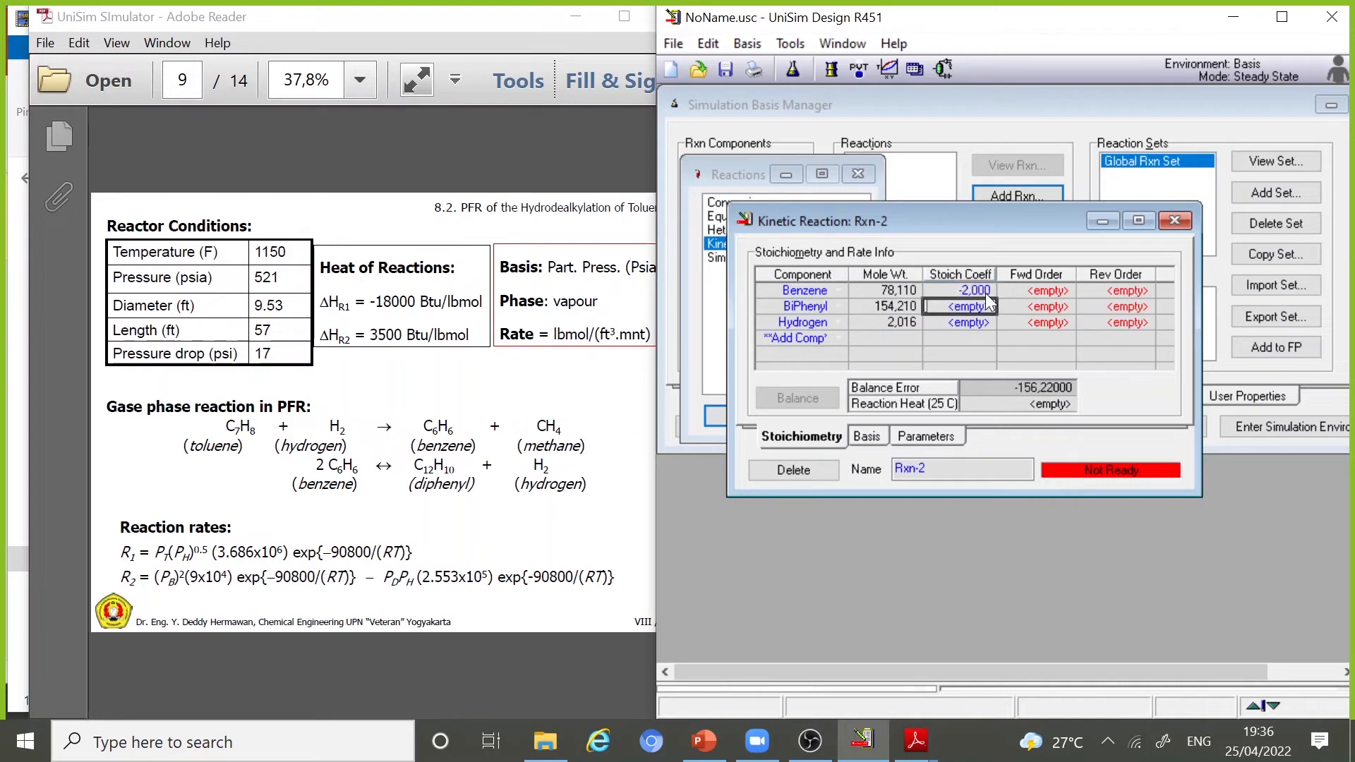
type("1")
key("Return")
type("1")
key("Return")
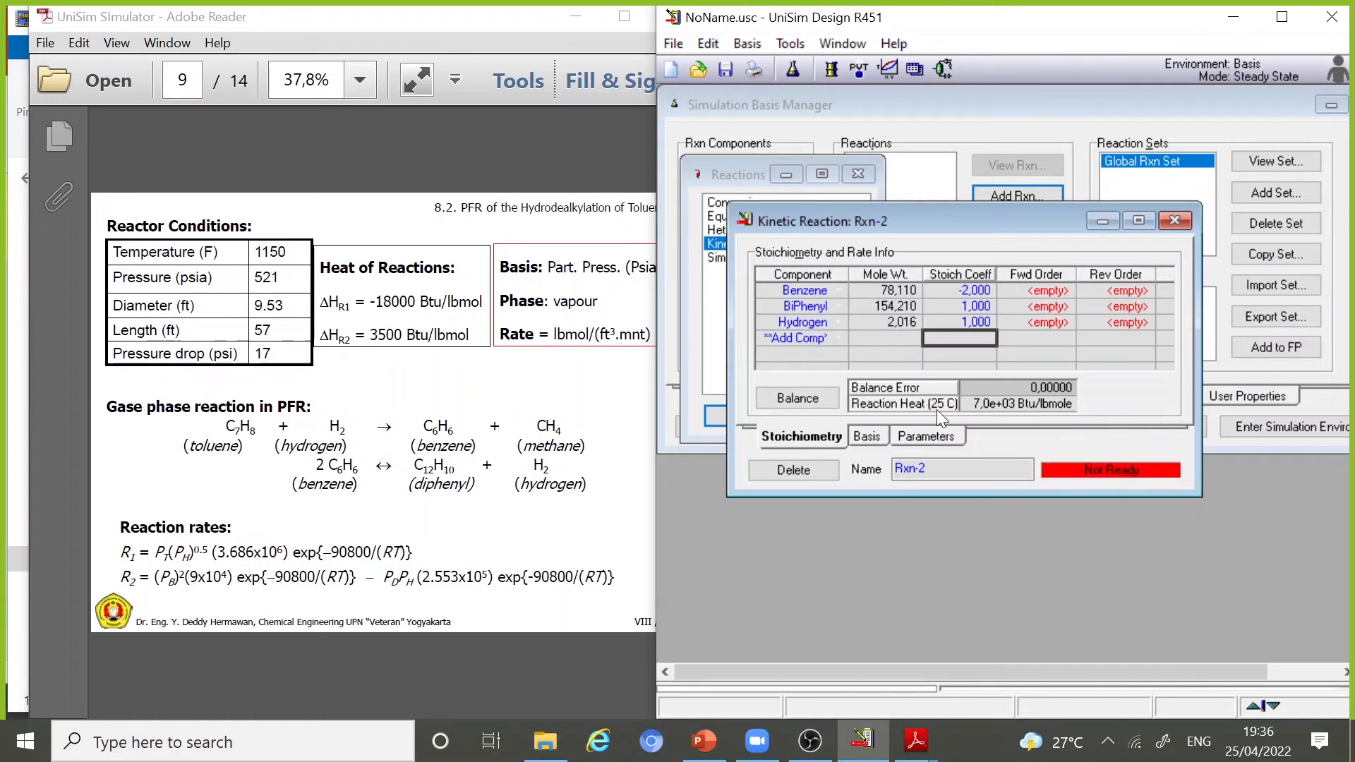
mouse_move(978, 411)
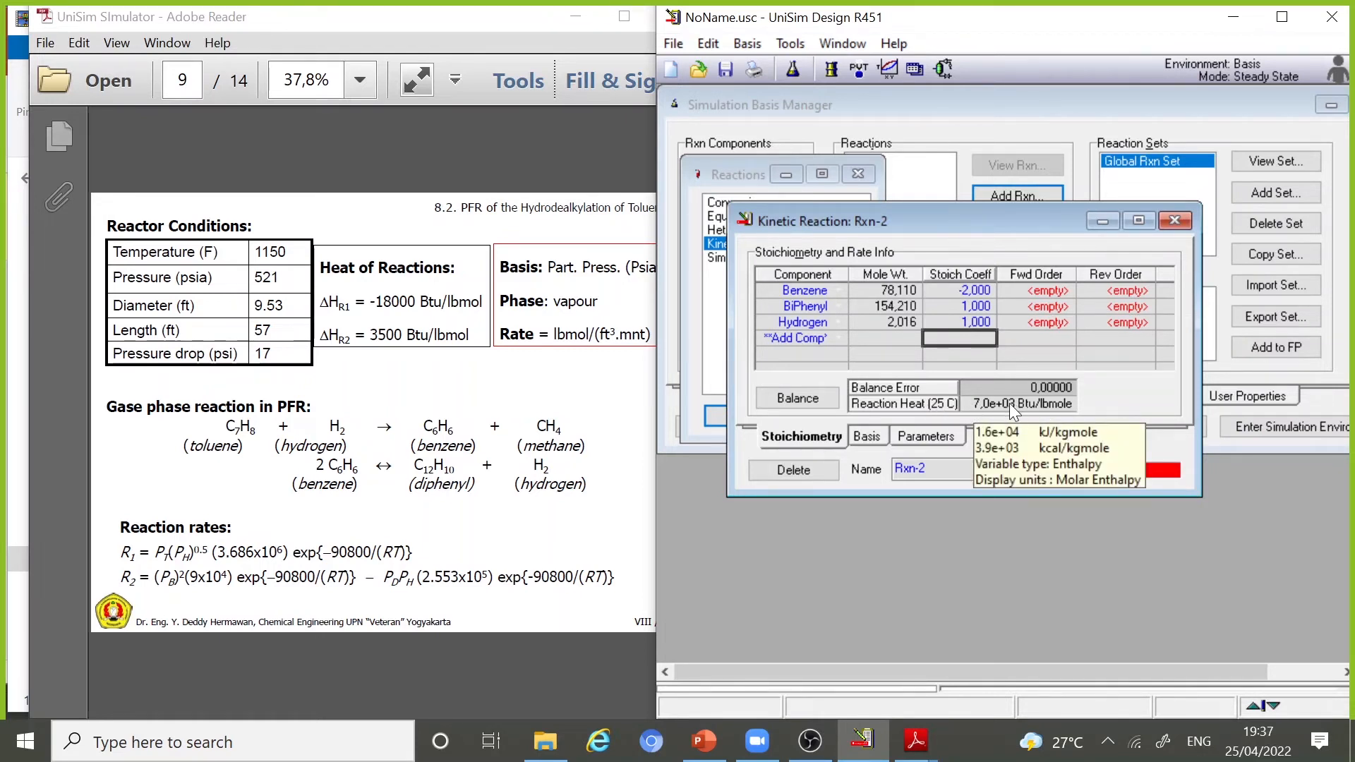
Step: Set Rxn-2's basis to Partial Press, its reaction phase to VapourPhase and its rate units to lbmole/ft3-min, following the PDF
left_click(869, 437)
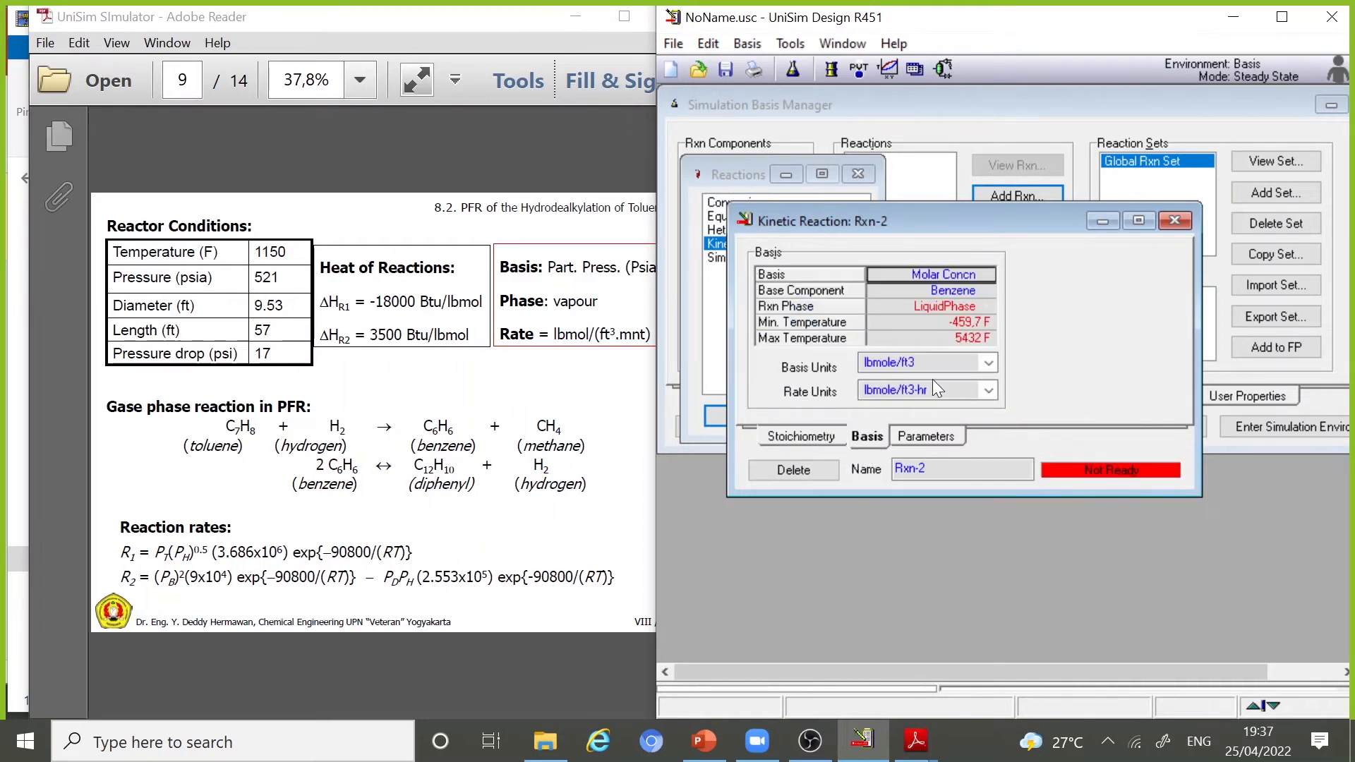
left_click(991, 274)
left_click(920, 305)
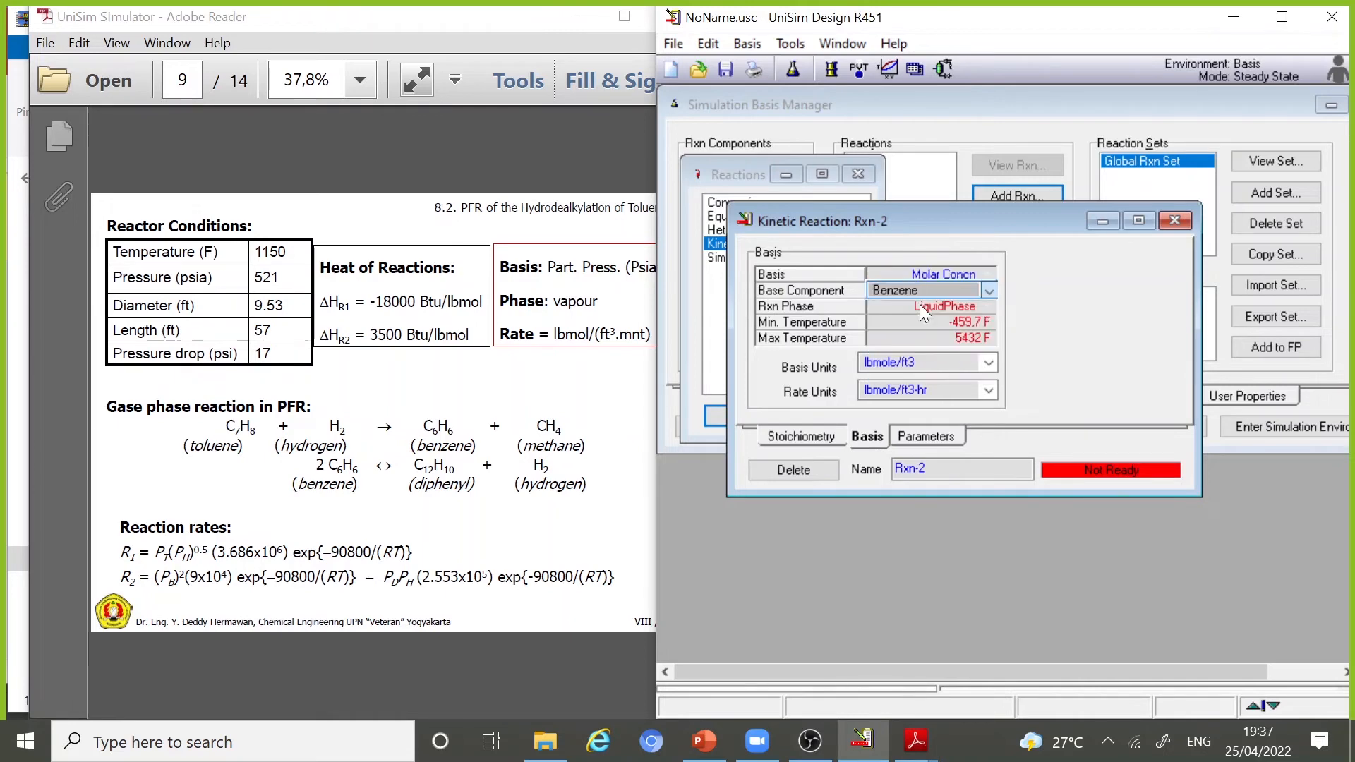
scroll(484, 428, "down", 2)
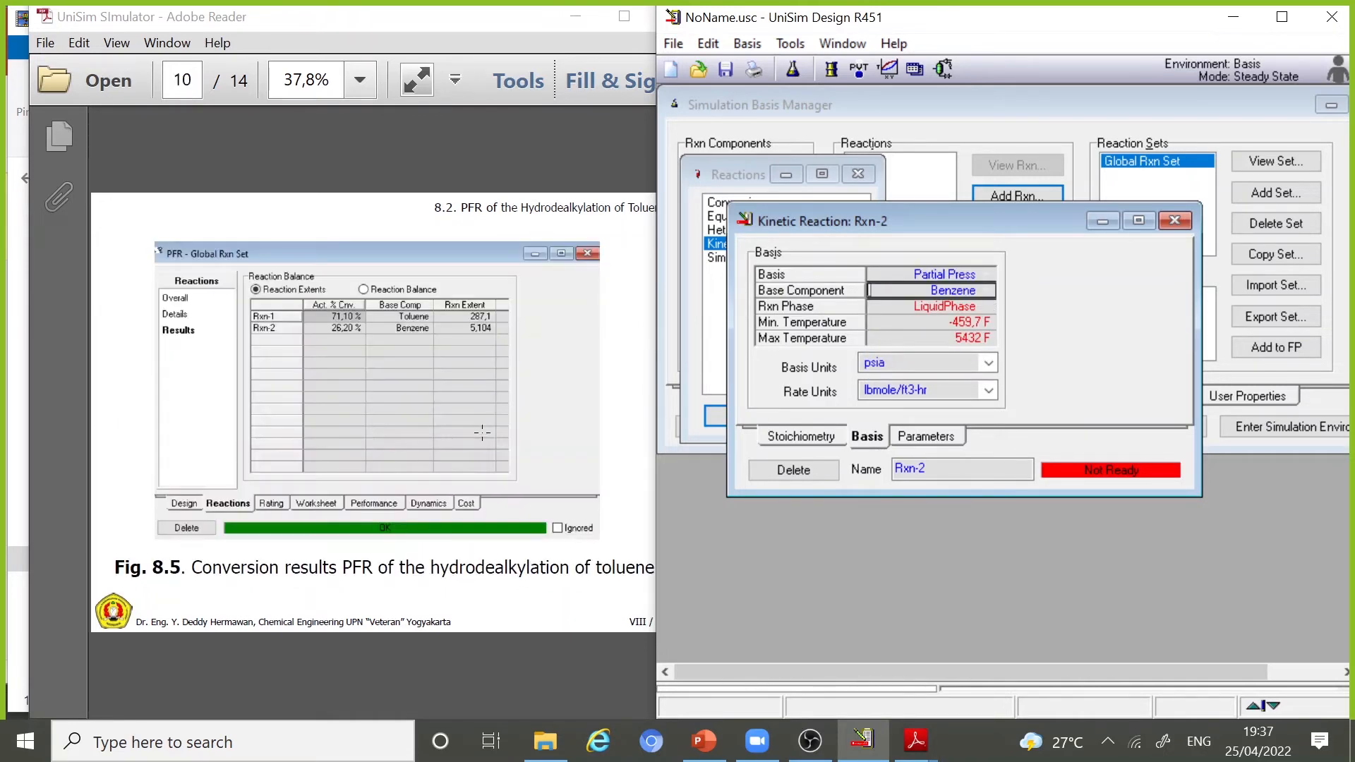
scroll(484, 428, "up", 2)
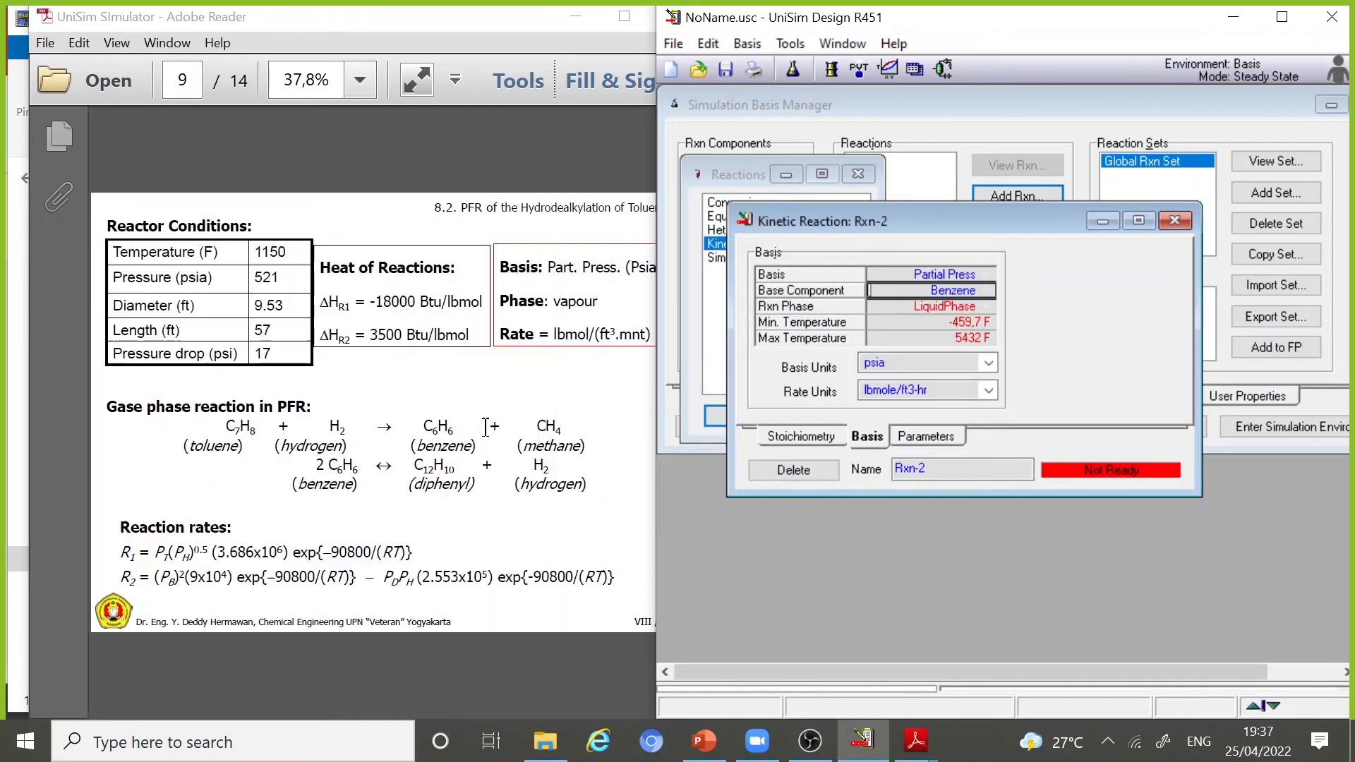
left_click(987, 307)
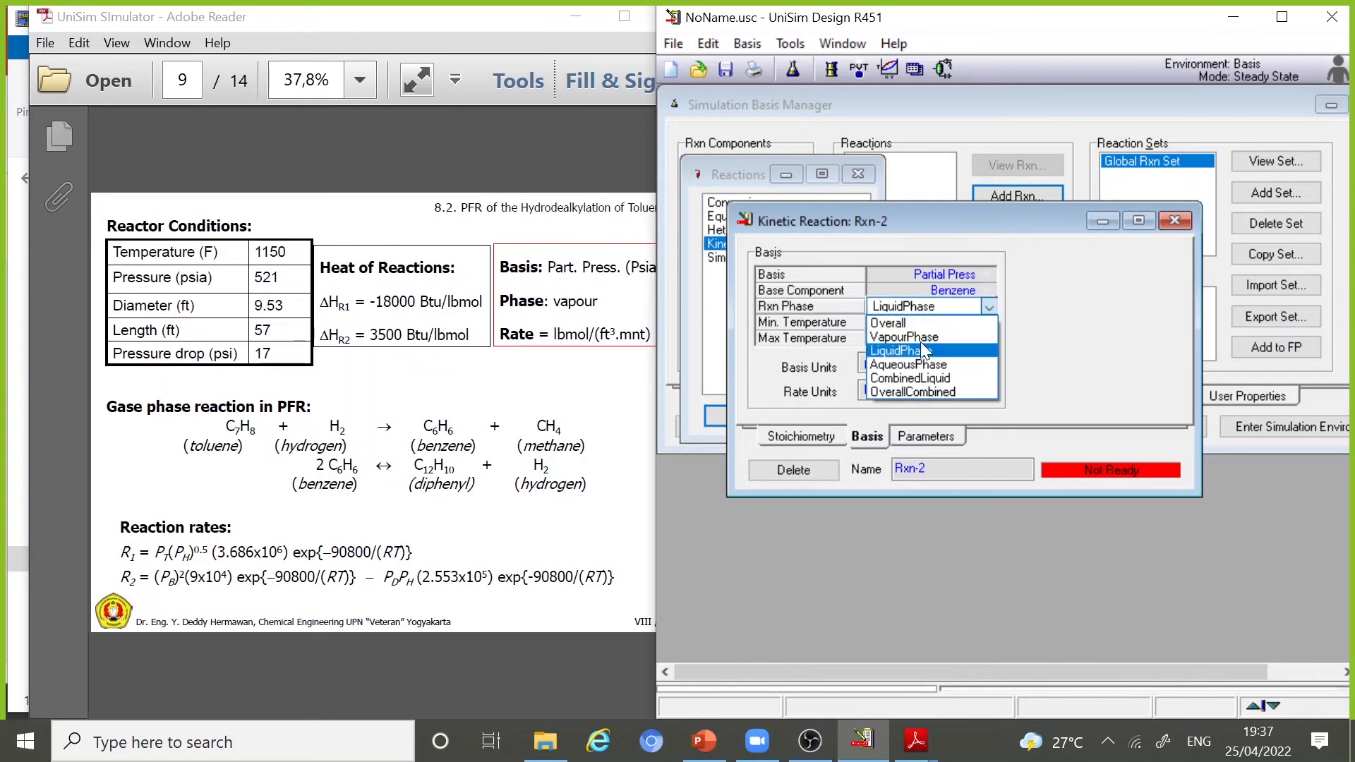
left_click(921, 335)
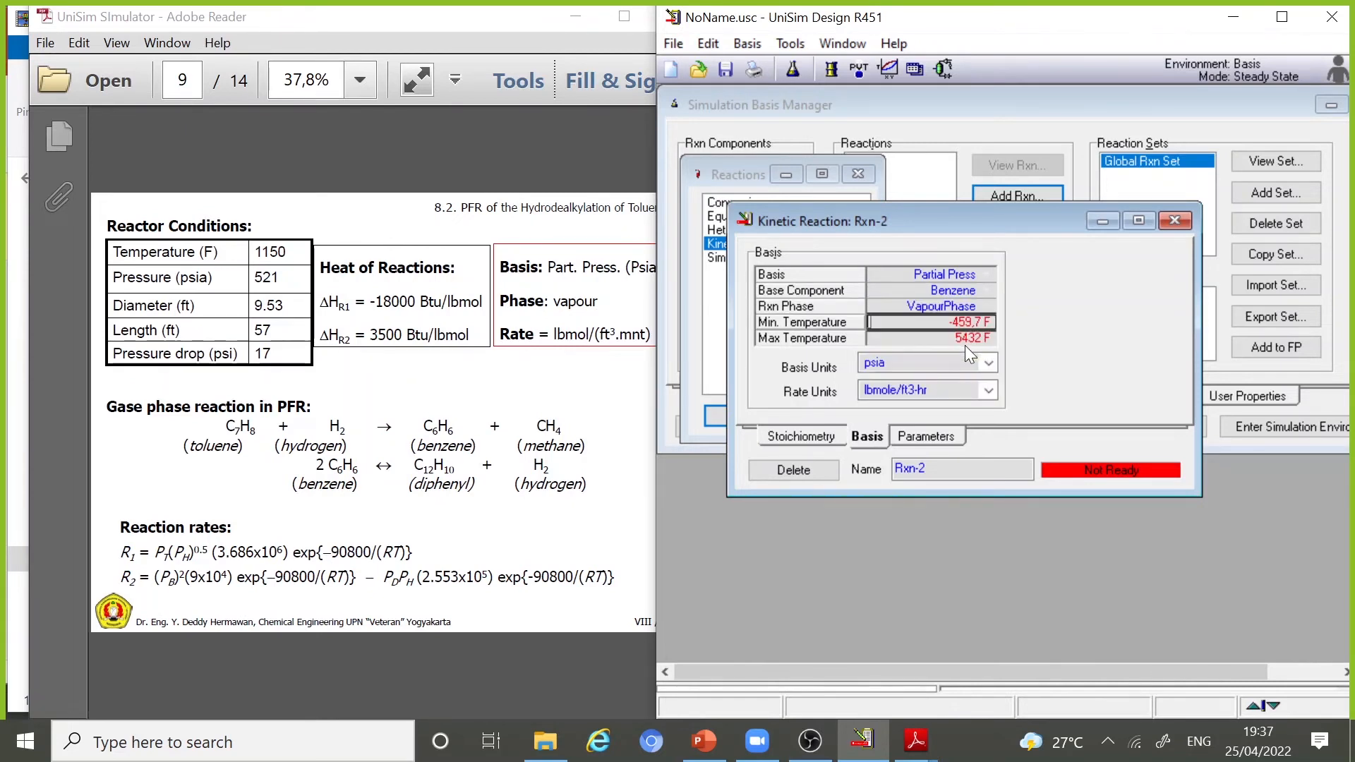
left_click(989, 390)
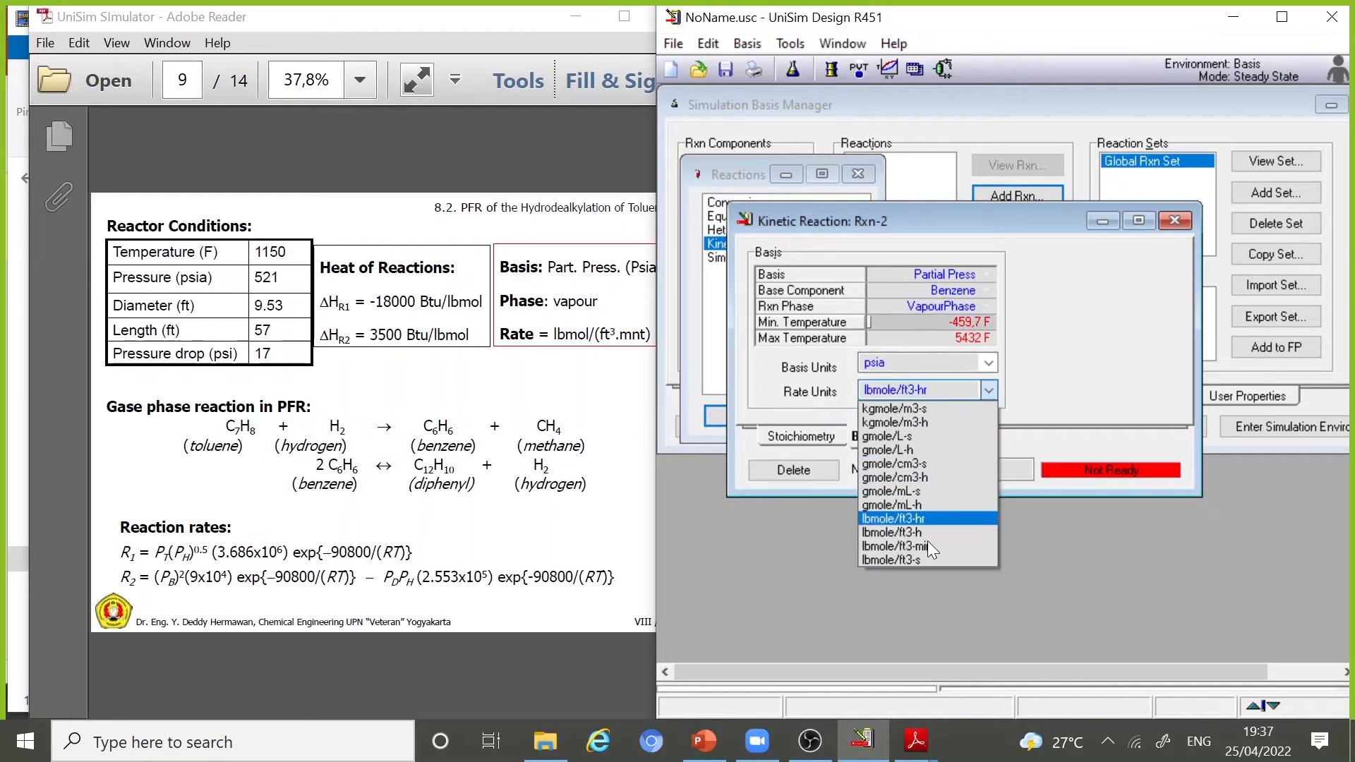
left_click(923, 547)
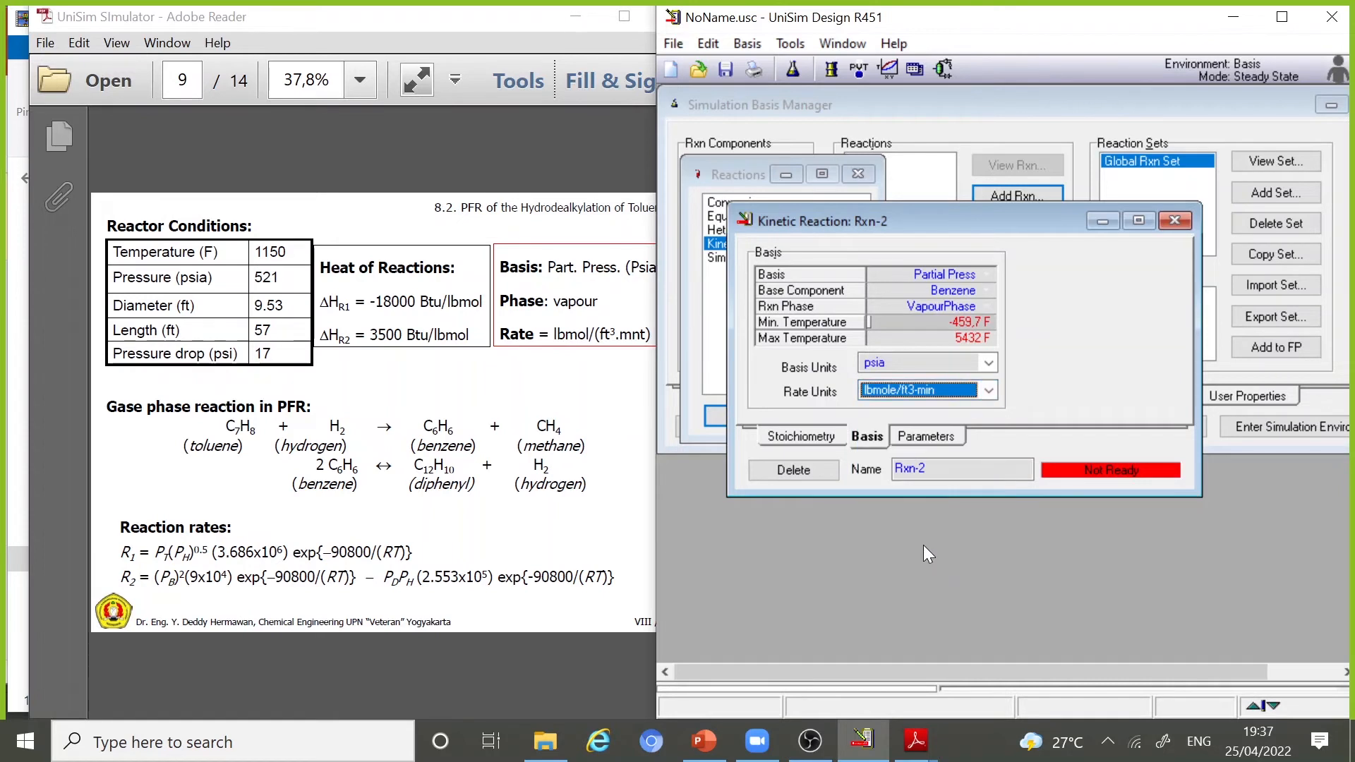
Step: Set the forward order of Benzene in Rxn-2 to 2, matching the R2 rate expression in the PDF
left_click(939, 437)
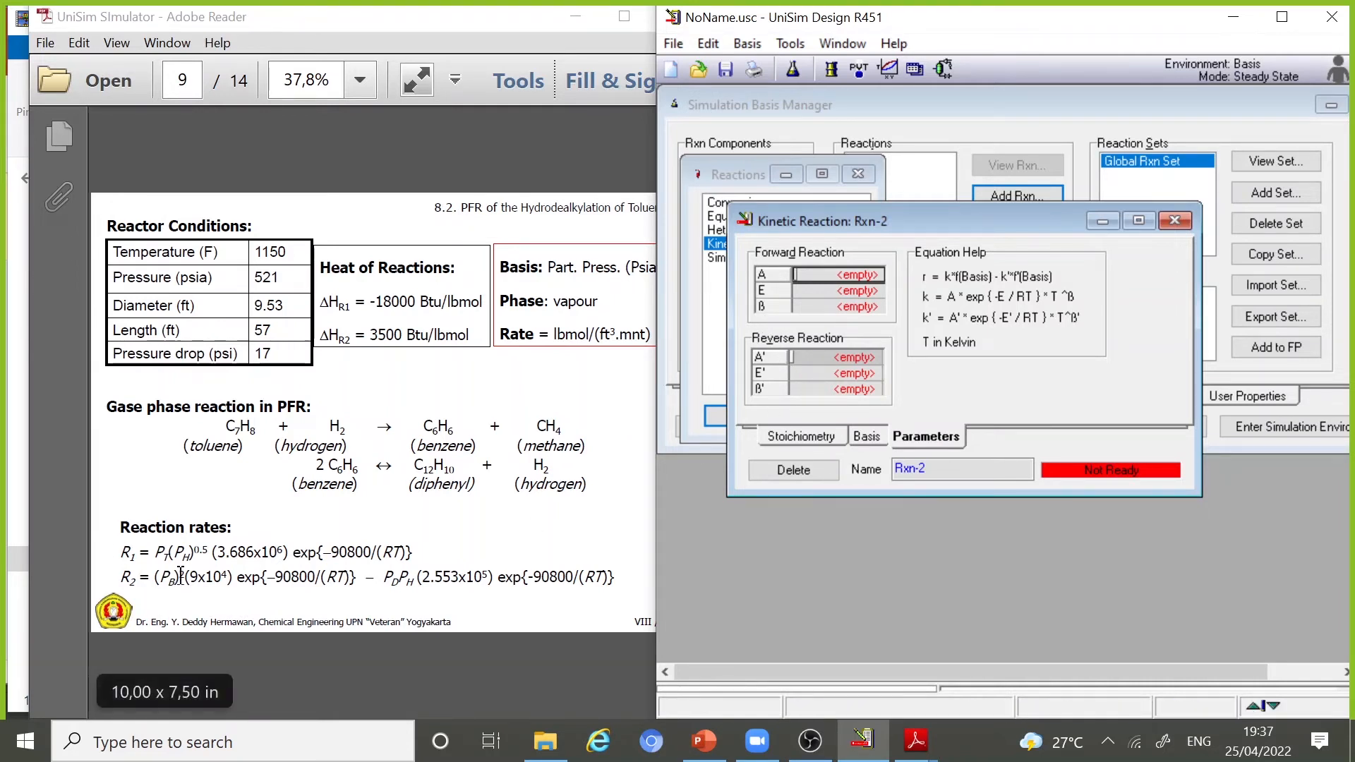
left_click(870, 436)
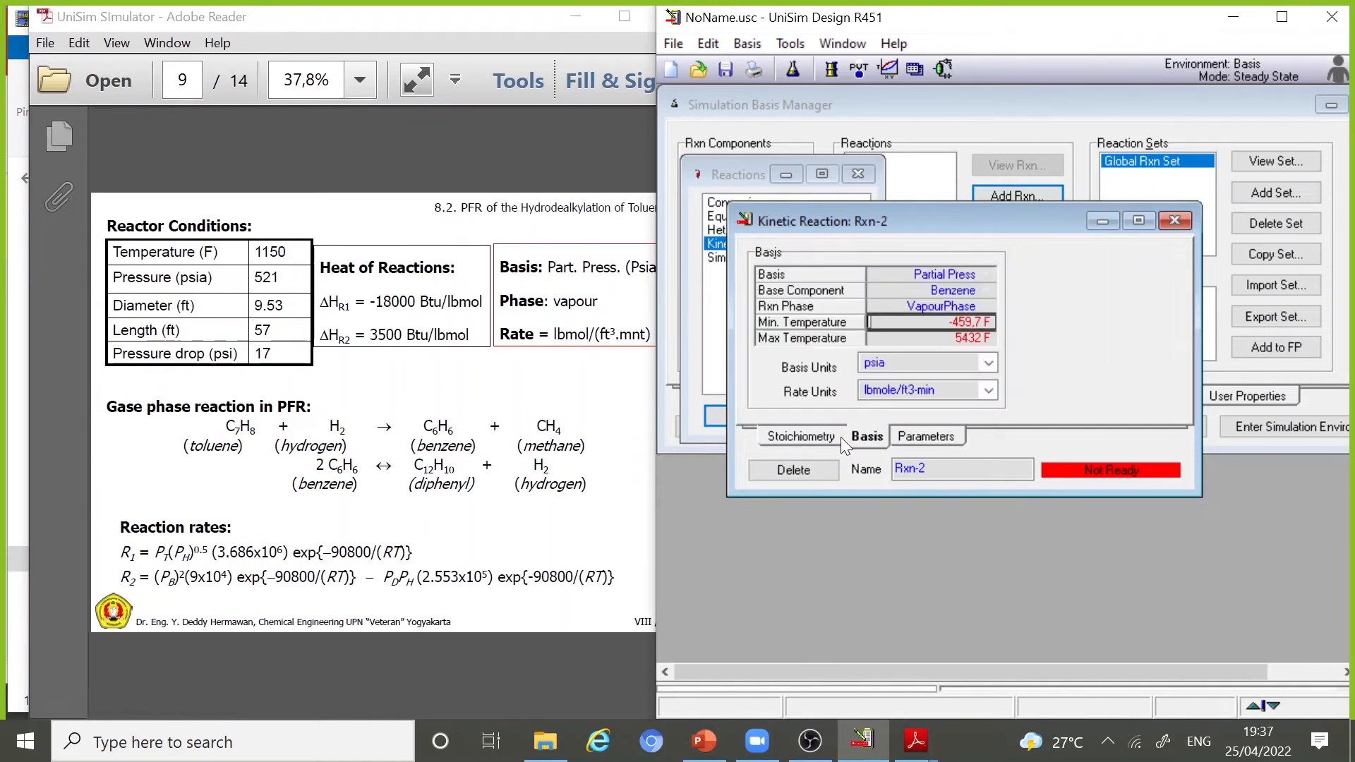
left_click(809, 436)
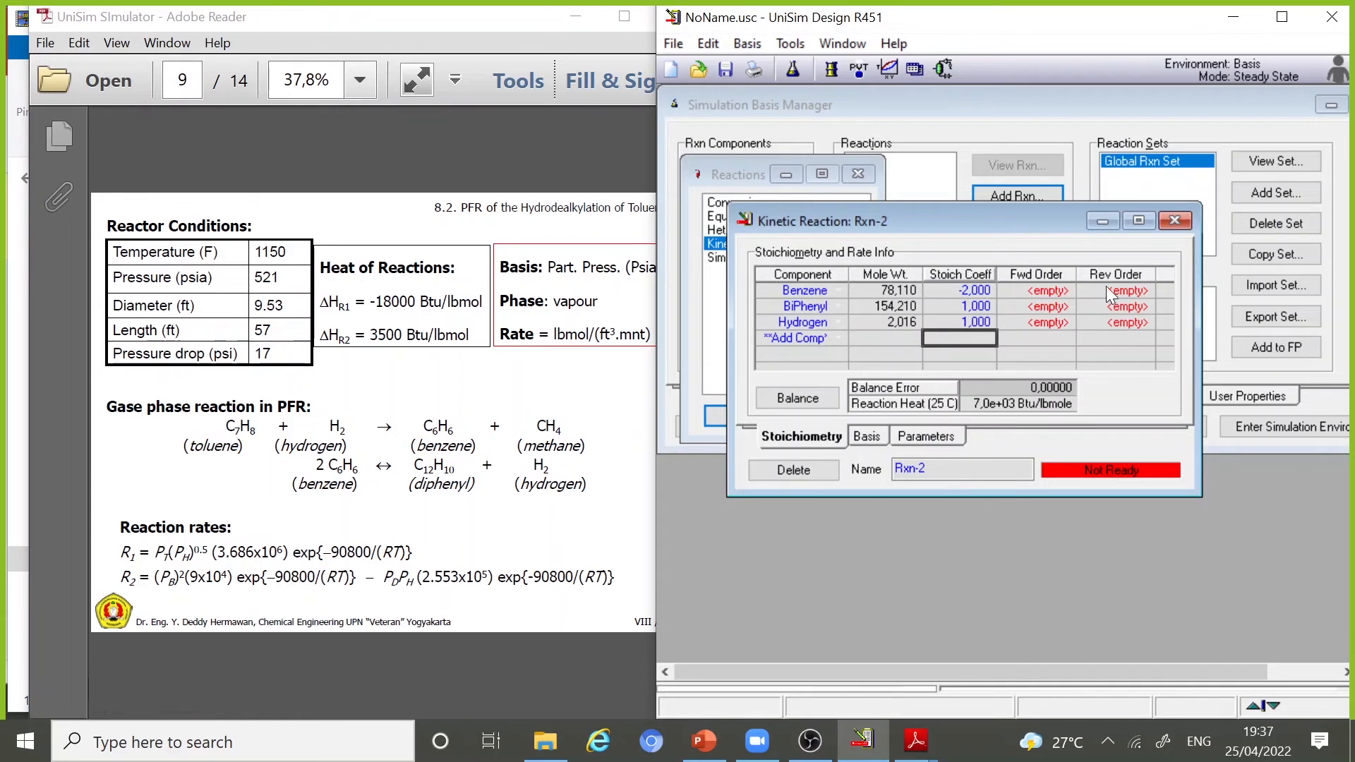
left_click(1053, 292)
type("2")
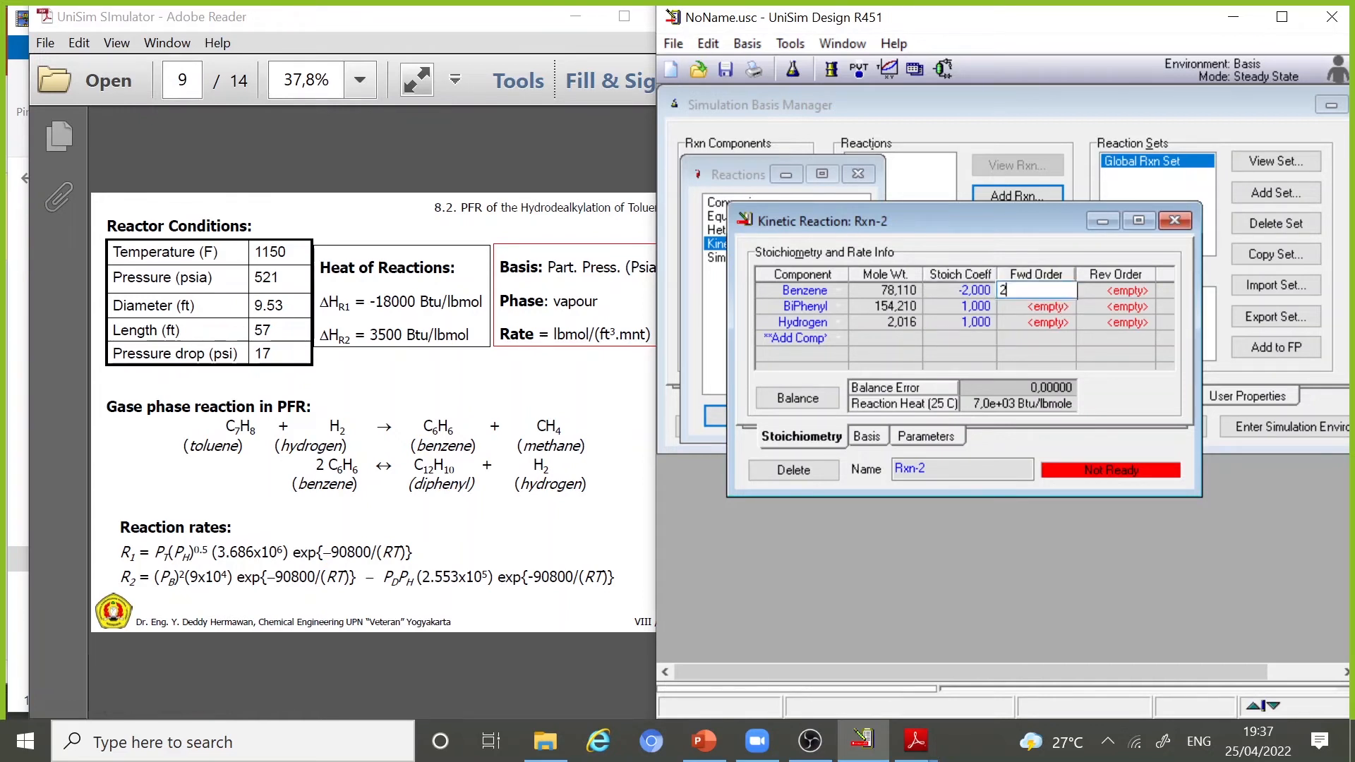
key("Return")
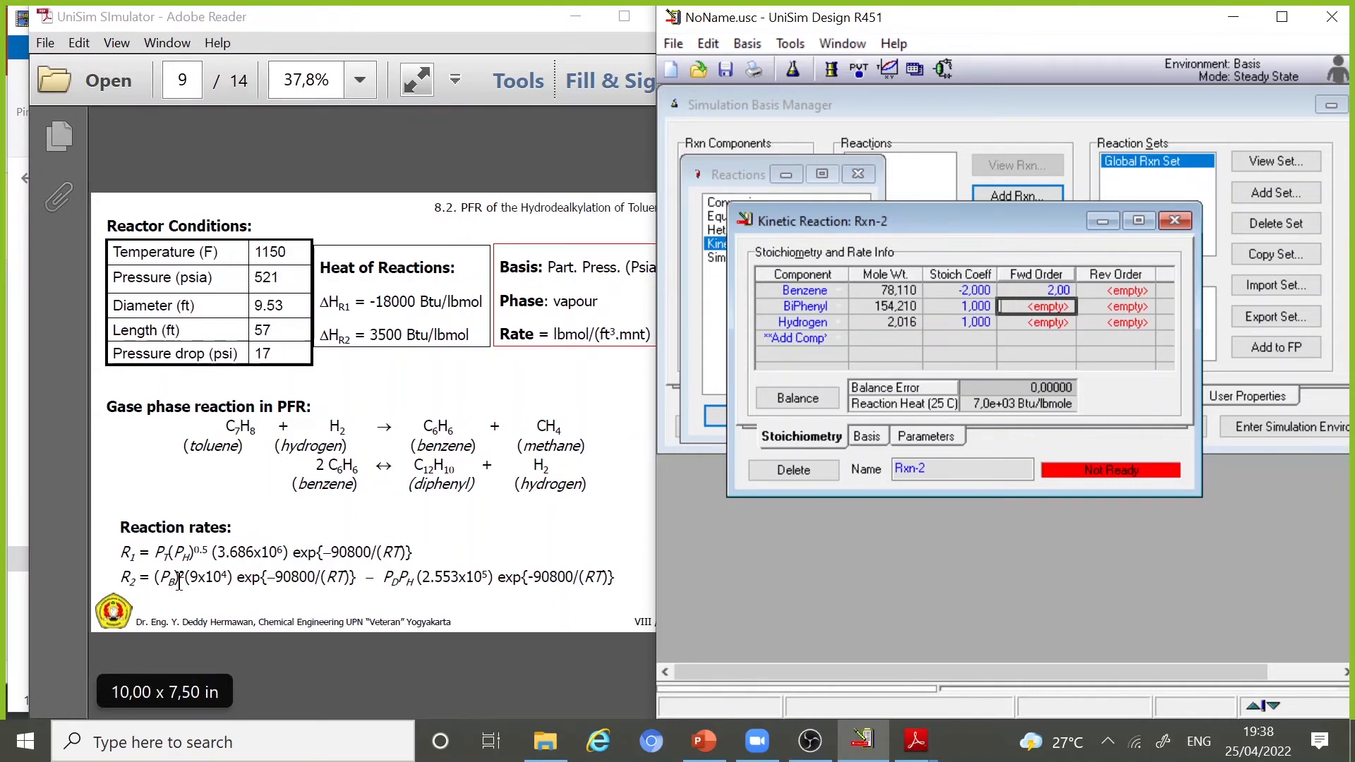
Step: Enter Rxn-2's forward reaction parameters, A as 9e4 and E as 90800 Btu/lbmole
left_click(872, 437)
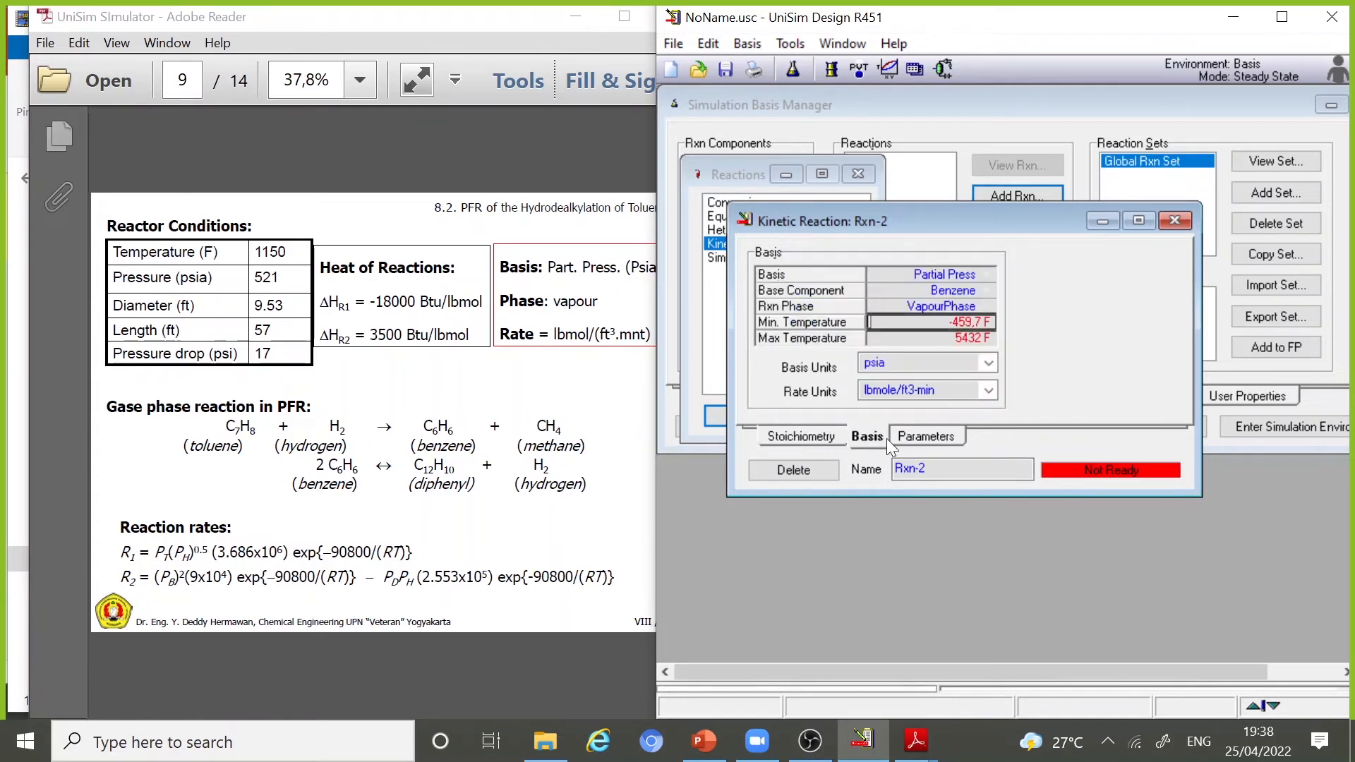
left_click(921, 439)
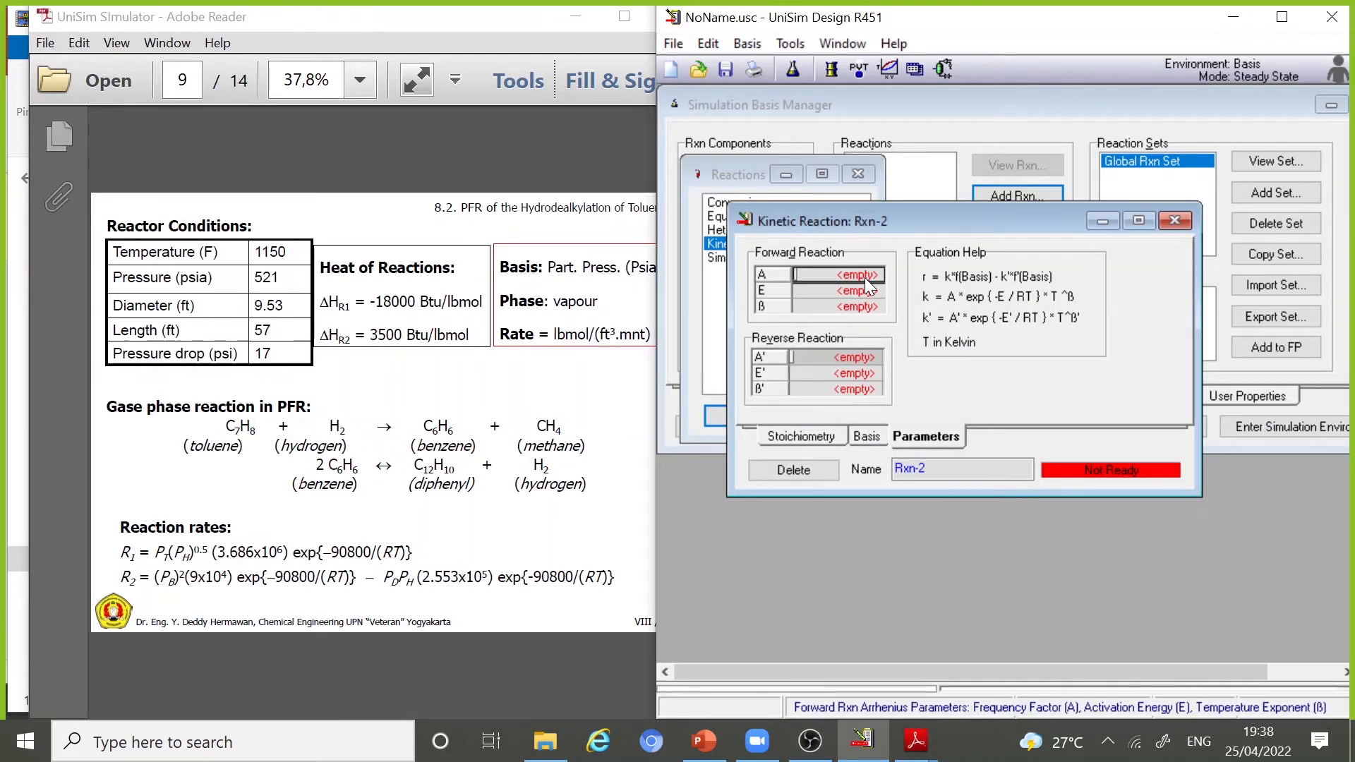
type("9e4")
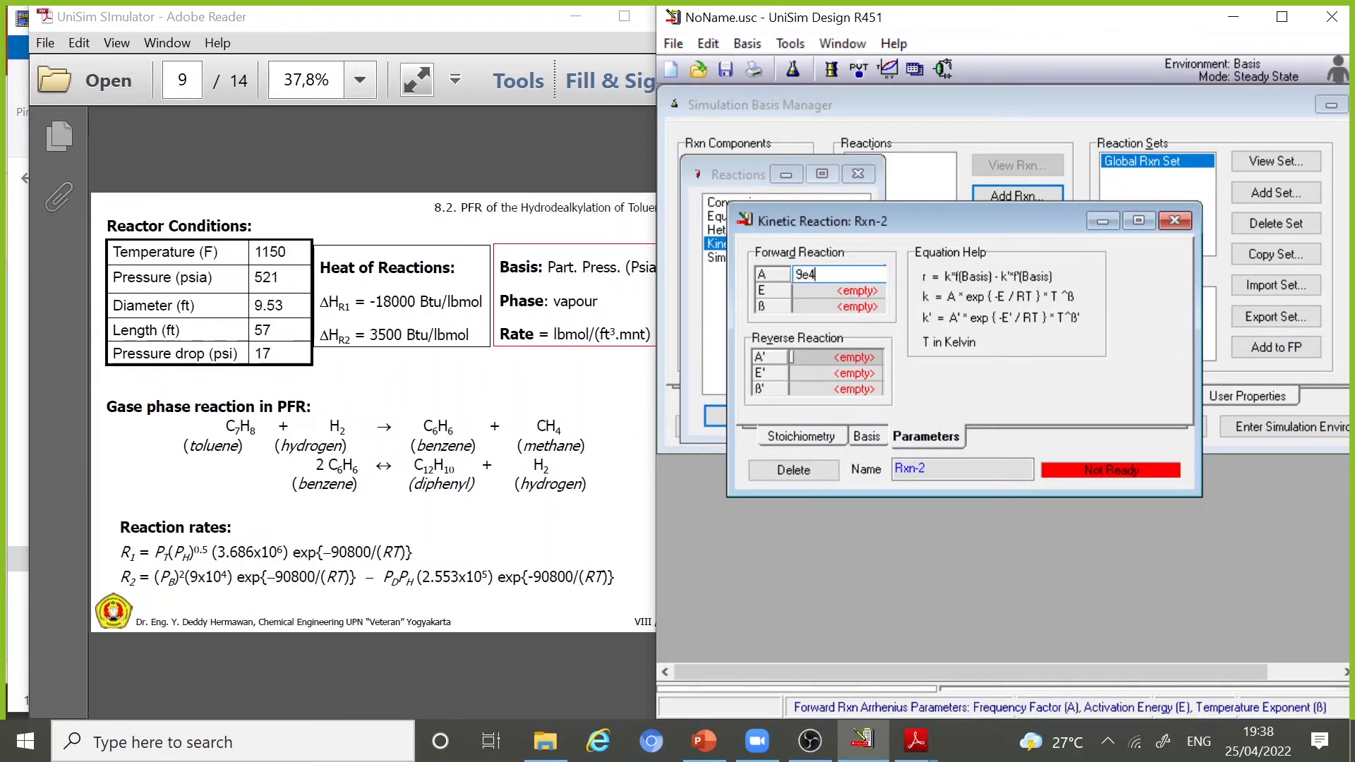
key("Return")
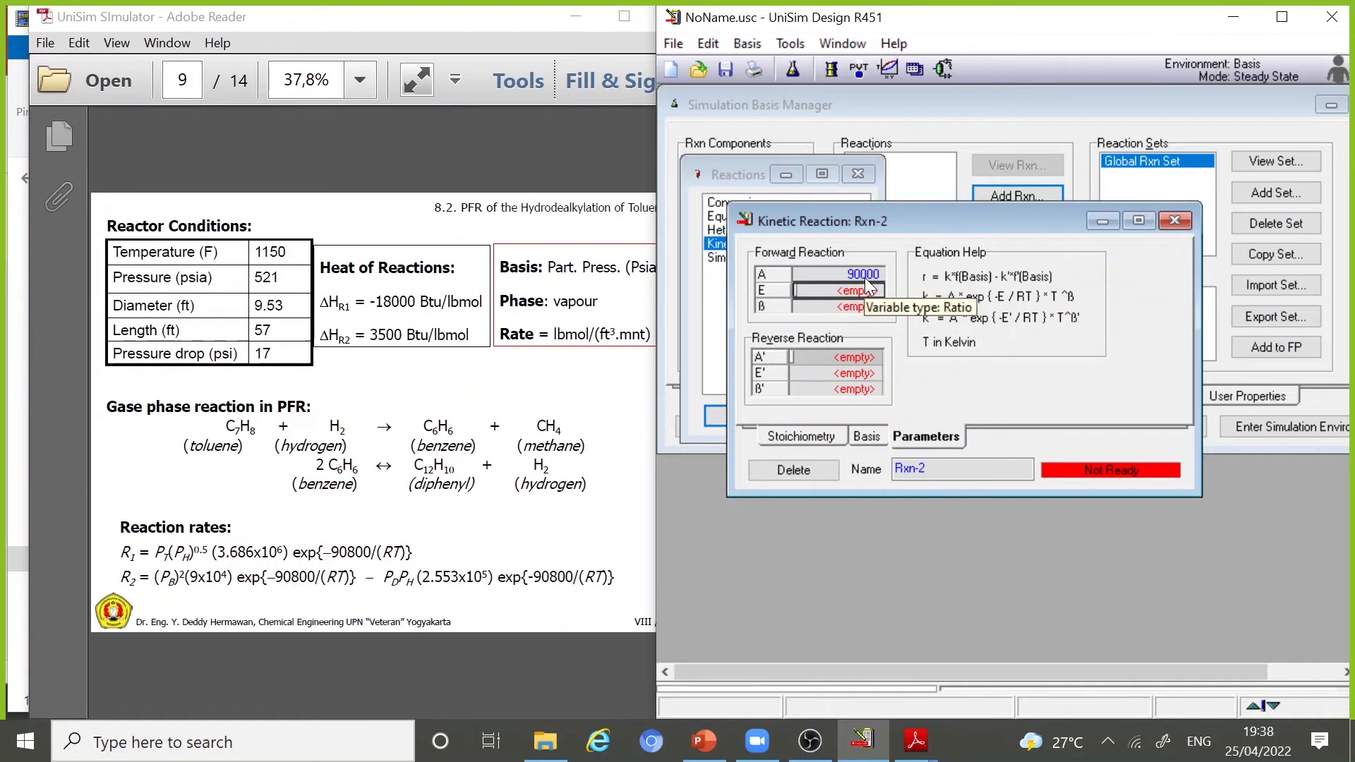
type("90800")
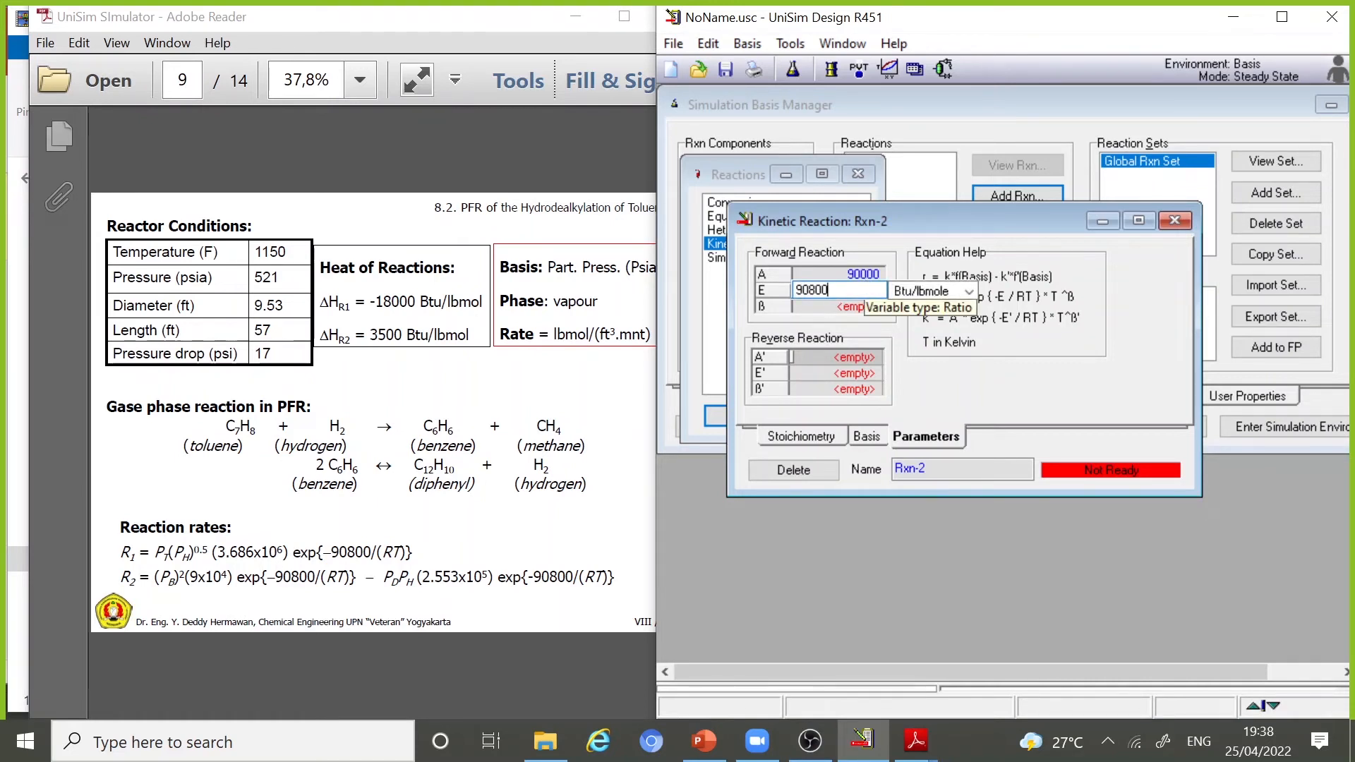
key("Return")
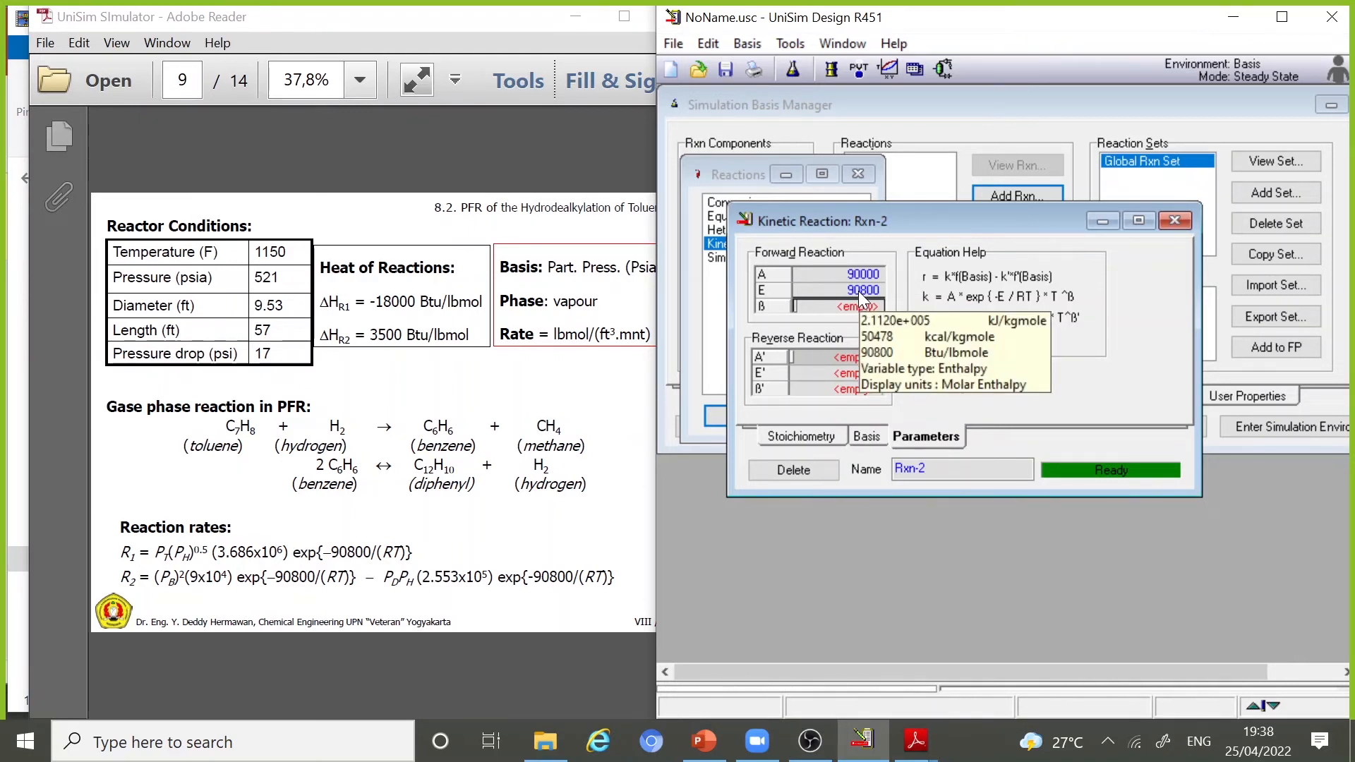
Step: Enter Rxn-2's reverse reaction parameters, A' as 2.553e5 and E' as 90800 Btu/lbmole
left_click(848, 357)
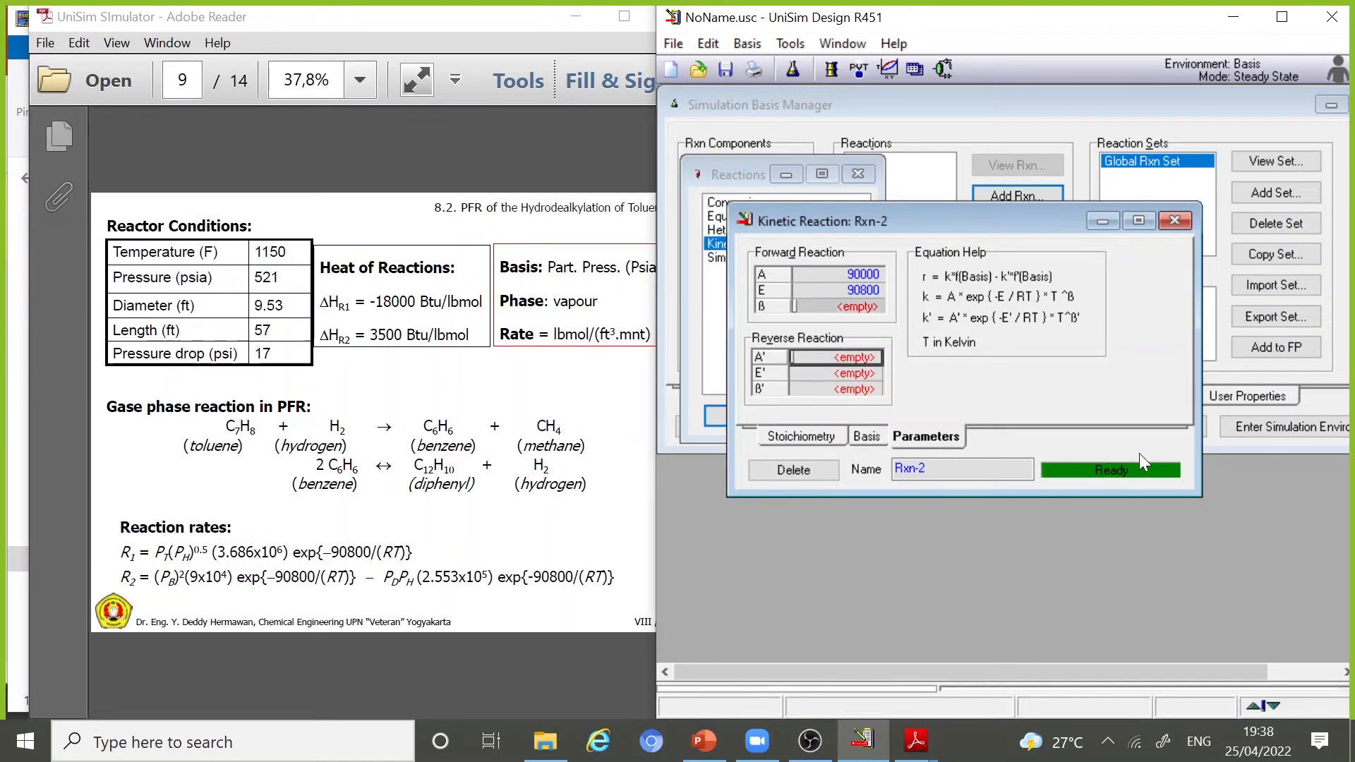
type("2.5")
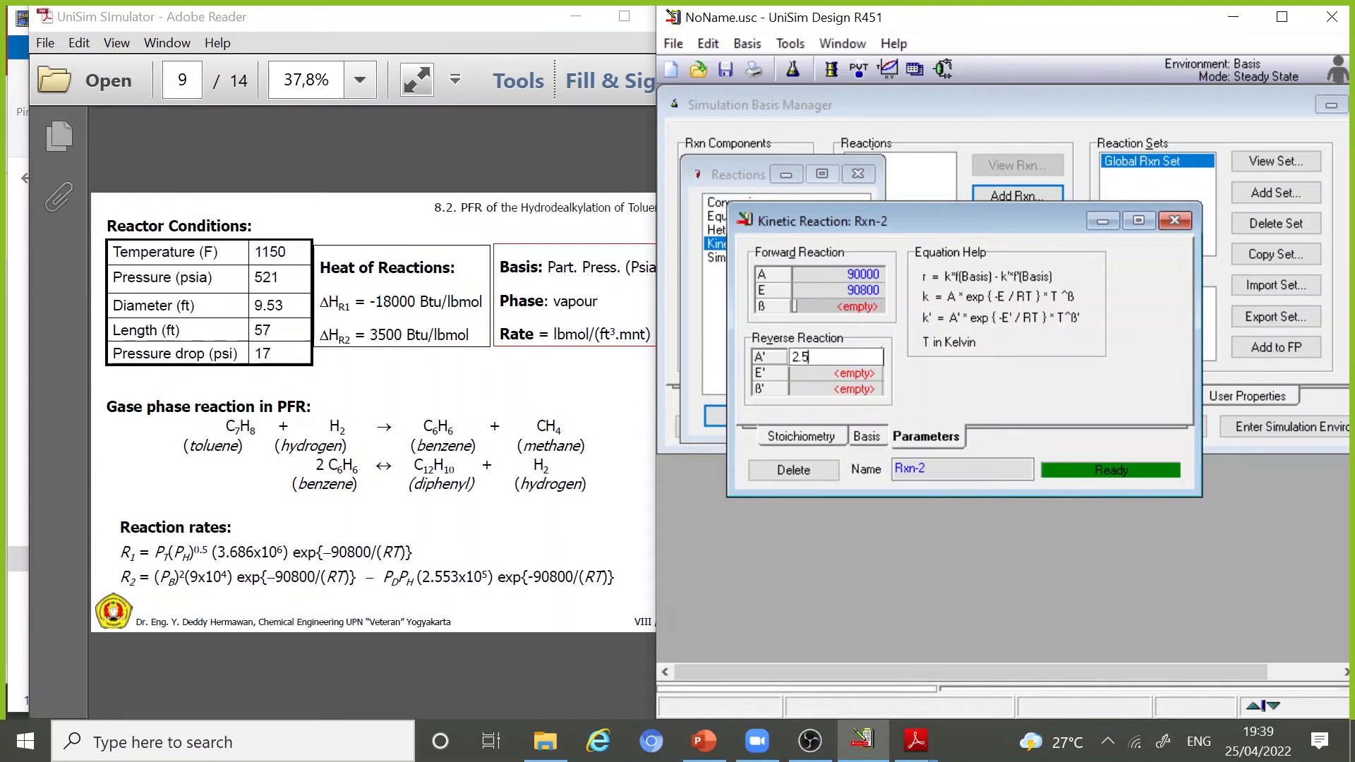
type("53e5")
key("Return")
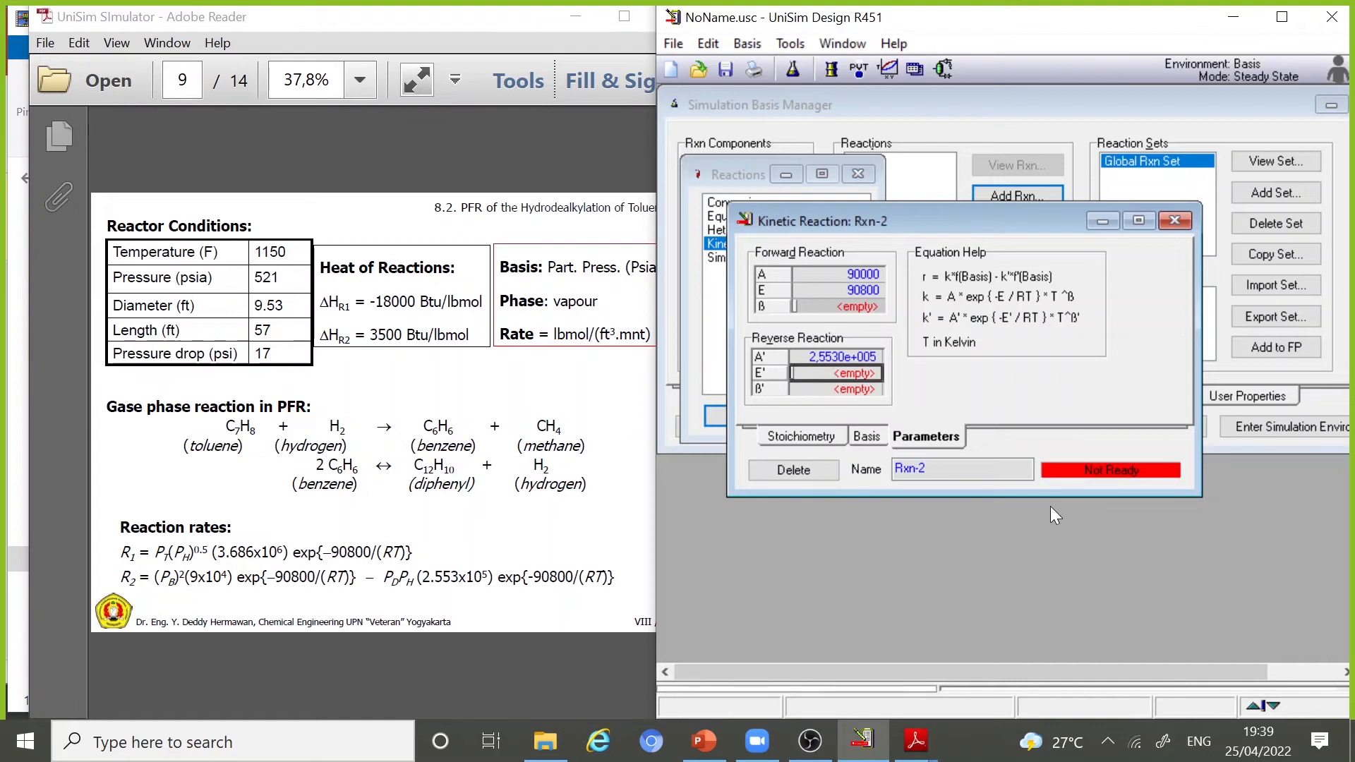
type("90800")
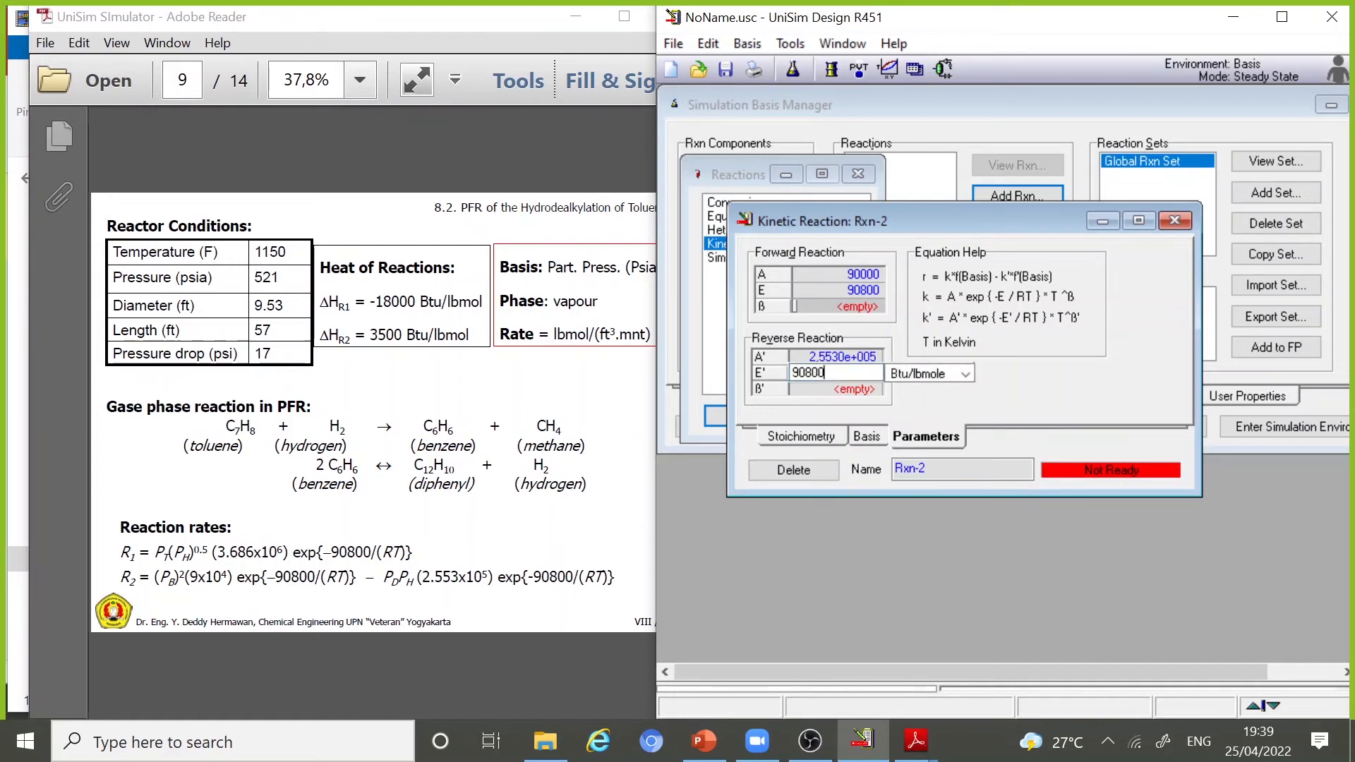
key("Return")
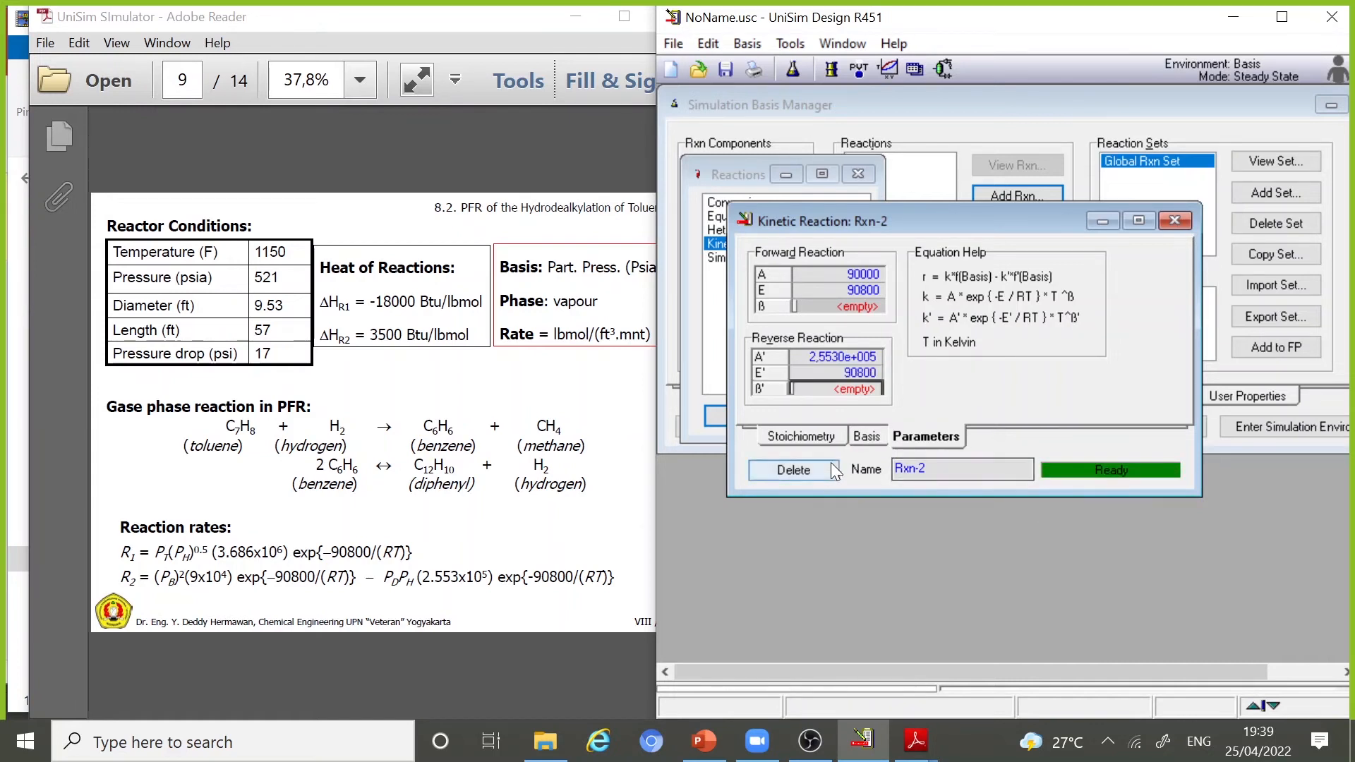
Step: Set the reverse orders of BiPhenyl and Hydrogen in Rxn-2 to 1 each
left_click(867, 437)
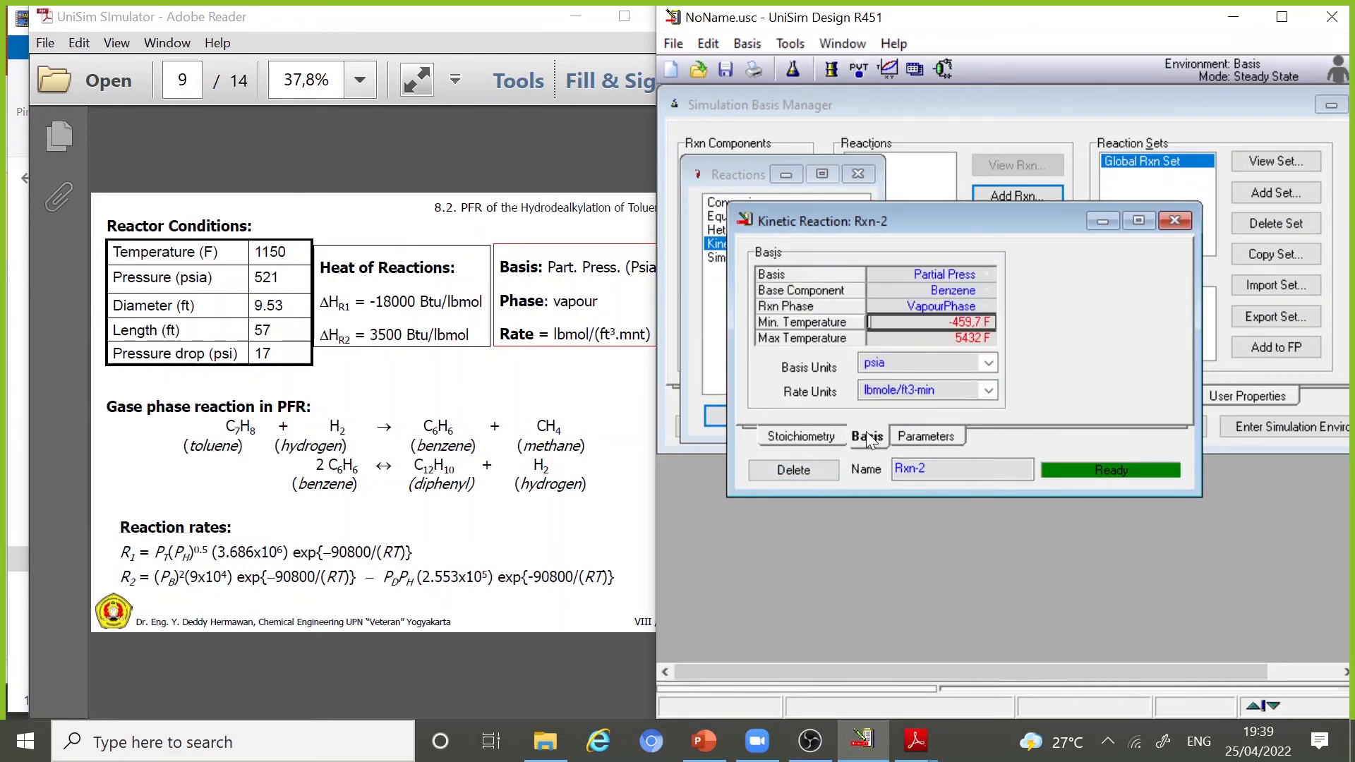
left_click(816, 437)
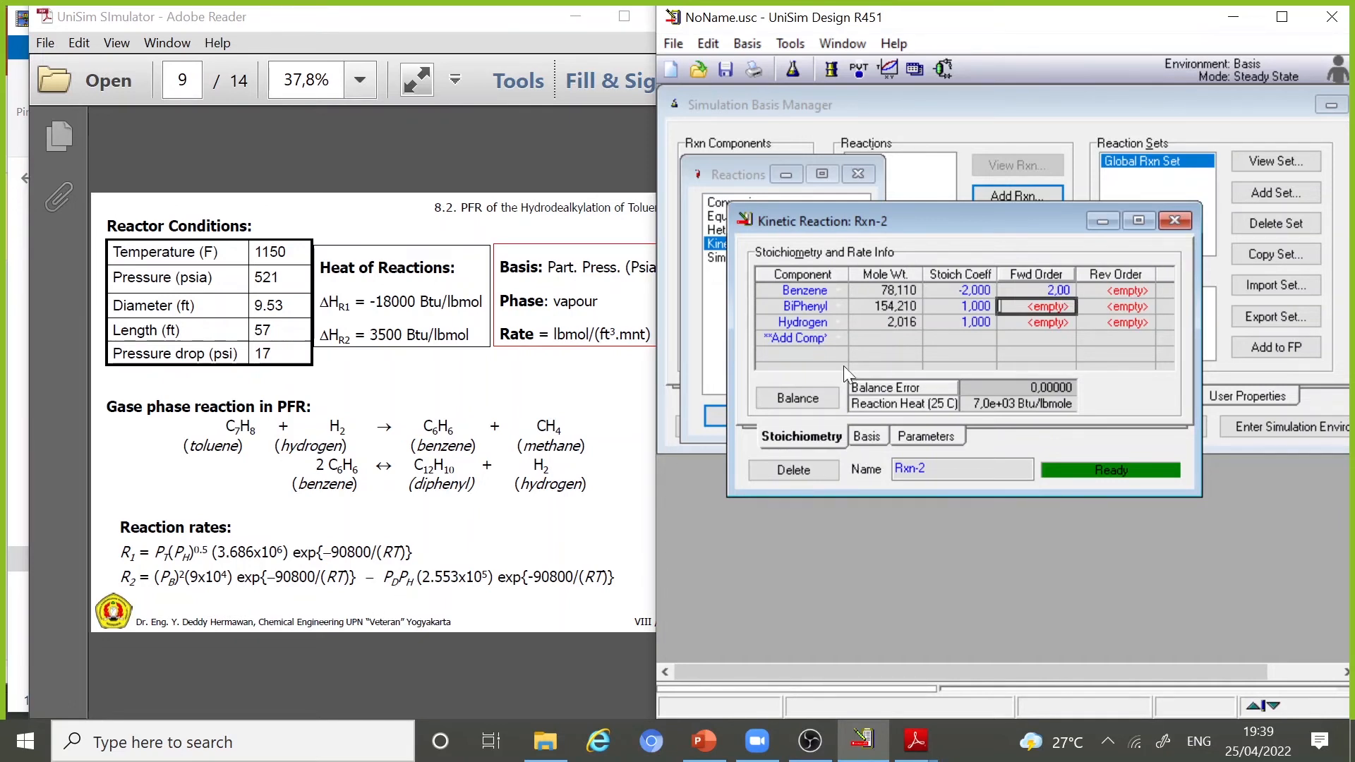
left_click(1114, 307)
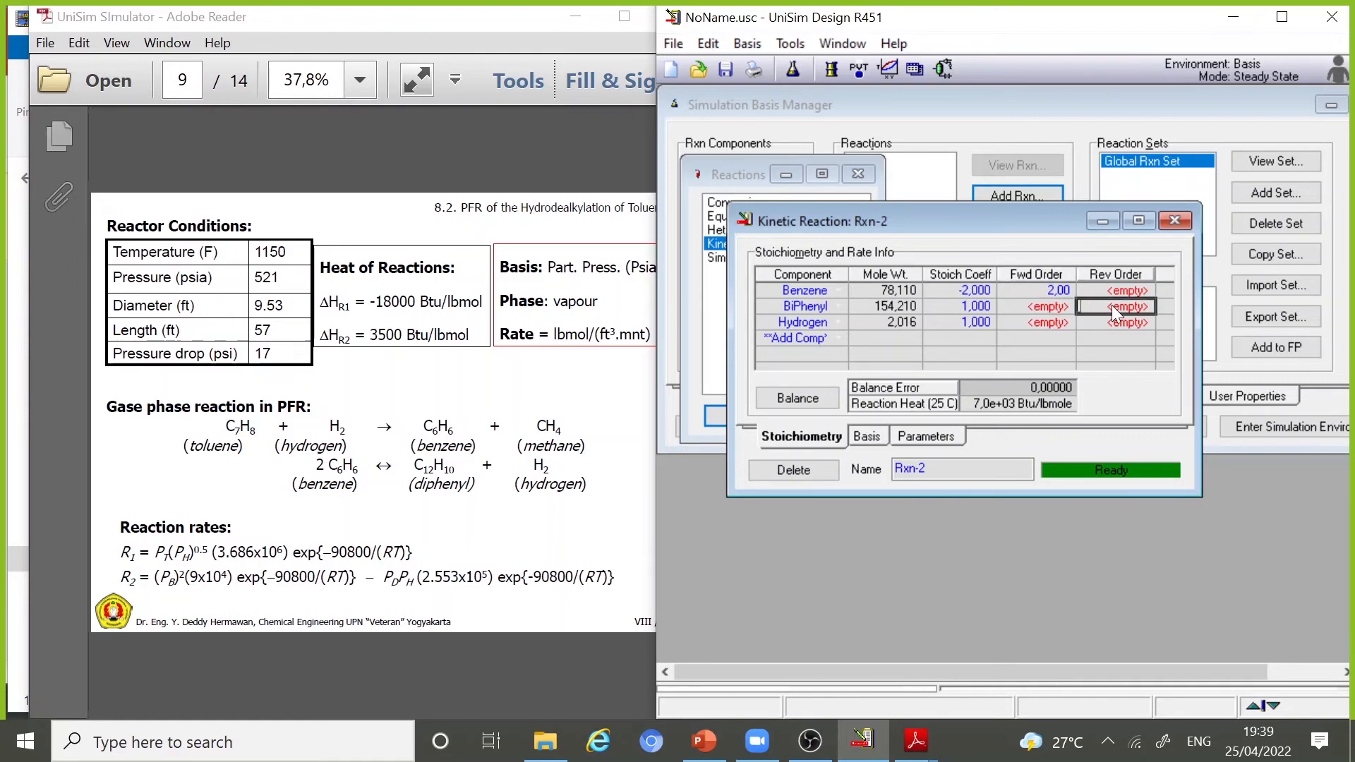
type("1")
key("Return")
type("1")
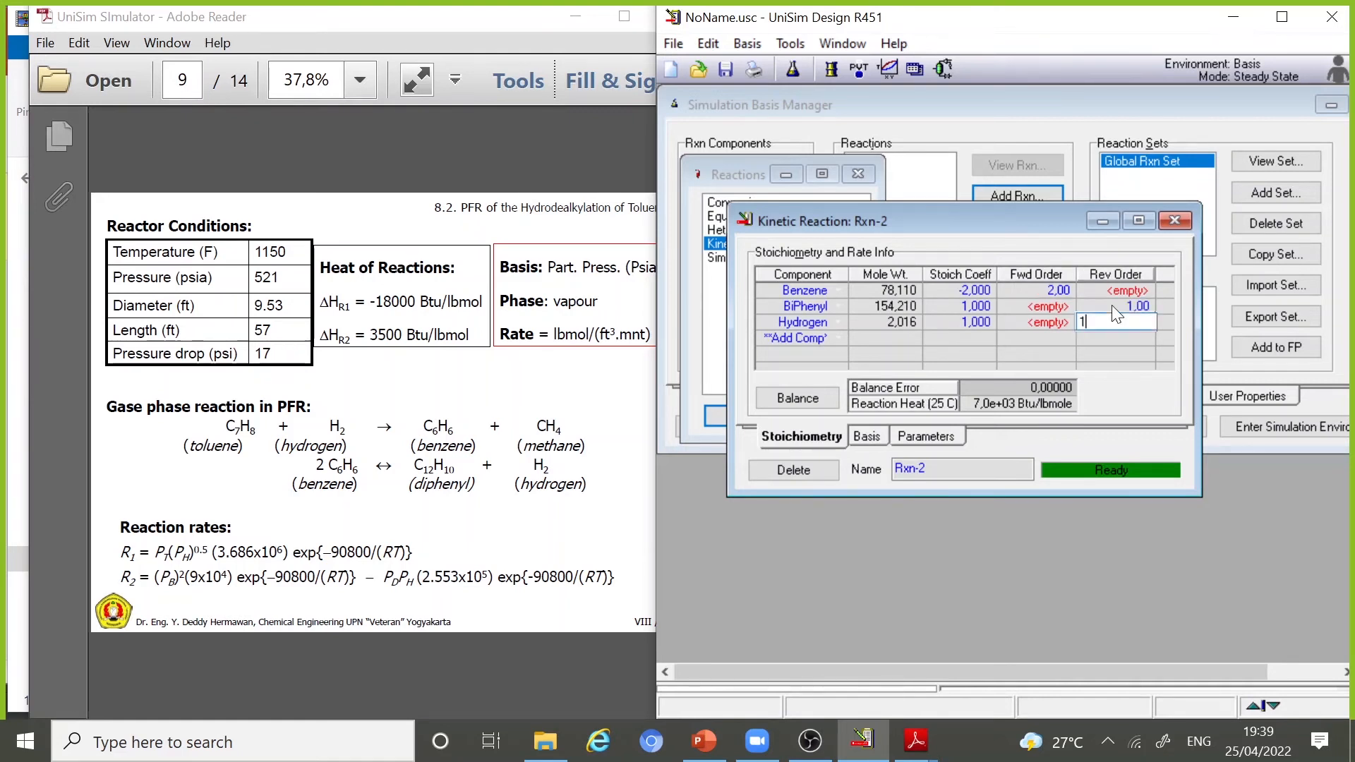
key("Return")
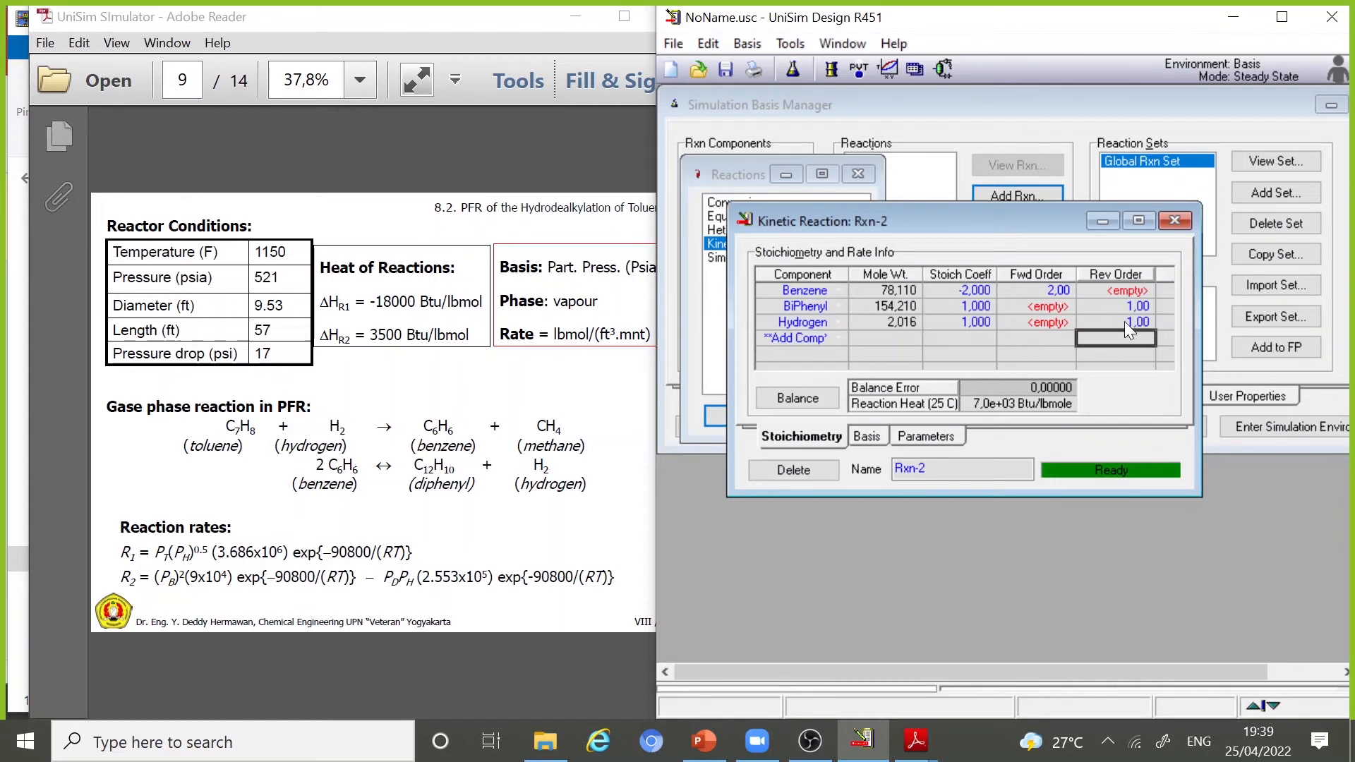
Step: Check Rxn-2's basis and rate parameters, and close the reaction window and the reaction type list
left_click(865, 437)
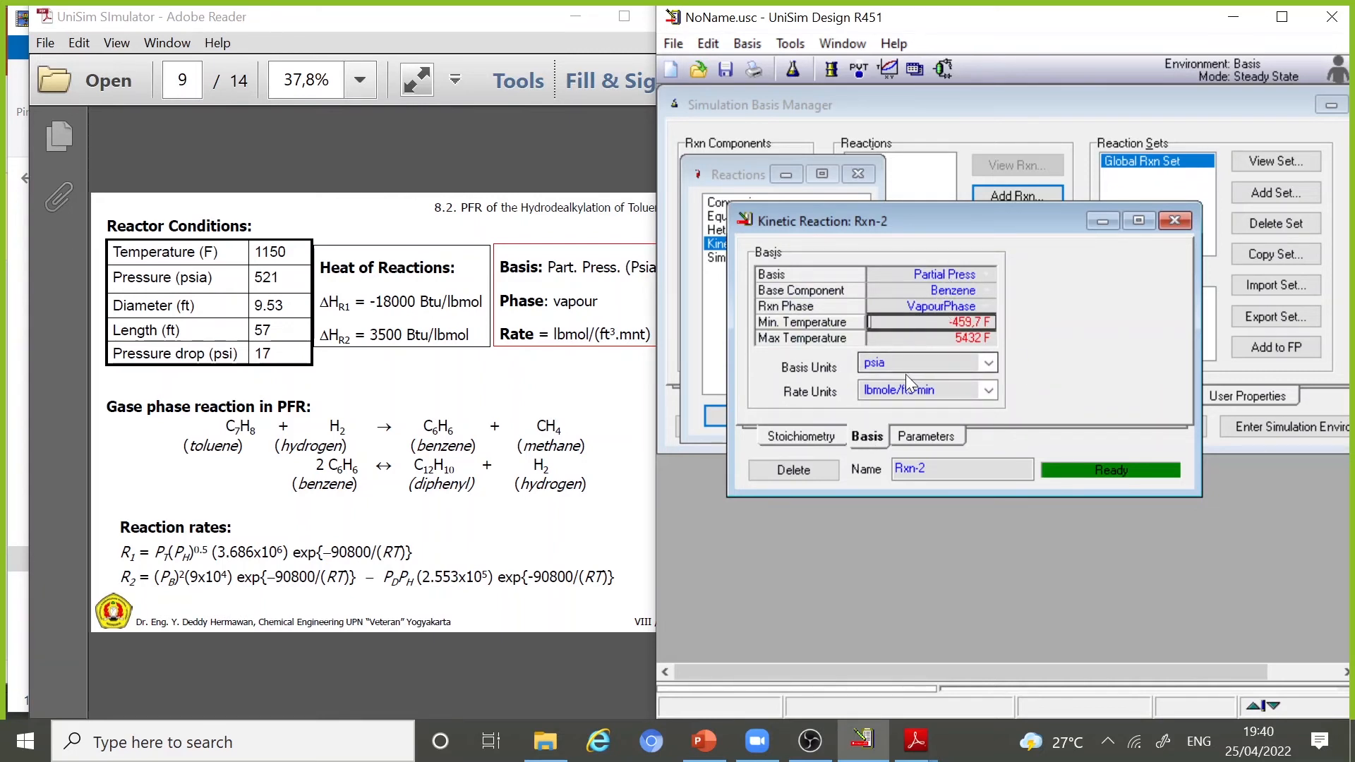
left_click(925, 437)
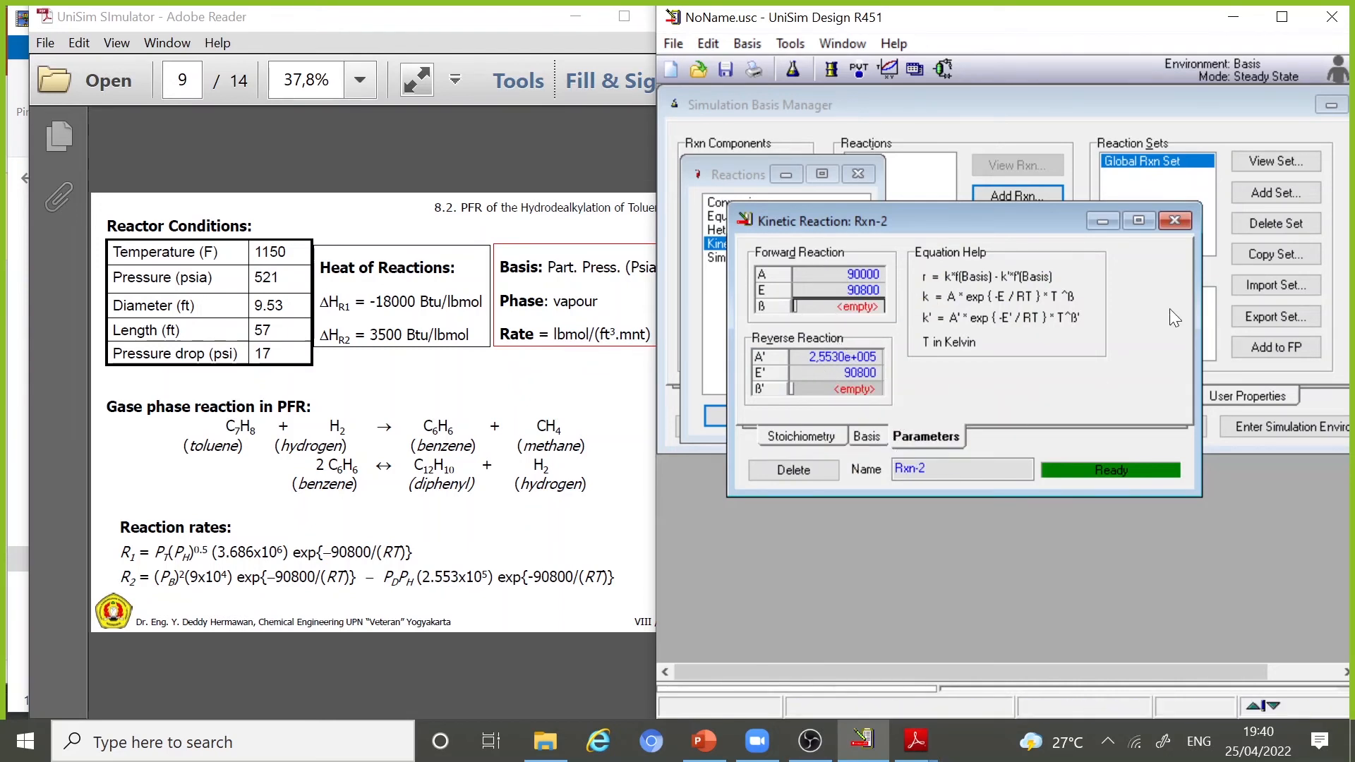
left_click(1175, 221)
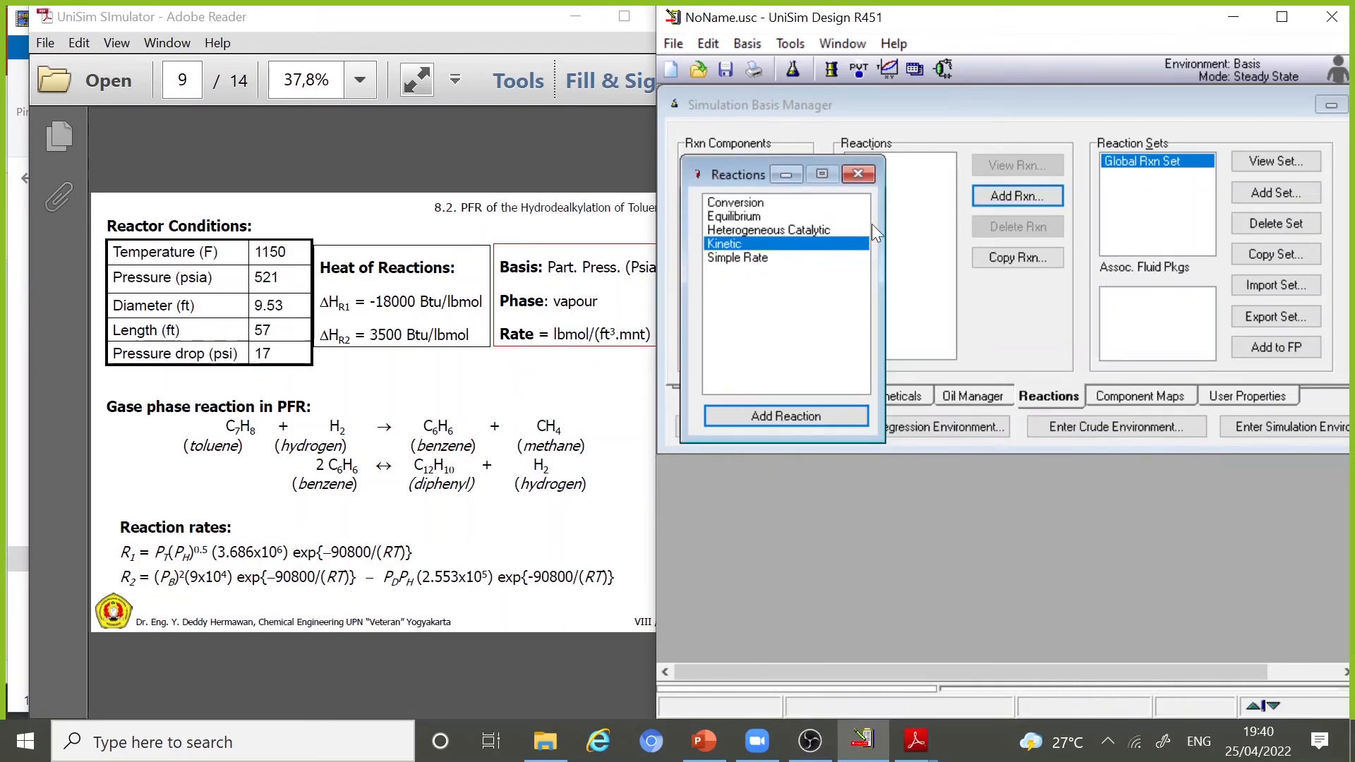
left_click(858, 173)
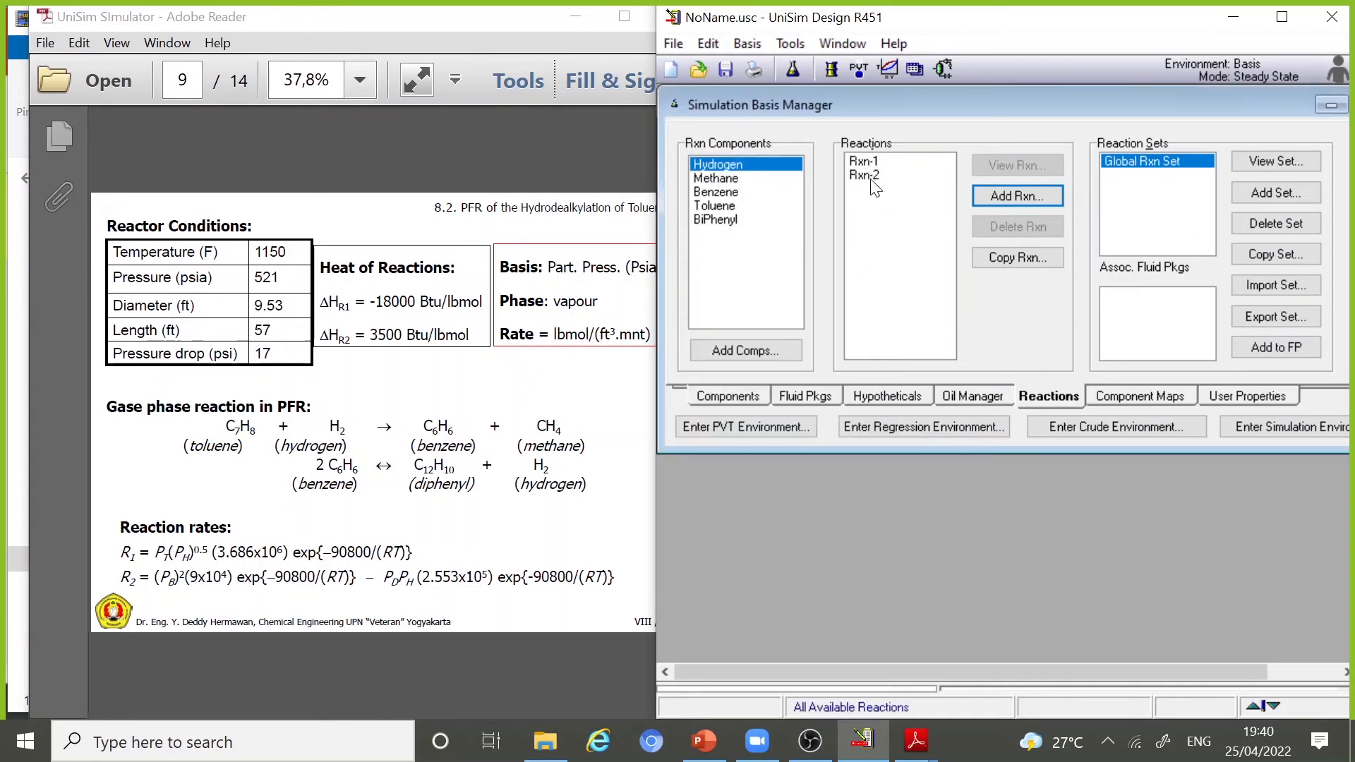
Step: Review Rxn-1's stoichiometry, basis and rate parameters against the PDF, and close the reaction window
left_click(1010, 167)
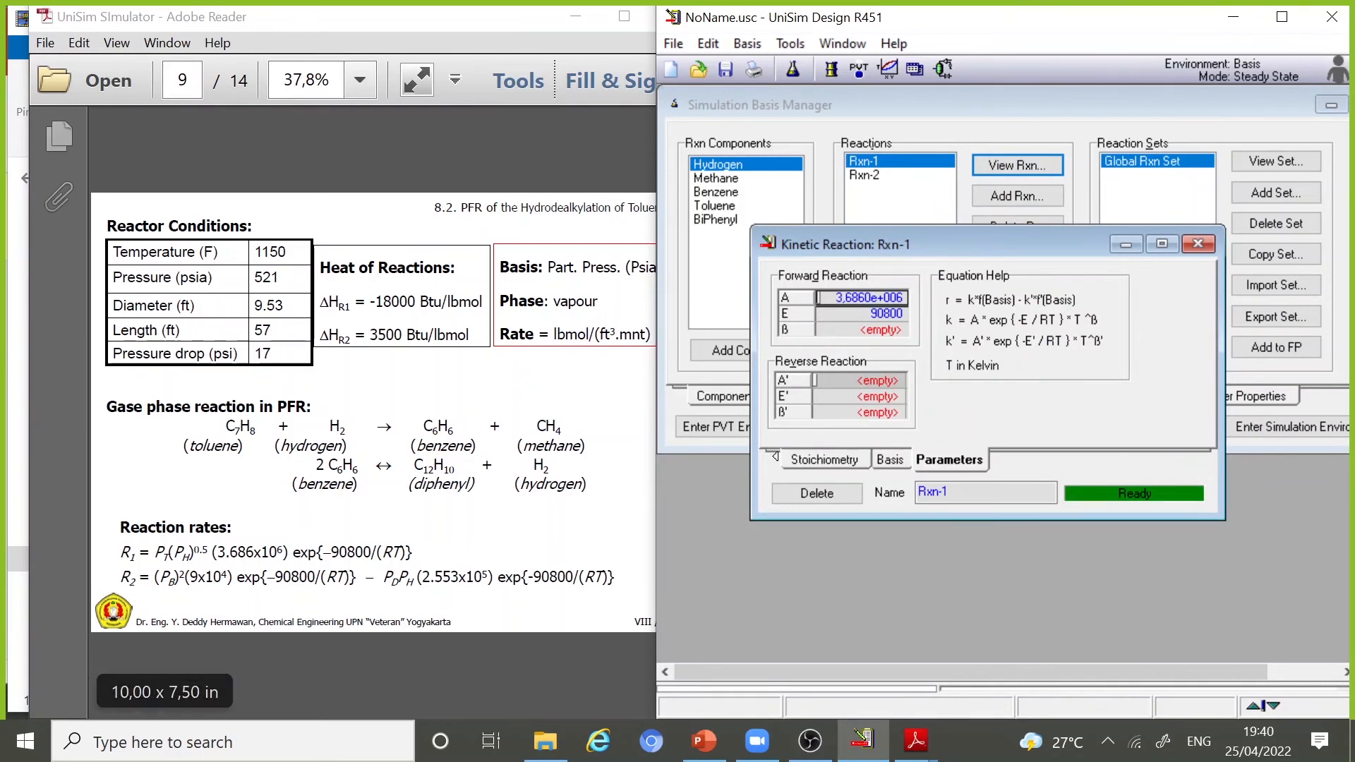
left_click(821, 462)
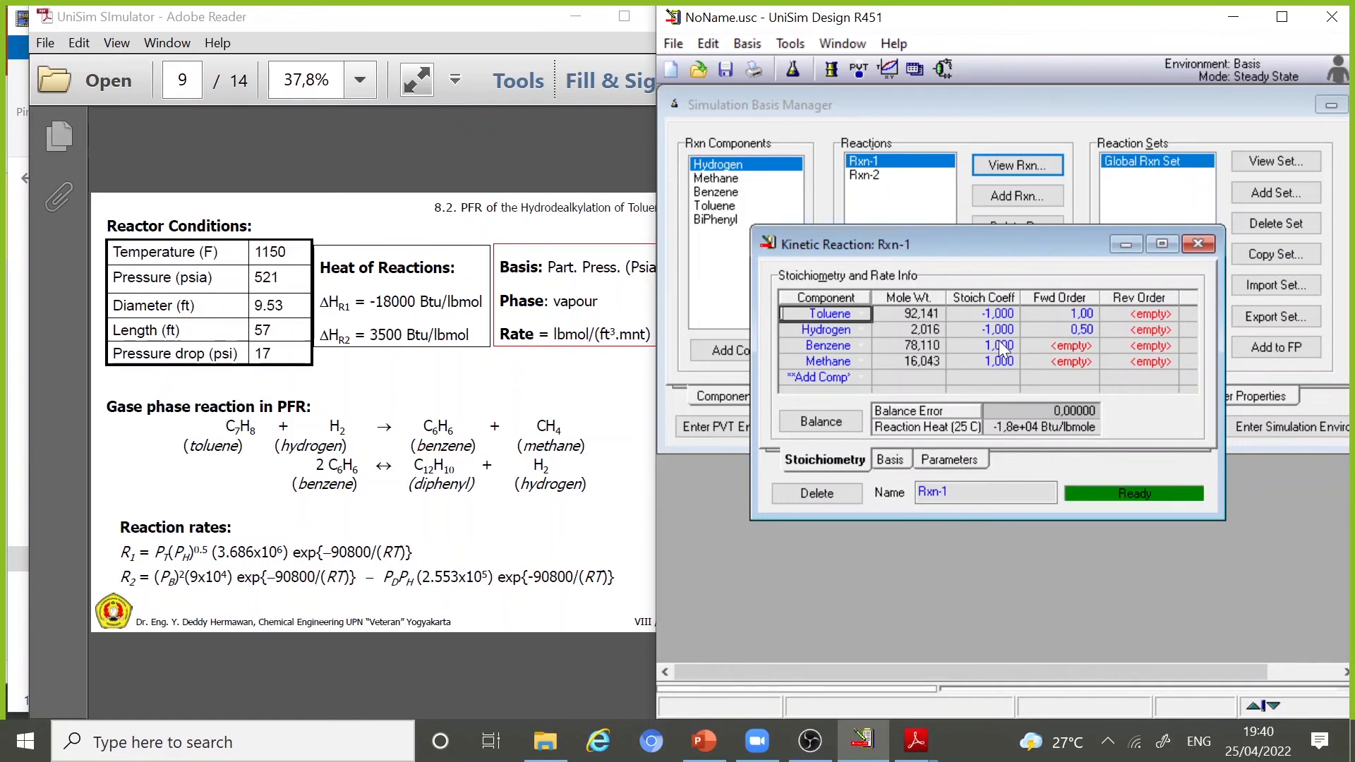
left_click(889, 459)
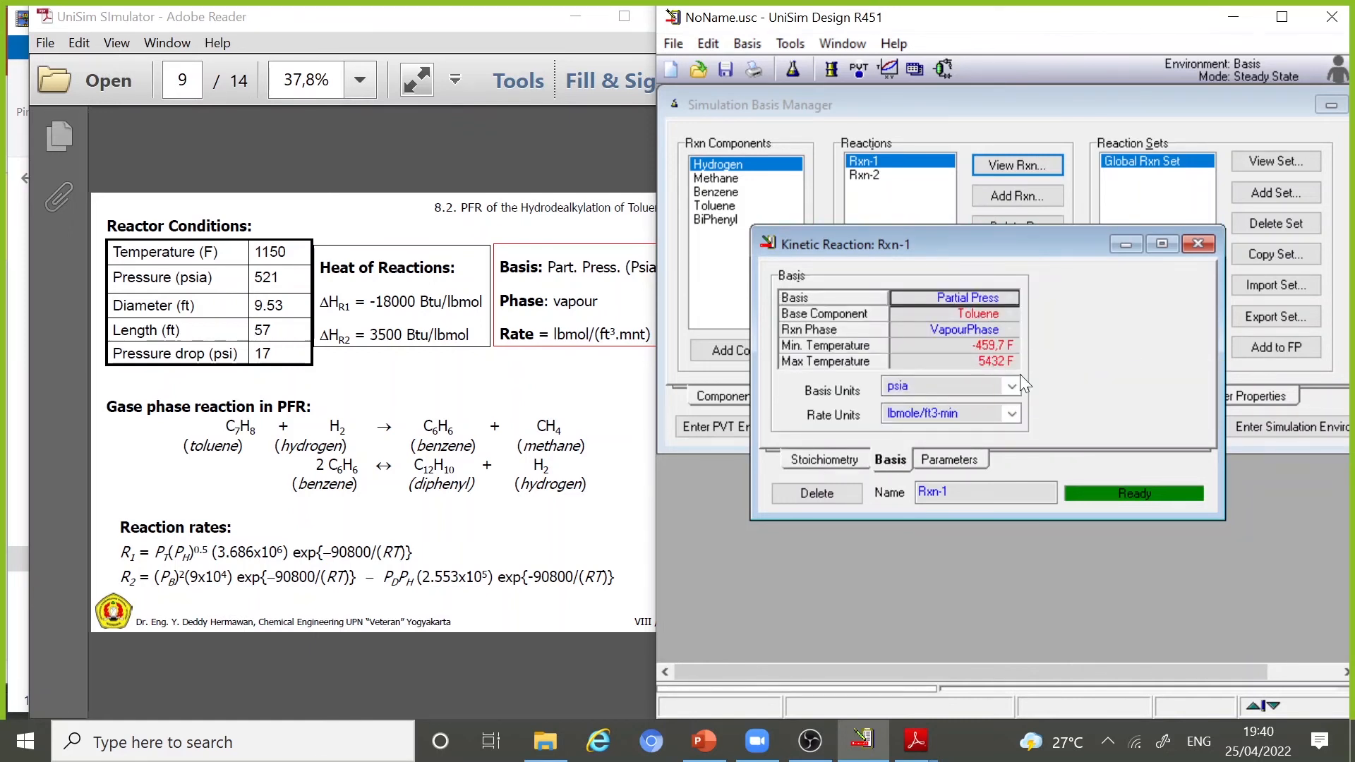
left_click(966, 459)
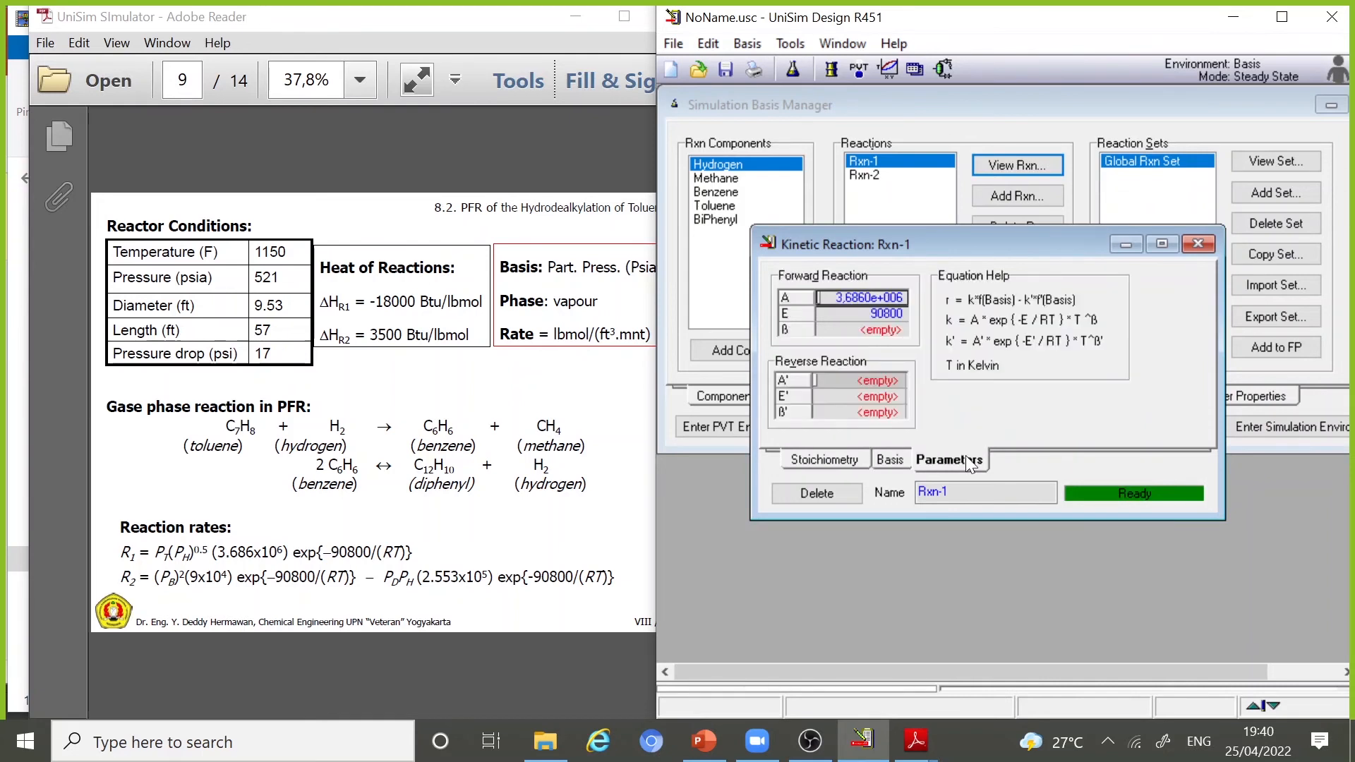
left_click(1198, 244)
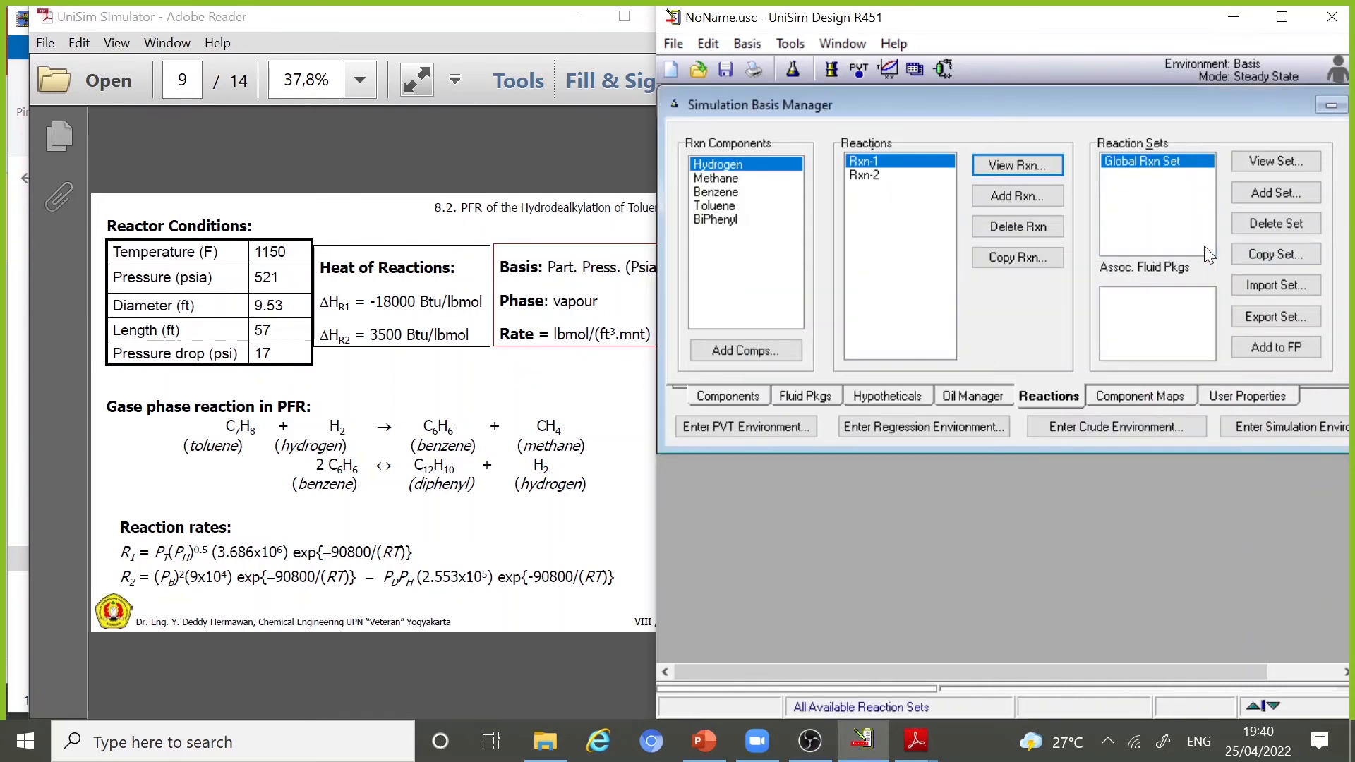
Step: Add Global Rxn Set to the Basis-1 fluid package and enter the simulation environment
left_click(1273, 349)
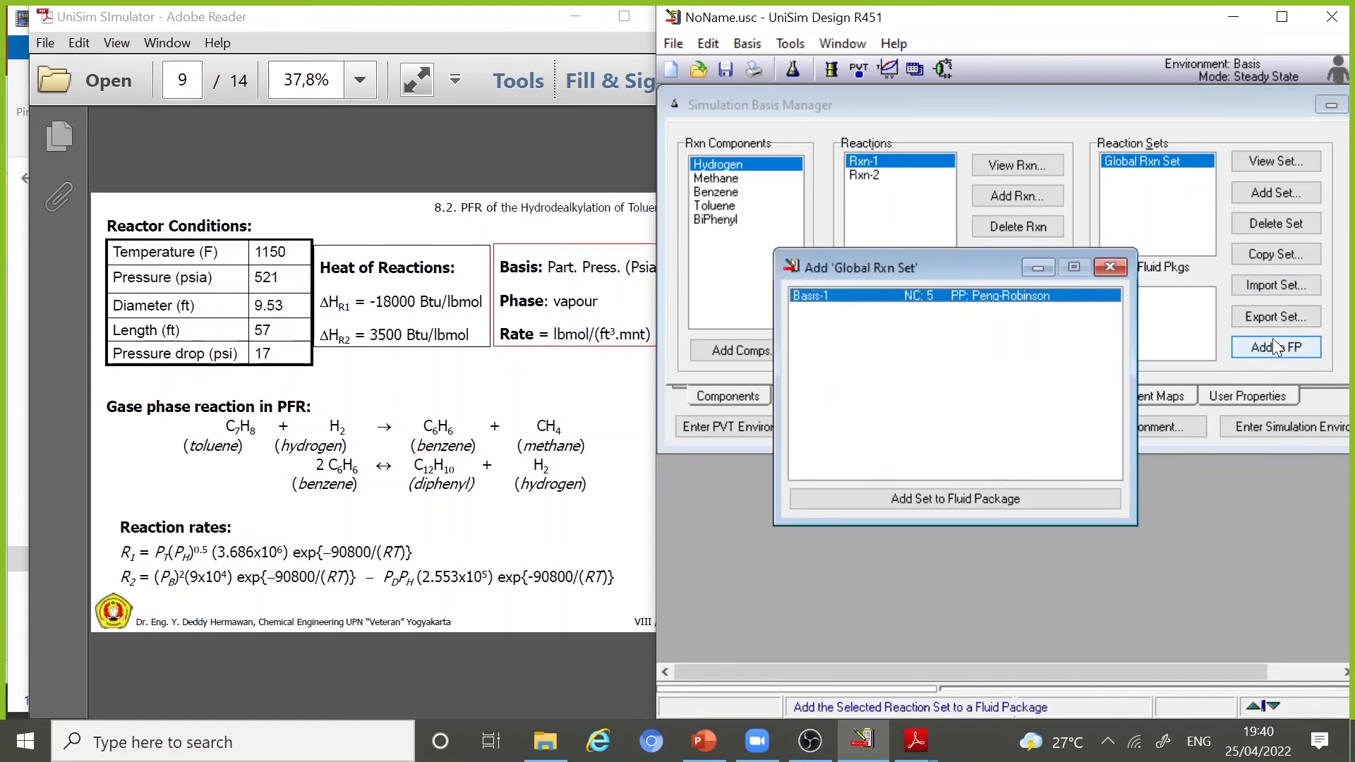
left_click(965, 498)
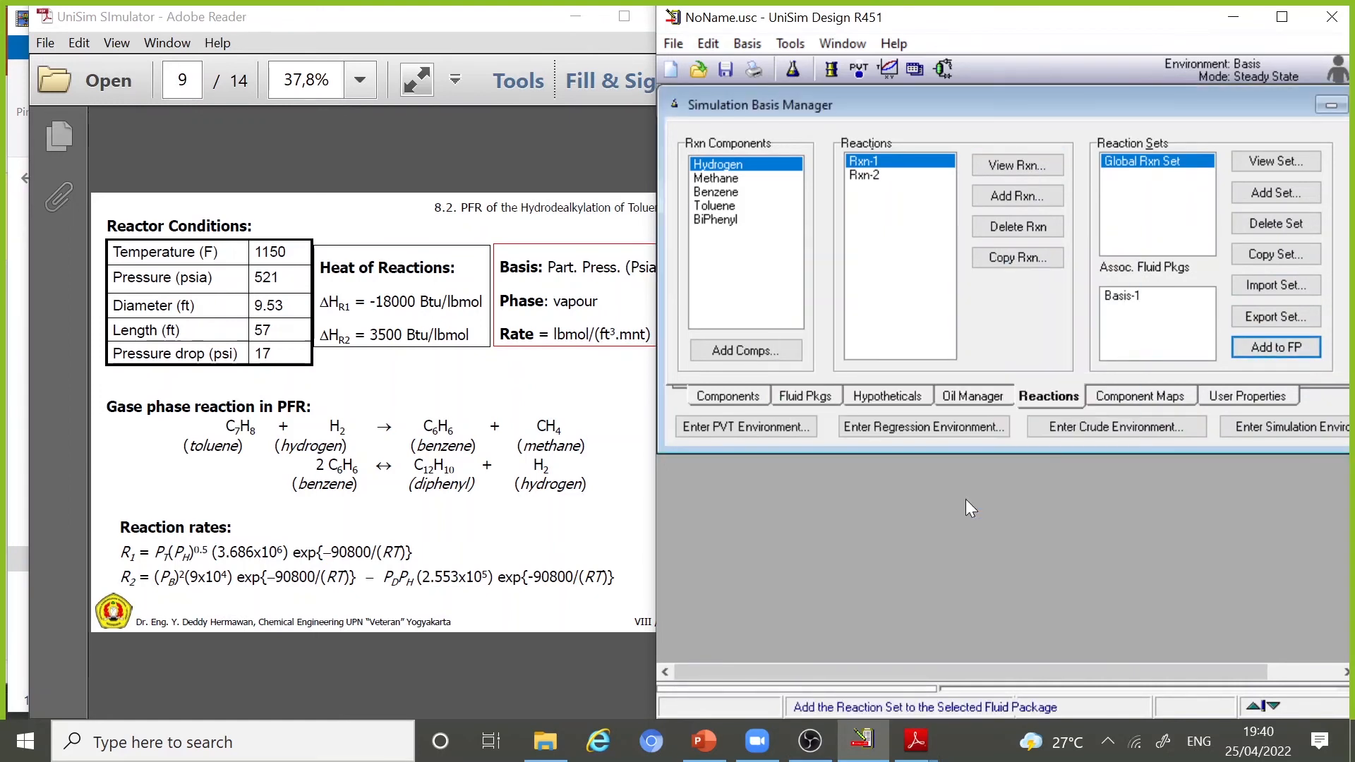
left_click(1276, 427)
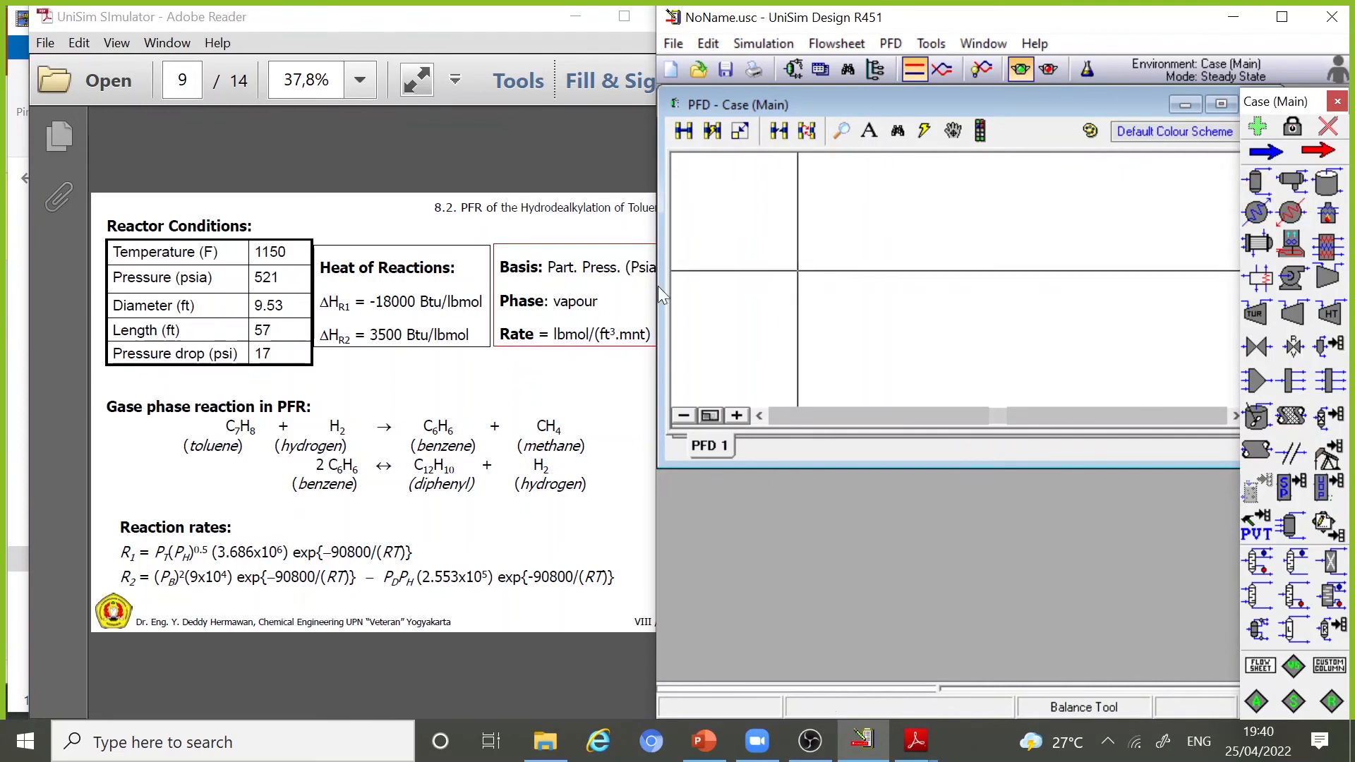
Step: Bring up the feed conditions page in the PDF and place a material stream near the flowsheet's left edge
scroll(386, 417, "down", 6)
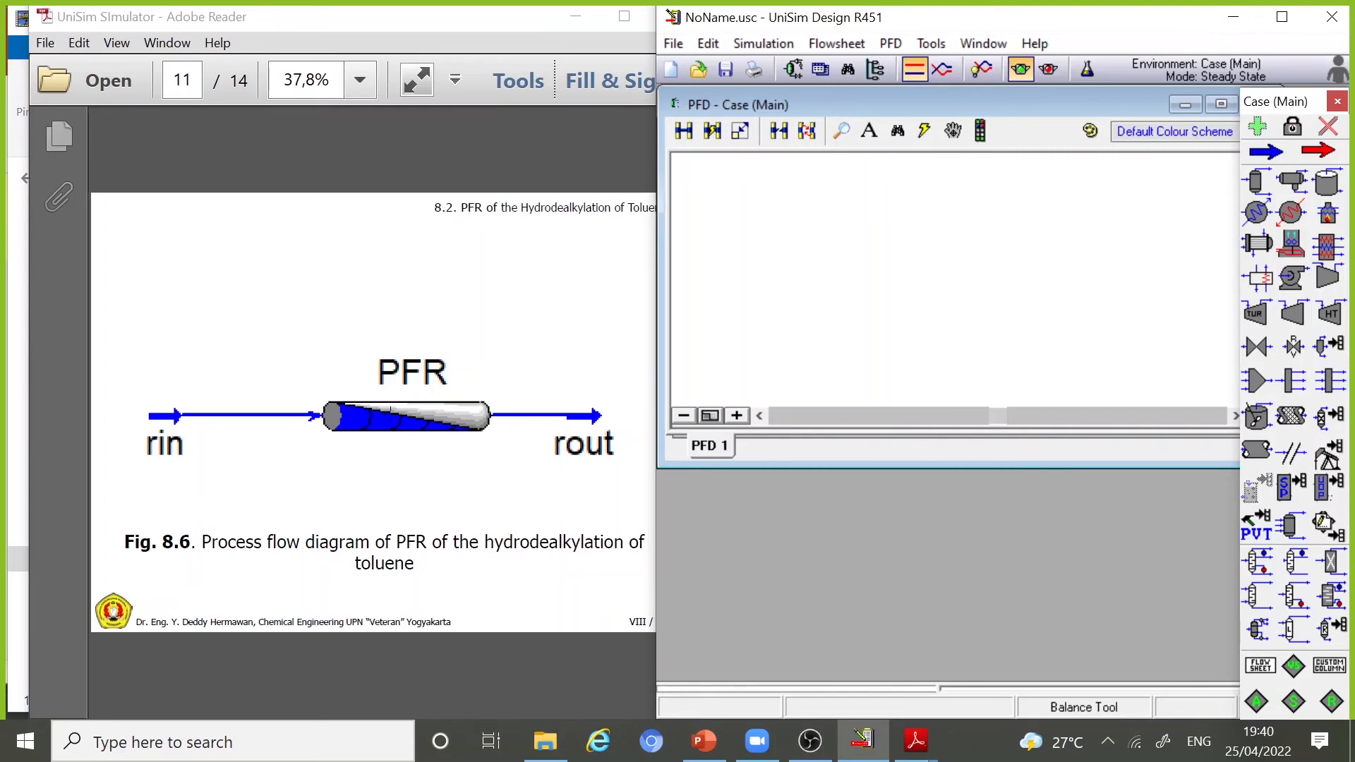
scroll(390, 409, "down", 3)
scroll(390, 409, "up", 3)
scroll(391, 409, "up", 3)
scroll(392, 410, "up", 3)
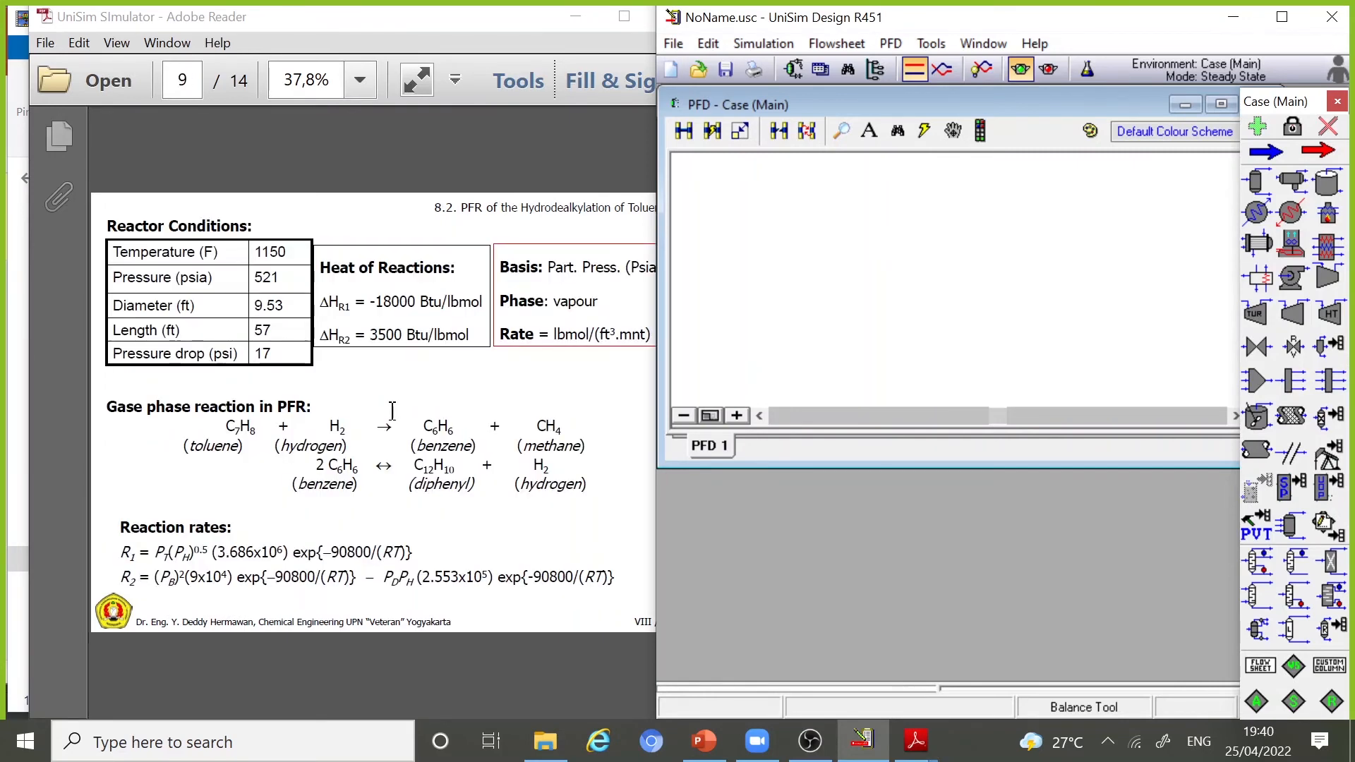
scroll(392, 411, "up", 3)
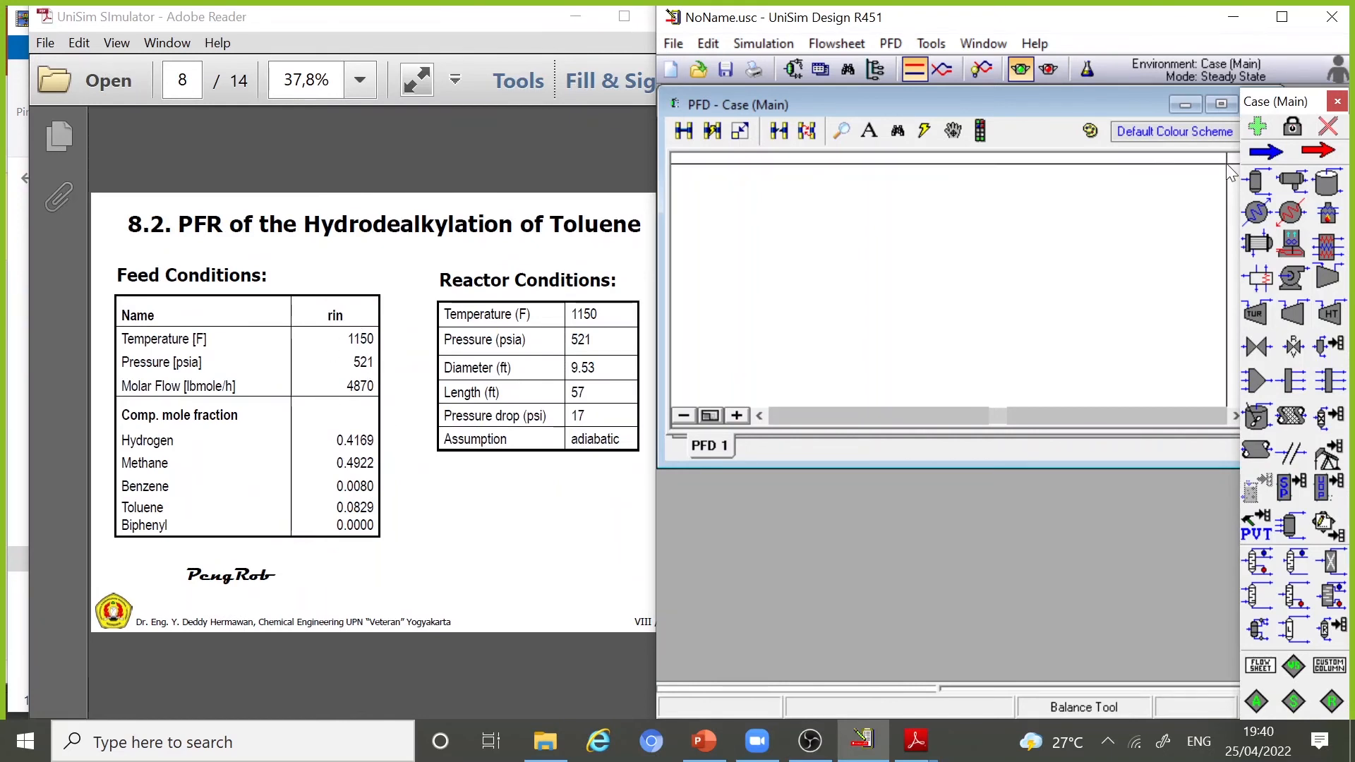
left_click(1265, 150)
left_click(727, 283)
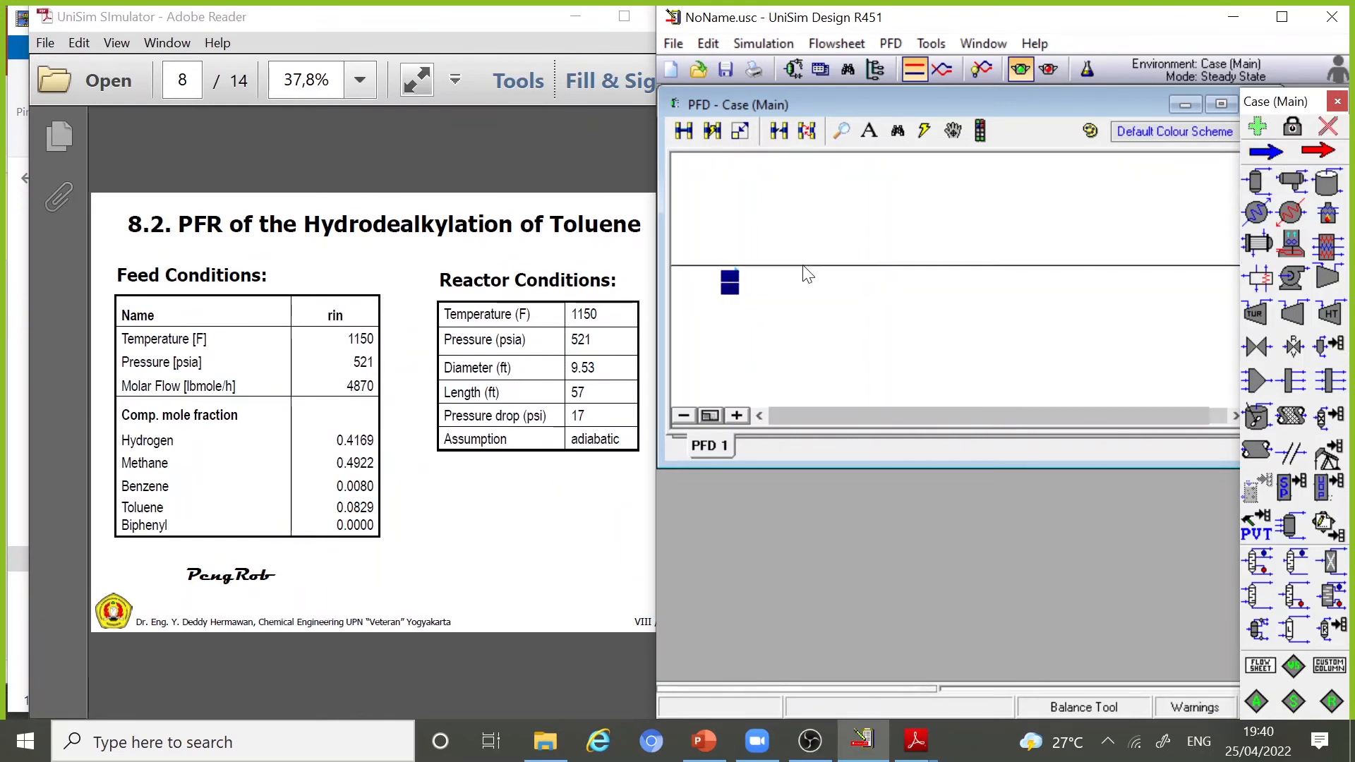
left_click(803, 266)
left_click_drag(731, 277, 713, 270)
left_click(773, 278)
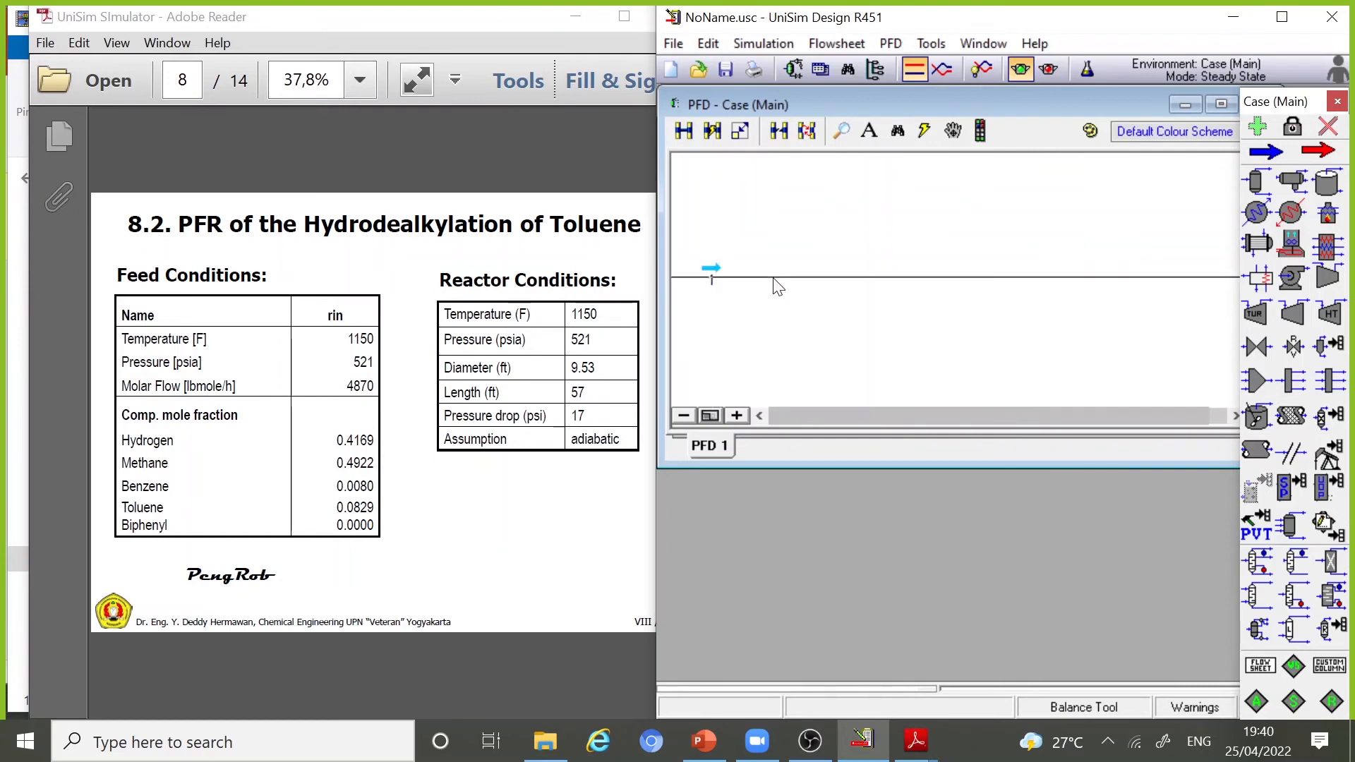
Step: Open the new material stream's properties and rename the stream as rin
double_click(712, 270)
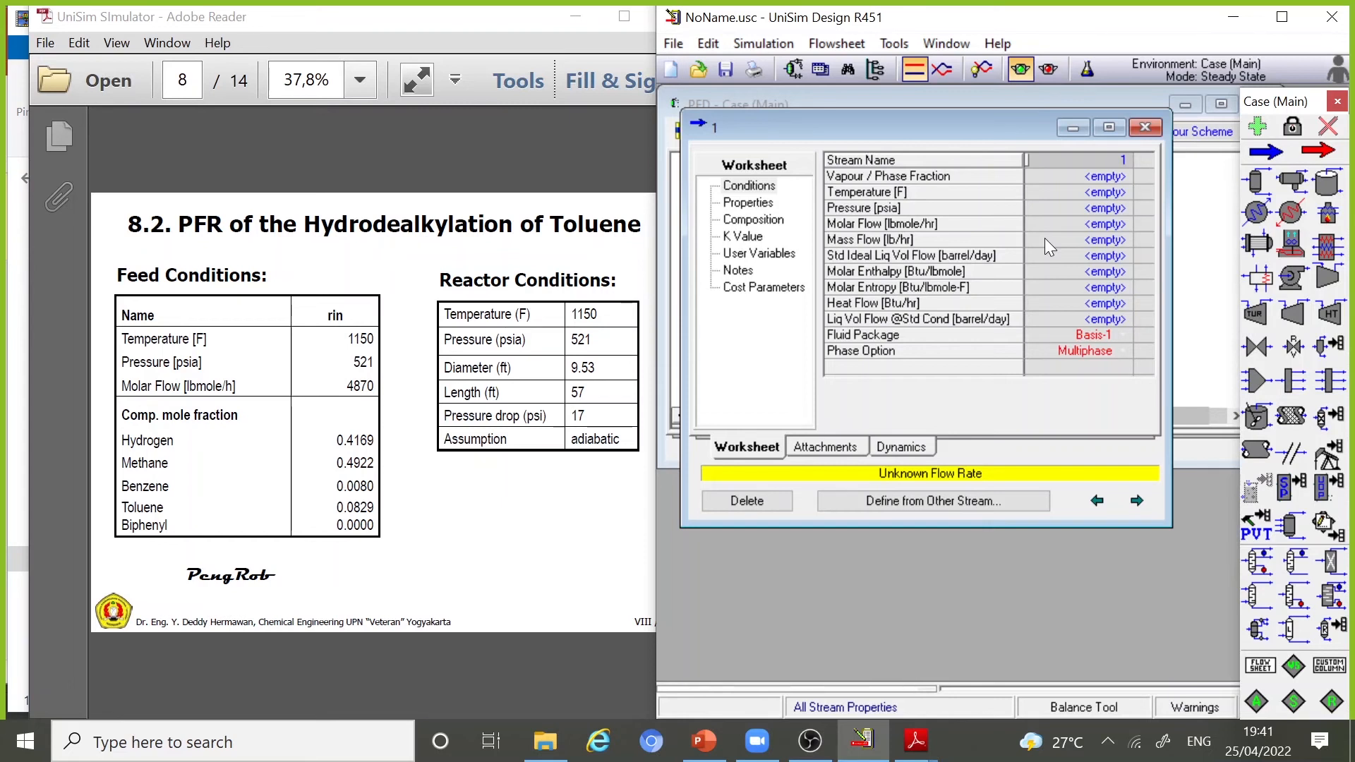
left_click(1113, 163)
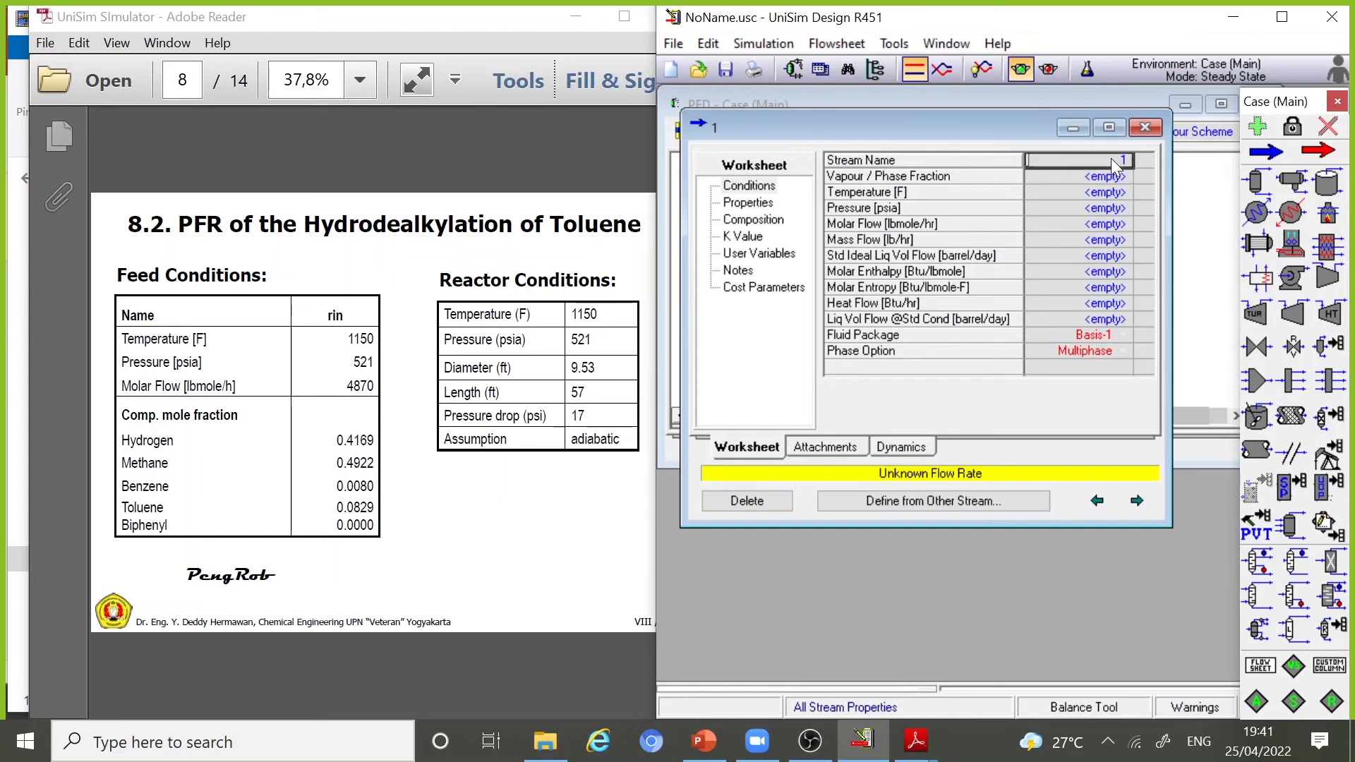
type("rin")
key("Return")
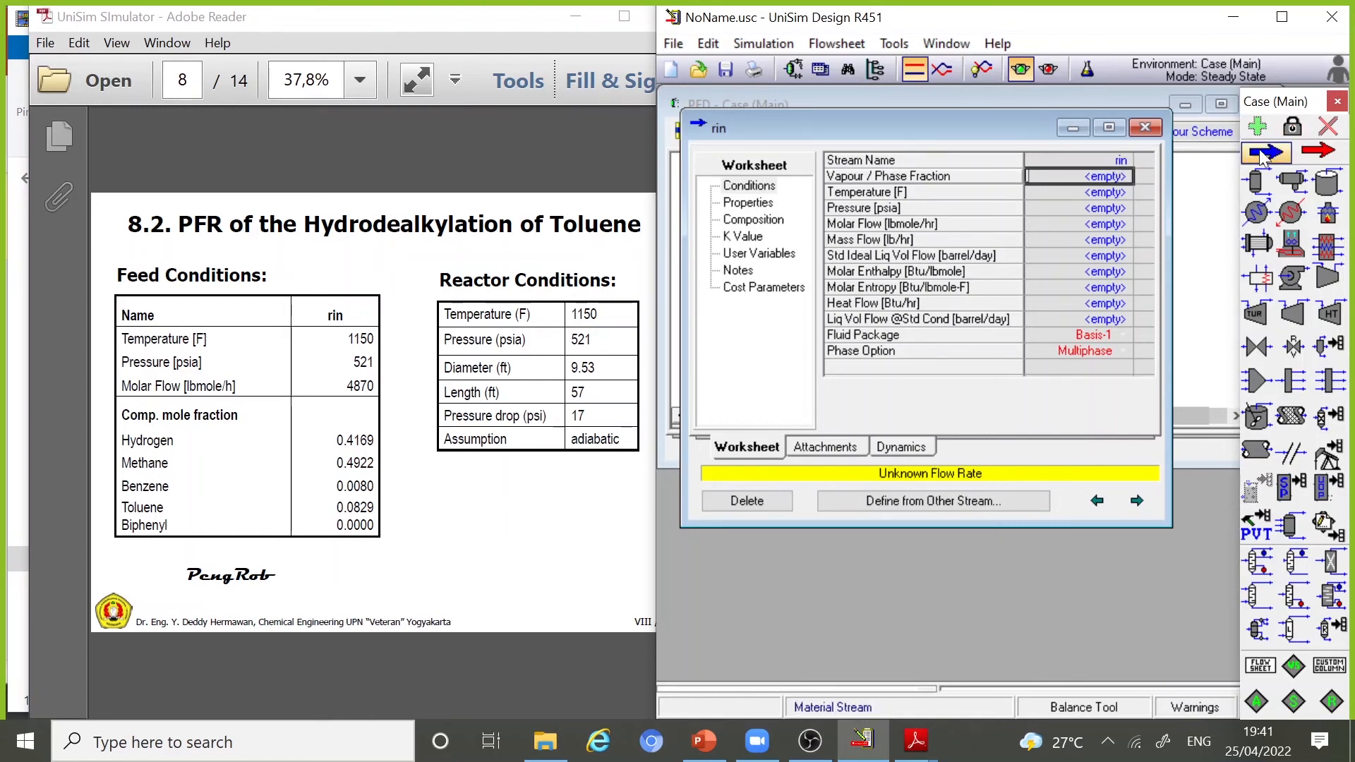
Step: Set rin's temperature to 1150 F, pressure to 521 psia and molar flow to 4870 lbmole/hr
left_click(1106, 195)
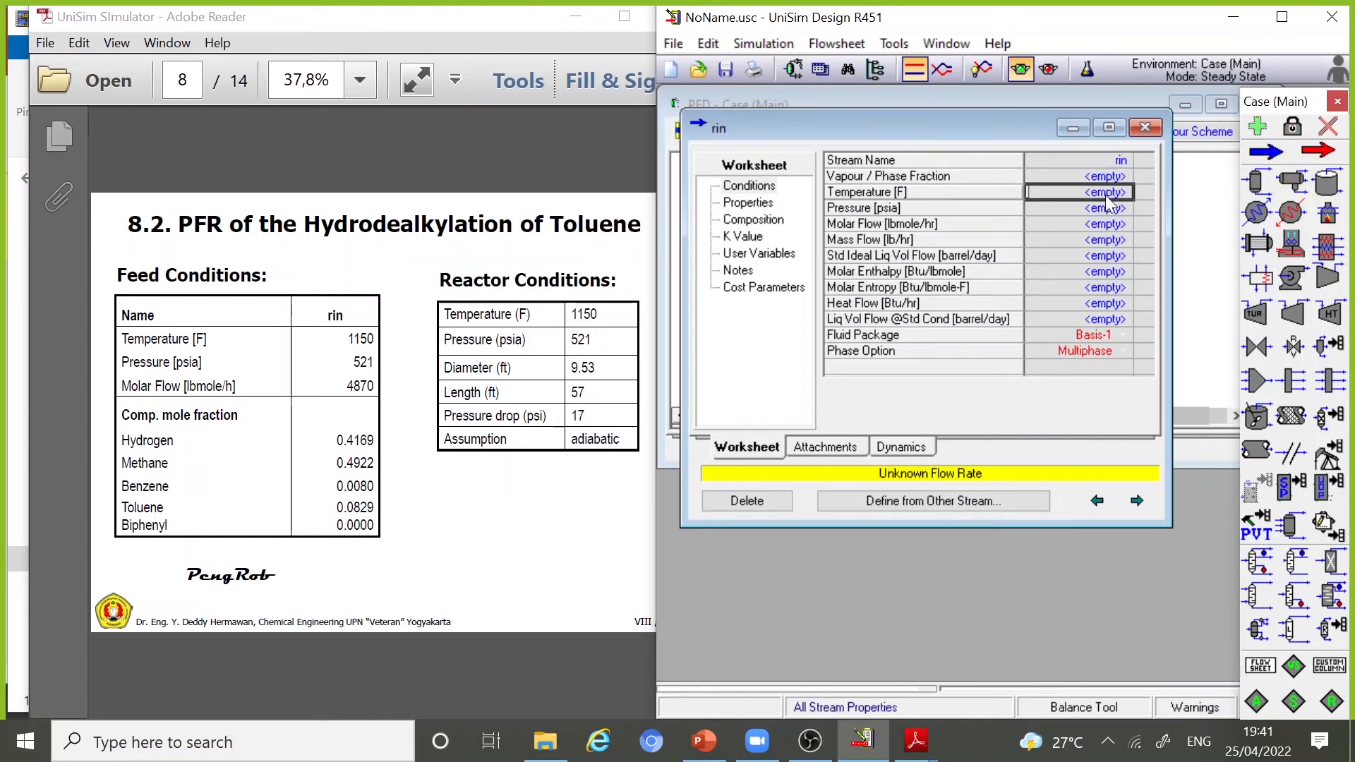
type("1150")
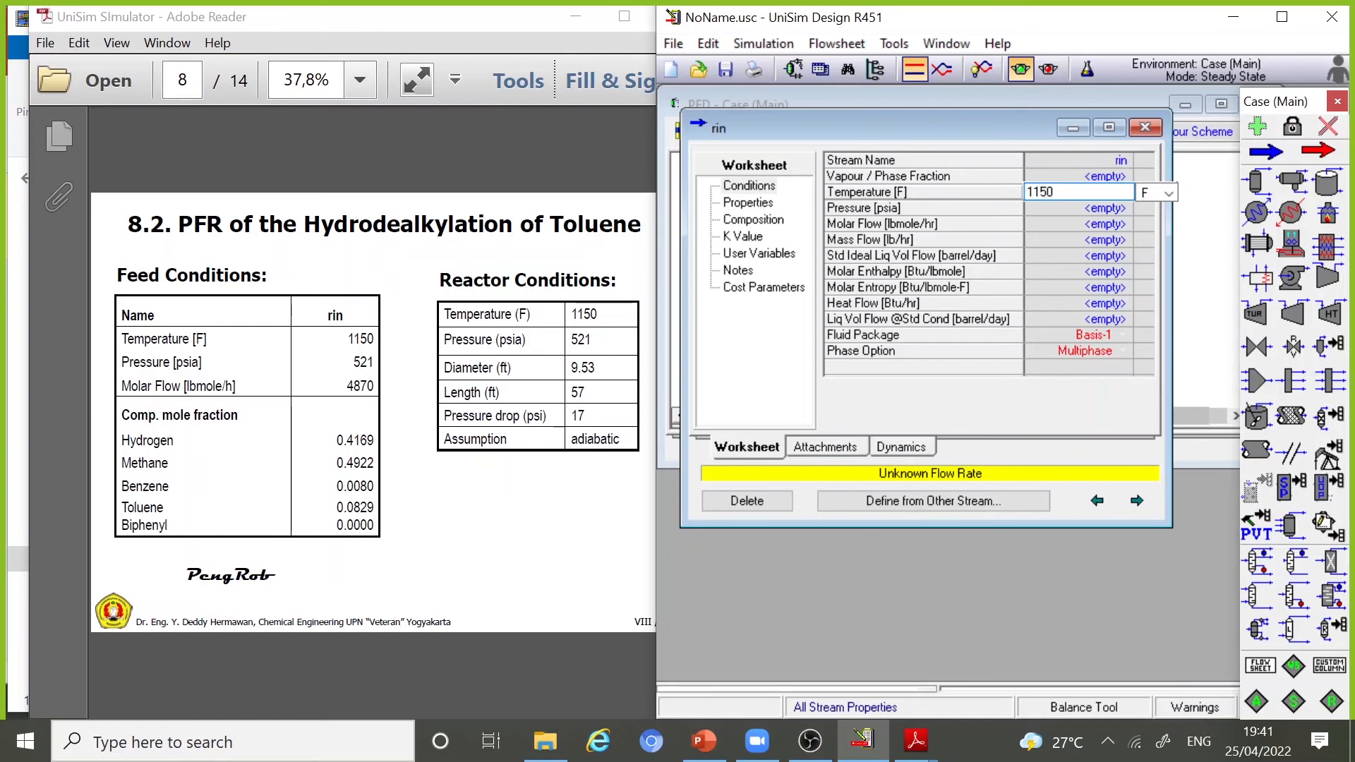
key("Return")
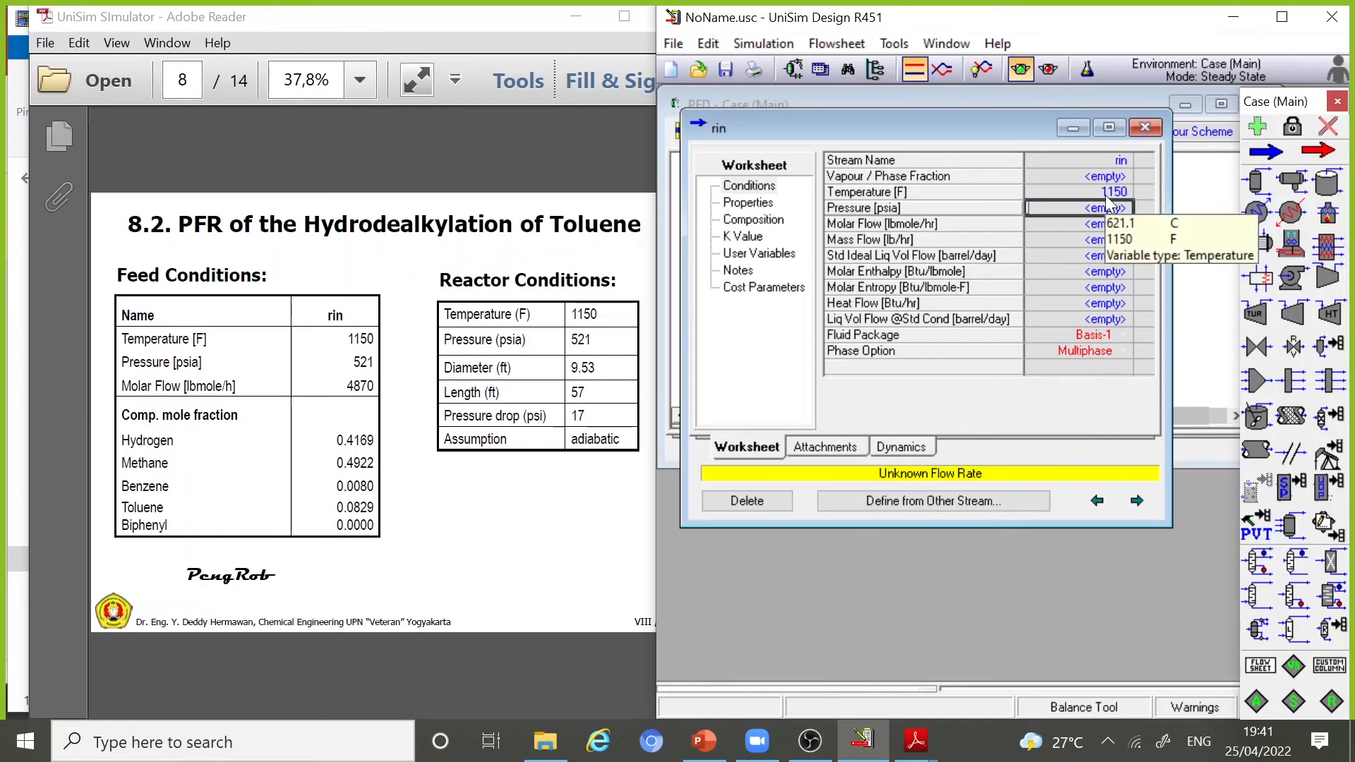
type("521")
key("Return")
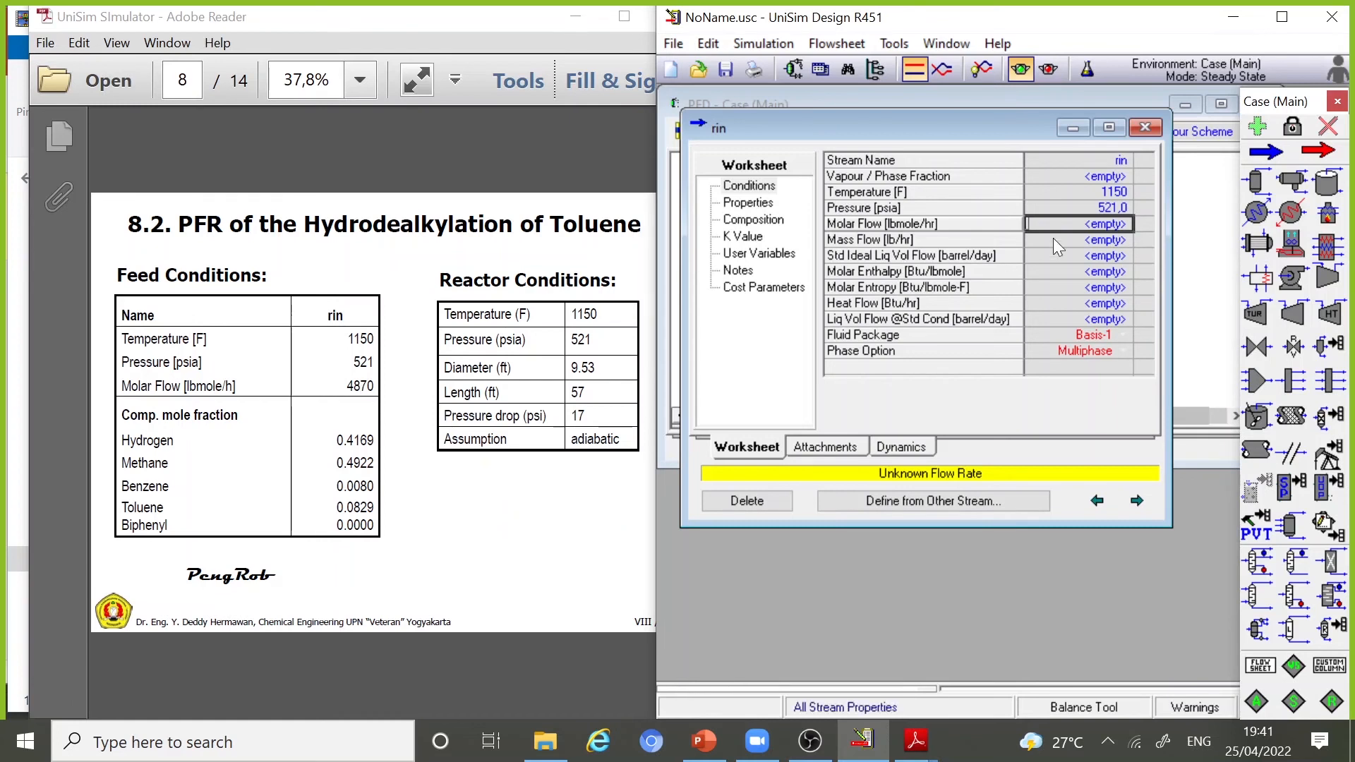
type("4870")
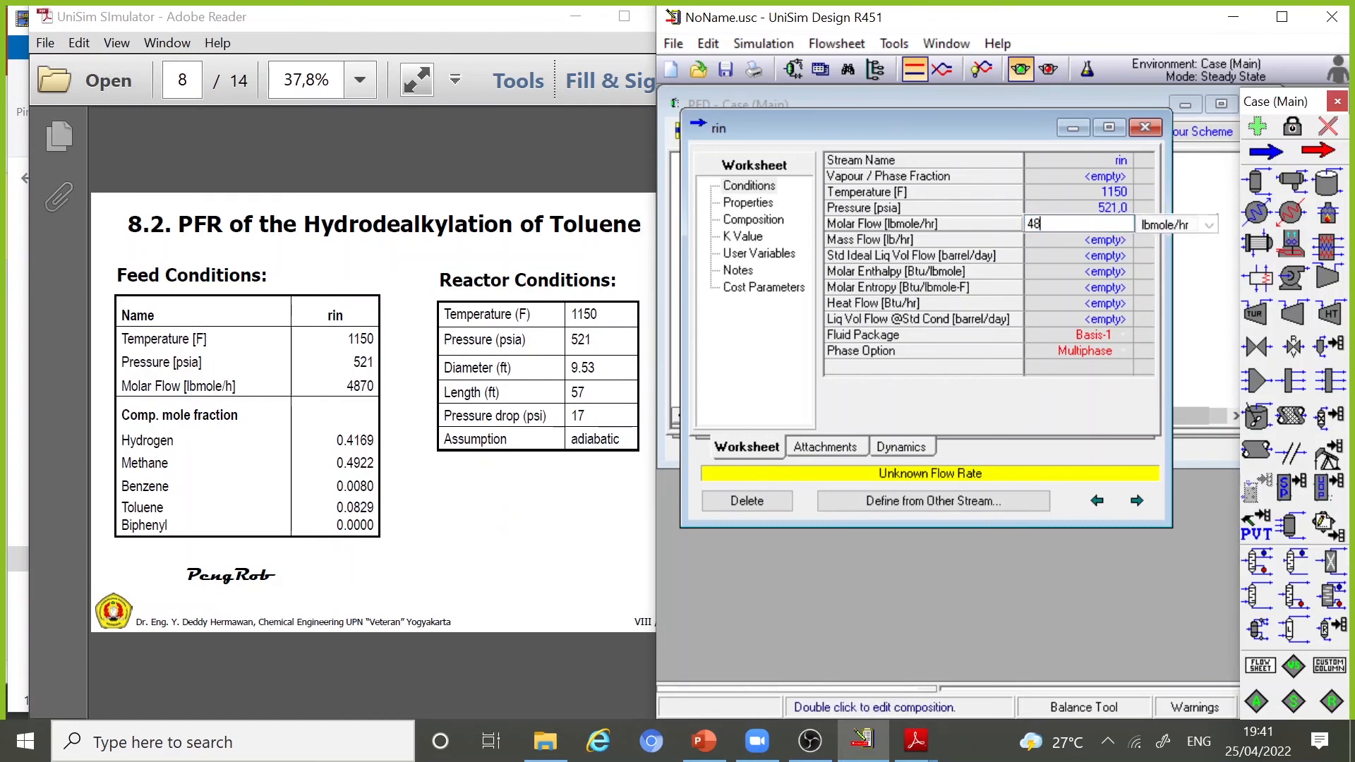
key("Return")
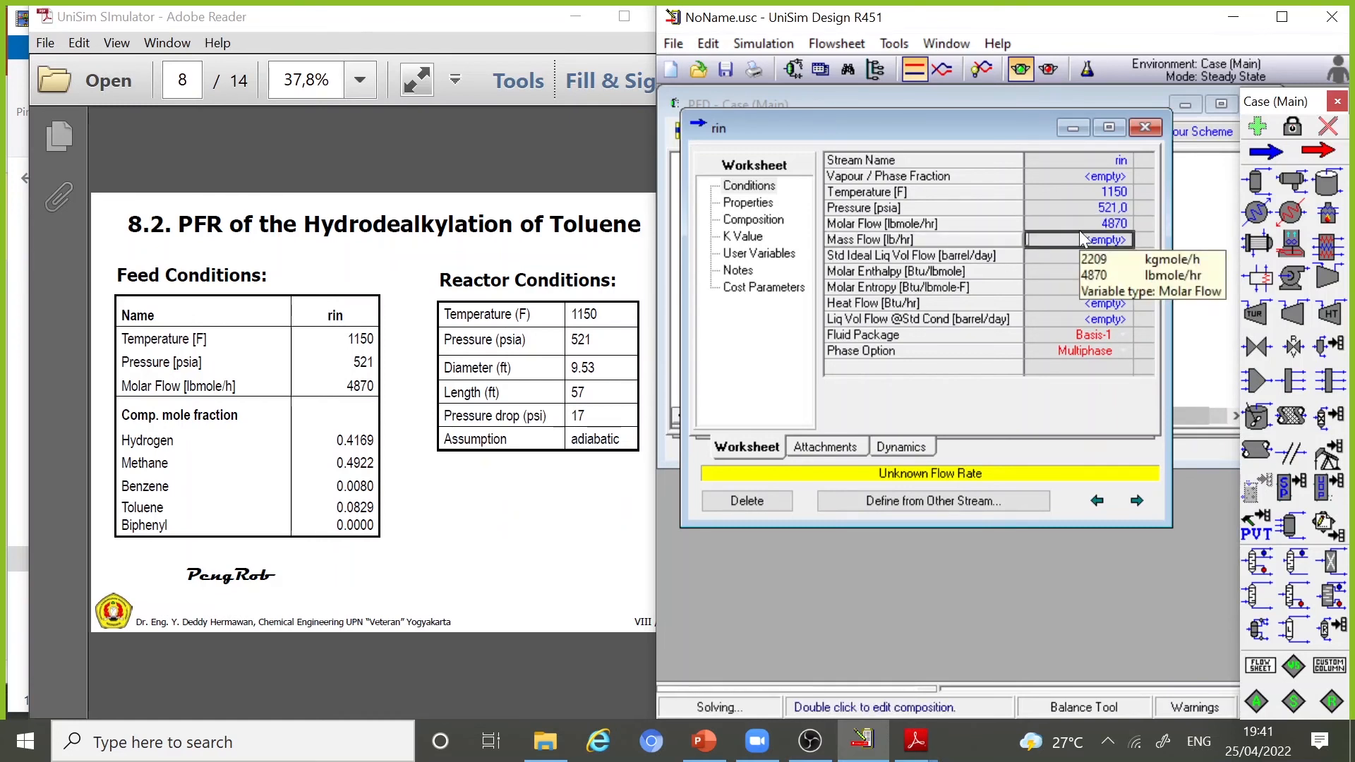
Step: Enter rin's mole fractions for Hydrogen as 0.4169 and Methane as 0.4922
left_click(753, 219)
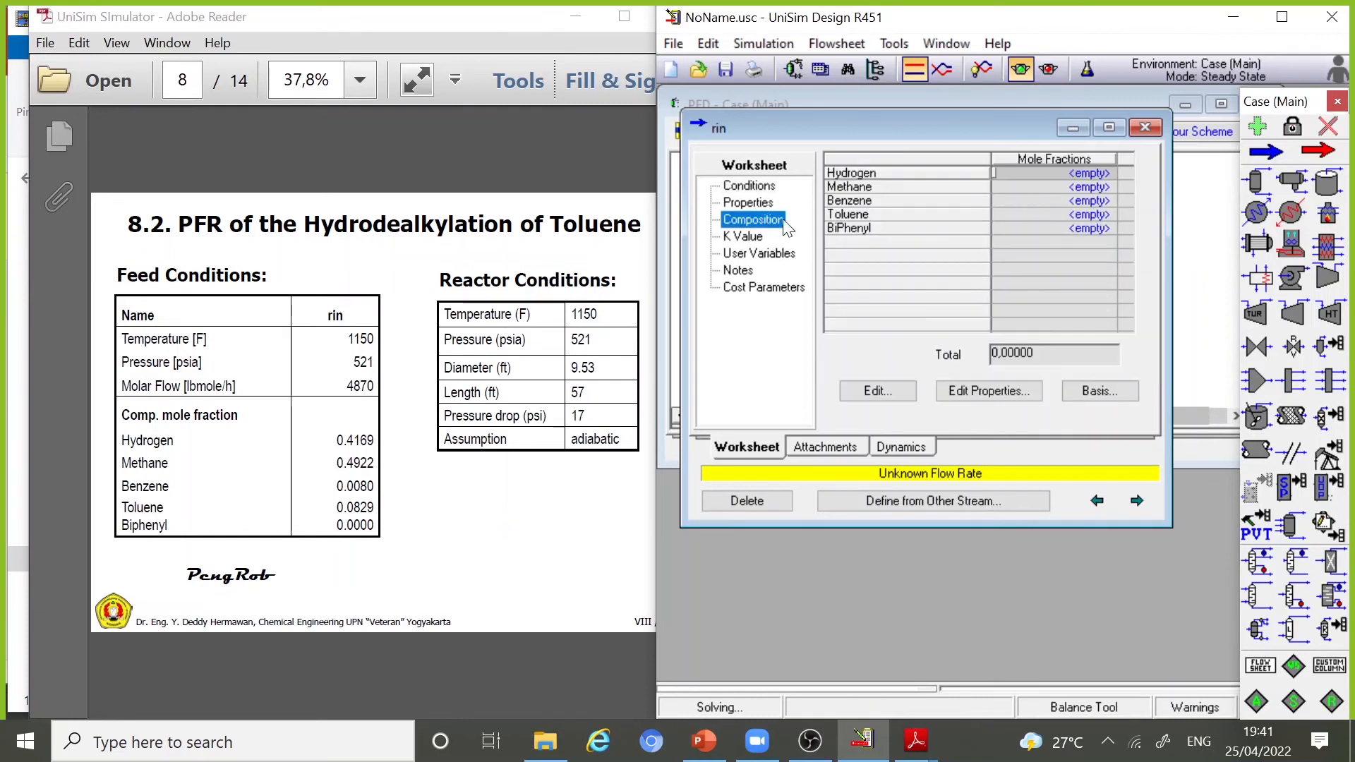
left_click(1084, 177)
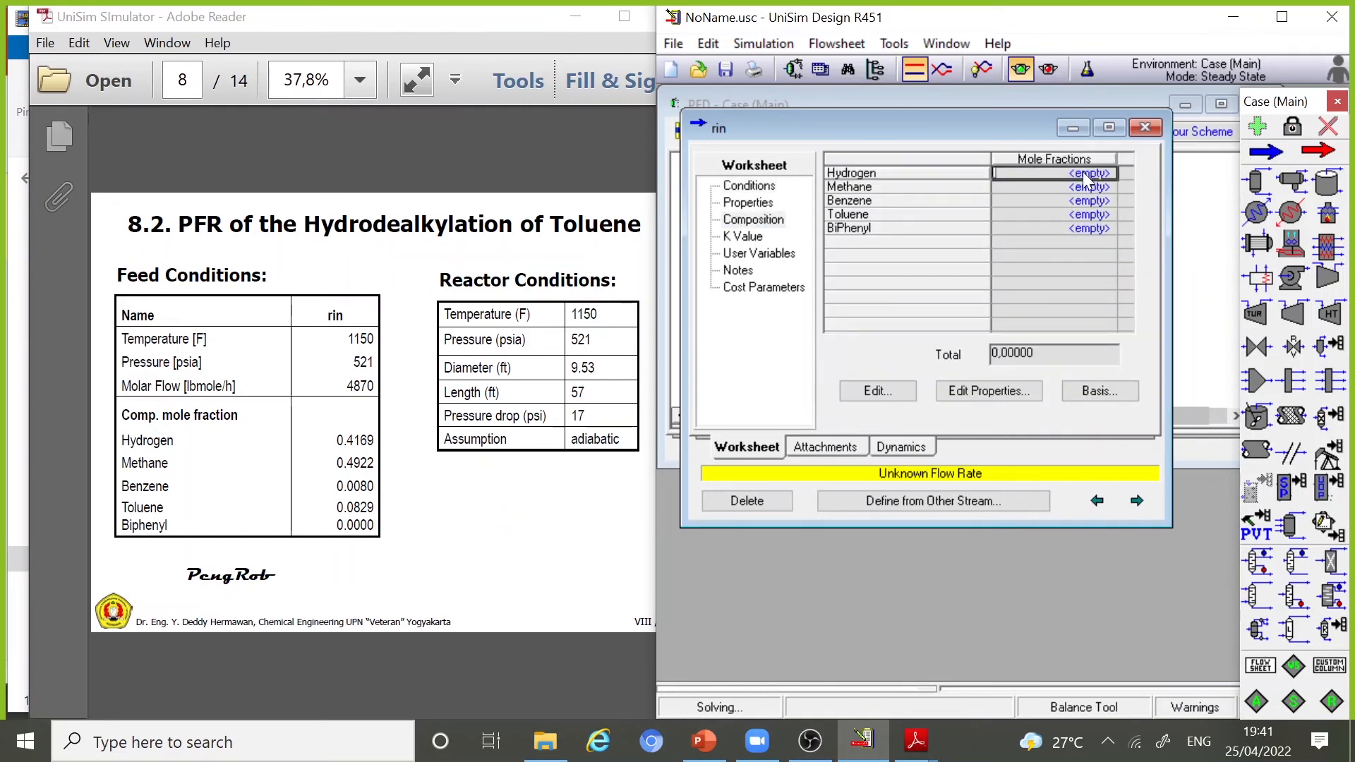
type("0.4")
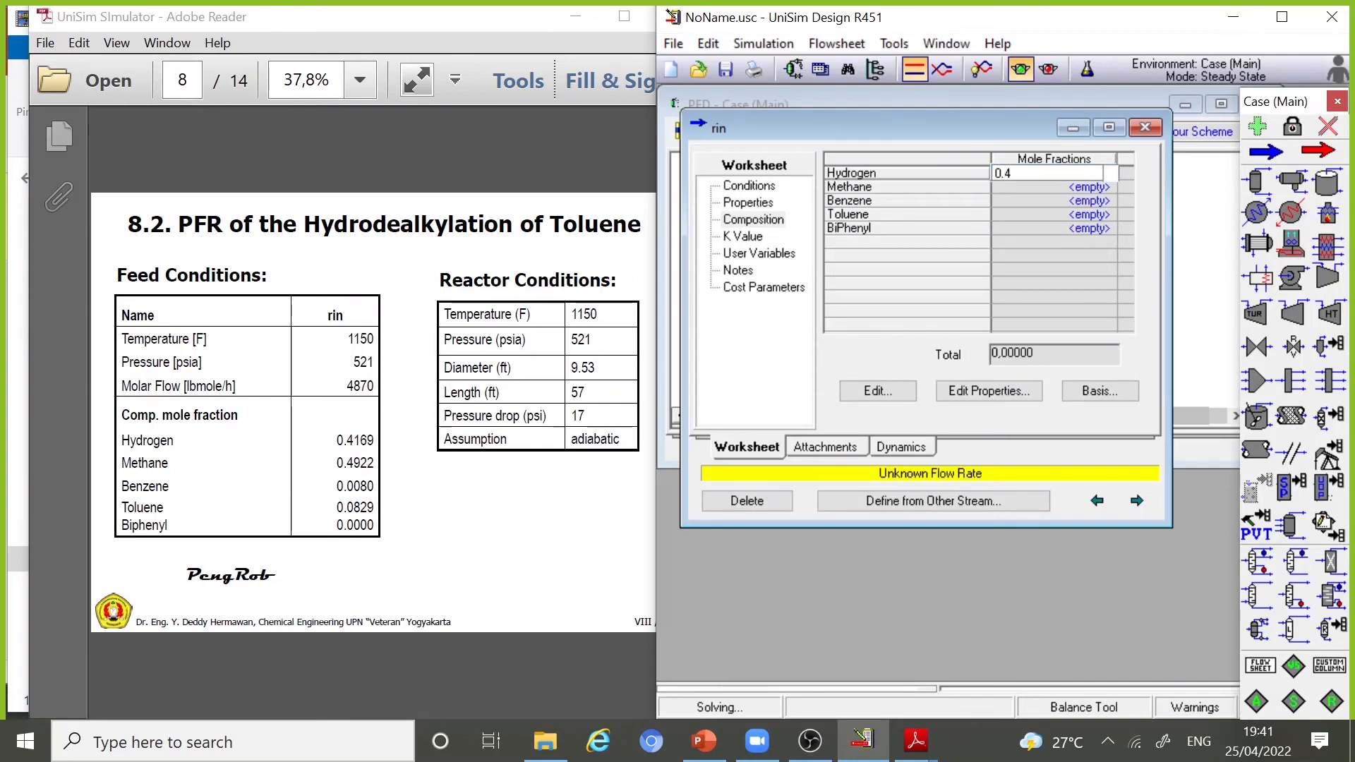
type("169")
key("Return")
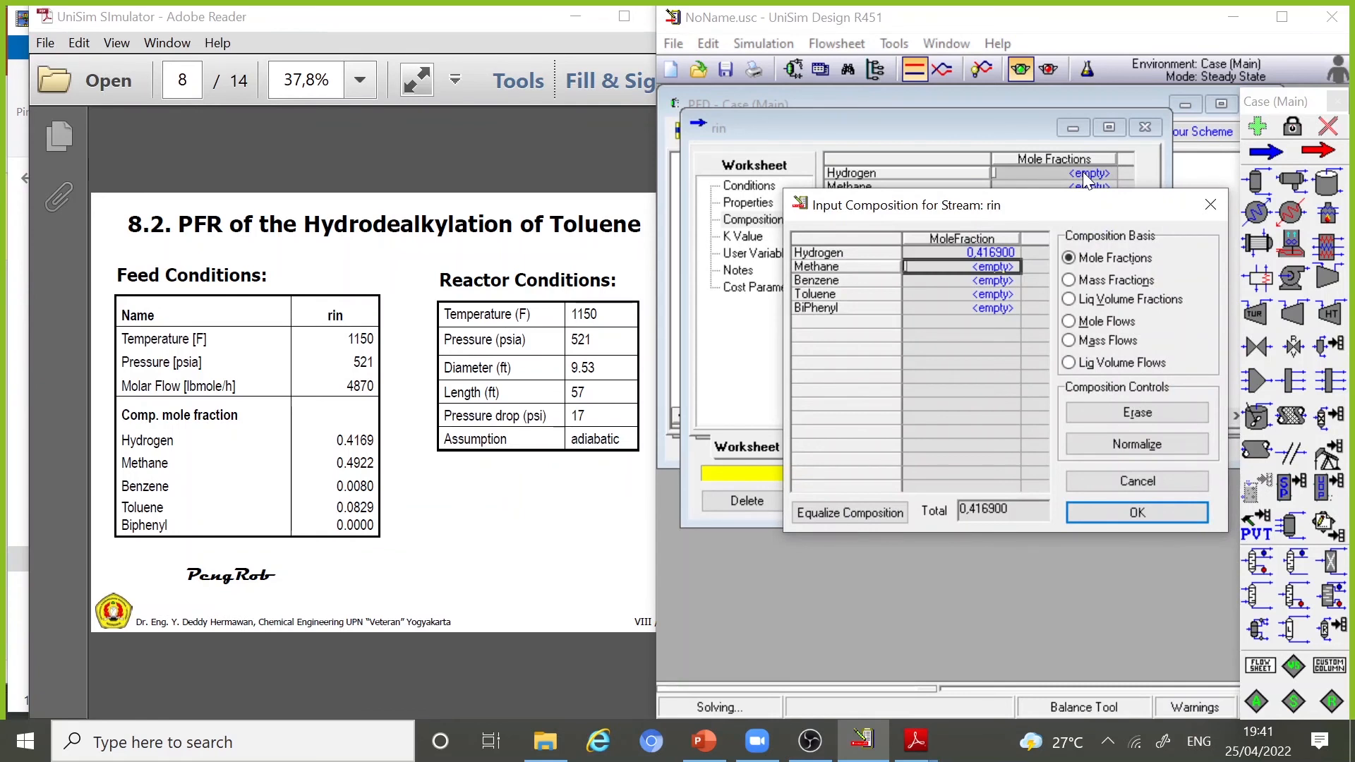
type("0")
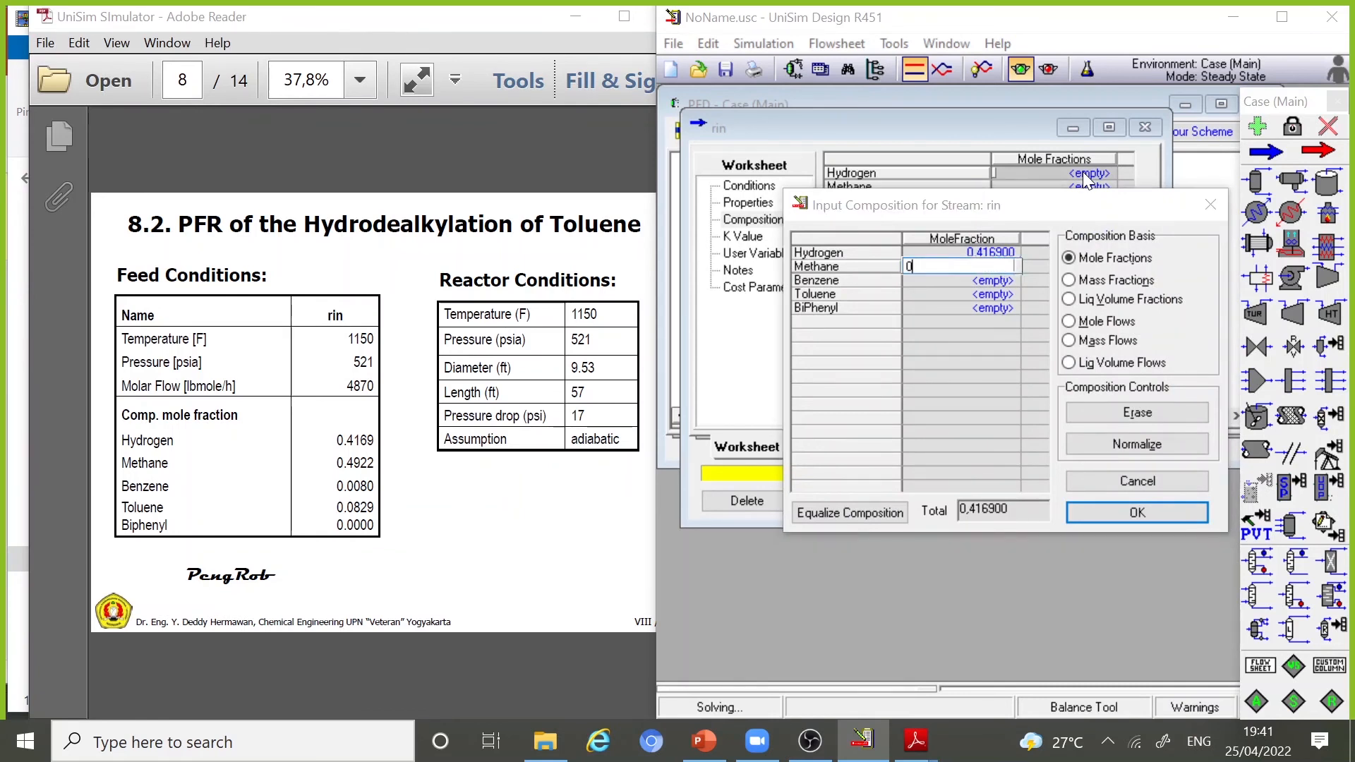
type(".4922")
key("Return")
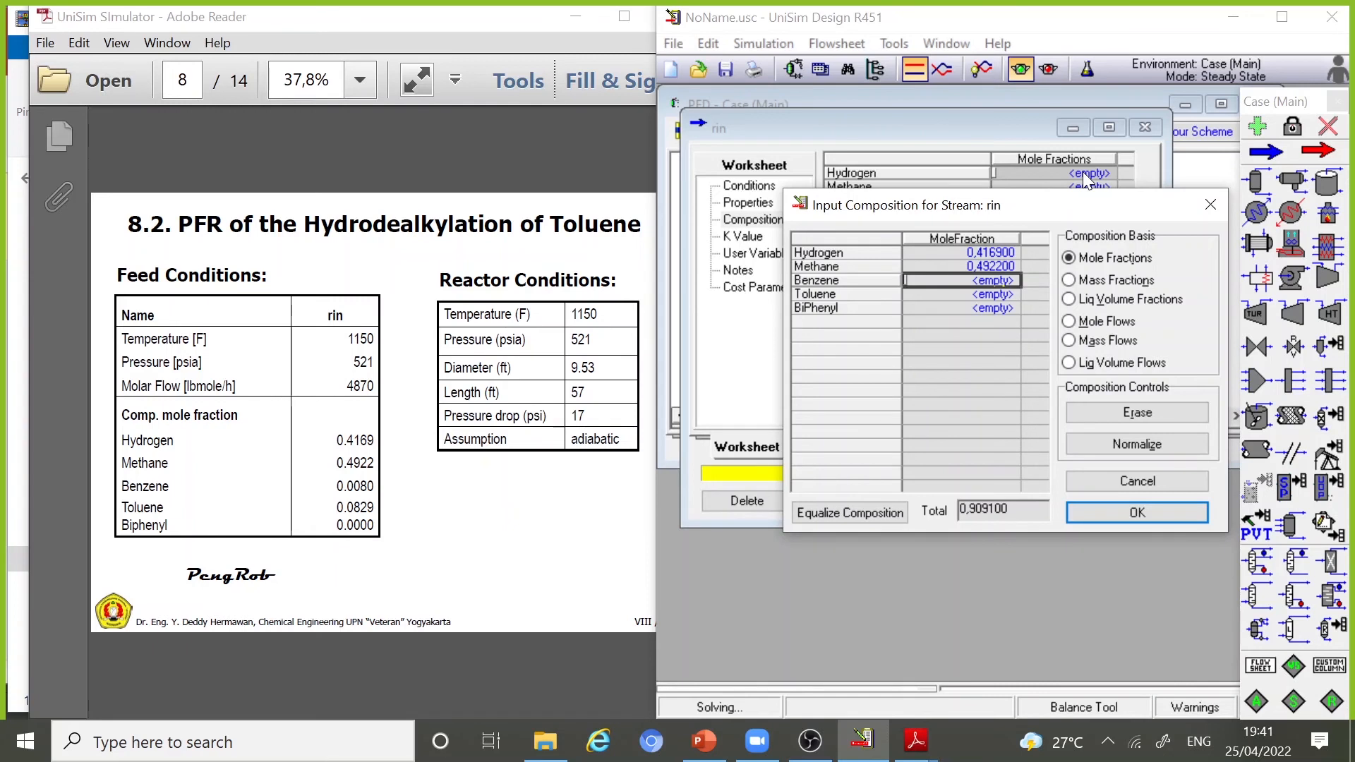
Step: Enter rin's mole fractions for Benzene as 0.008 and Toluene as 0.0829, accept the composition and close the stream window
type("0.008")
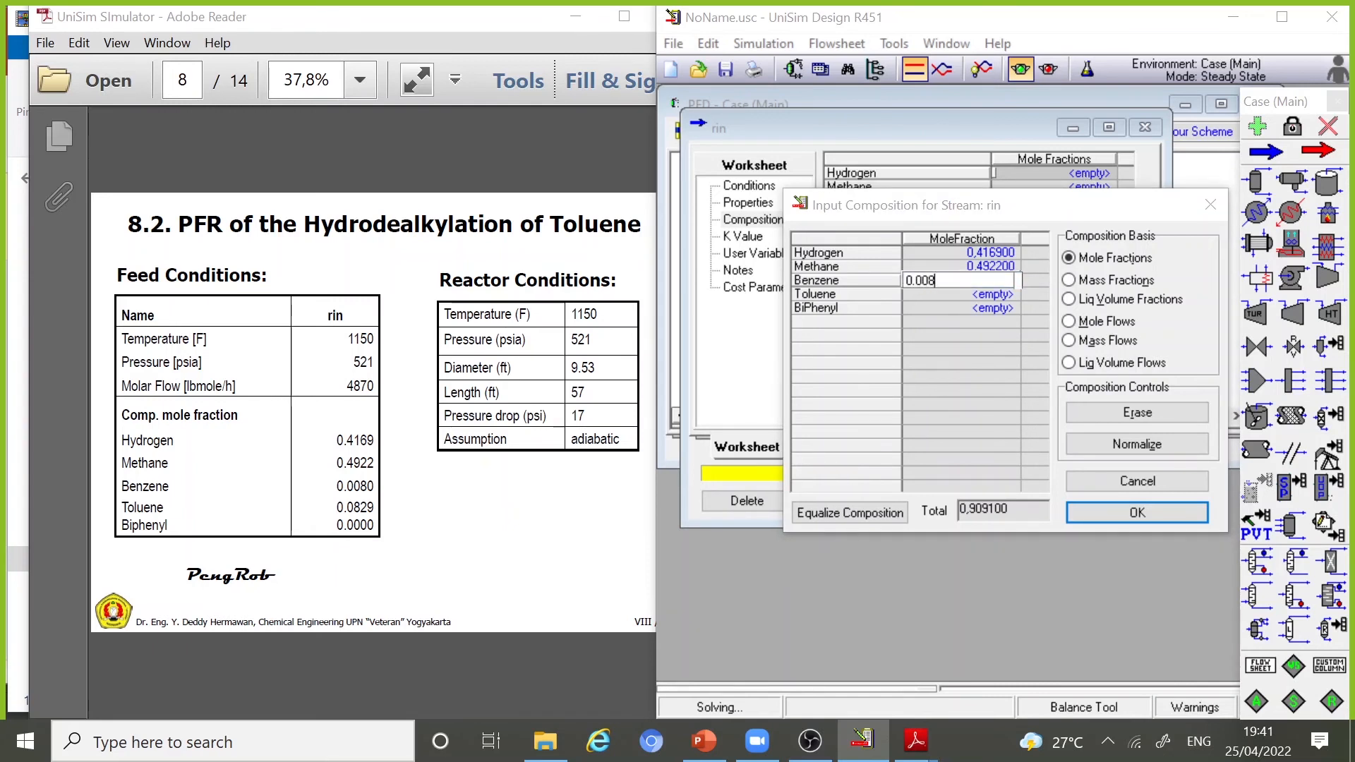
key("Return")
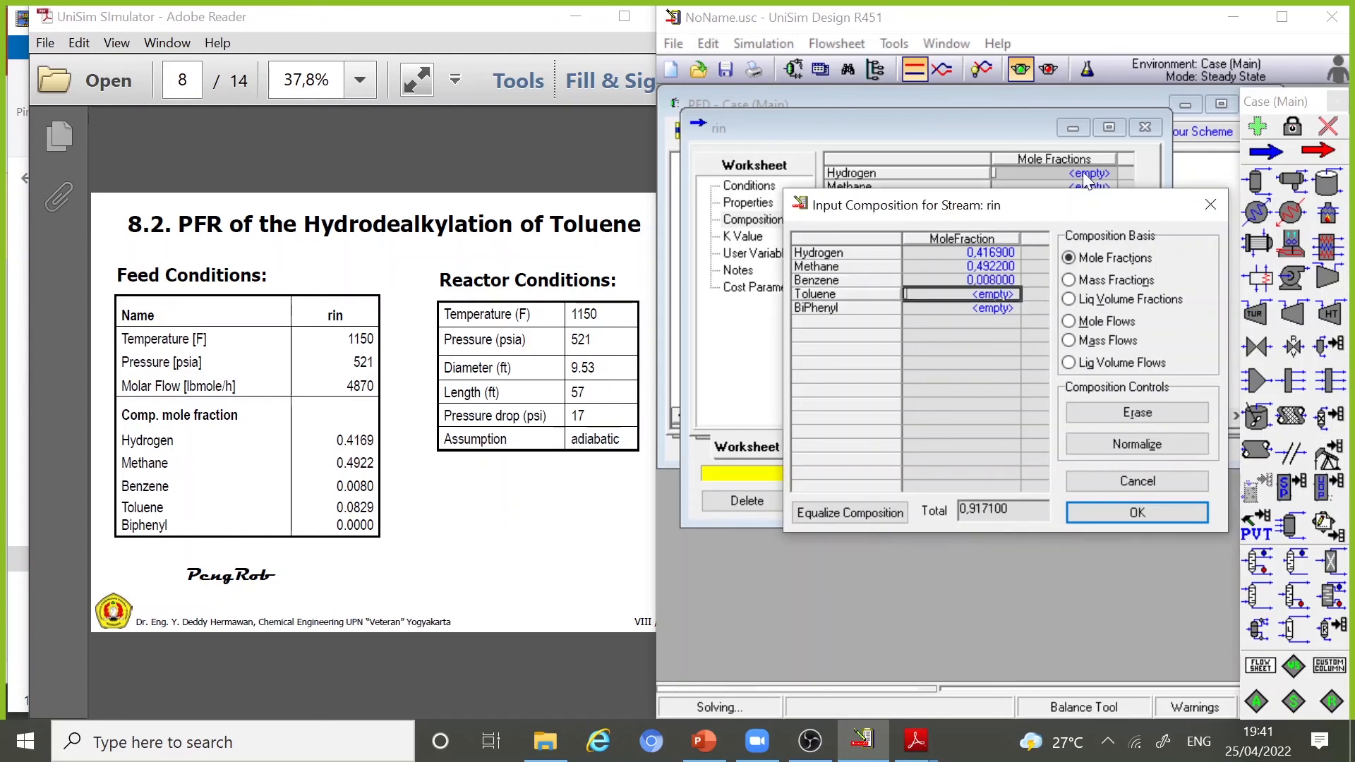
type("0.08")
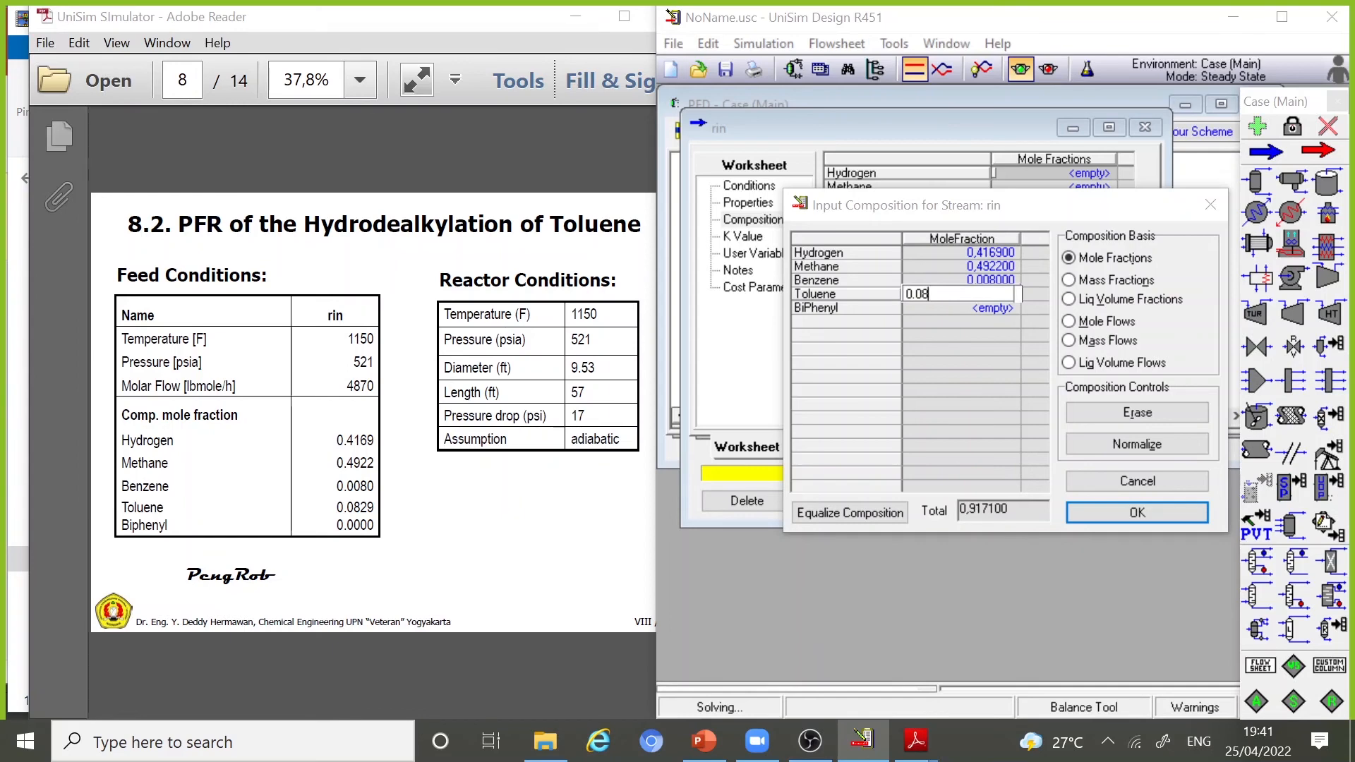
type("29")
key("Return")
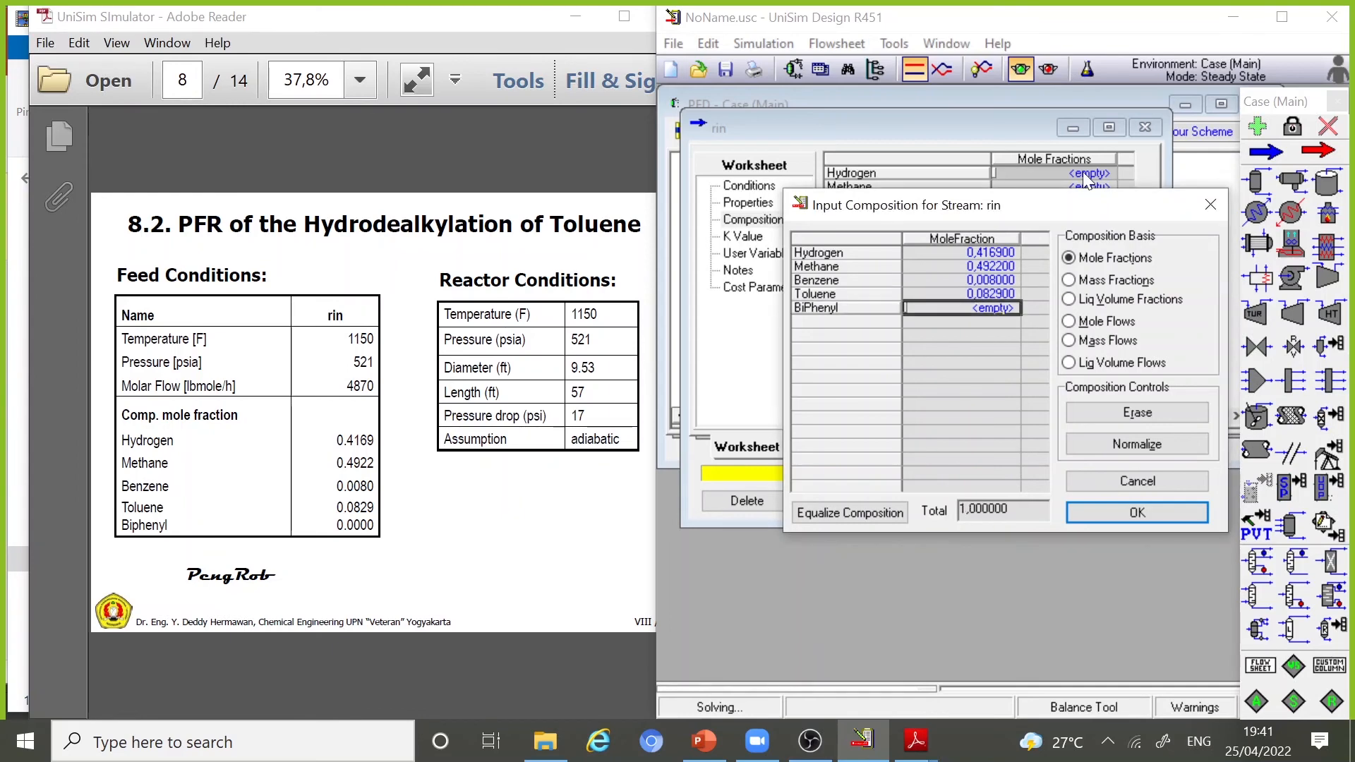
left_click(1139, 510)
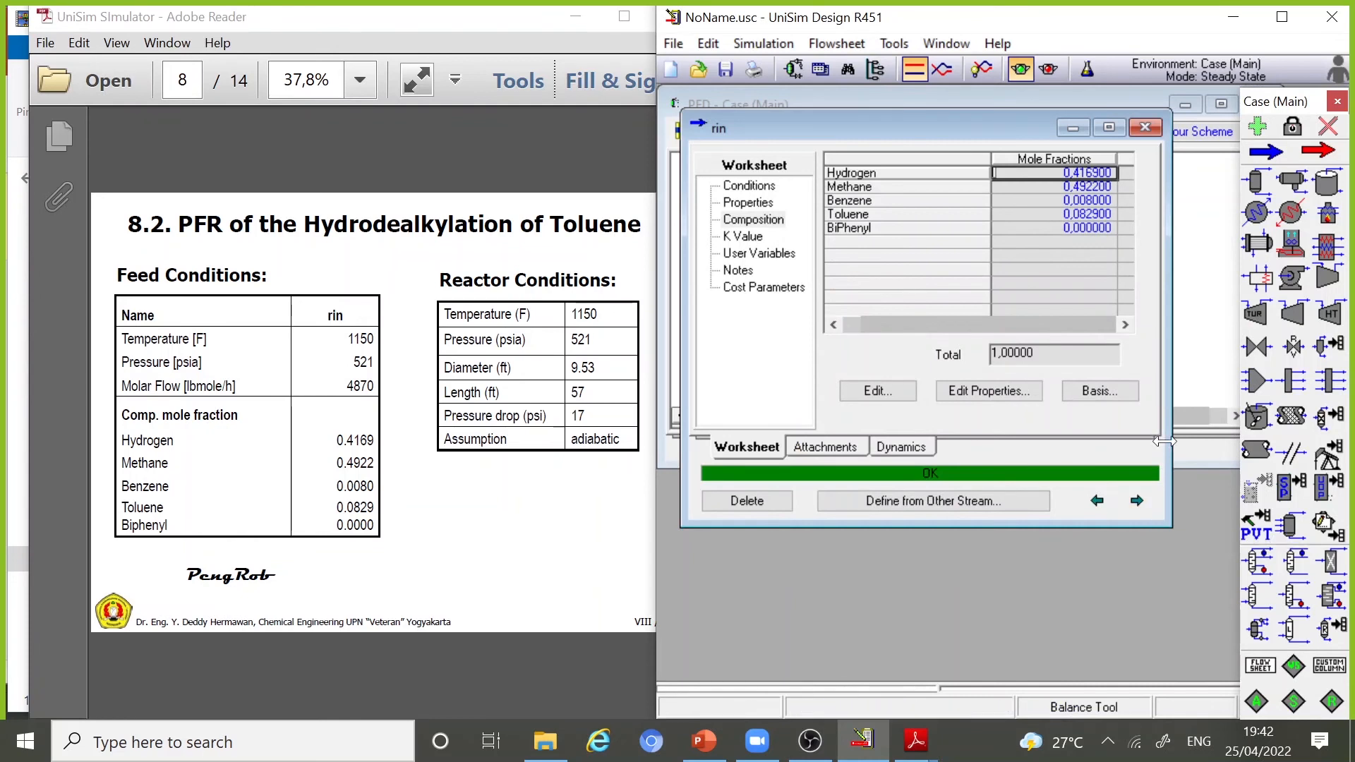
left_click(1145, 127)
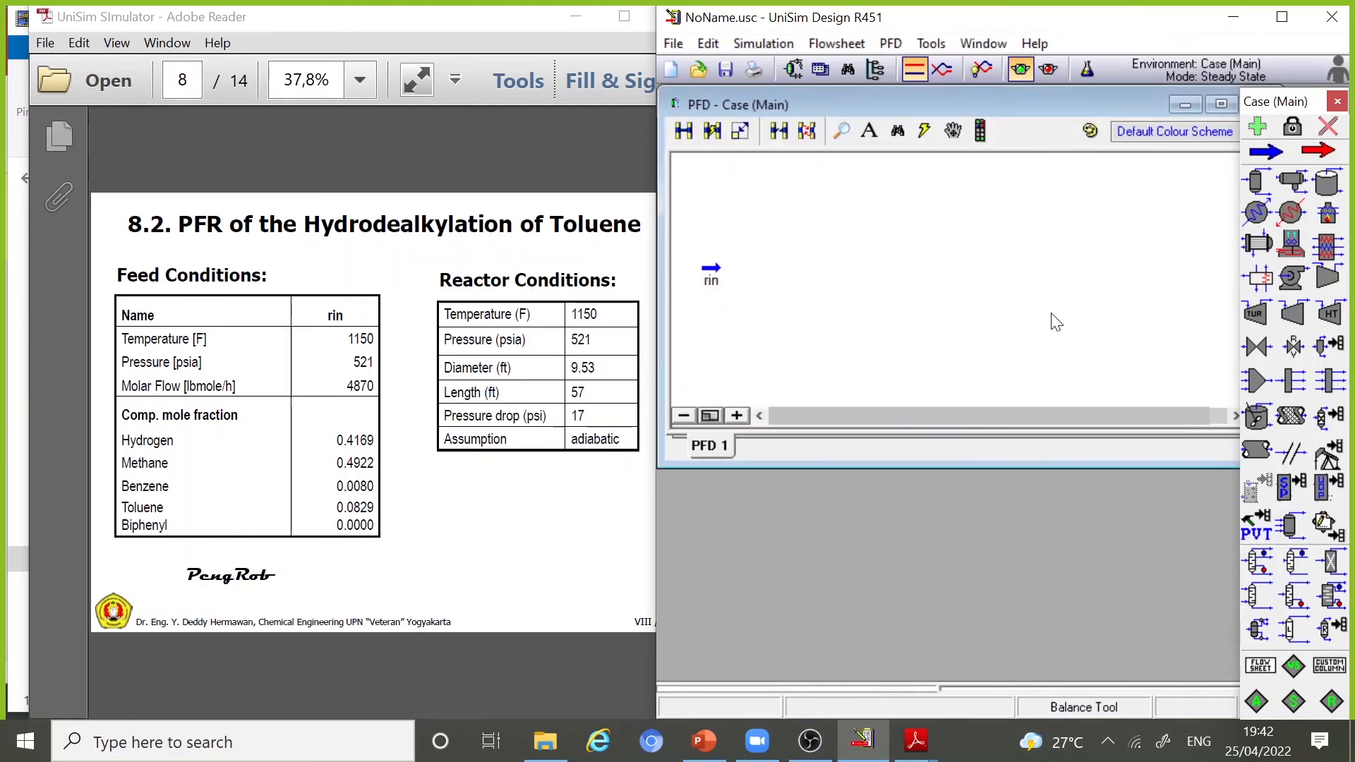
Step: Place a plug flow reactor beside stream rin on the flowsheet, open its properties and rename it as PFR
left_click(1293, 422)
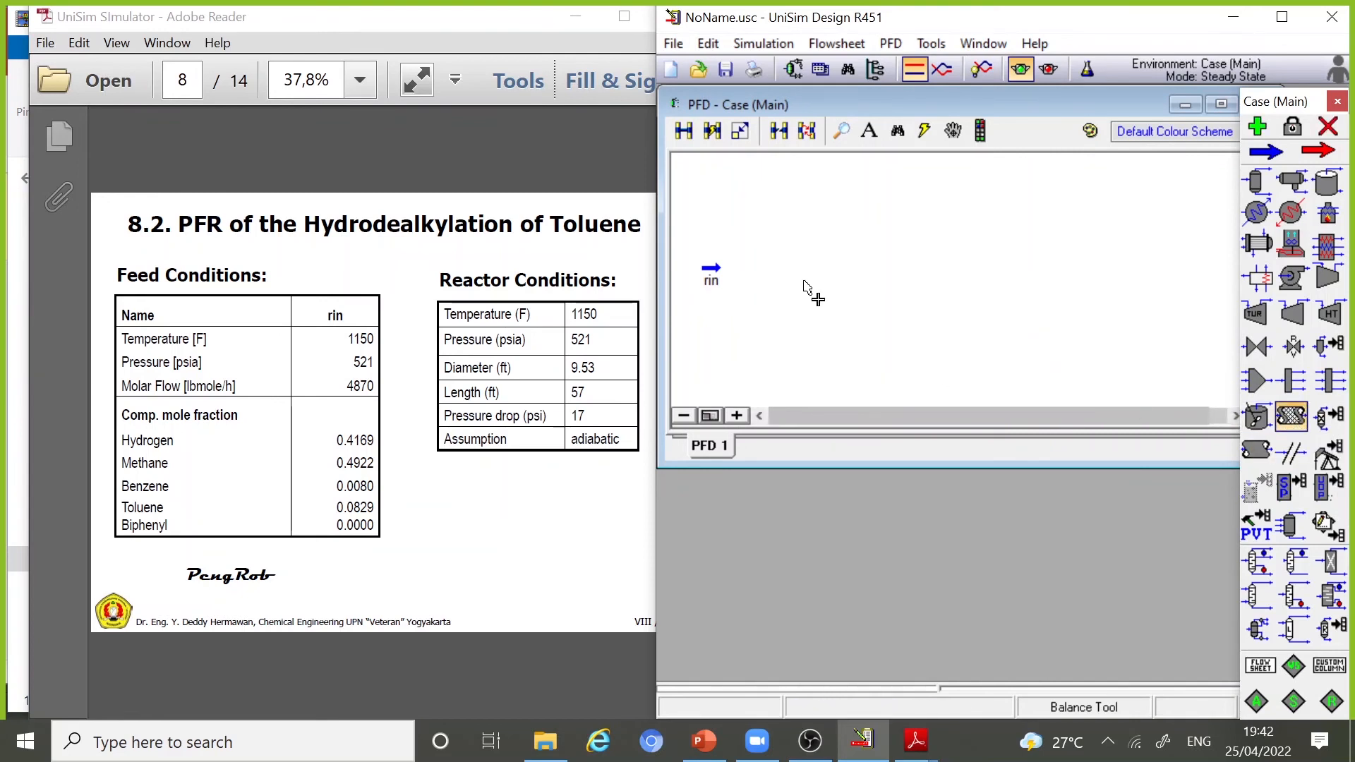
left_click(783, 295)
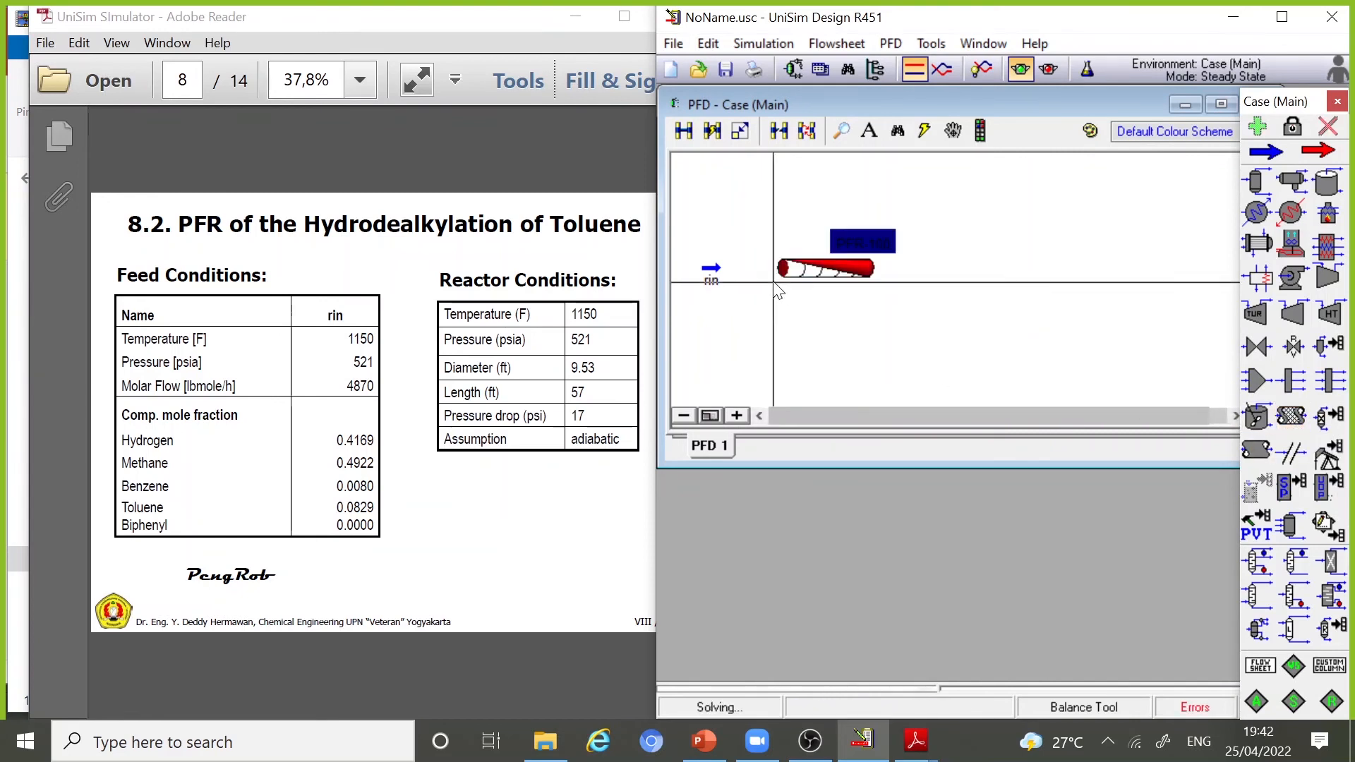
left_click(850, 266)
double_click(850, 266)
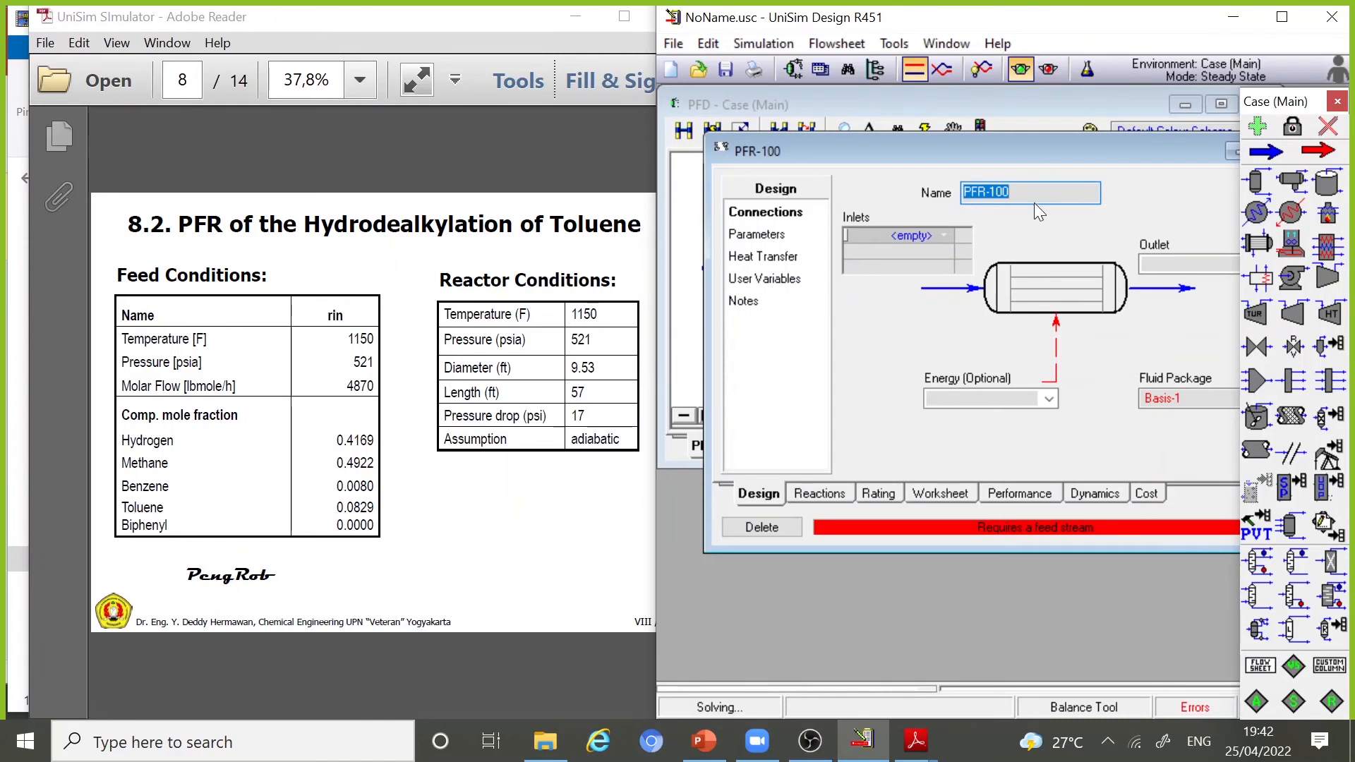
type("PFR")
key("Return")
Step: Connect rin as the PFR's inlet and create an outlet stream named rout
left_click(943, 235)
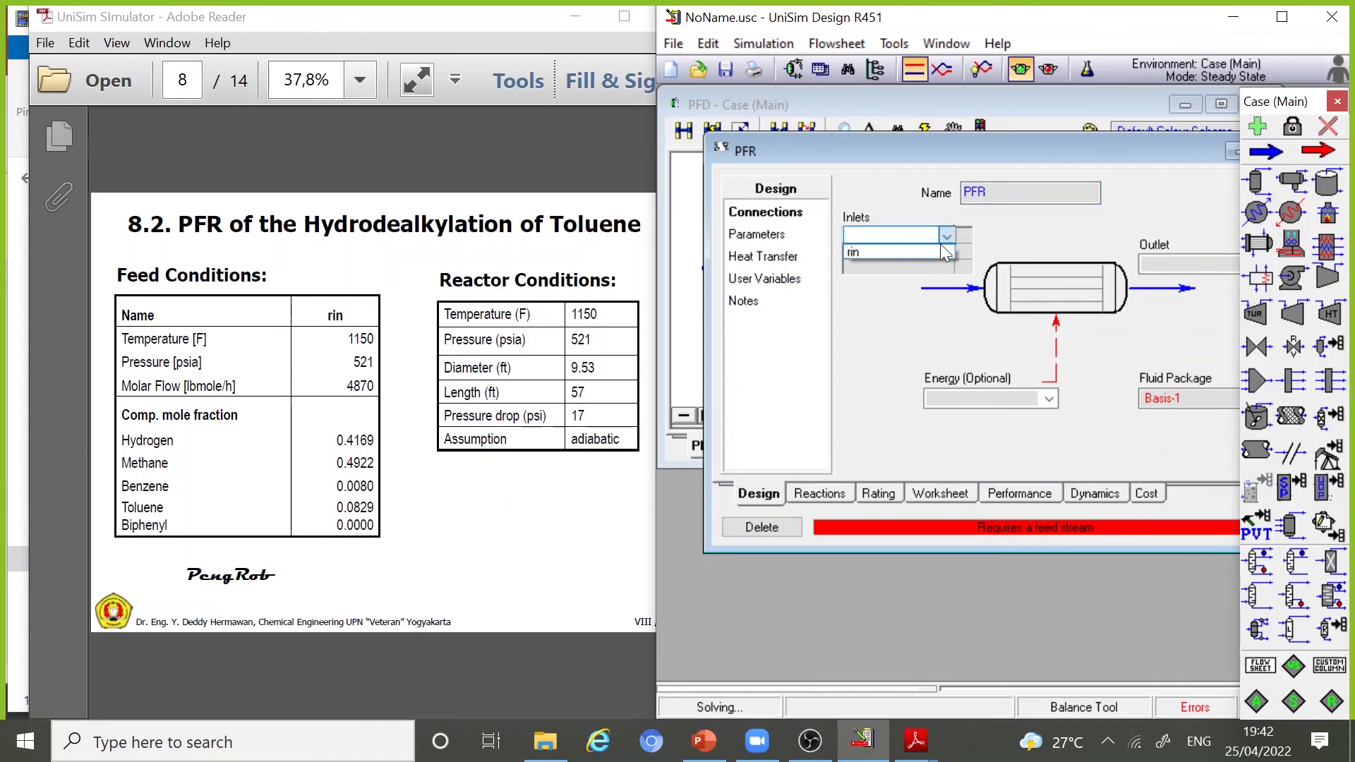
left_click(861, 254)
left_click(1147, 264)
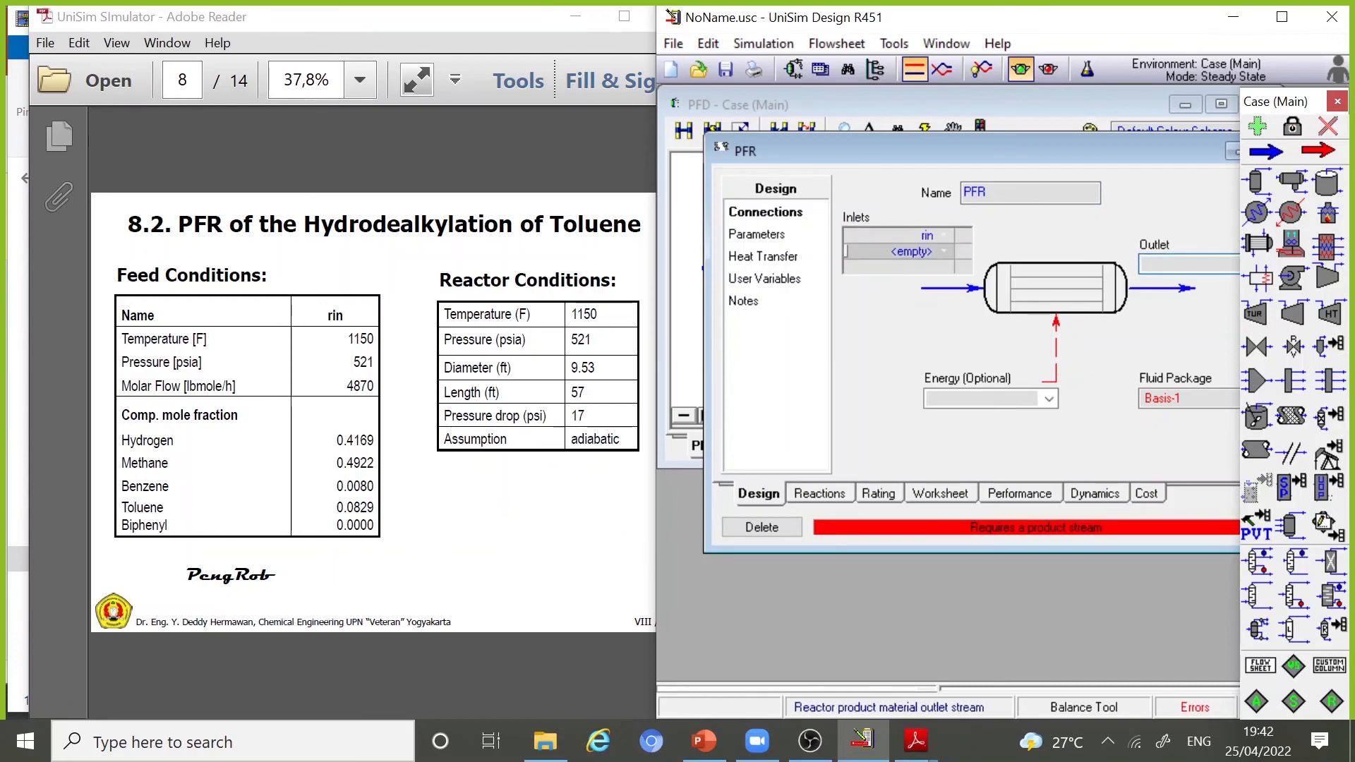
type("rout")
key("Return")
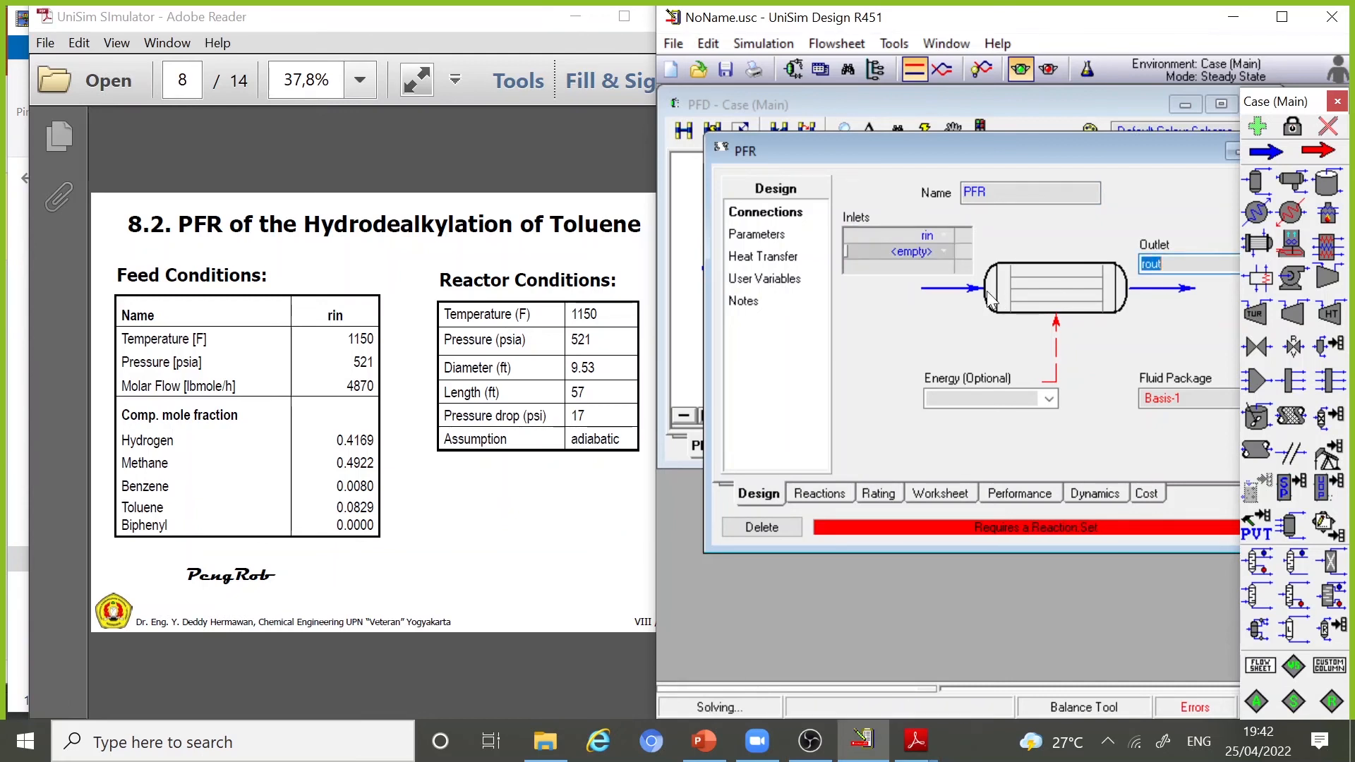
Step: Set the PFR's user-specified pressure drop (Delta P) to 17 psi
left_click(768, 240)
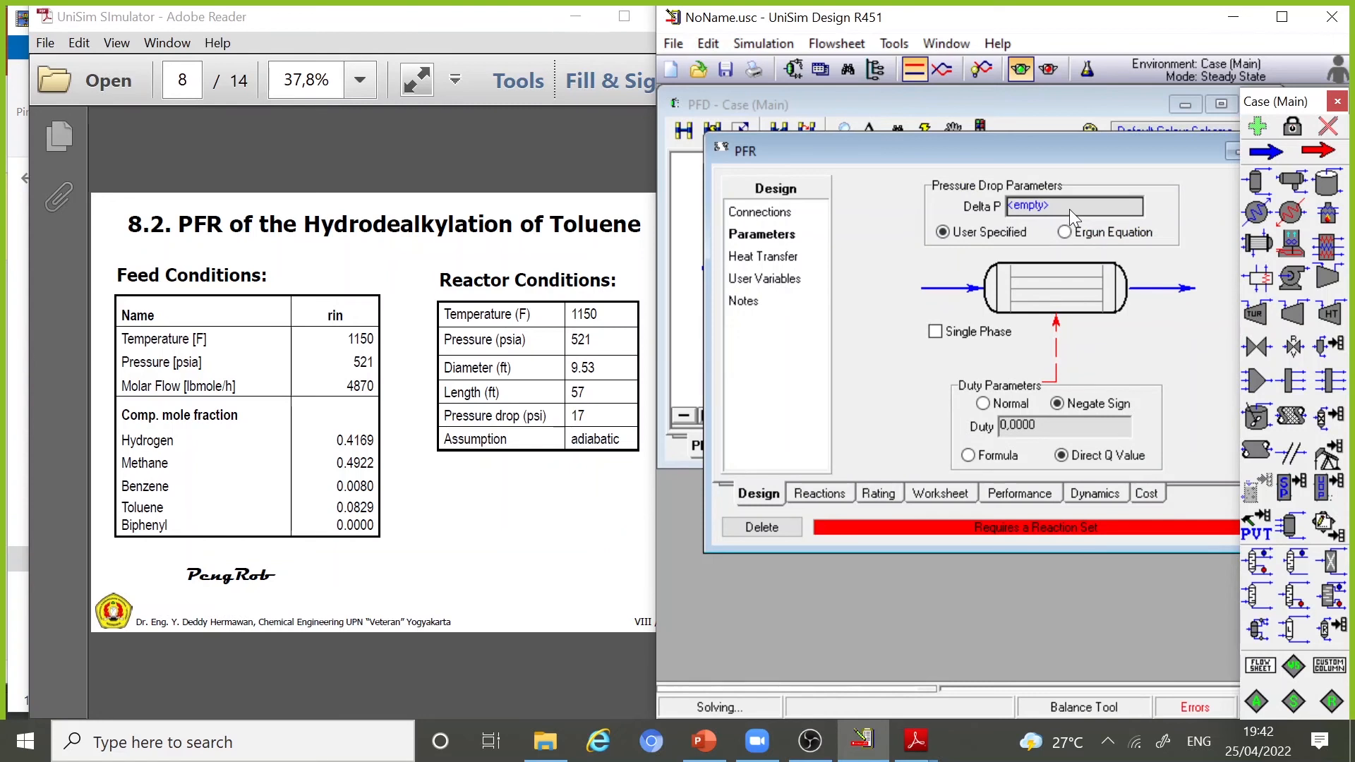
type("17")
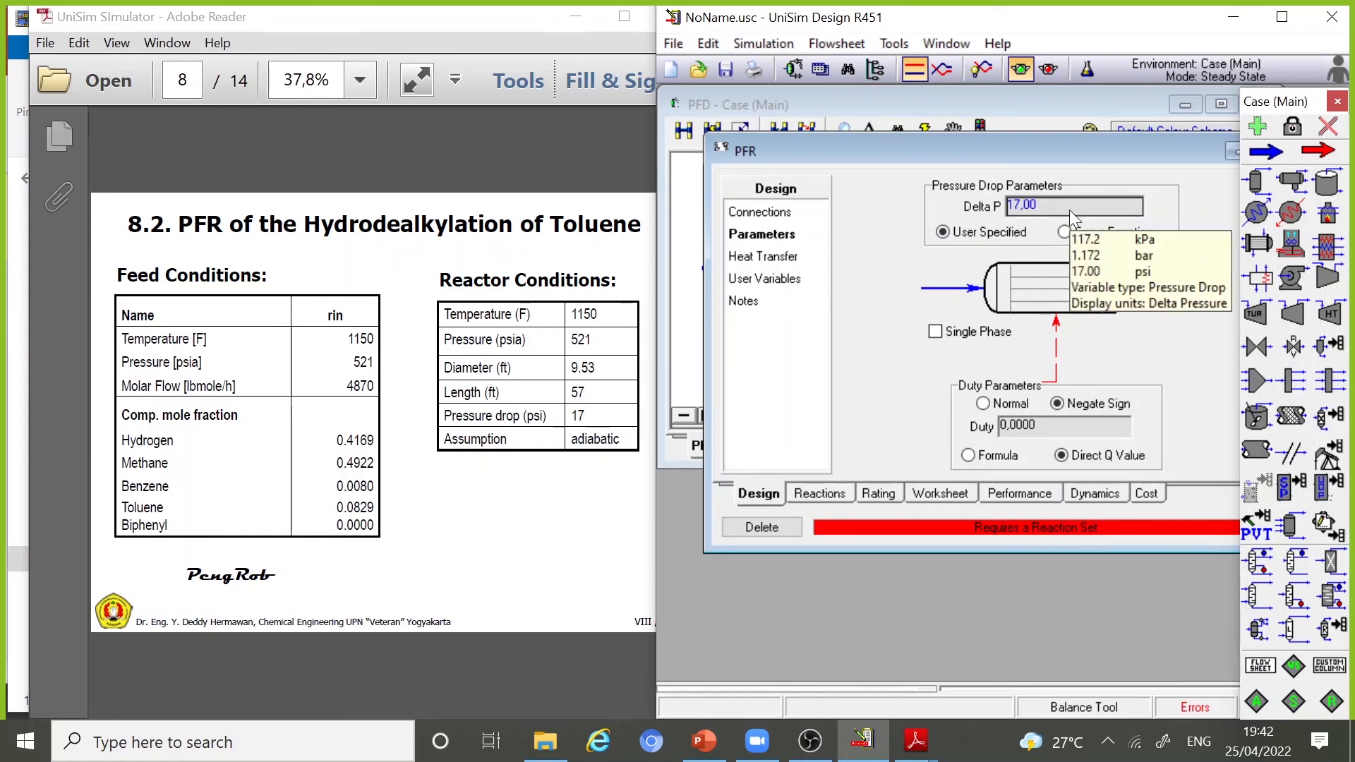
key("Return")
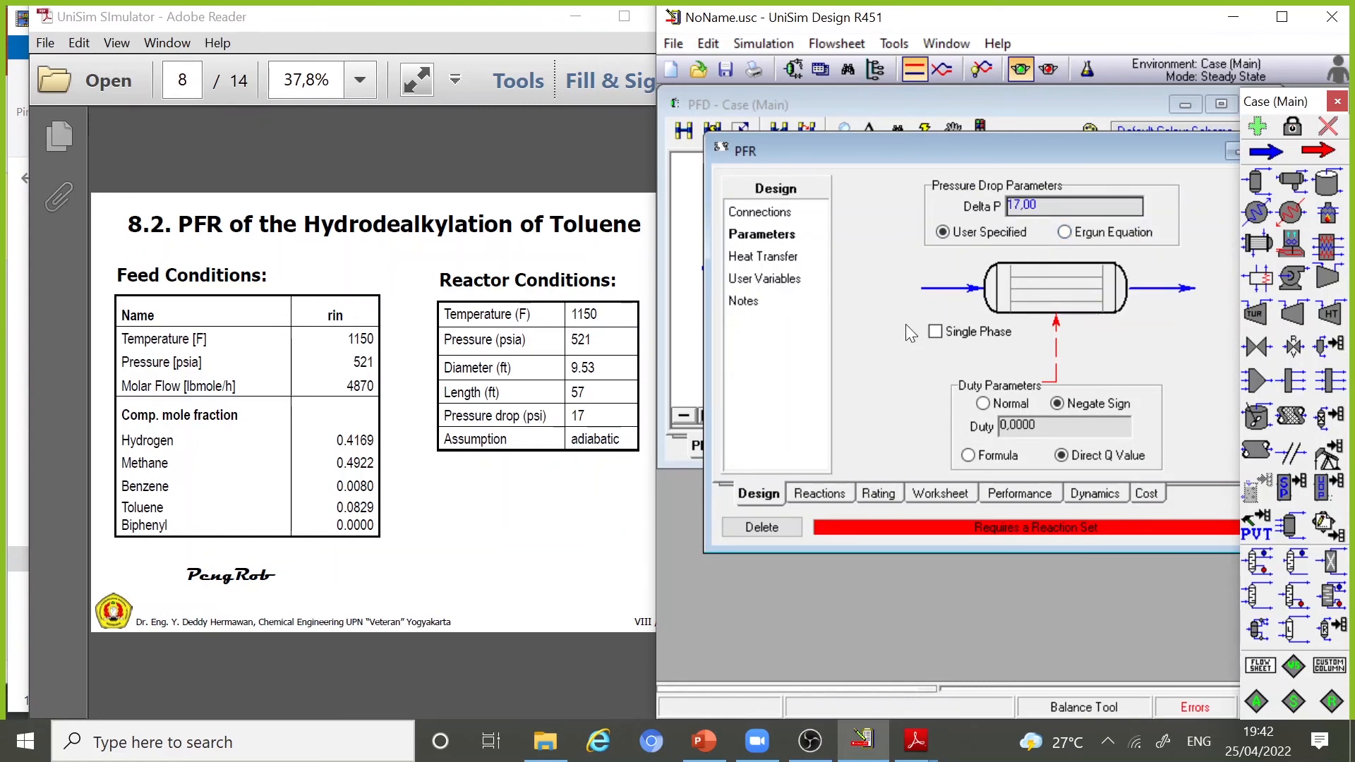
Step: Set the PFR's tube dimensions to a length of 57 ft and a diameter of 9.53 ft
left_click(875, 496)
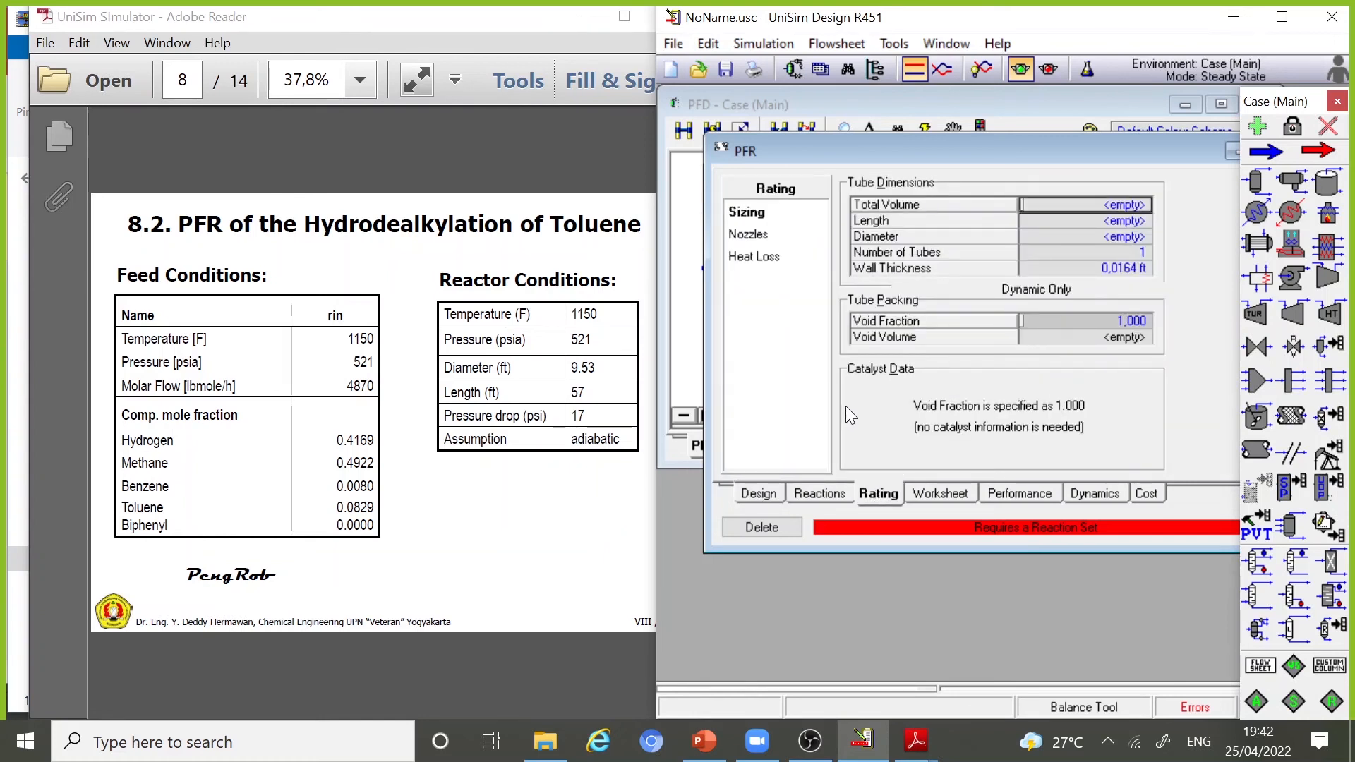
left_click(1121, 221)
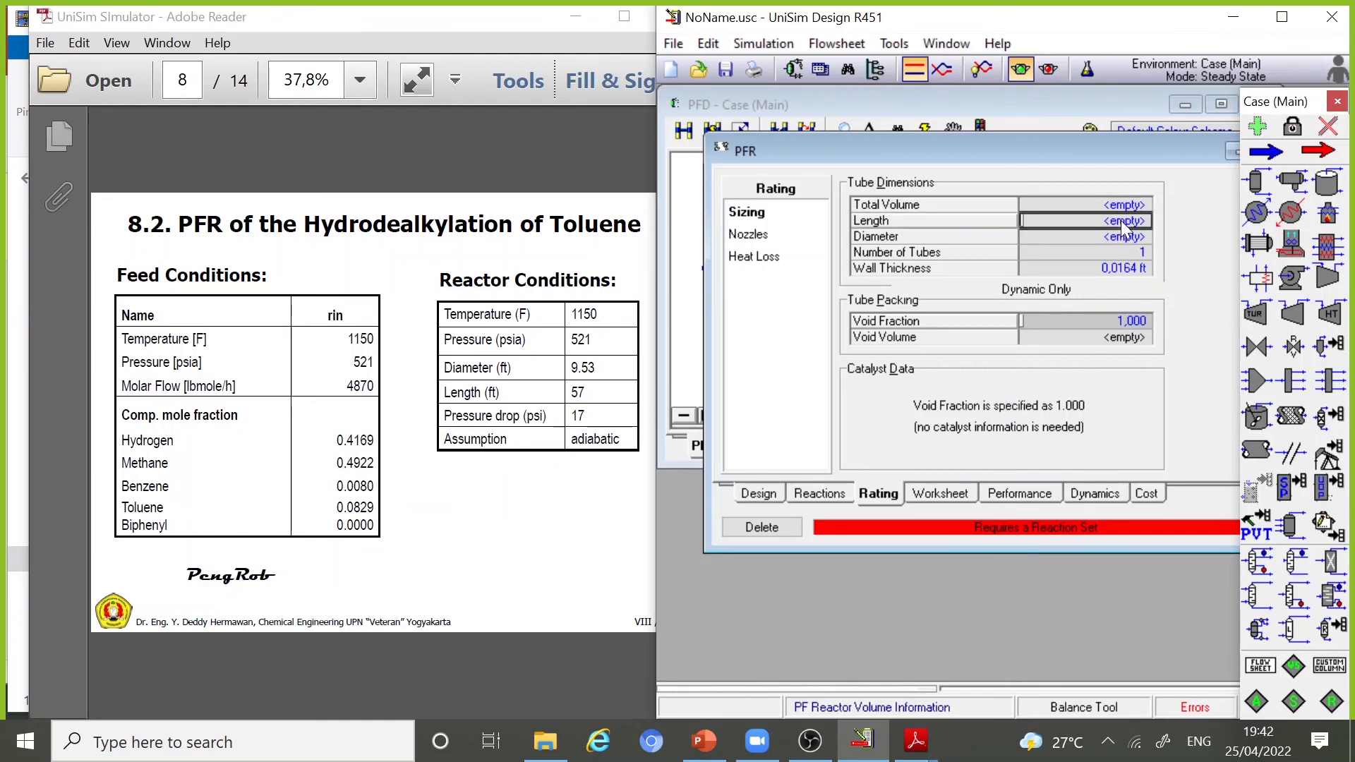
type("57")
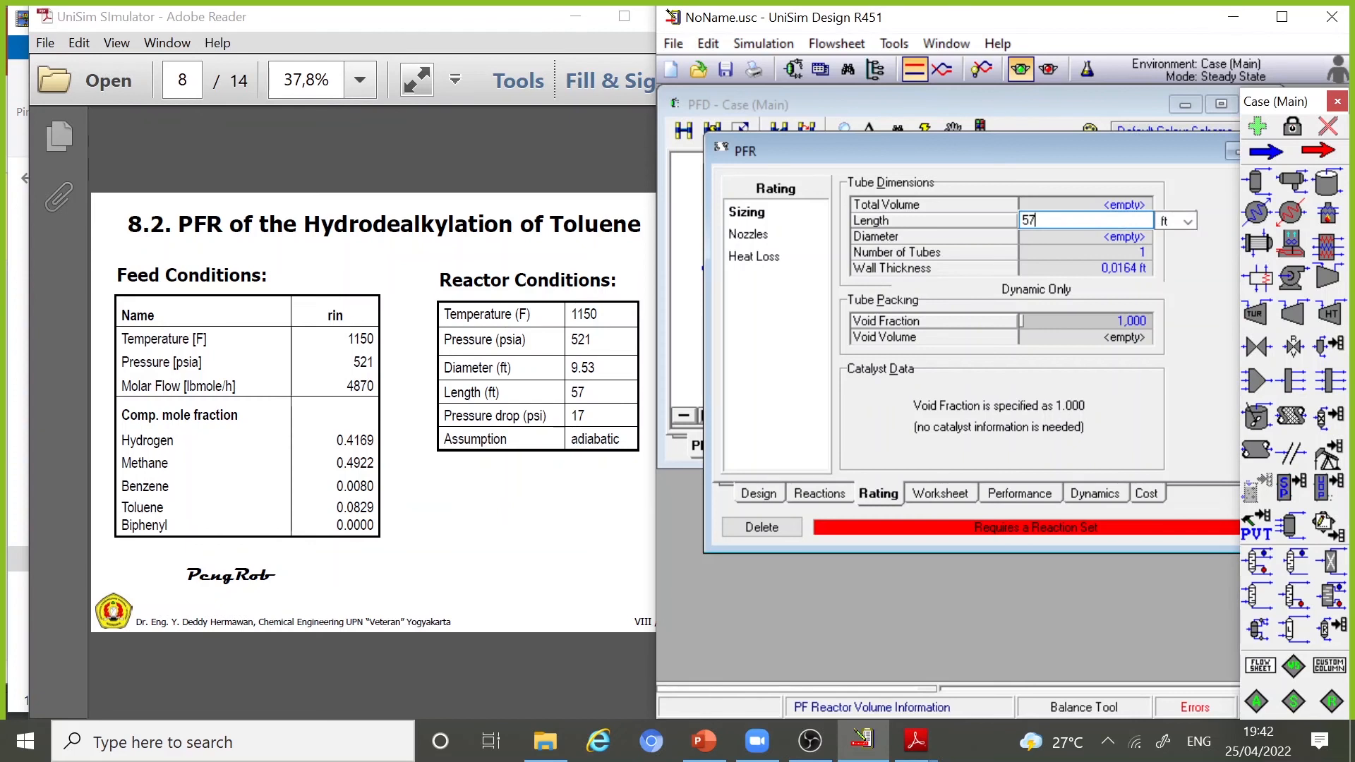
key("Return")
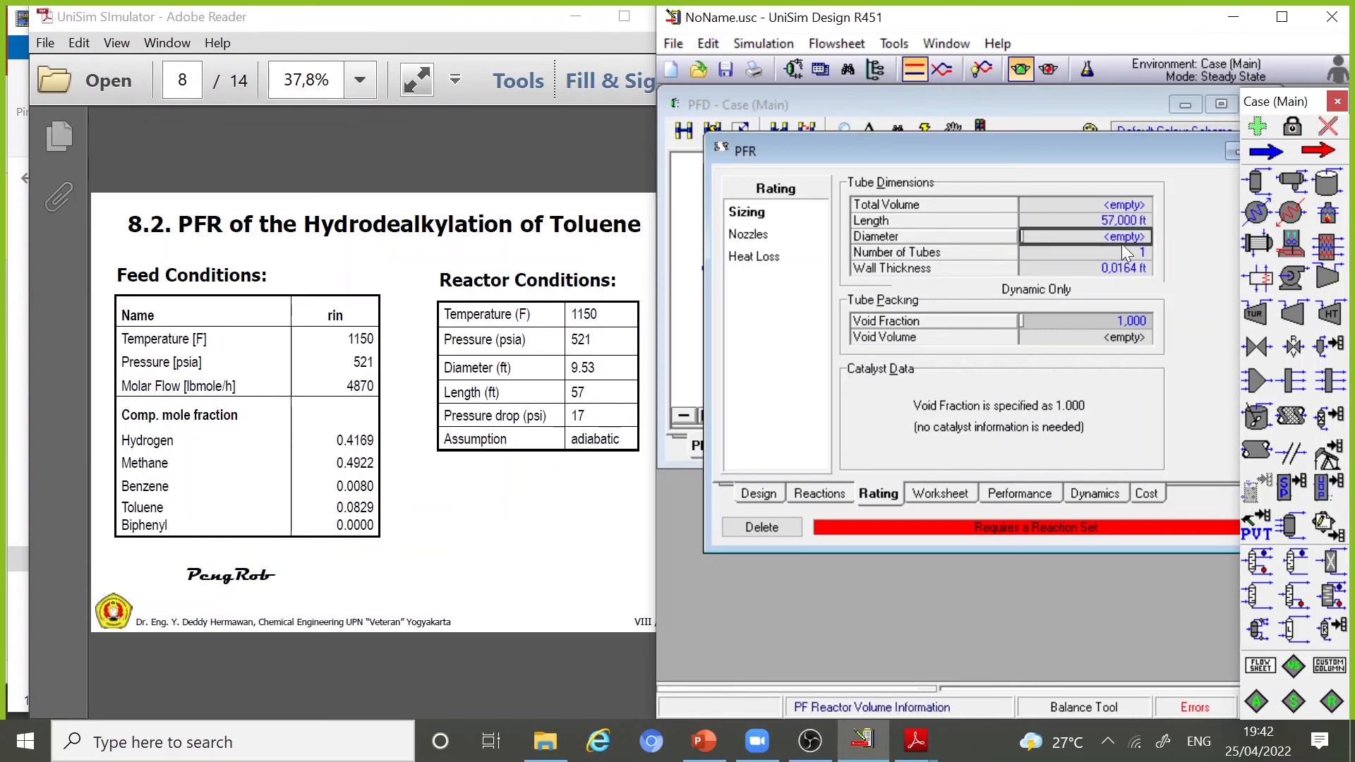
type("9.")
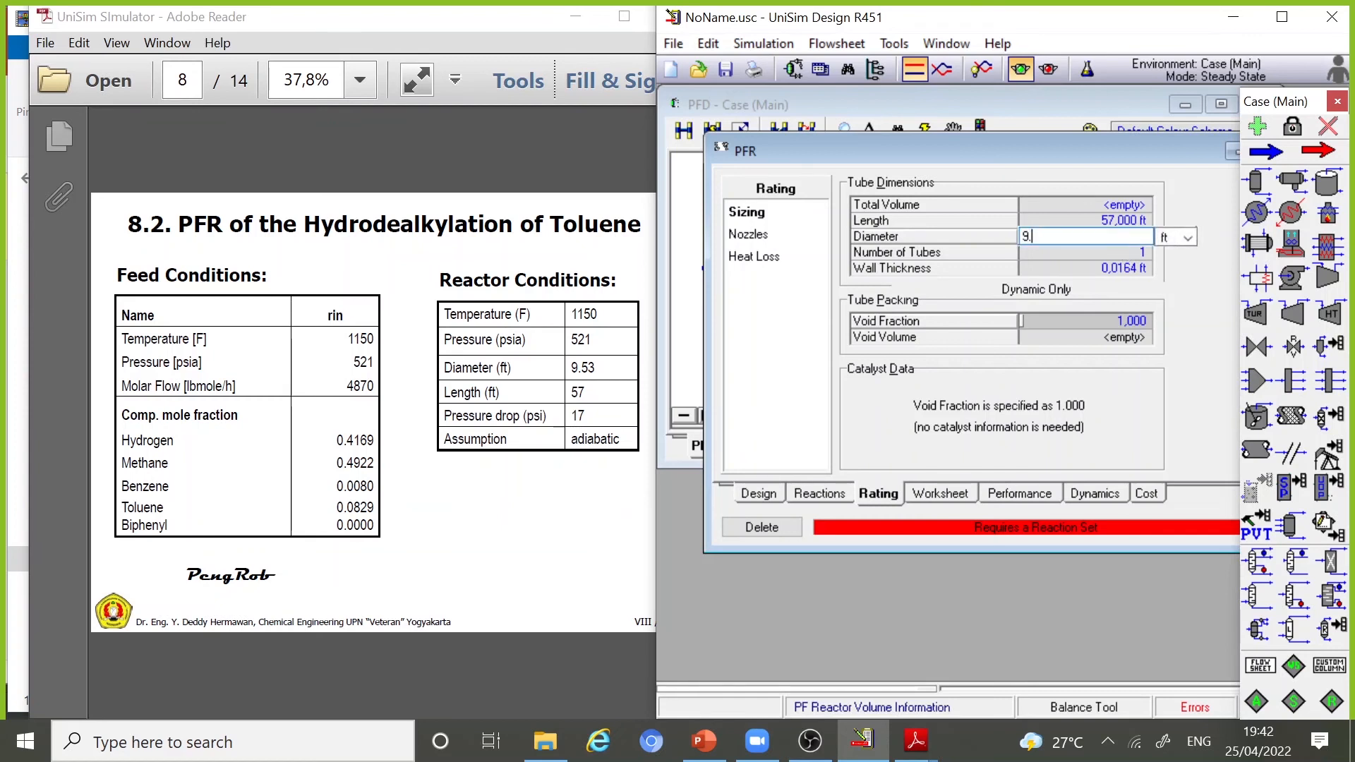
type("53")
key("Return")
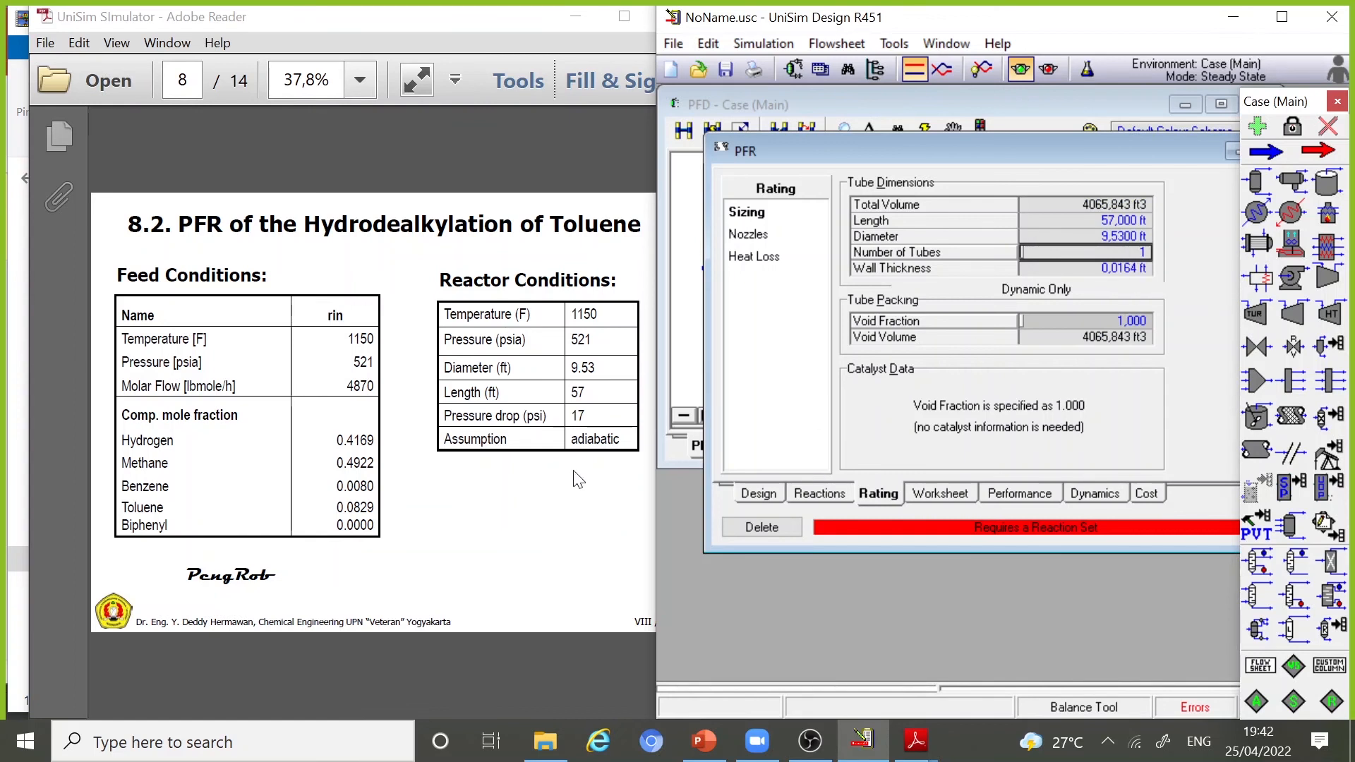
Step: Assign Global Rxn Set as the PFR's reaction set
left_click(833, 497)
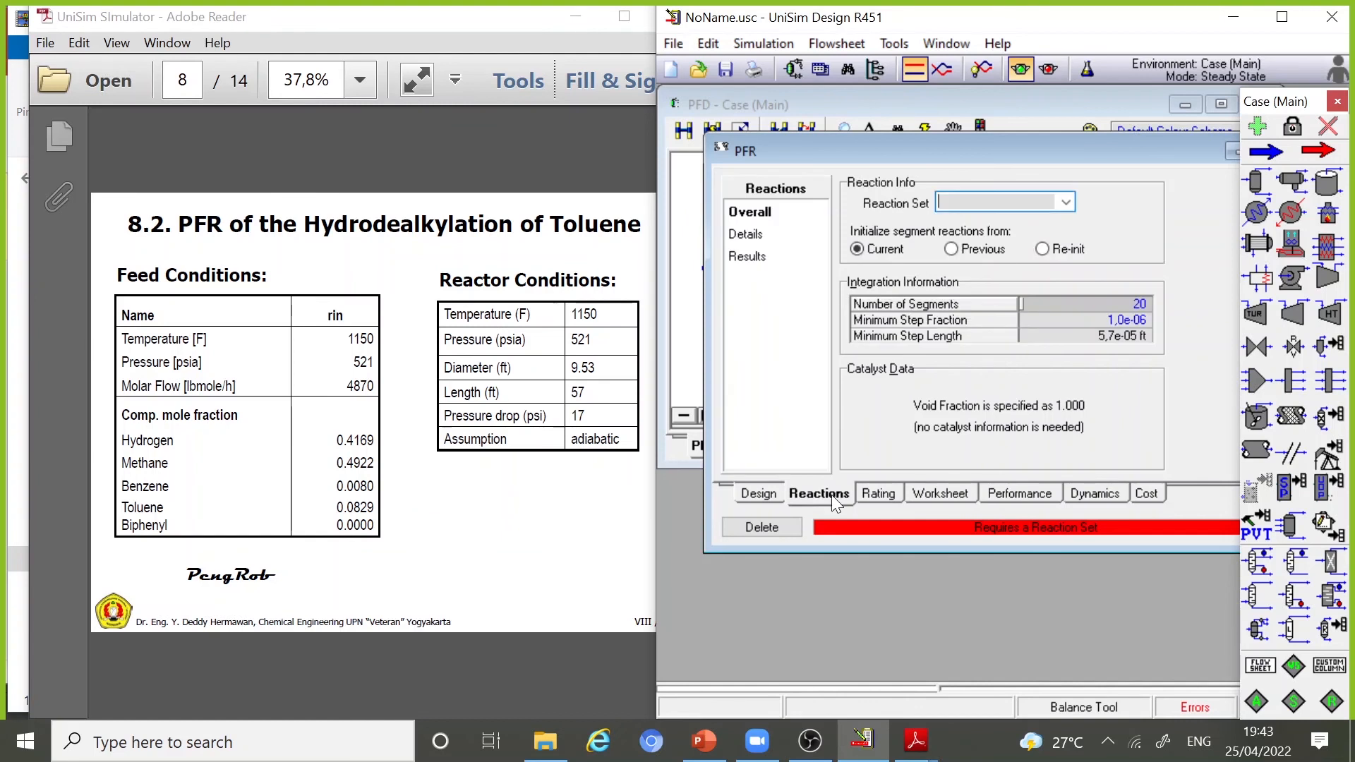
left_click(1066, 202)
left_click(999, 217)
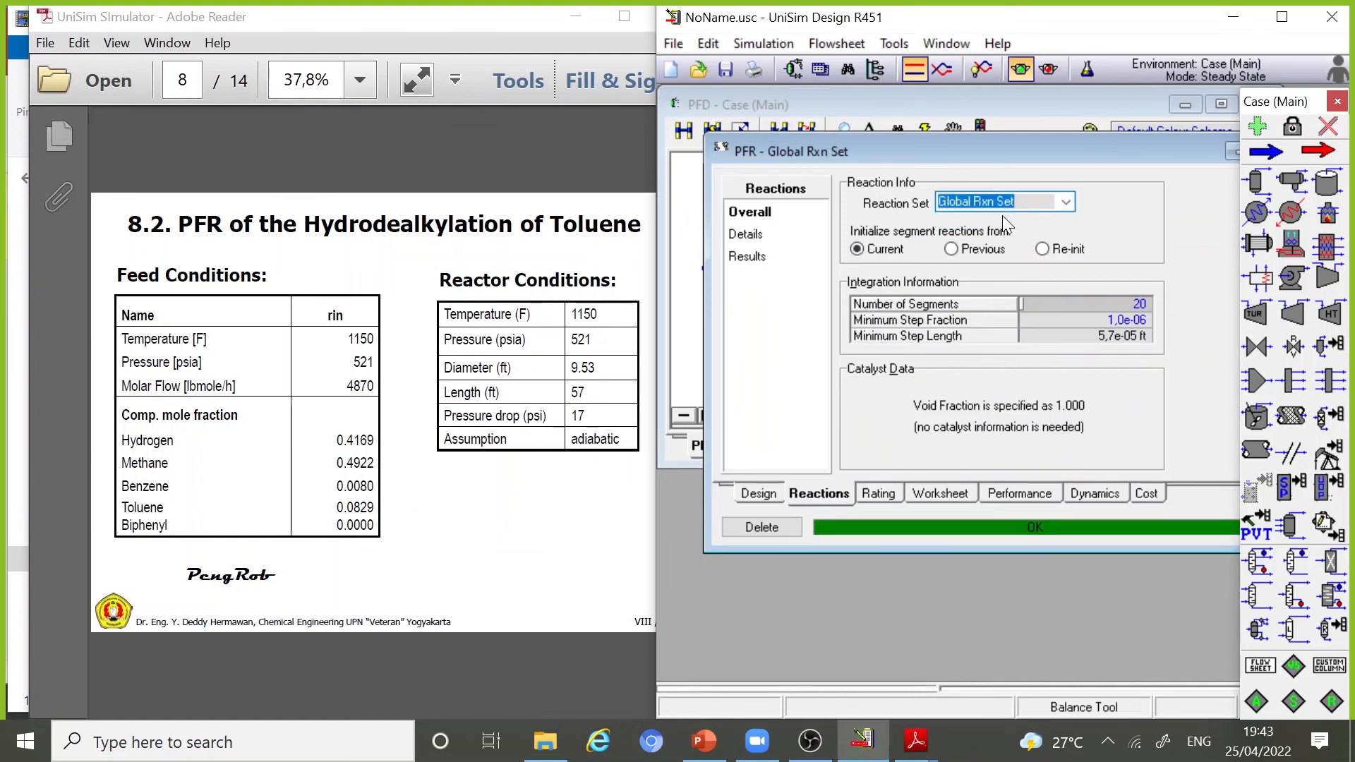
Step: Compare the PFR's reaction conversion results with Fig. 8.5 in the PDF
left_click(570, 514)
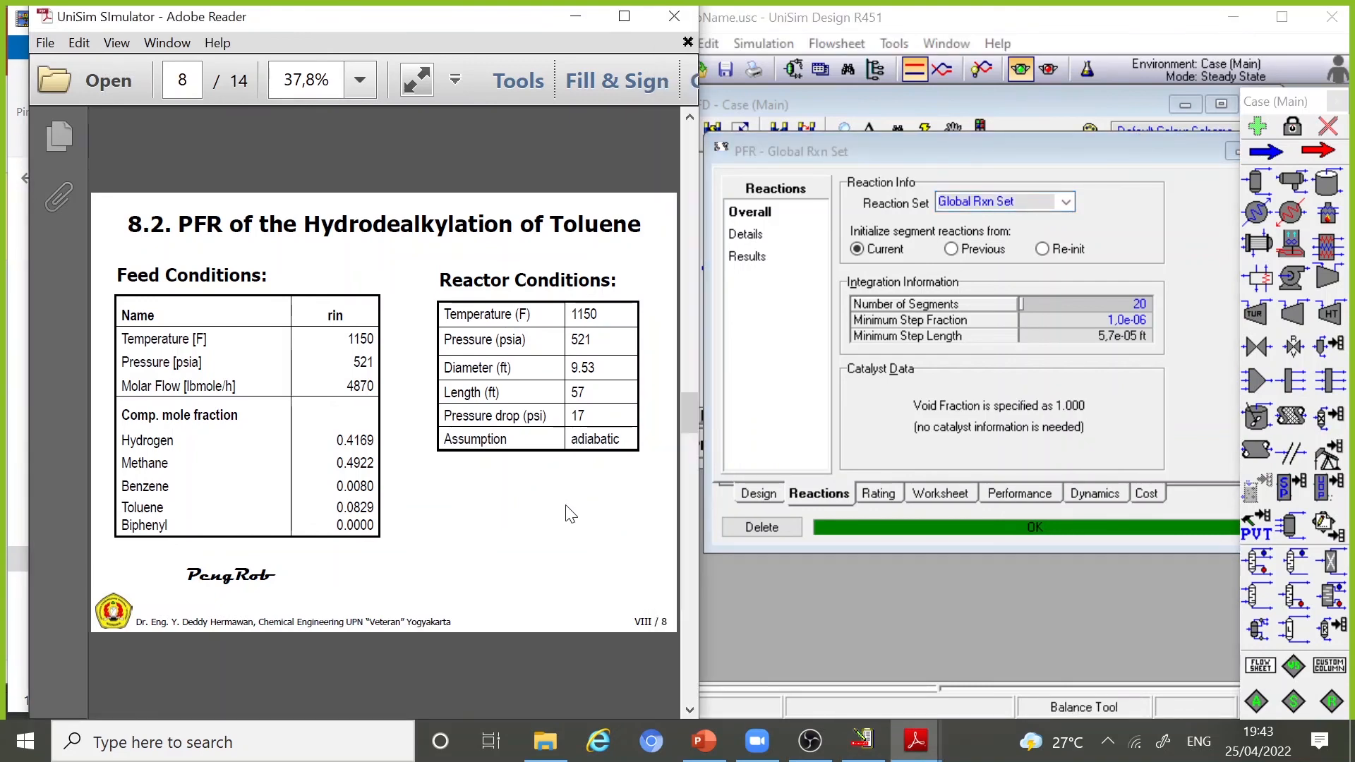
scroll(568, 508, "down", 1)
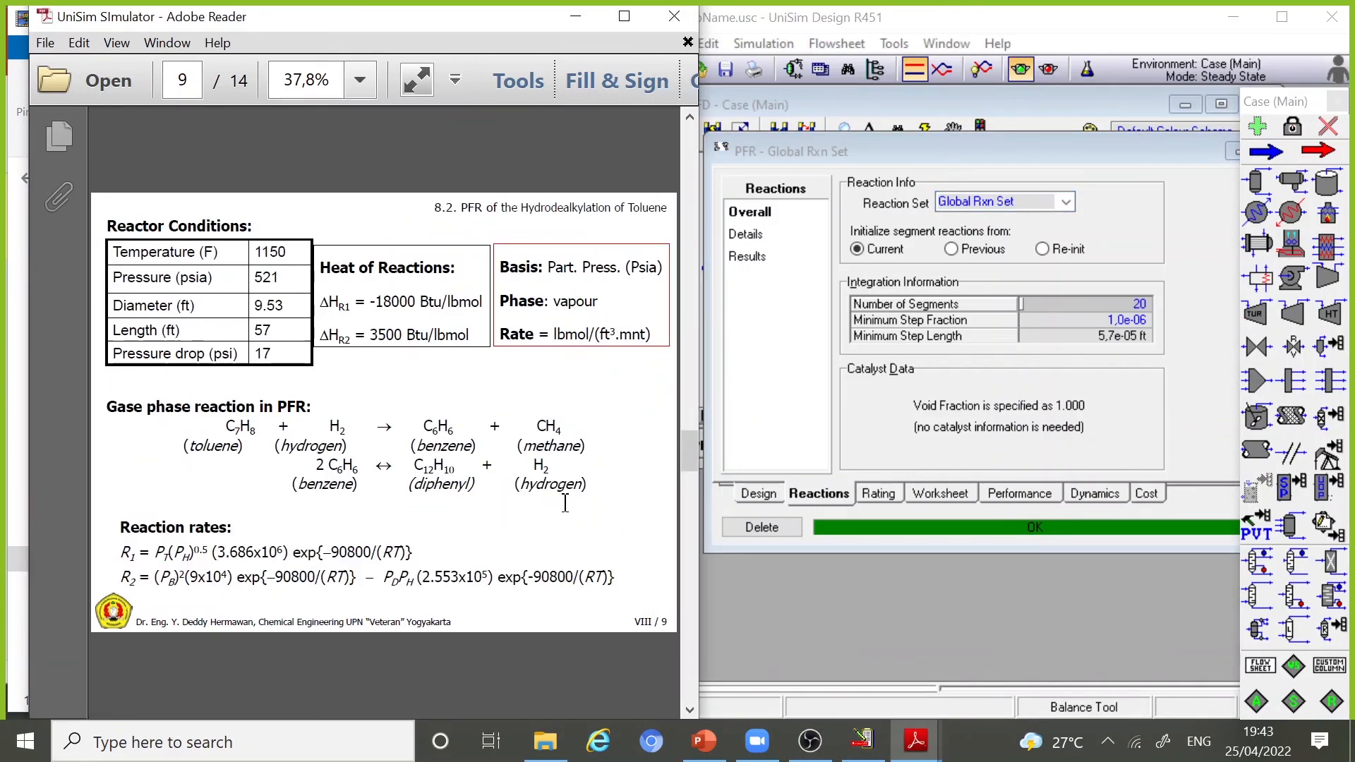
scroll(566, 502, "down", 1)
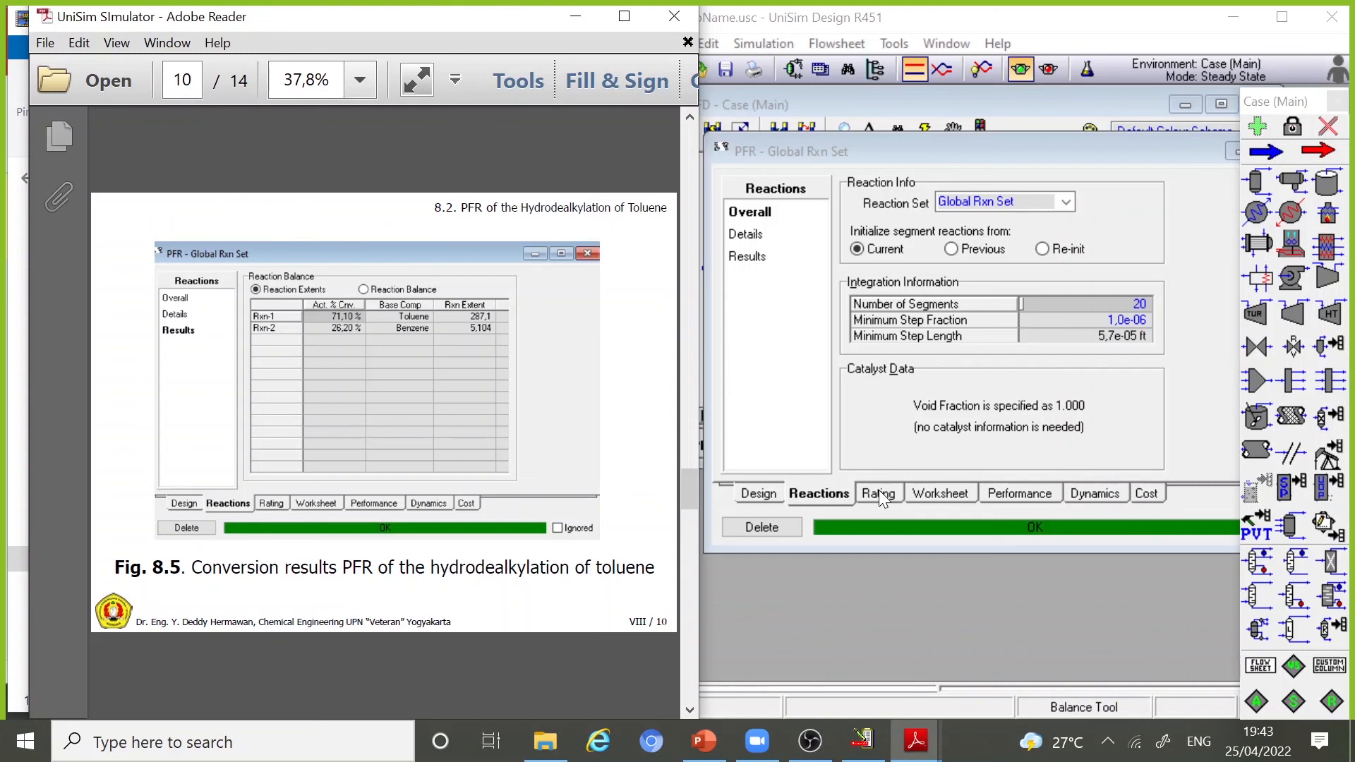
left_click(753, 260)
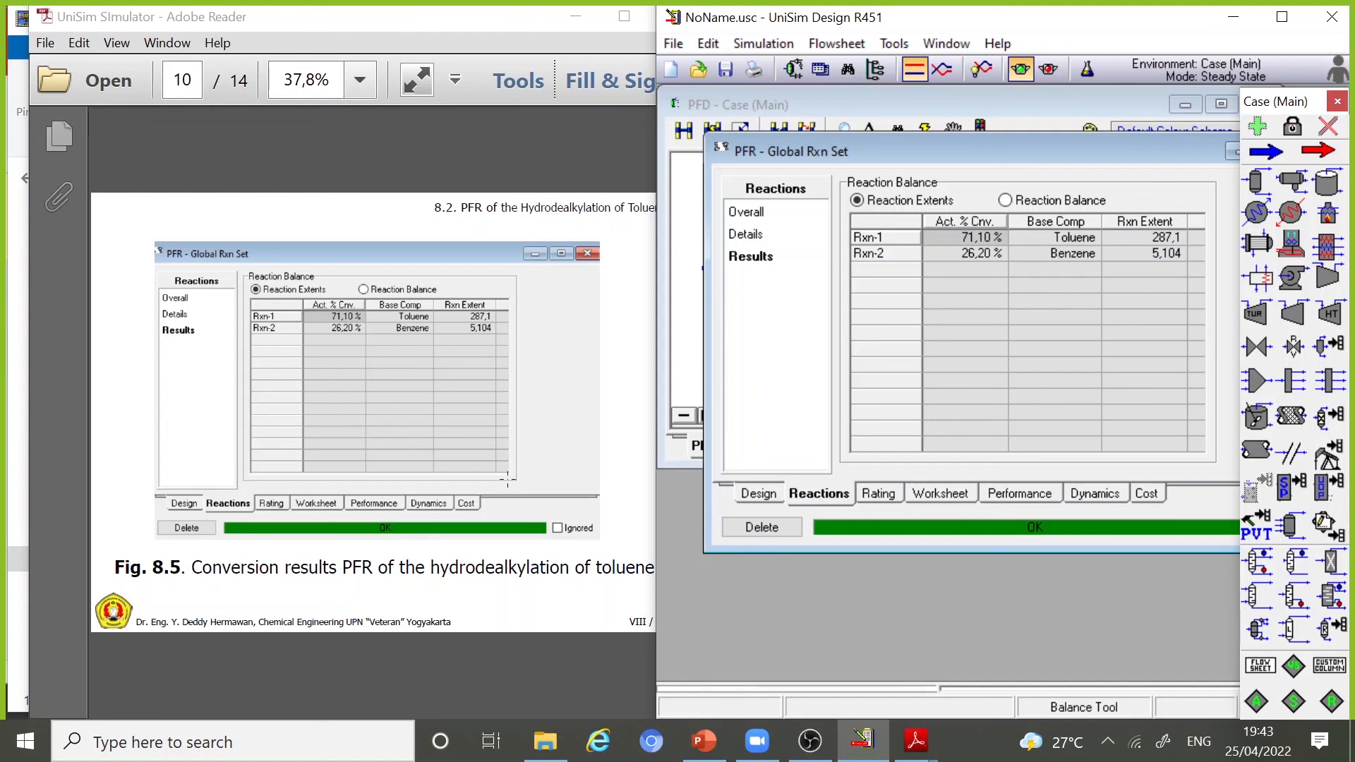
Step: Compare the conditions and compositions of rin and rout in the PFR worksheet with Fig. 8.7 in the PDF
left_click(522, 602)
scroll(526, 603, "down", 1)
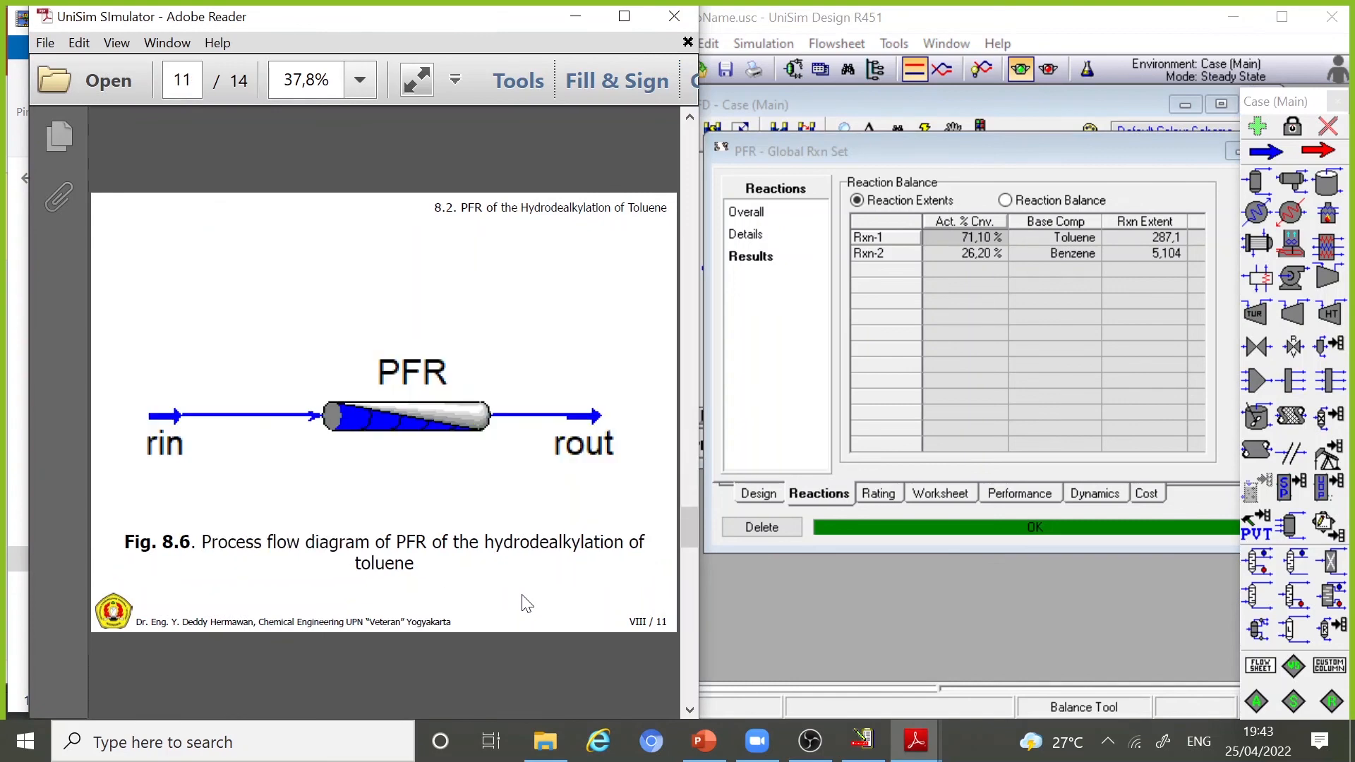
scroll(526, 604, "down", 1)
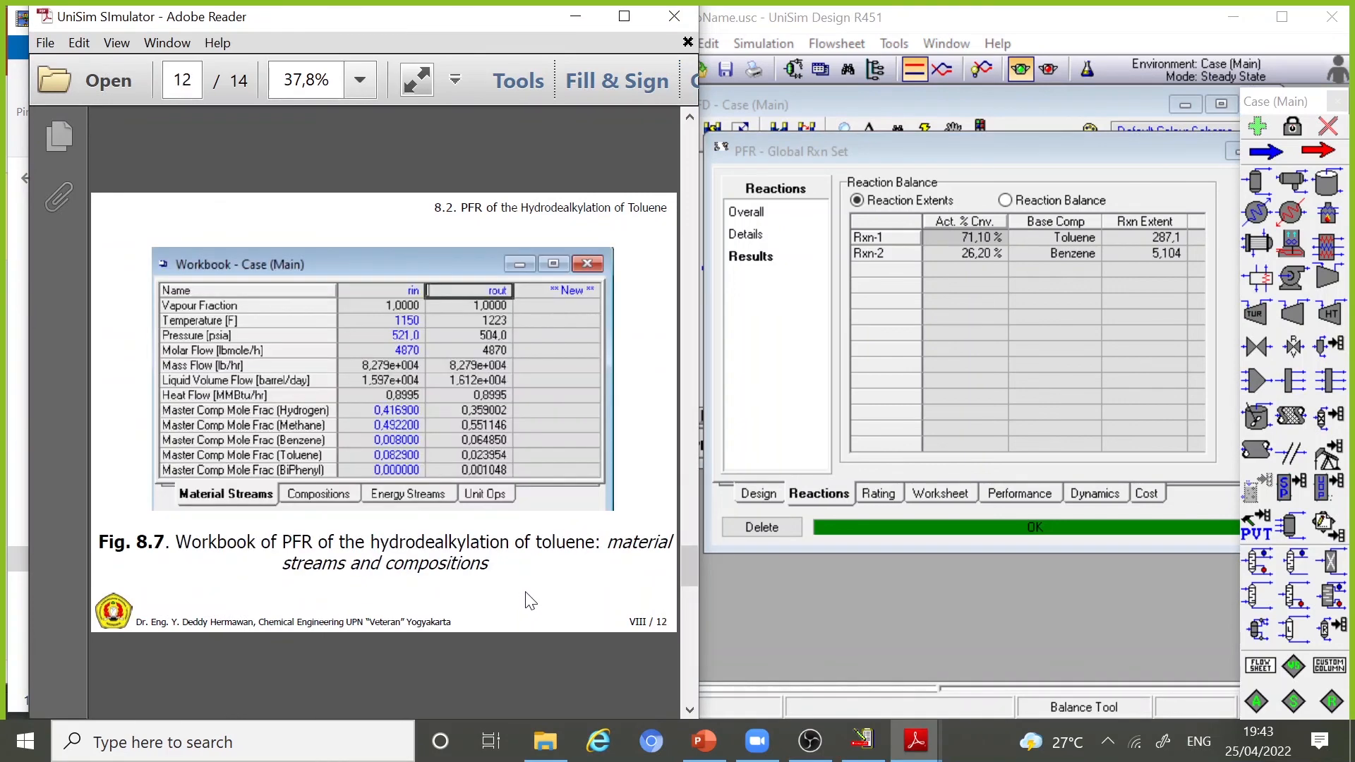
left_click(945, 493)
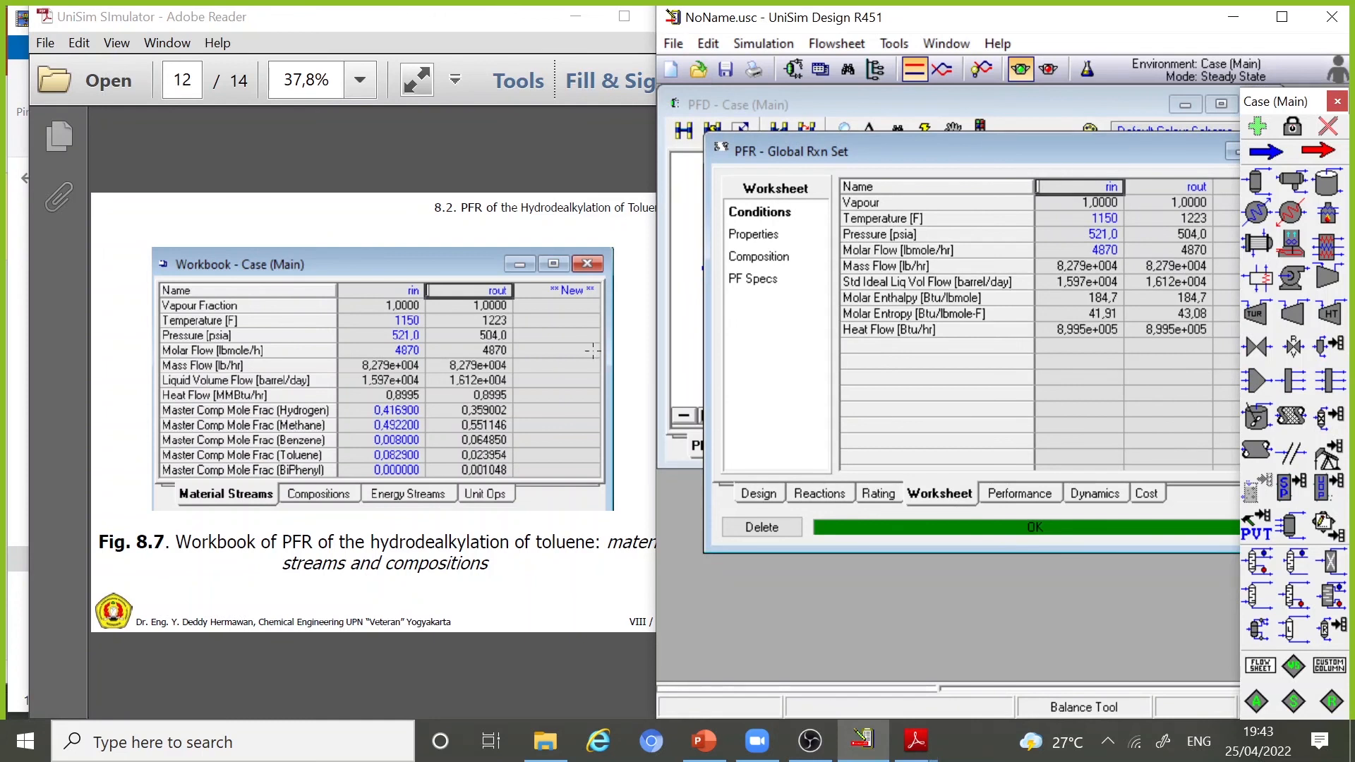
mouse_move(1130, 223)
left_click(769, 257)
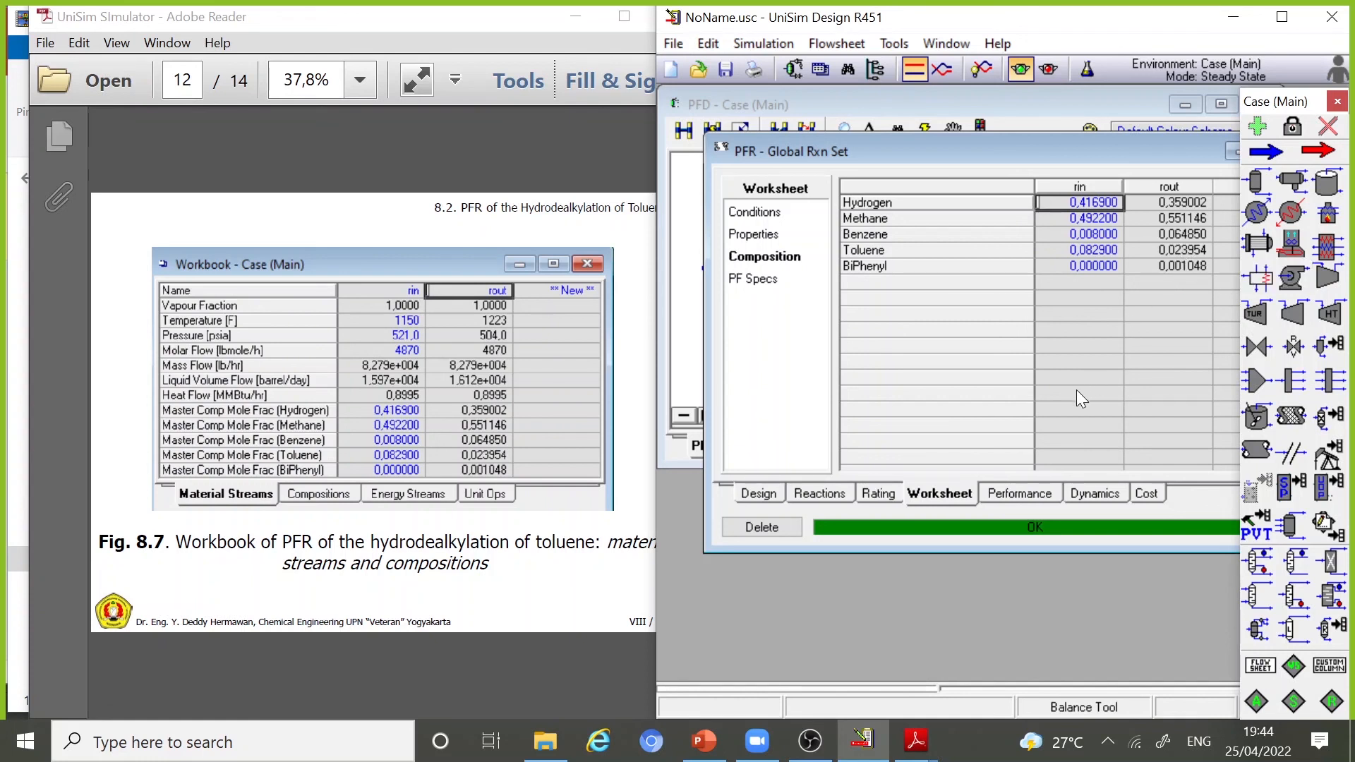
Step: Switch to the PDF in Adobe Reader, go past the literature list and view the book cover page with the window maximized
left_click(575, 562)
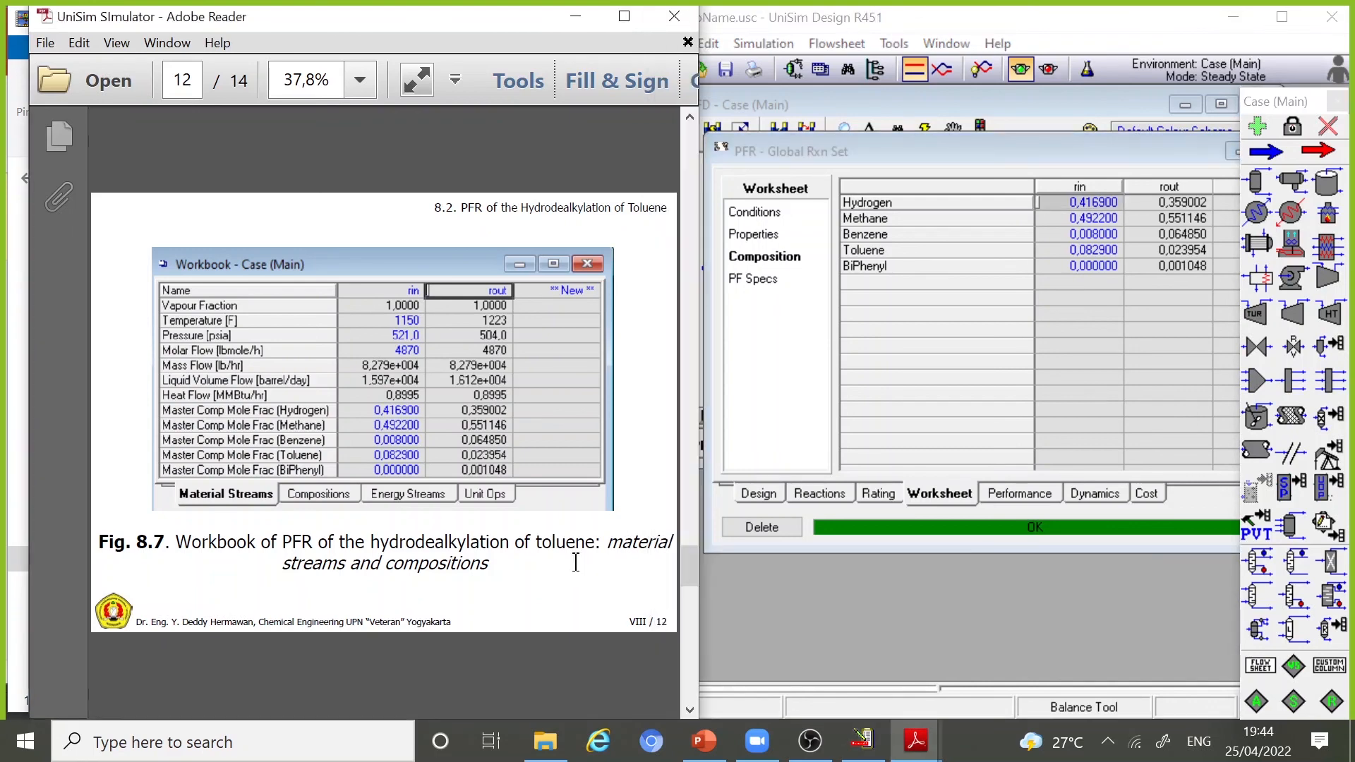
scroll(575, 562, "down", 1)
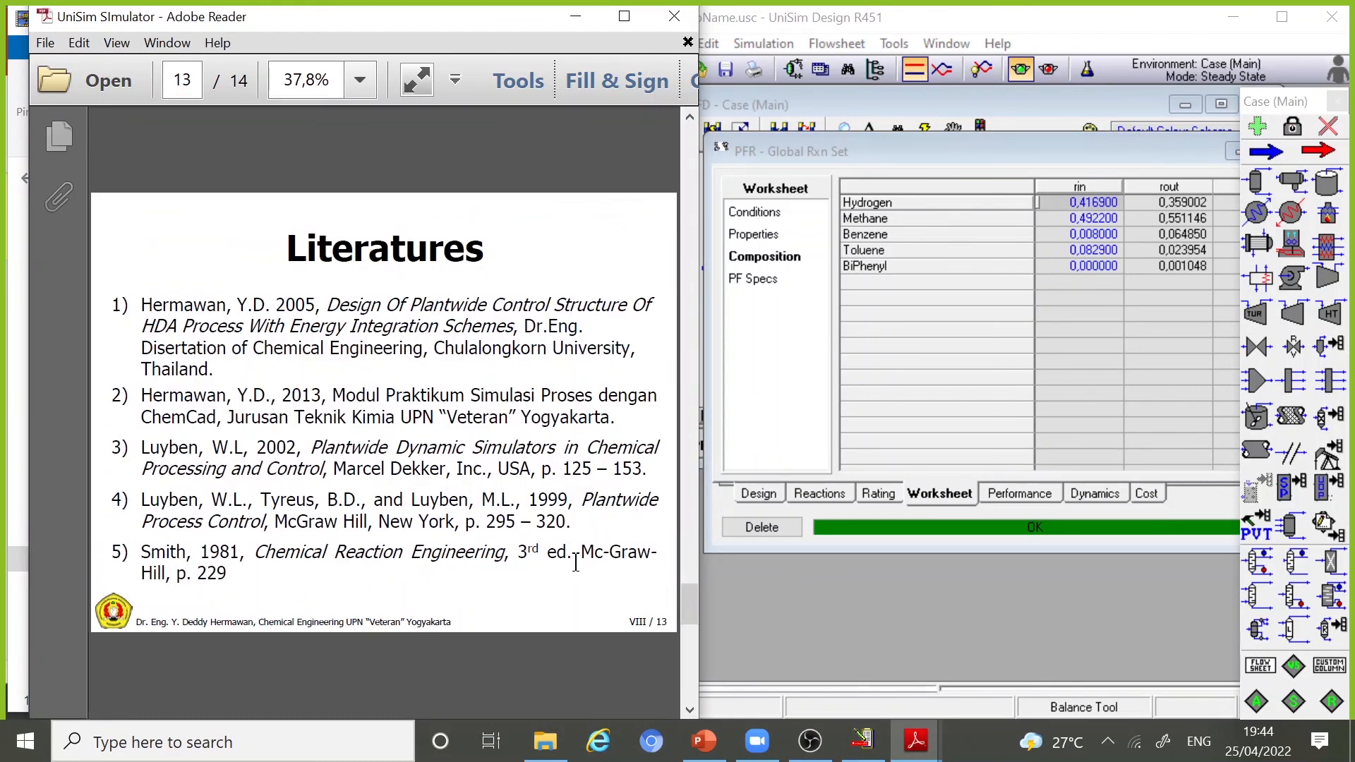
left_click(624, 22)
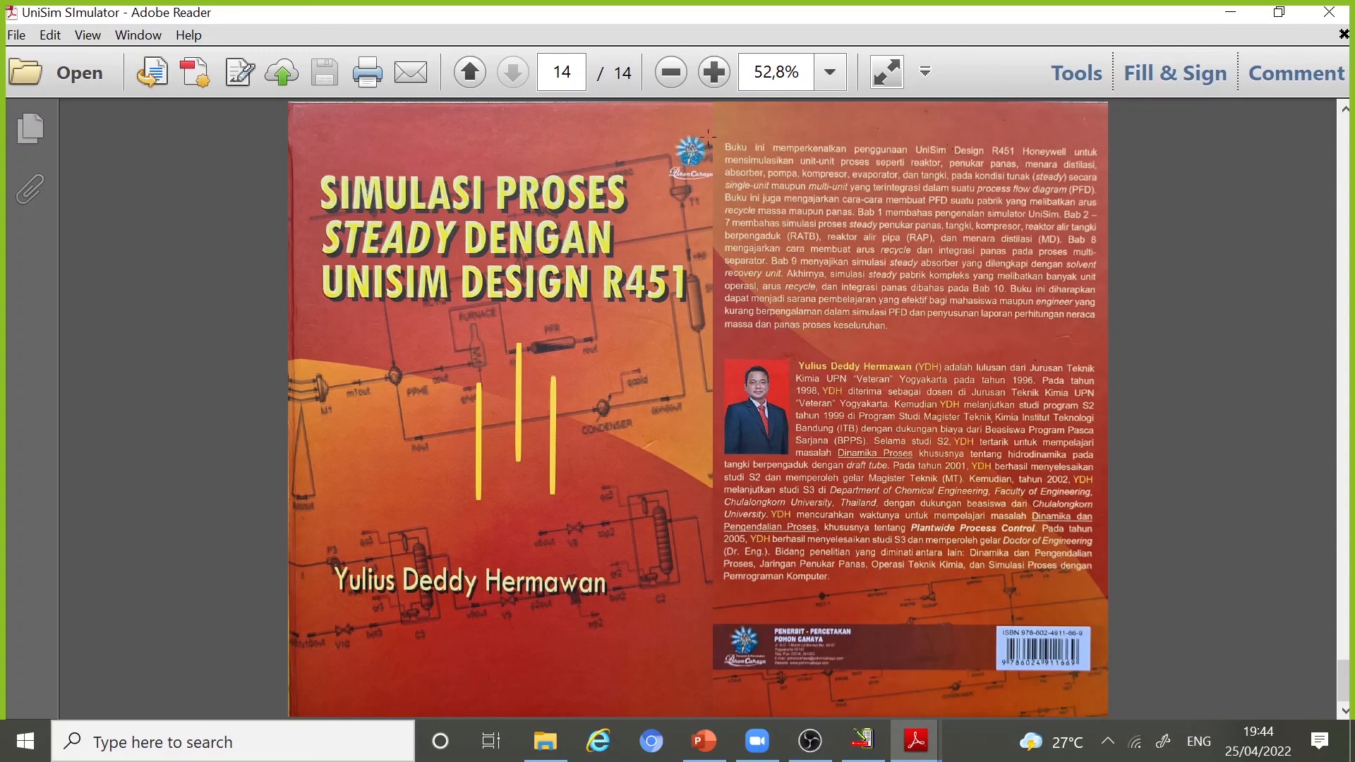
left_click_drag(718, 133, 1107, 338)
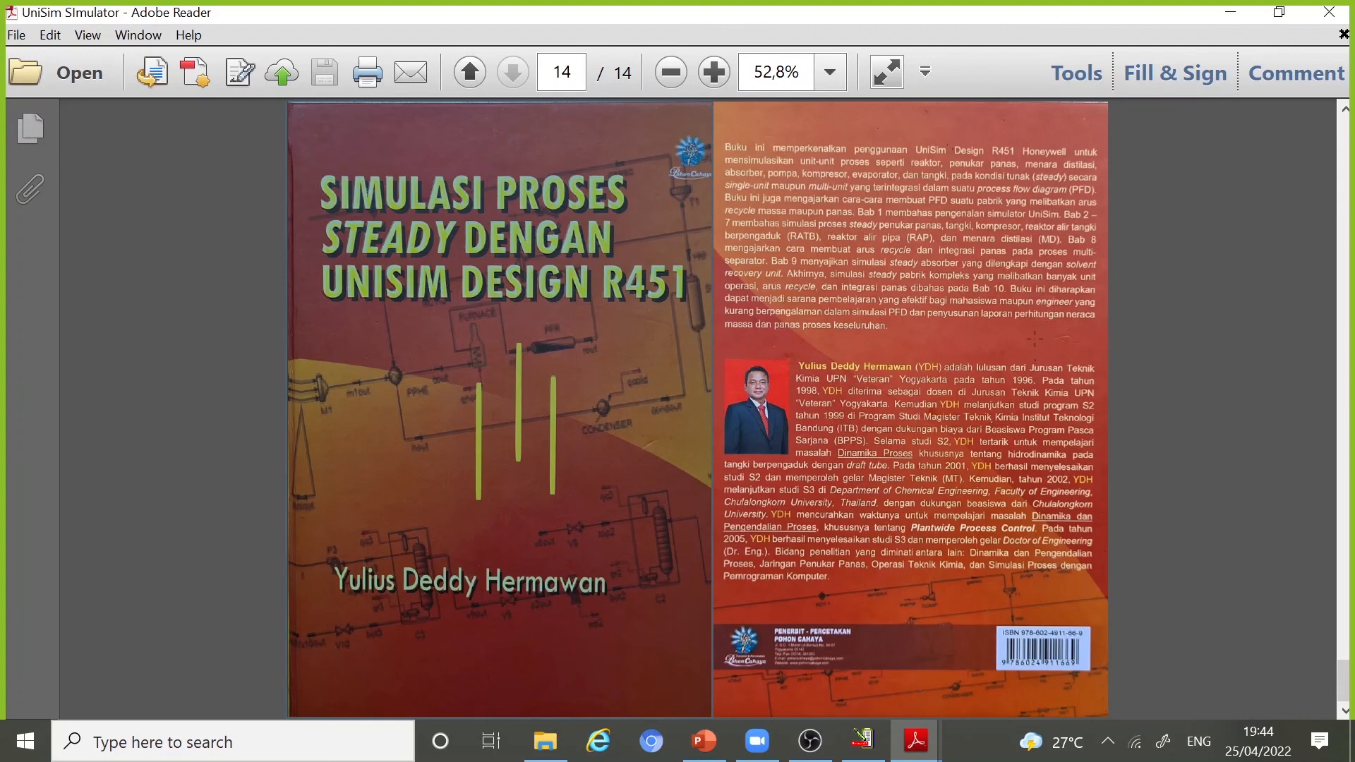